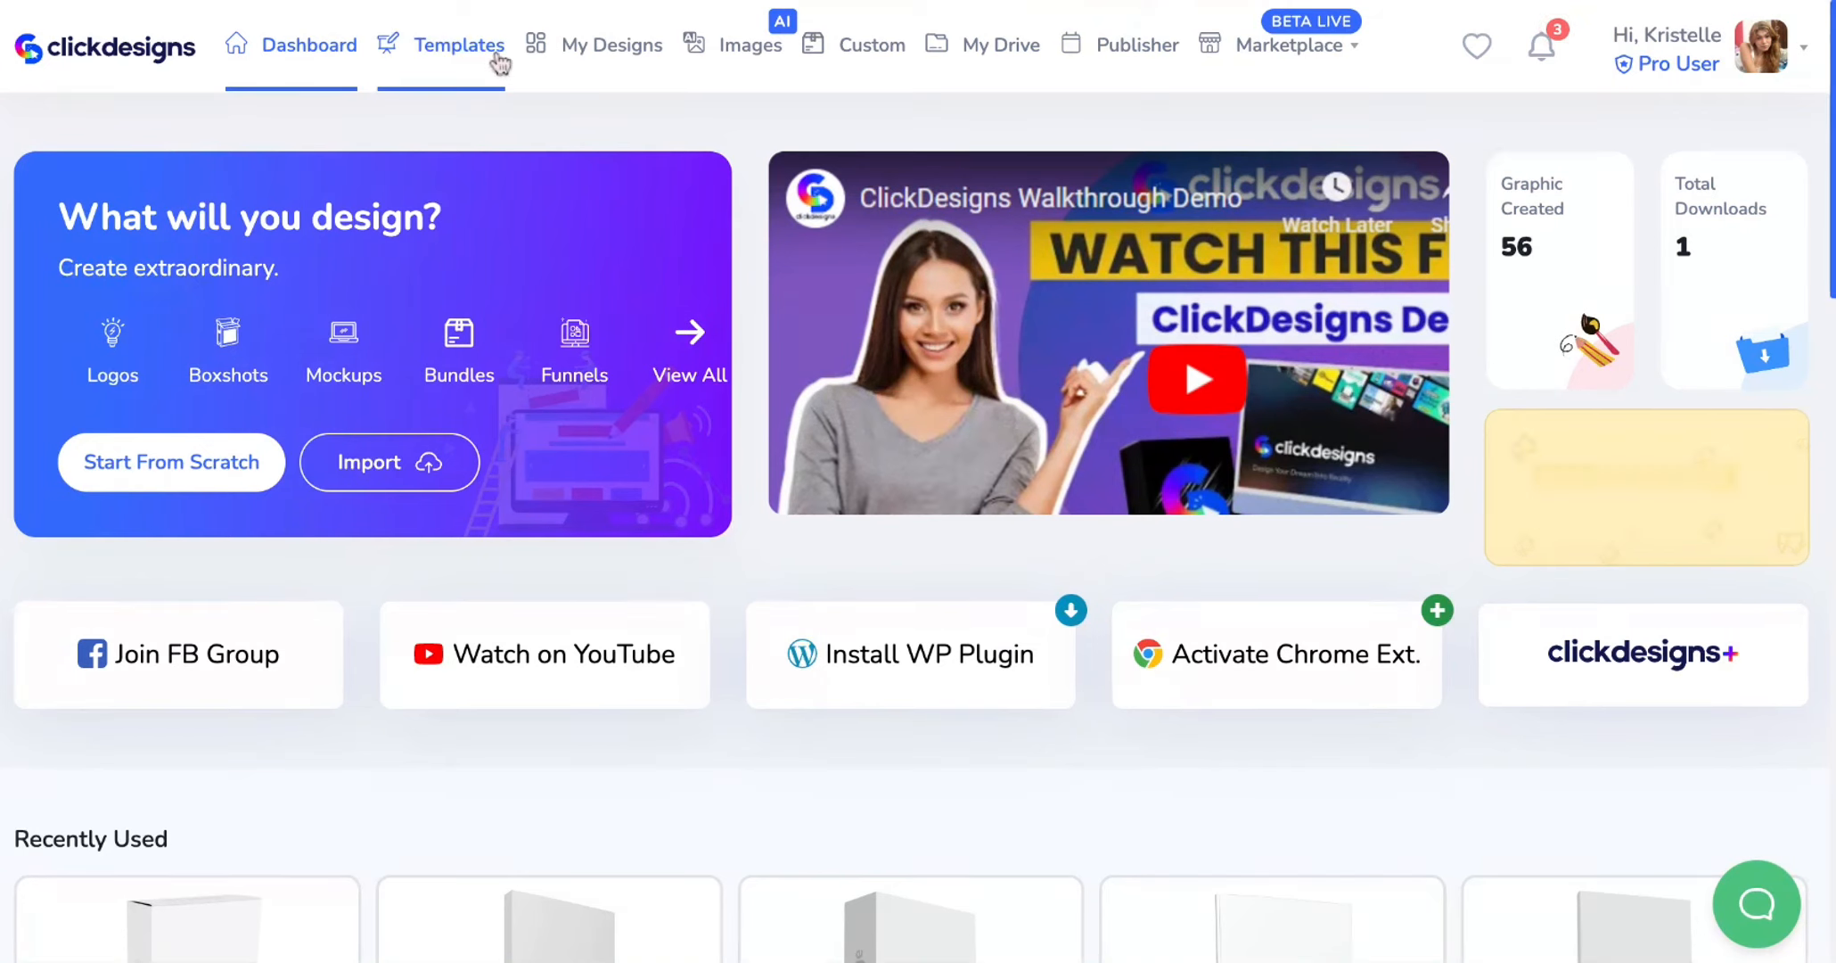
Browse the template categories and open the Infographics category
{"action": "left_click", "coordinate": [459, 80]}
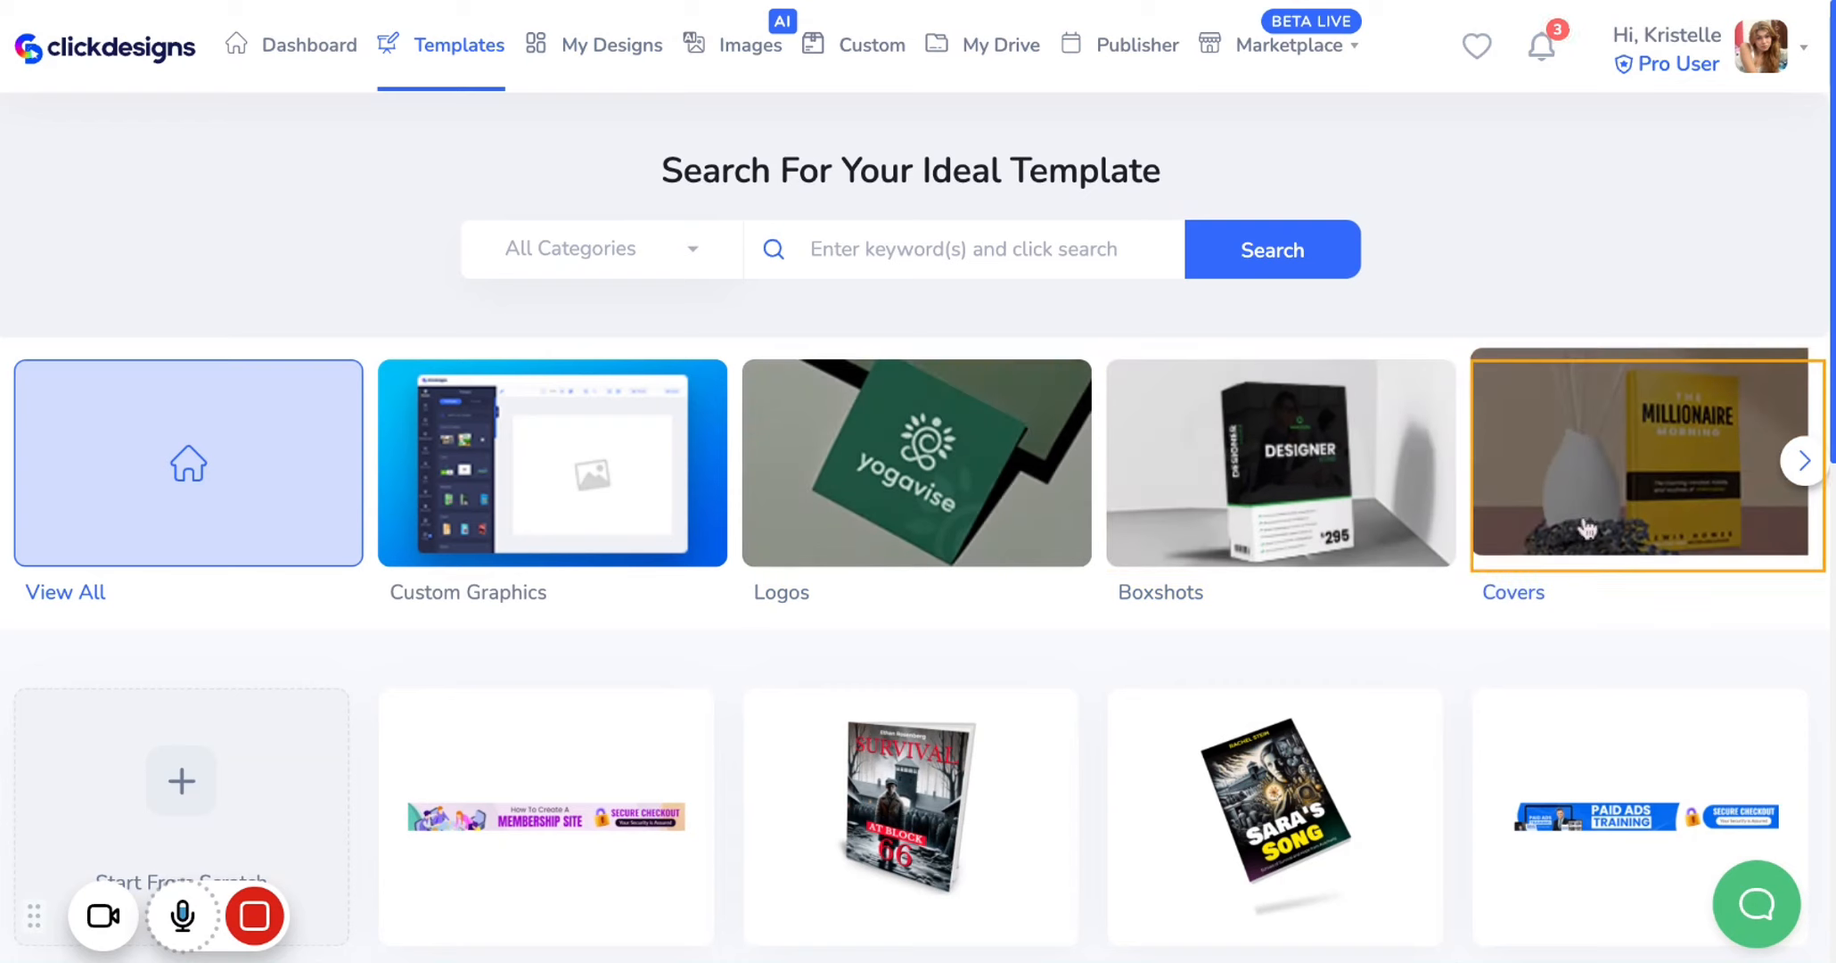
{"action": "left_click", "coordinate": [1806, 462]}
{"action": "left_click", "coordinate": [1806, 462]}
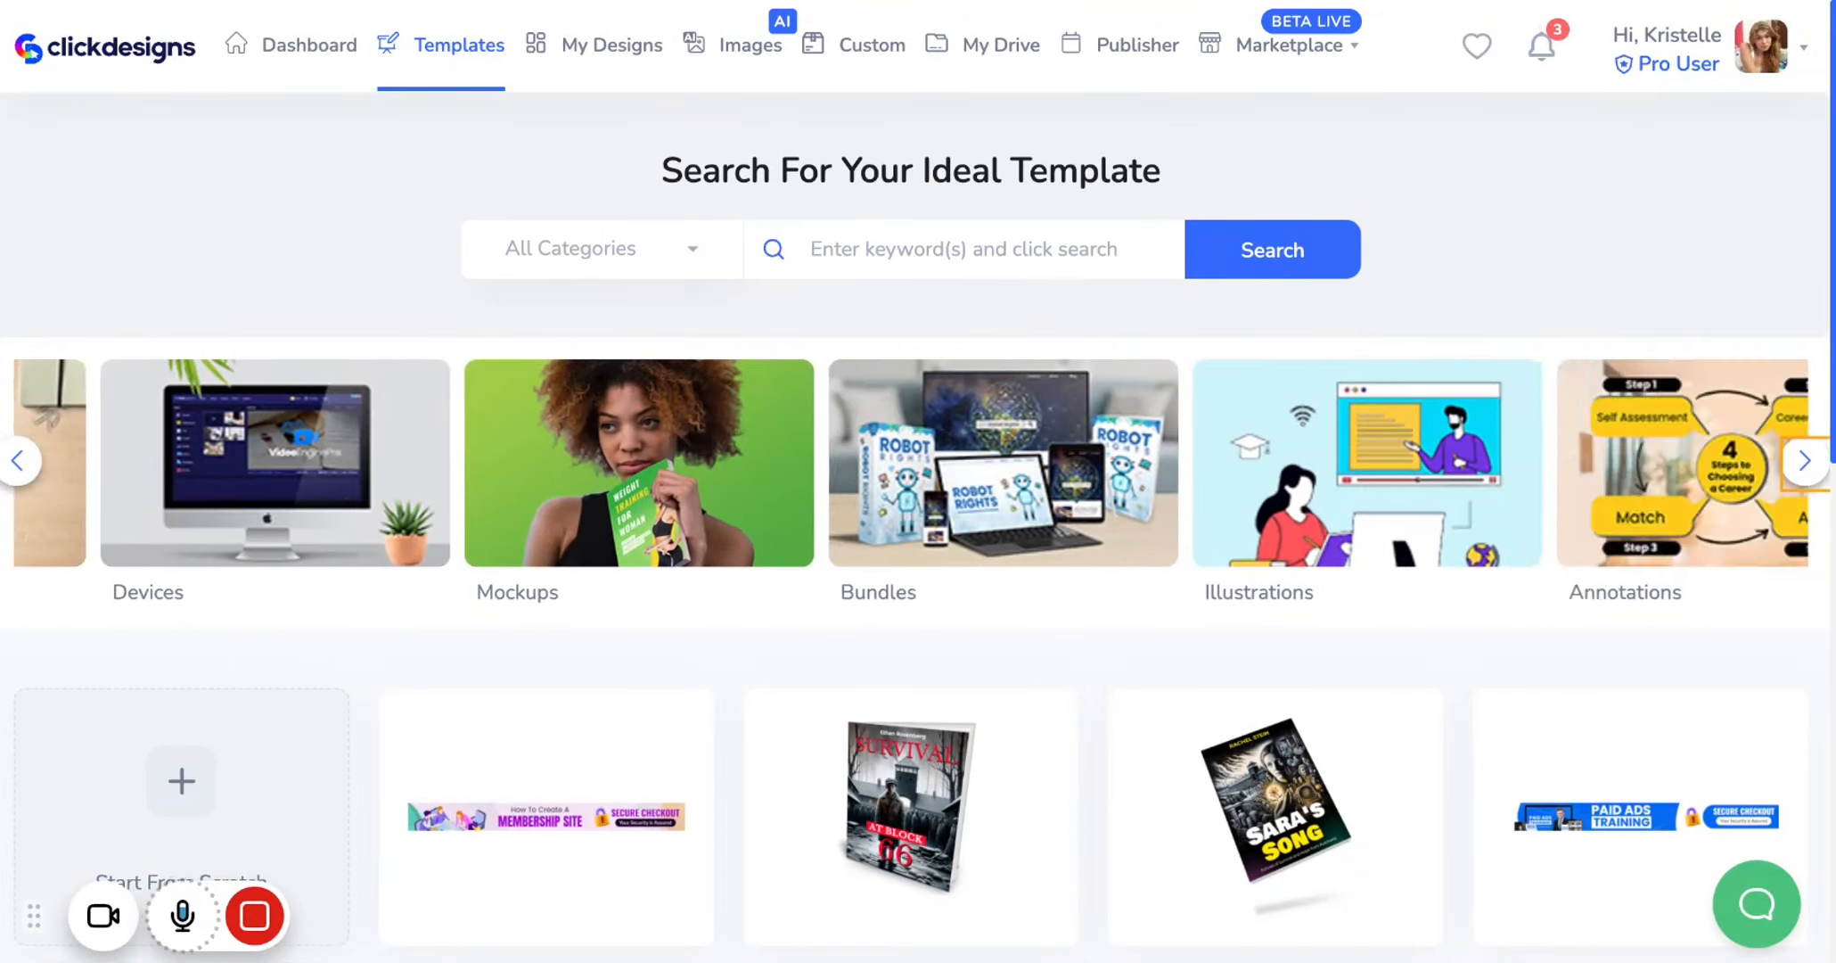
{"action": "left_click", "coordinate": [1806, 461]}
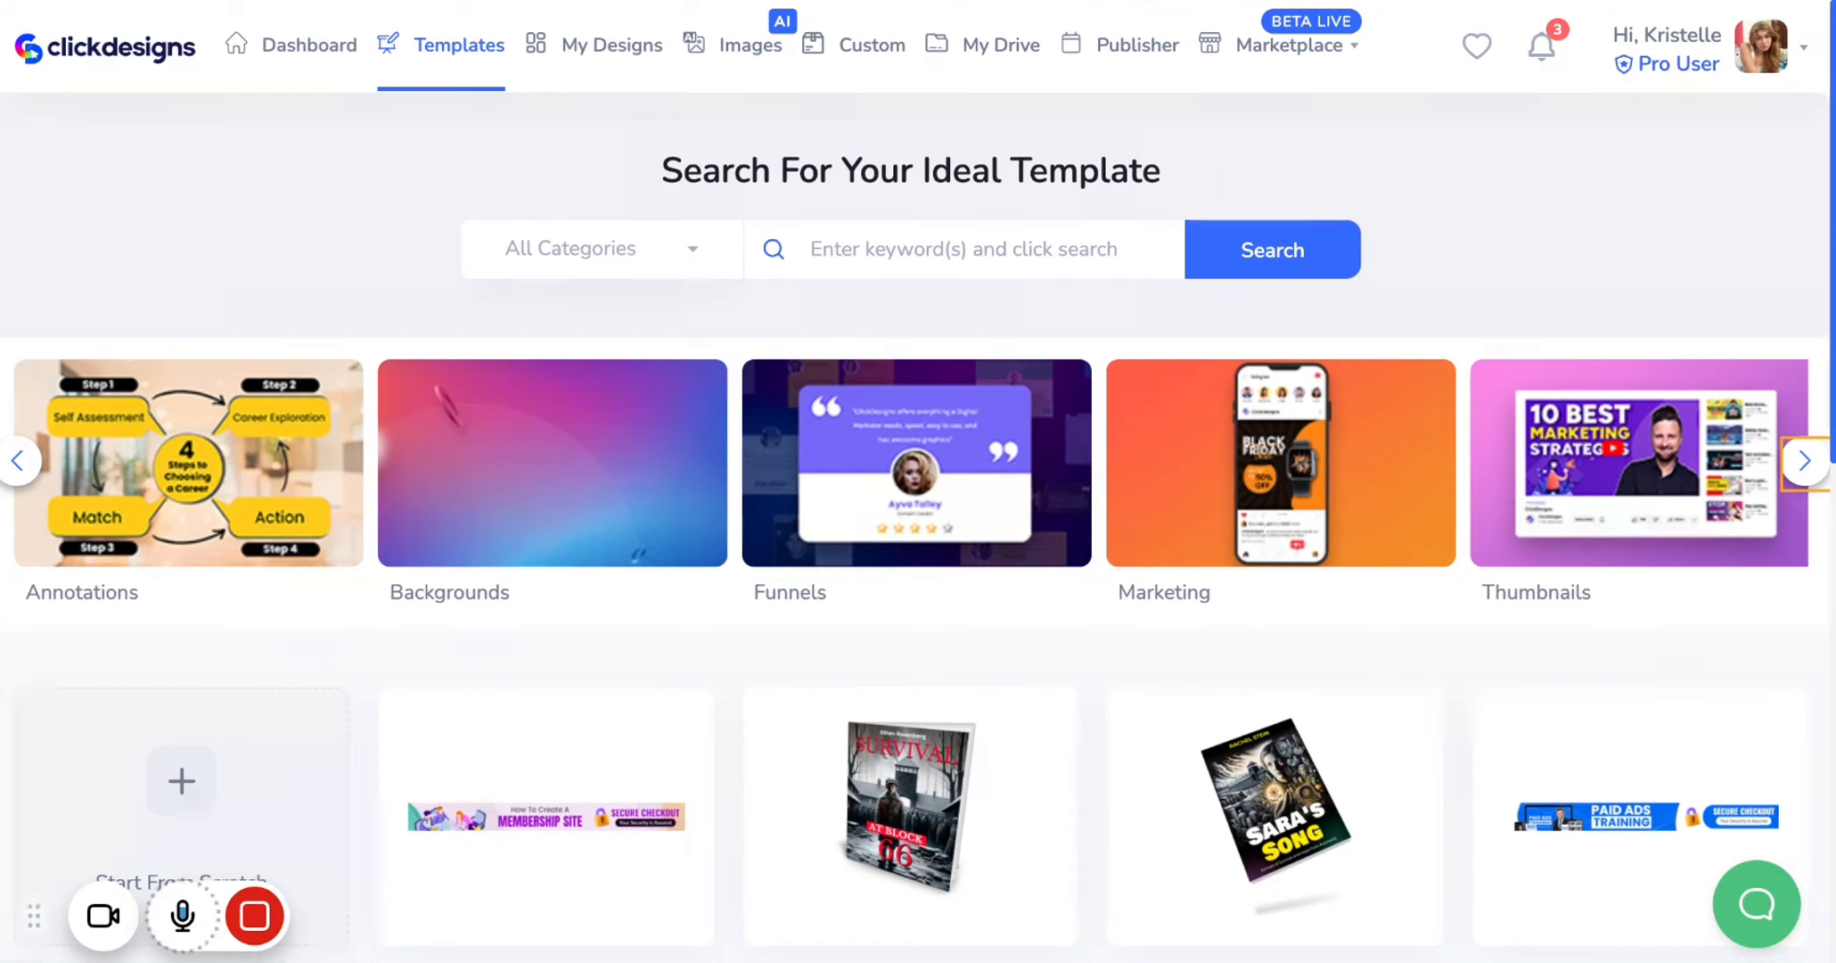
{"action": "left_click", "coordinate": [1806, 462]}
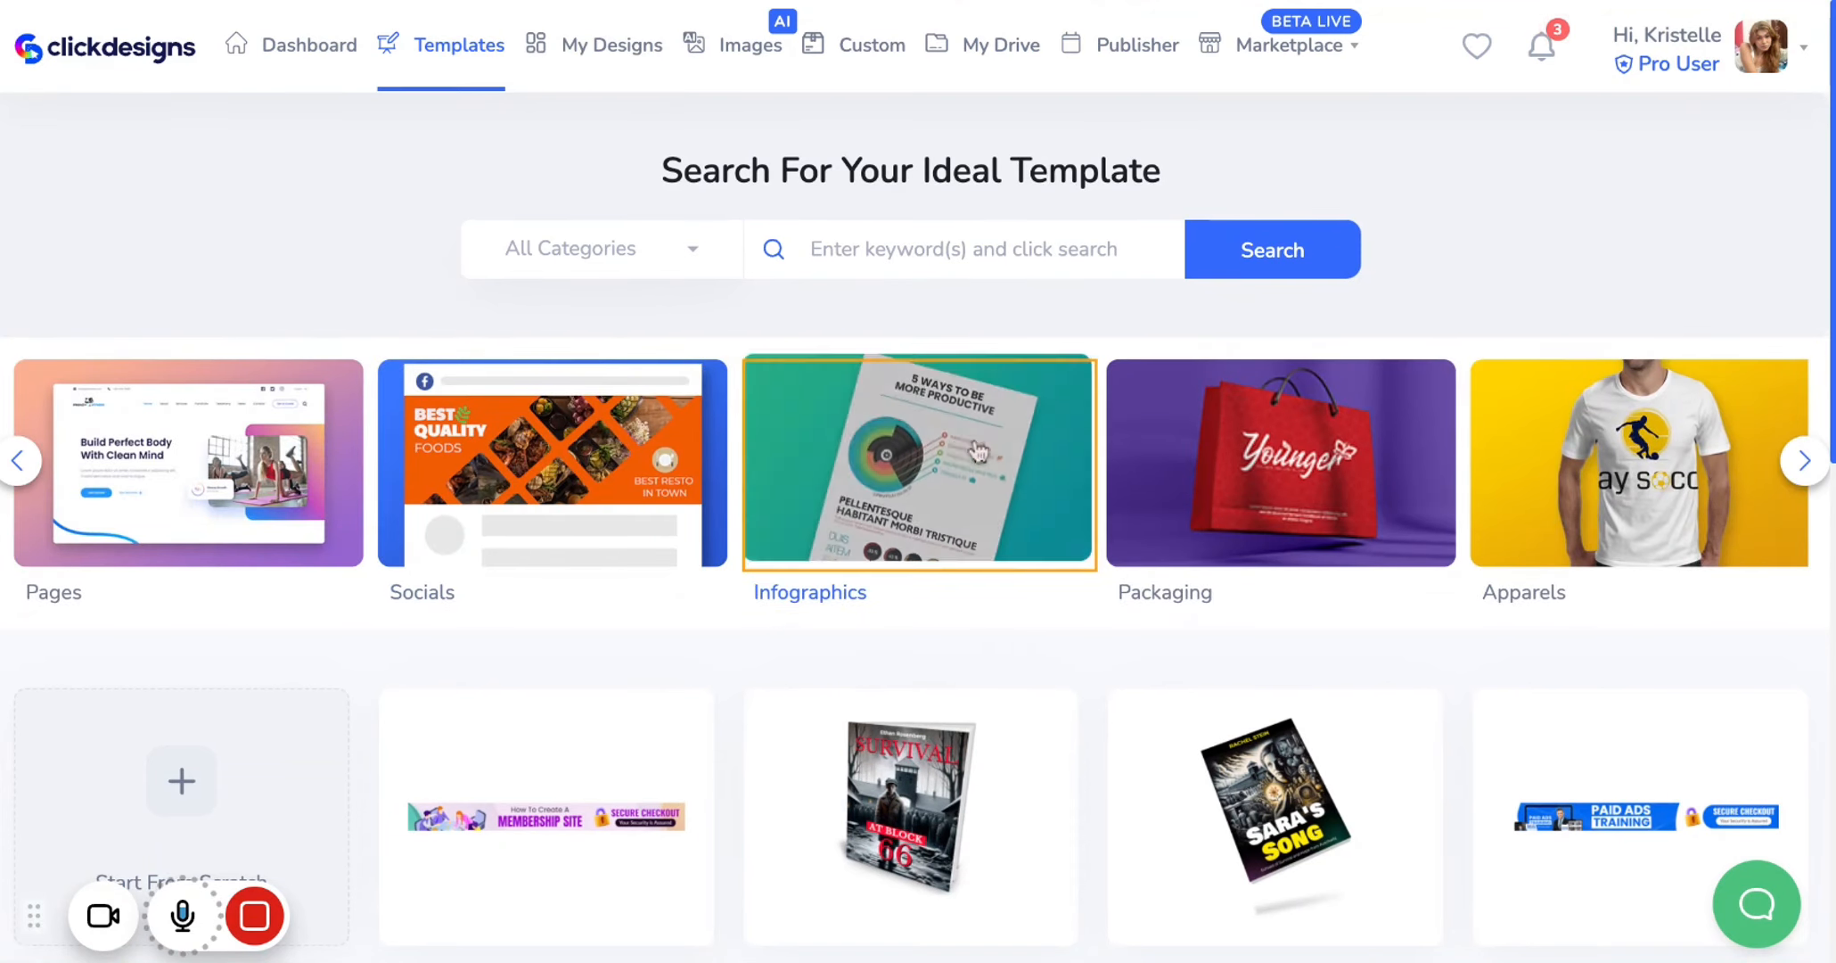
{"action": "left_click", "coordinate": [818, 599]}
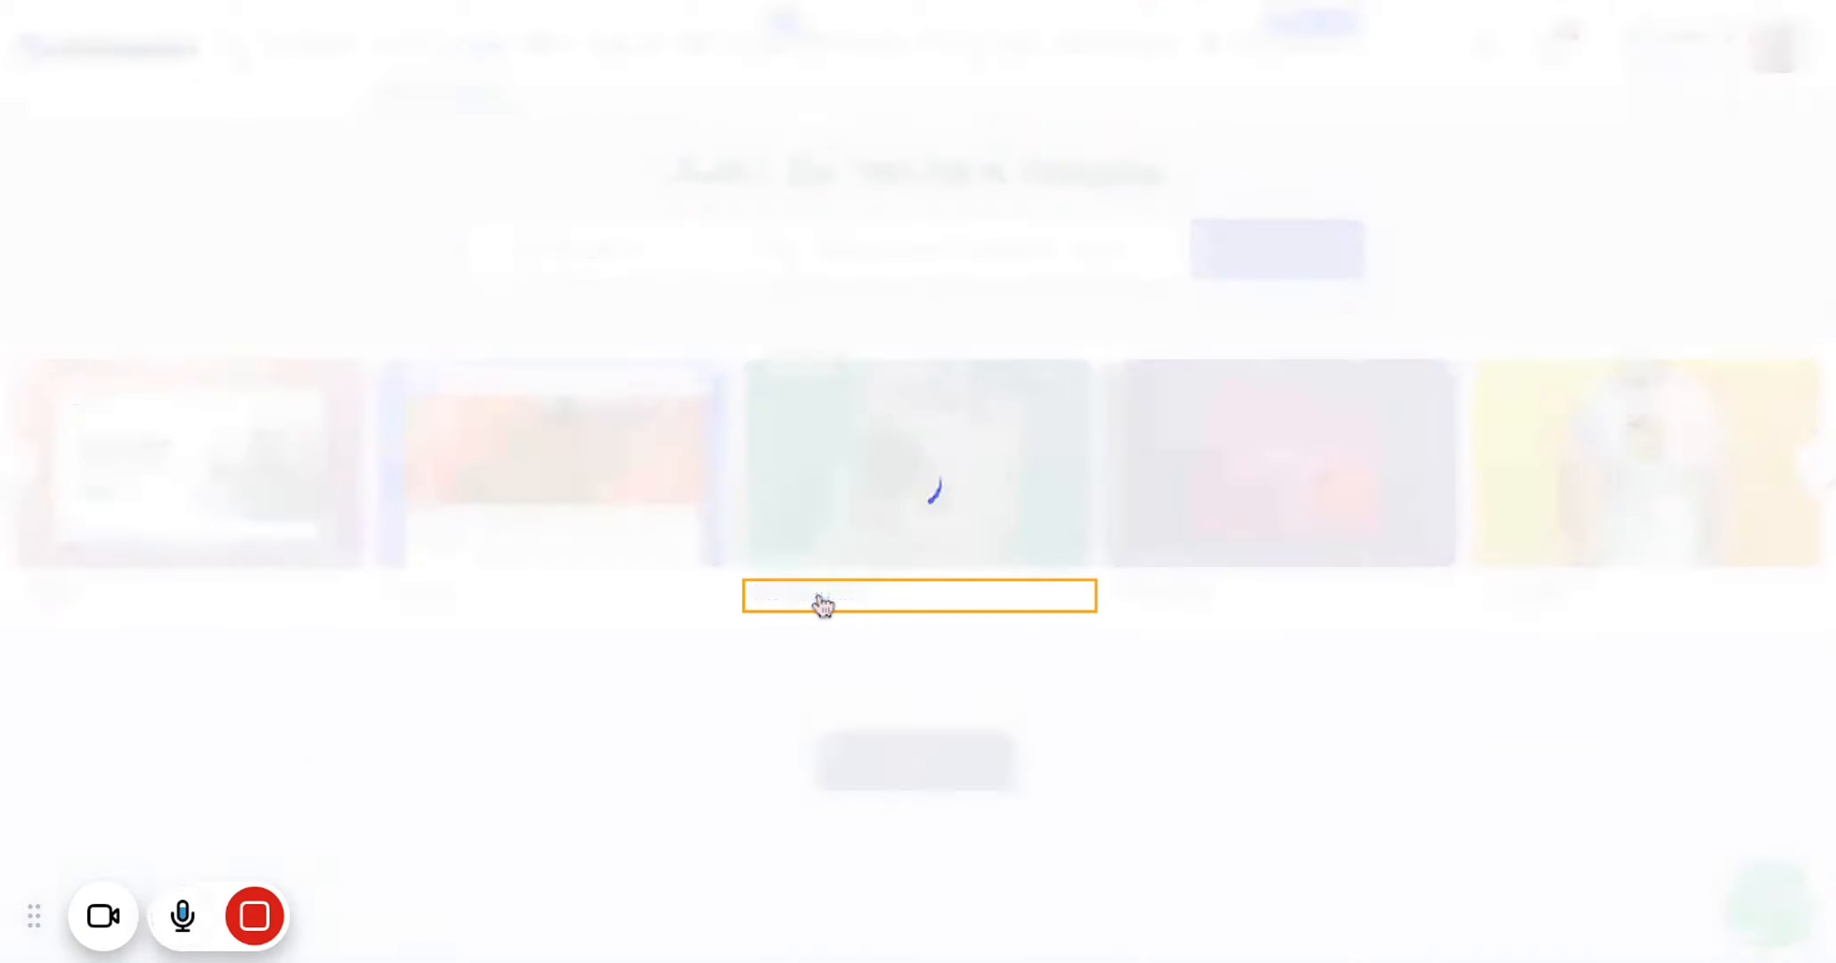
Open the Healthy Lifestyles infographic template in the editor
{"action": "scroll", "coordinate": [821, 626], "scroll_direction": "down", "scroll_amount": 2}
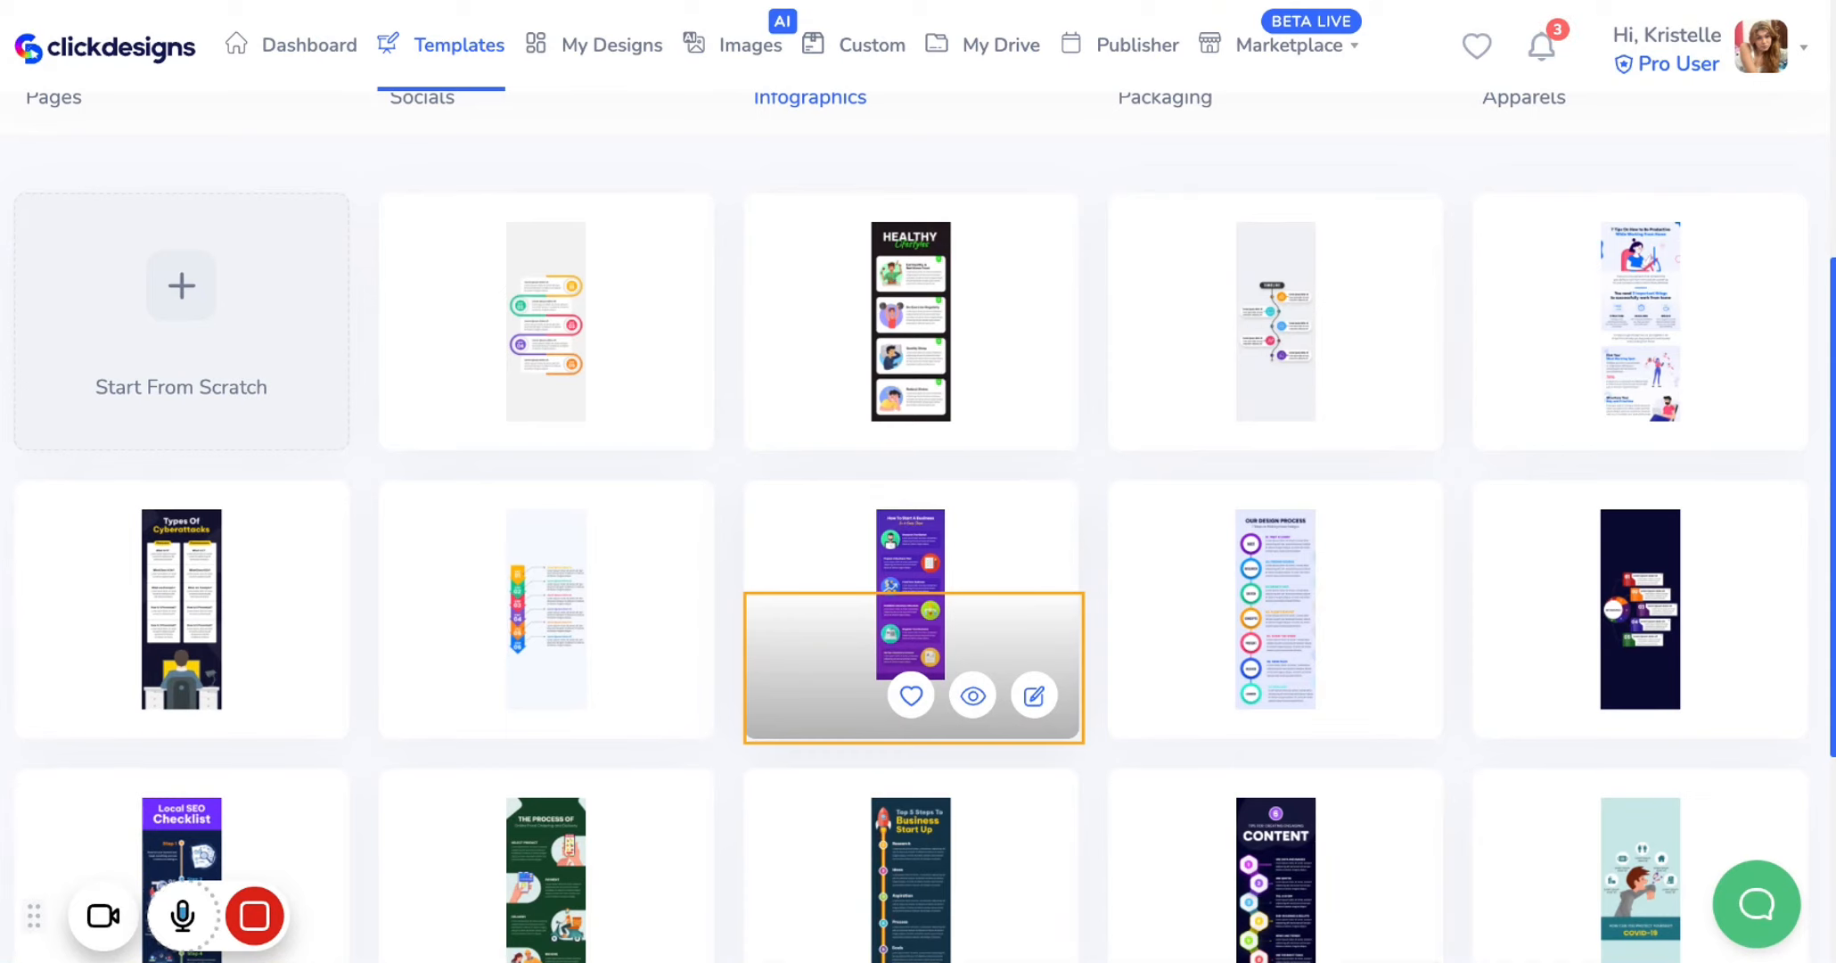
{"action": "scroll", "coordinate": [911, 642], "scroll_direction": "down", "scroll_amount": 3}
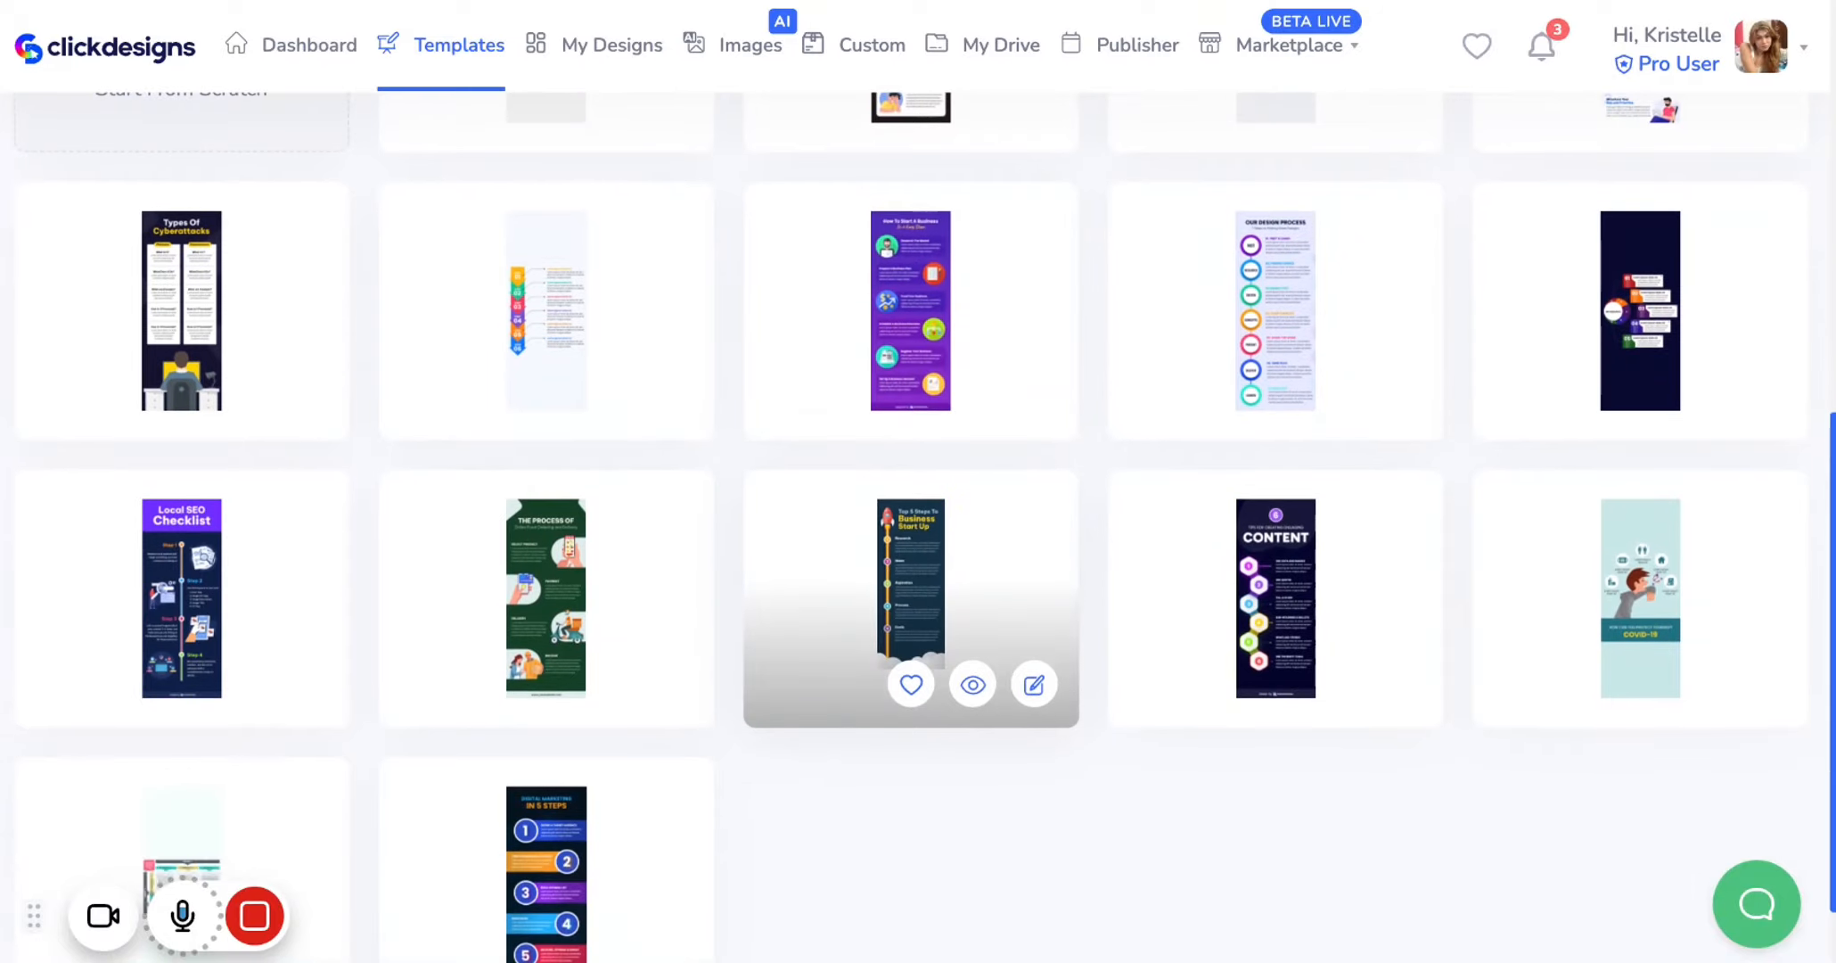
{"action": "scroll", "coordinate": [911, 642], "scroll_direction": "up", "scroll_amount": 3}
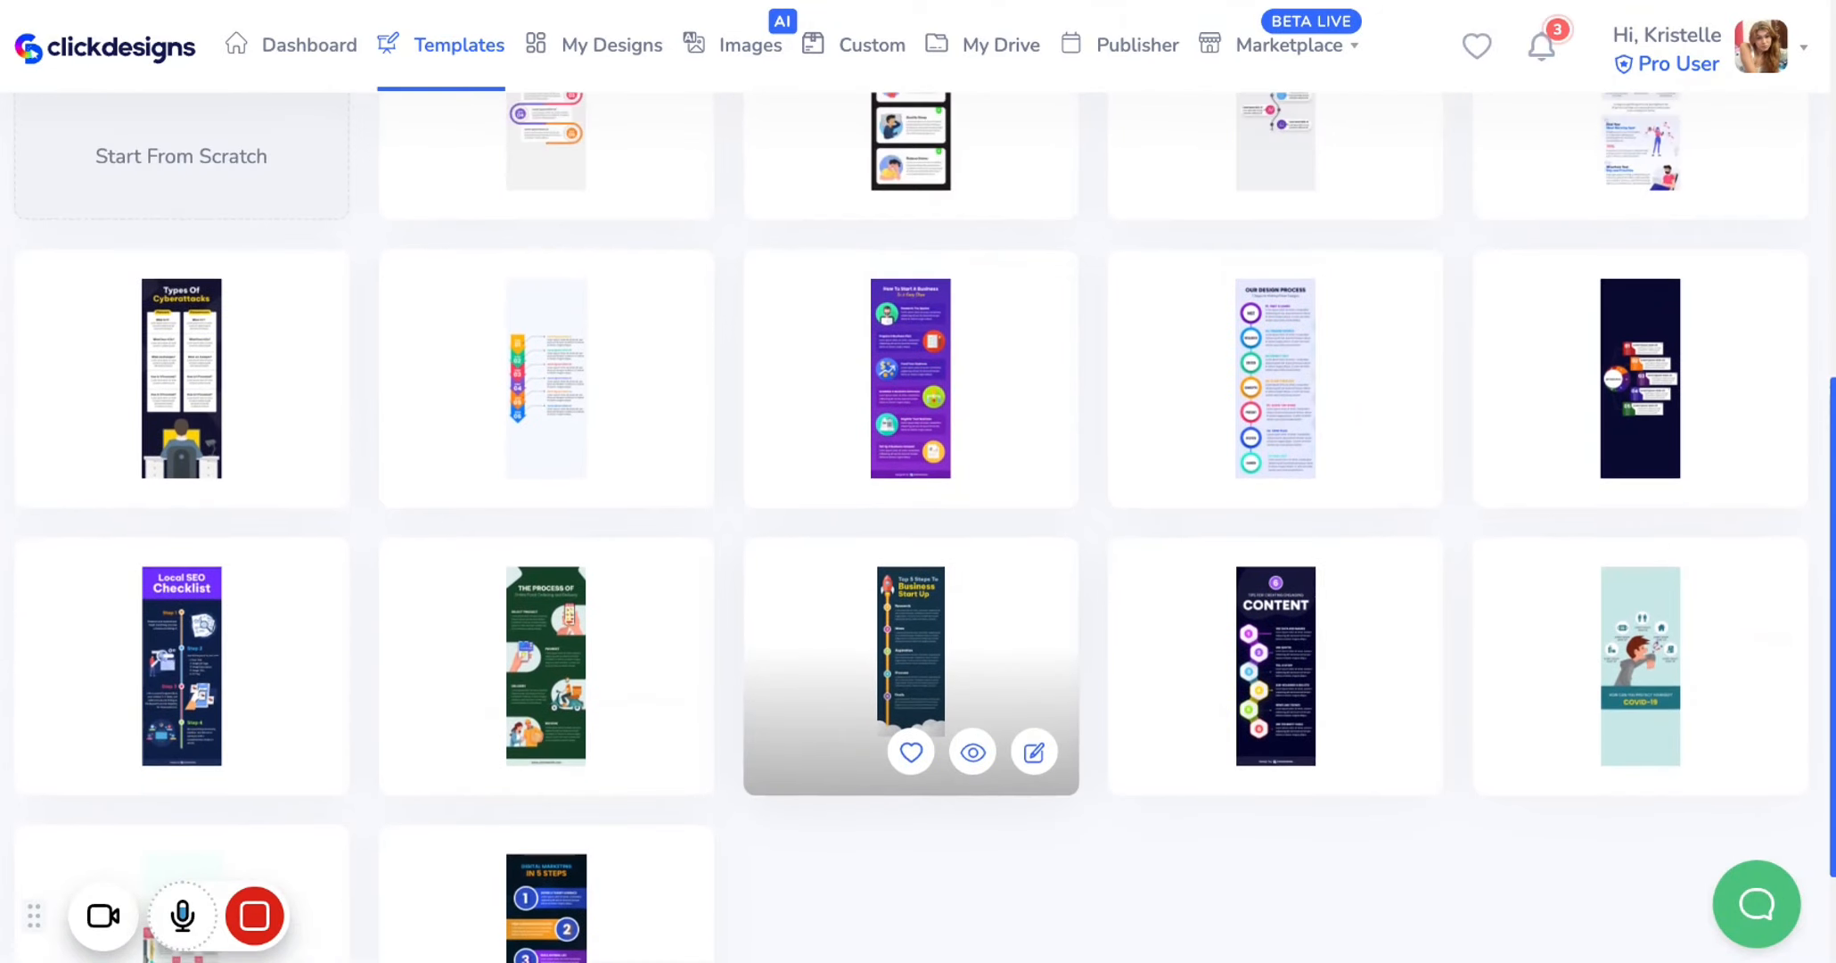
{"action": "scroll", "coordinate": [911, 641], "scroll_direction": "up", "scroll_amount": 2}
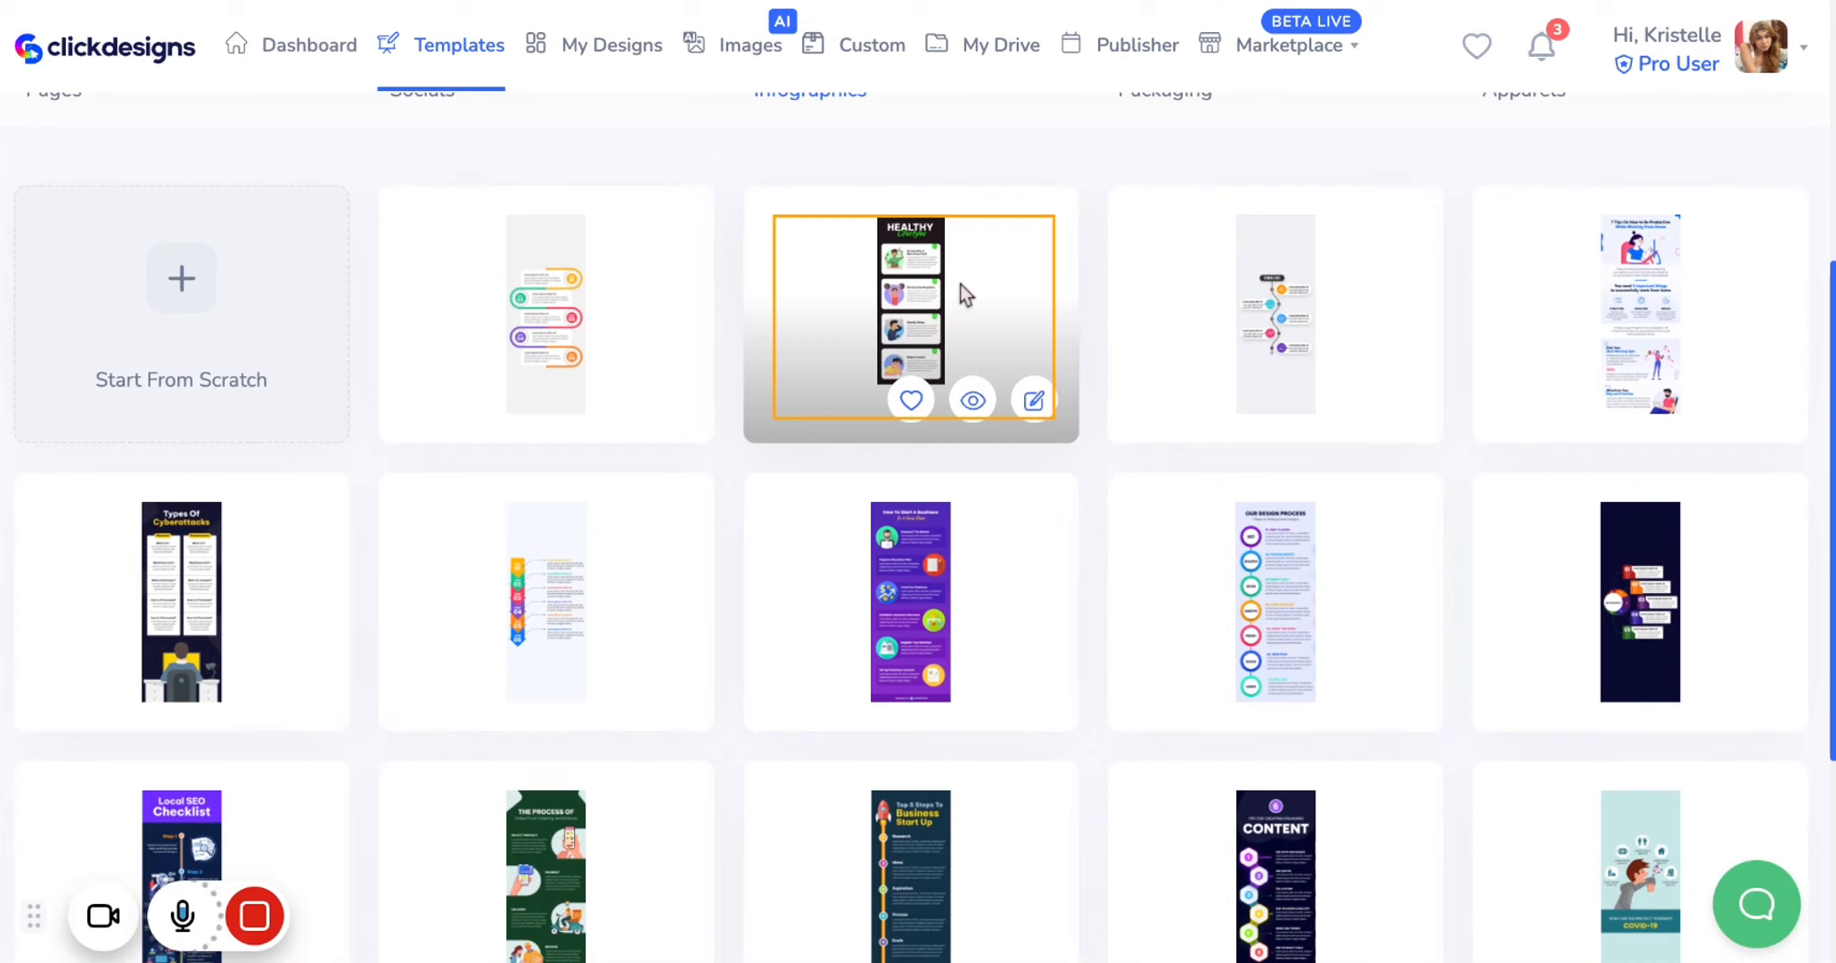
{"action": "left_click", "coordinate": [1036, 404]}
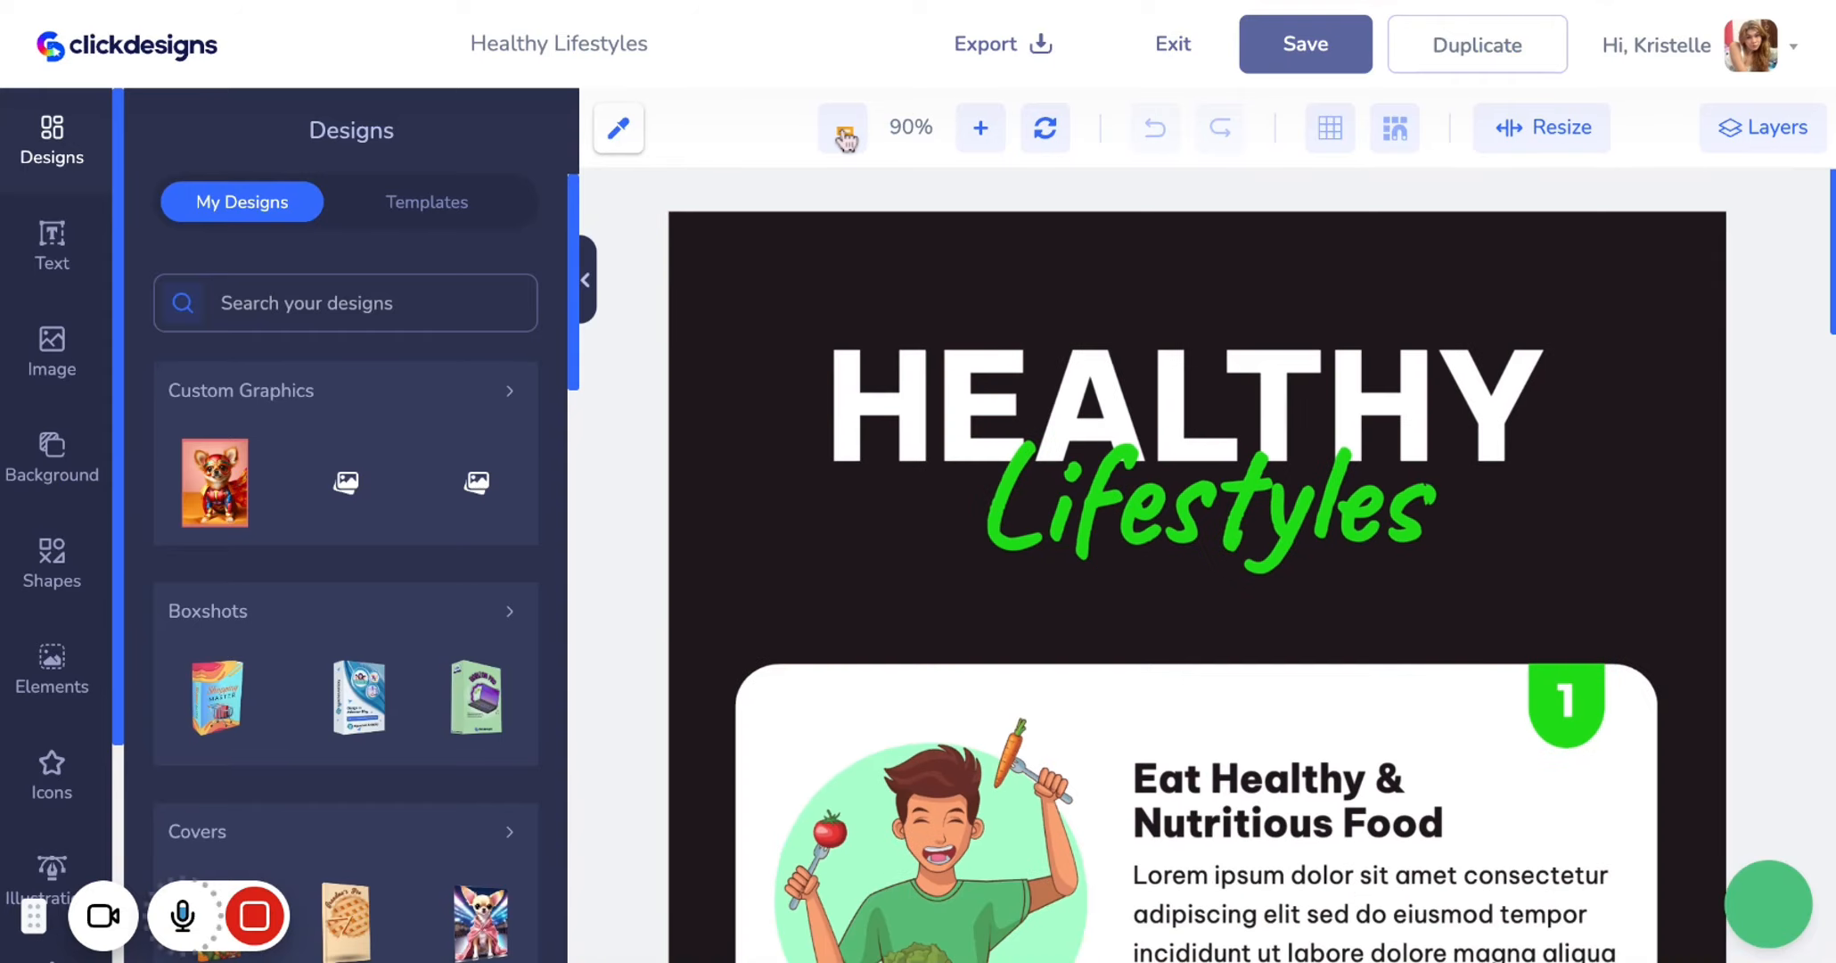
Examine the whole infographic layout at 50% zoom
{"action": "left_click", "coordinate": [844, 132]}
{"action": "left_click", "coordinate": [844, 132]}
{"action": "left_click", "coordinate": [845, 132]}
{"action": "left_click", "coordinate": [844, 132]}
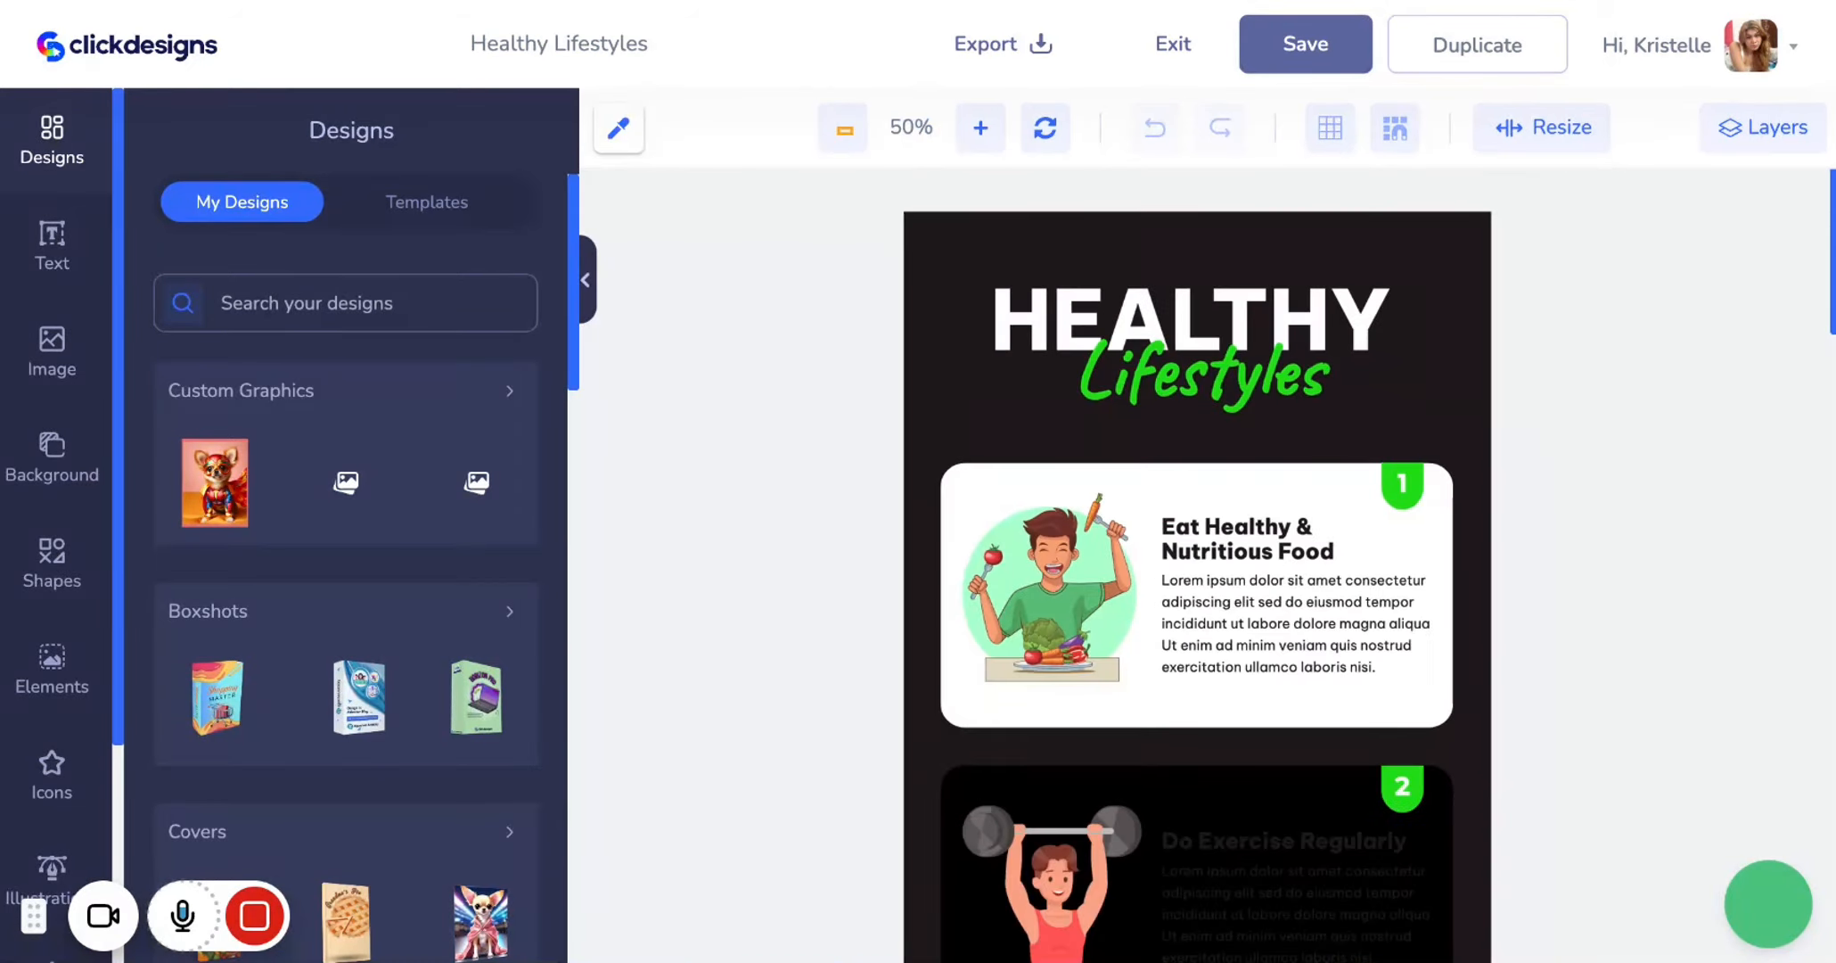
{"action": "scroll", "coordinate": [838, 567], "scroll_direction": "down", "scroll_amount": 2}
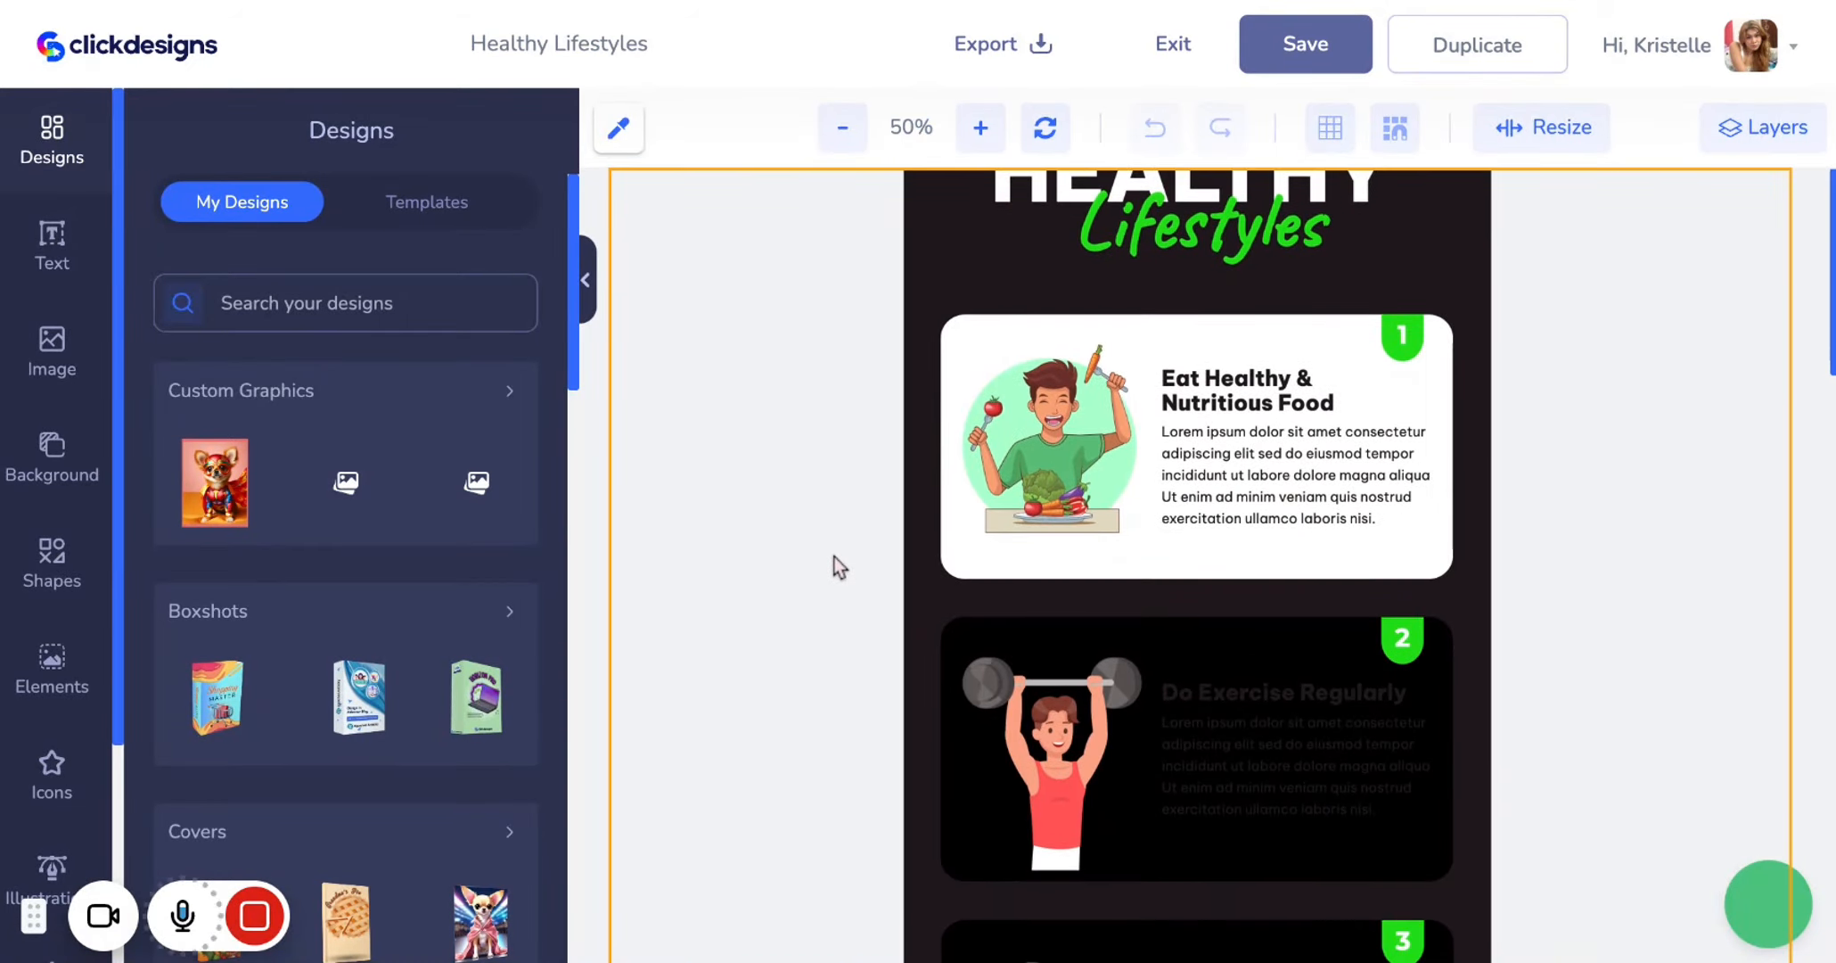
{"action": "scroll", "coordinate": [837, 567], "scroll_direction": "down", "scroll_amount": 4}
{"action": "scroll", "coordinate": [838, 566], "scroll_direction": "up", "scroll_amount": 4}
{"action": "scroll", "coordinate": [1196, 566], "scroll_direction": "up", "scroll_amount": 2}
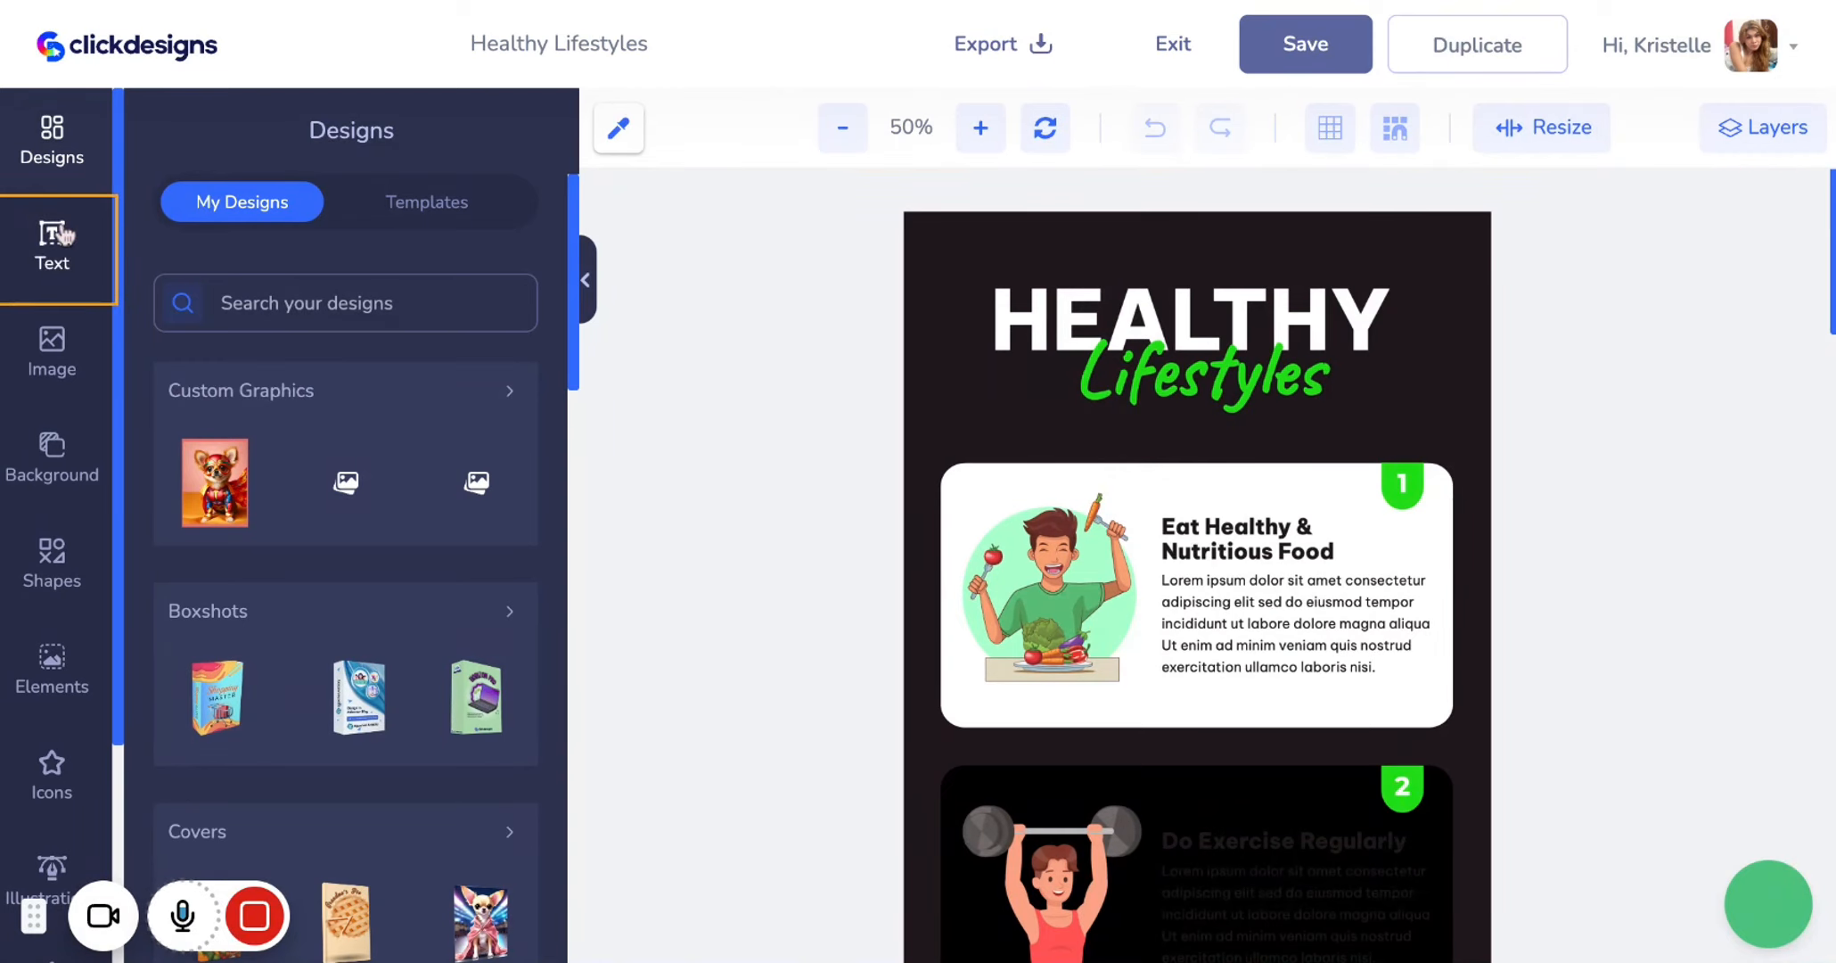
Turn on a gradient for the page background and set its type to Radial Gradient
{"action": "left_click", "coordinate": [88, 457]}
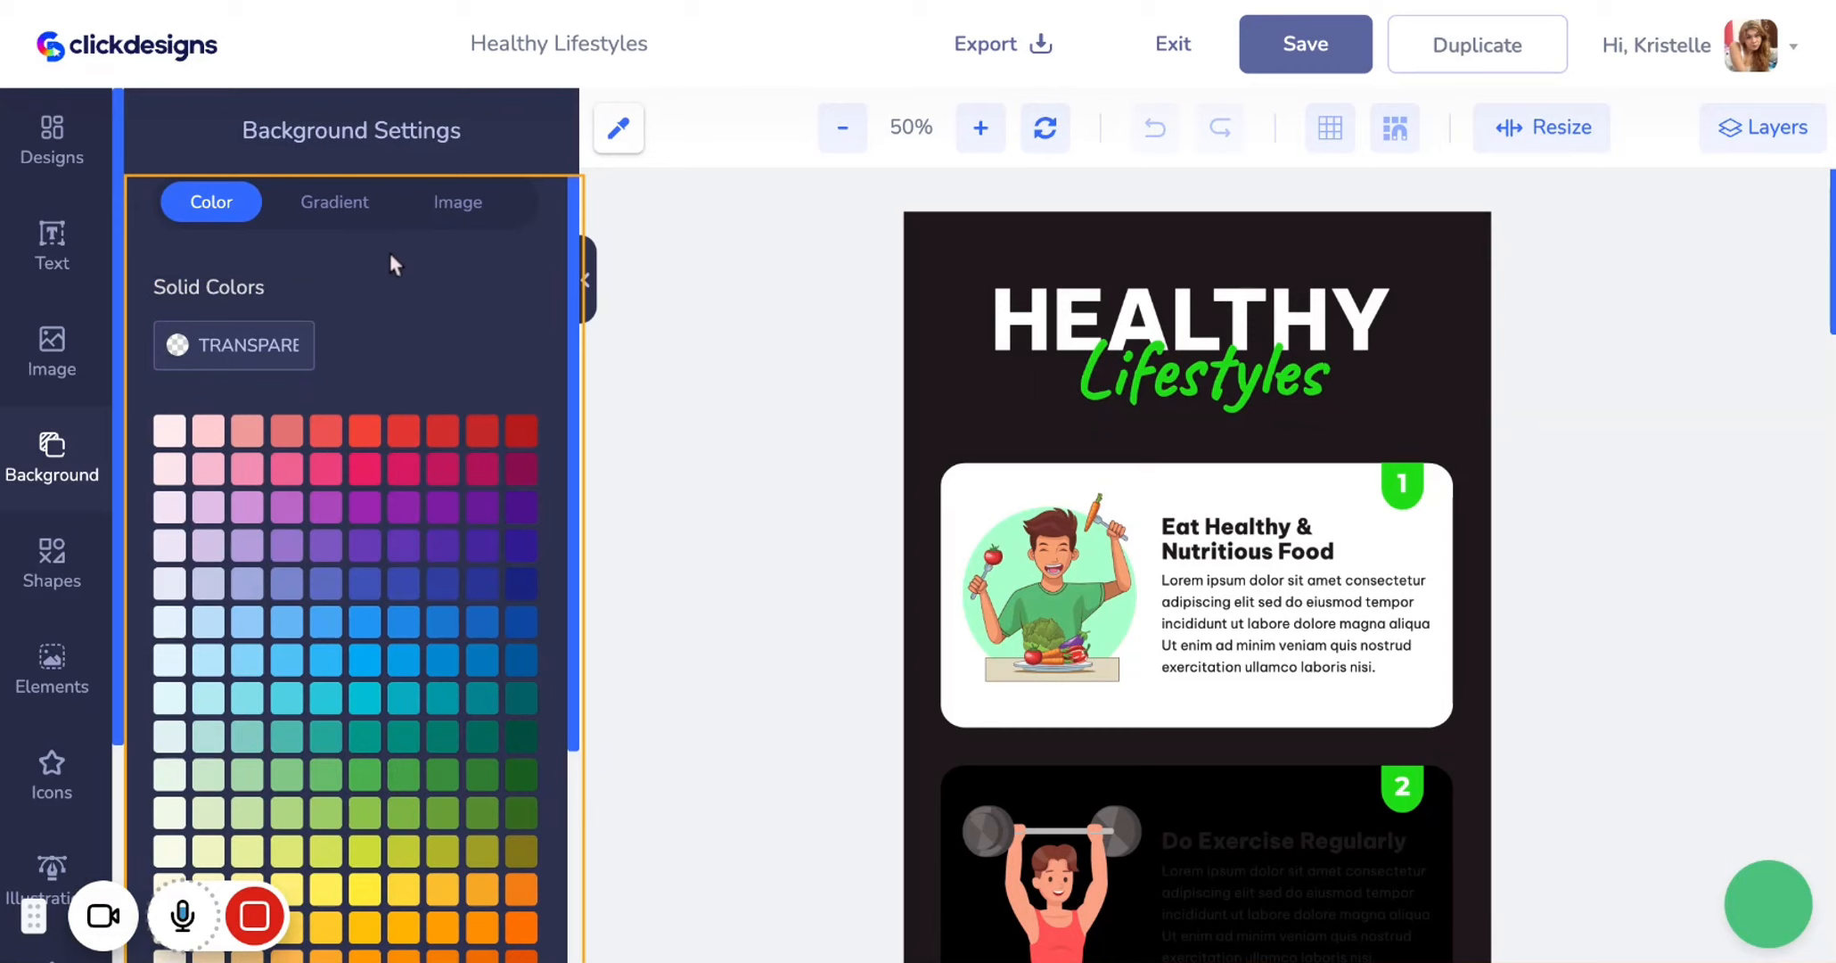
{"action": "left_click", "coordinate": [466, 211]}
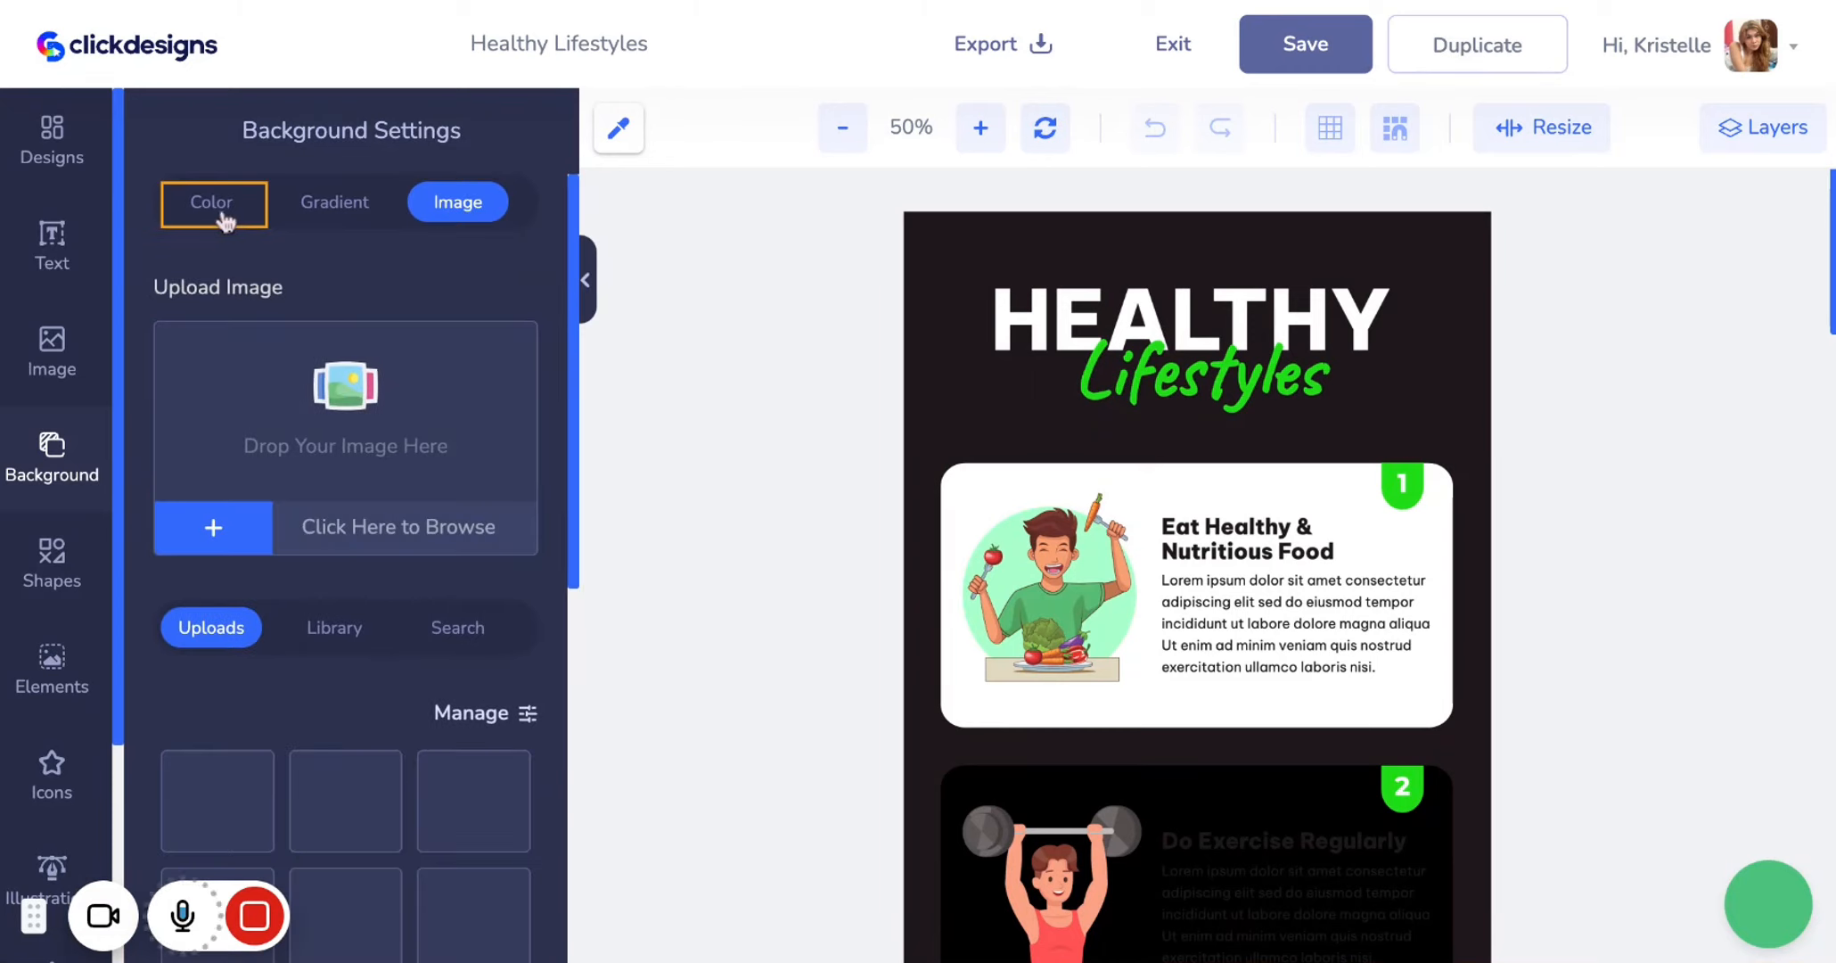
{"action": "left_click", "coordinate": [226, 221]}
{"action": "left_click", "coordinate": [306, 230]}
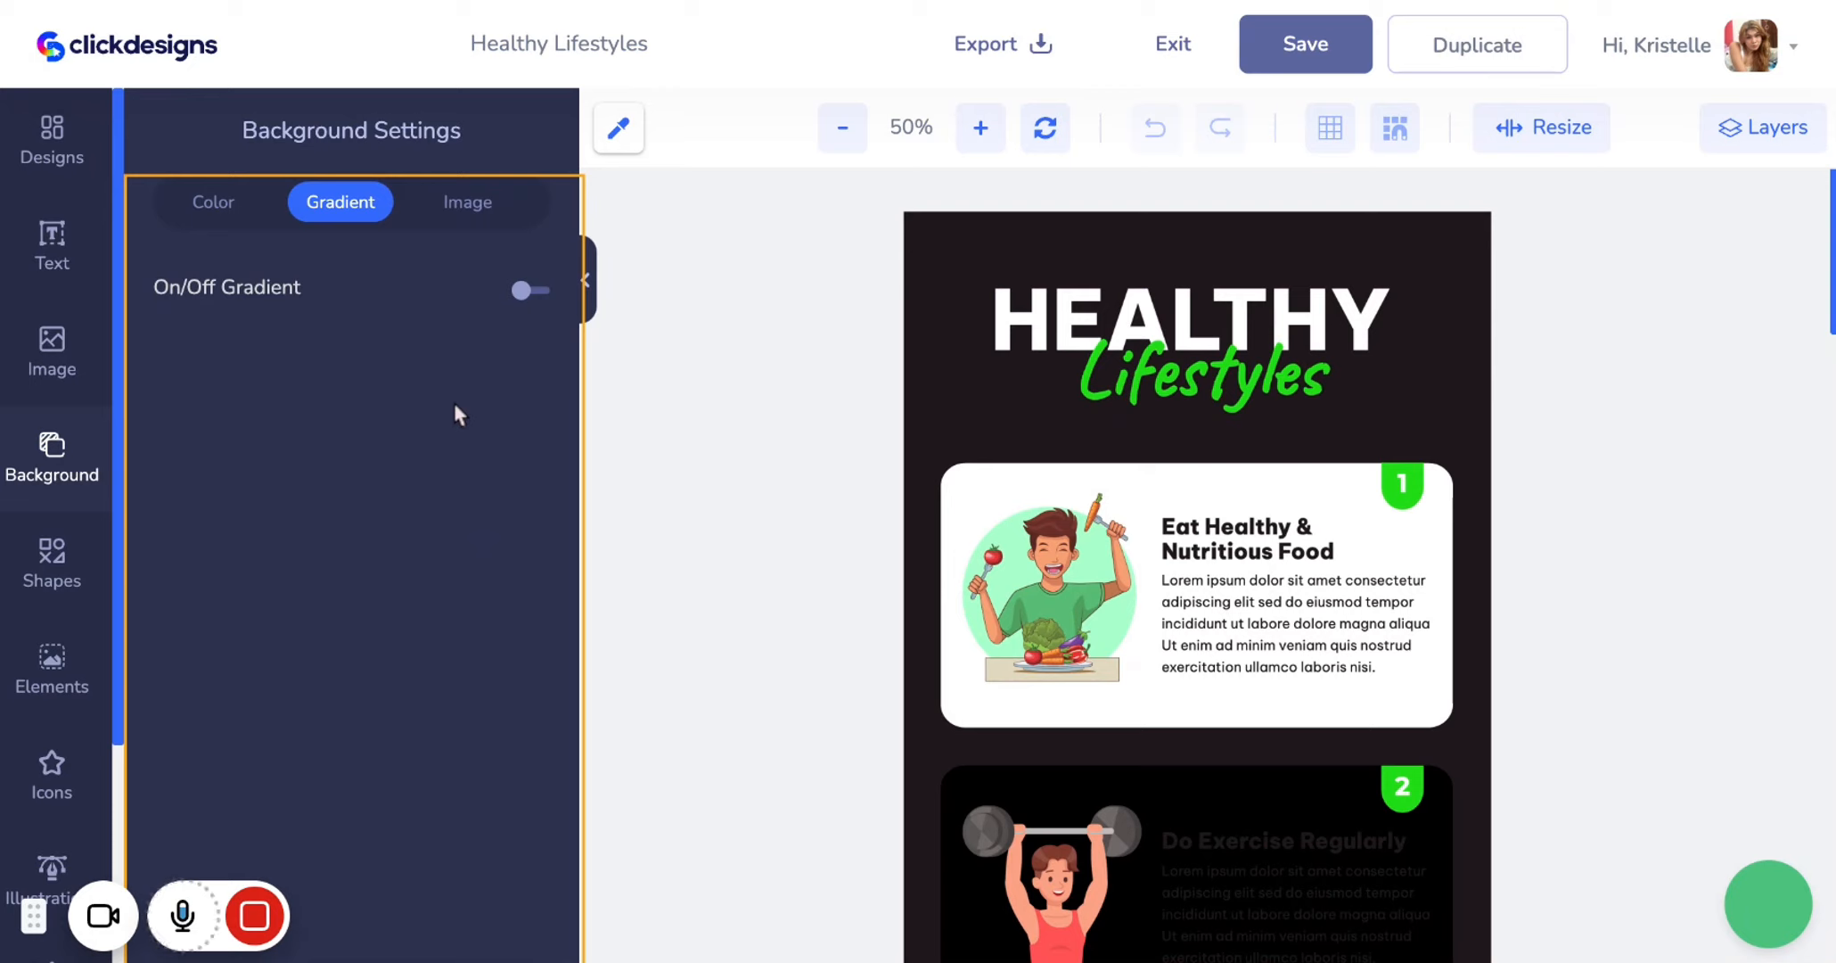
{"action": "left_click", "coordinate": [533, 294]}
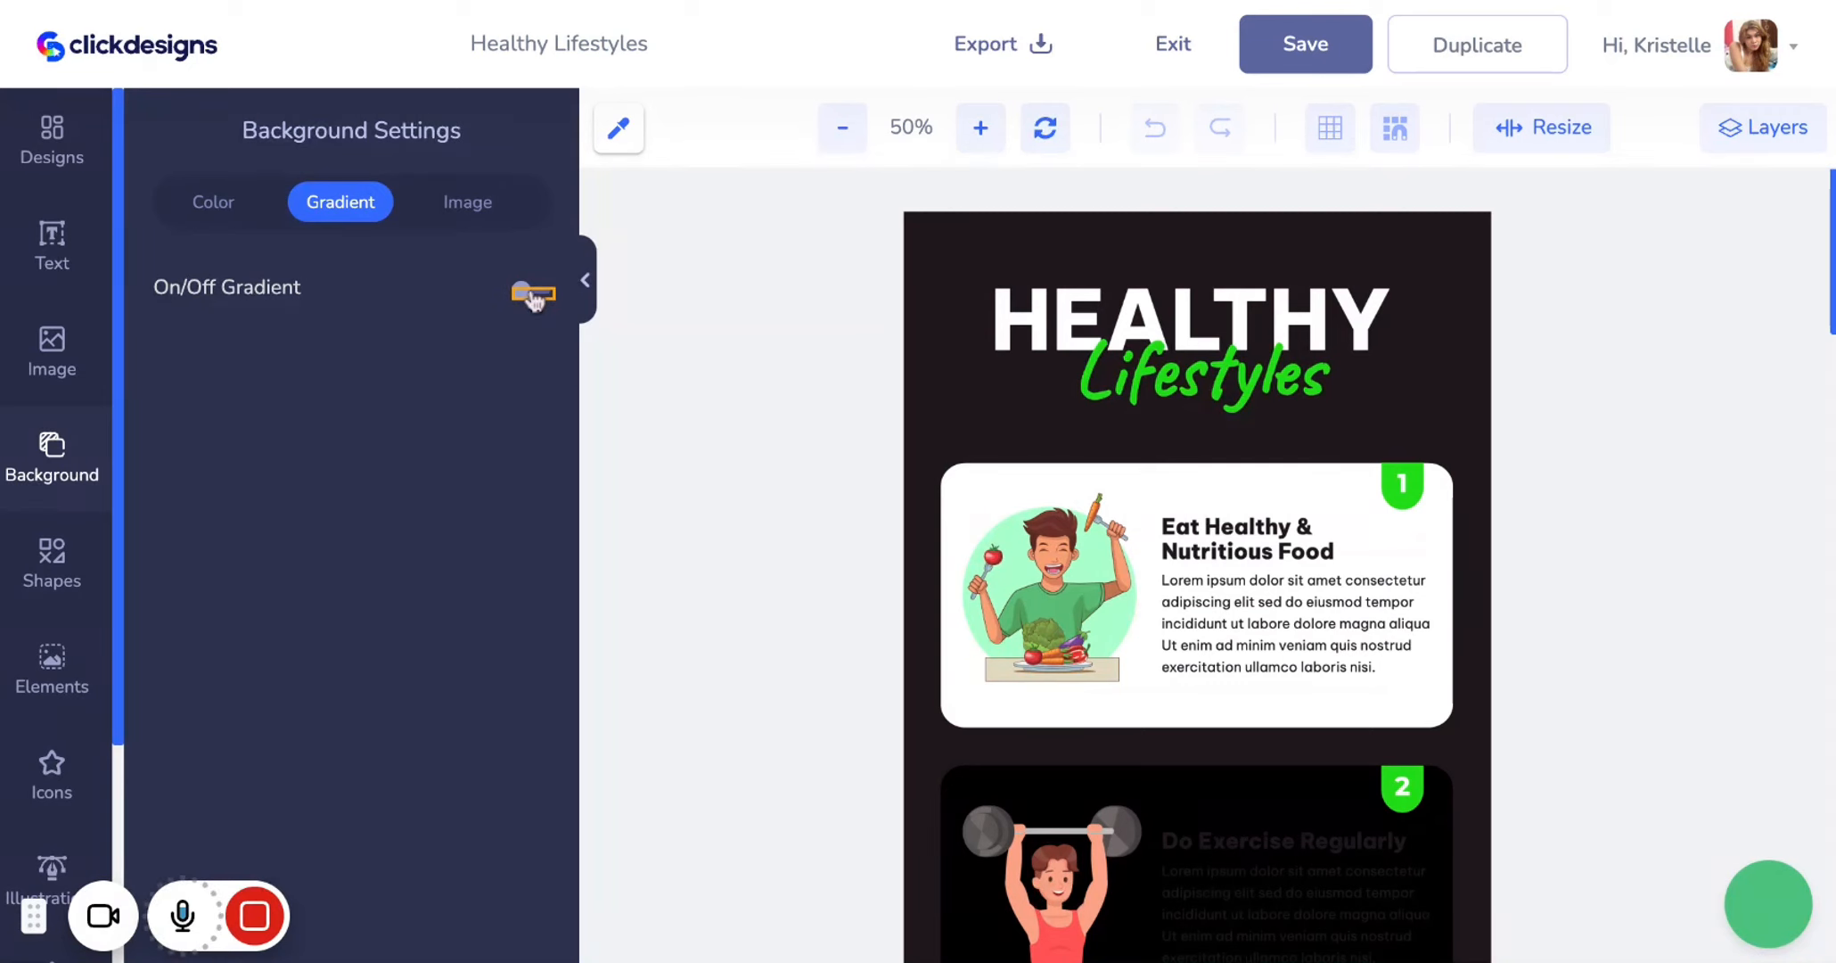
{"action": "scroll", "coordinate": [1064, 610], "scroll_direction": "down", "scroll_amount": 5}
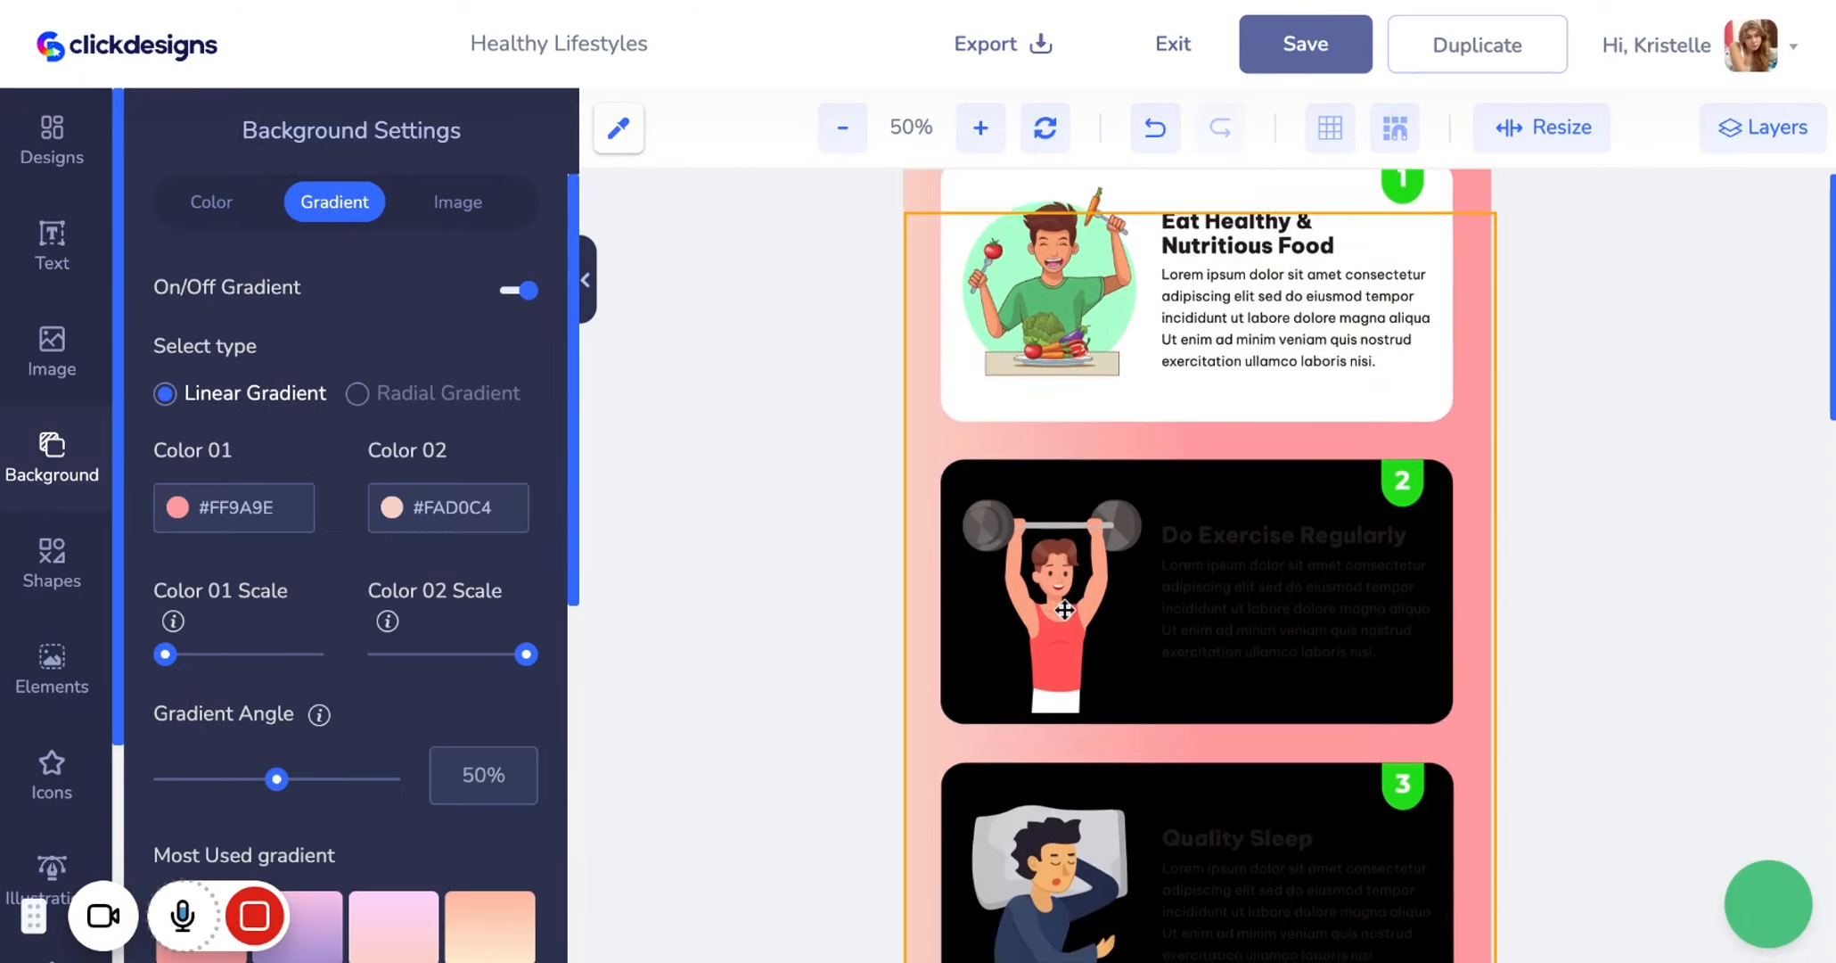
{"action": "scroll", "coordinate": [1064, 610], "scroll_direction": "up", "scroll_amount": 5}
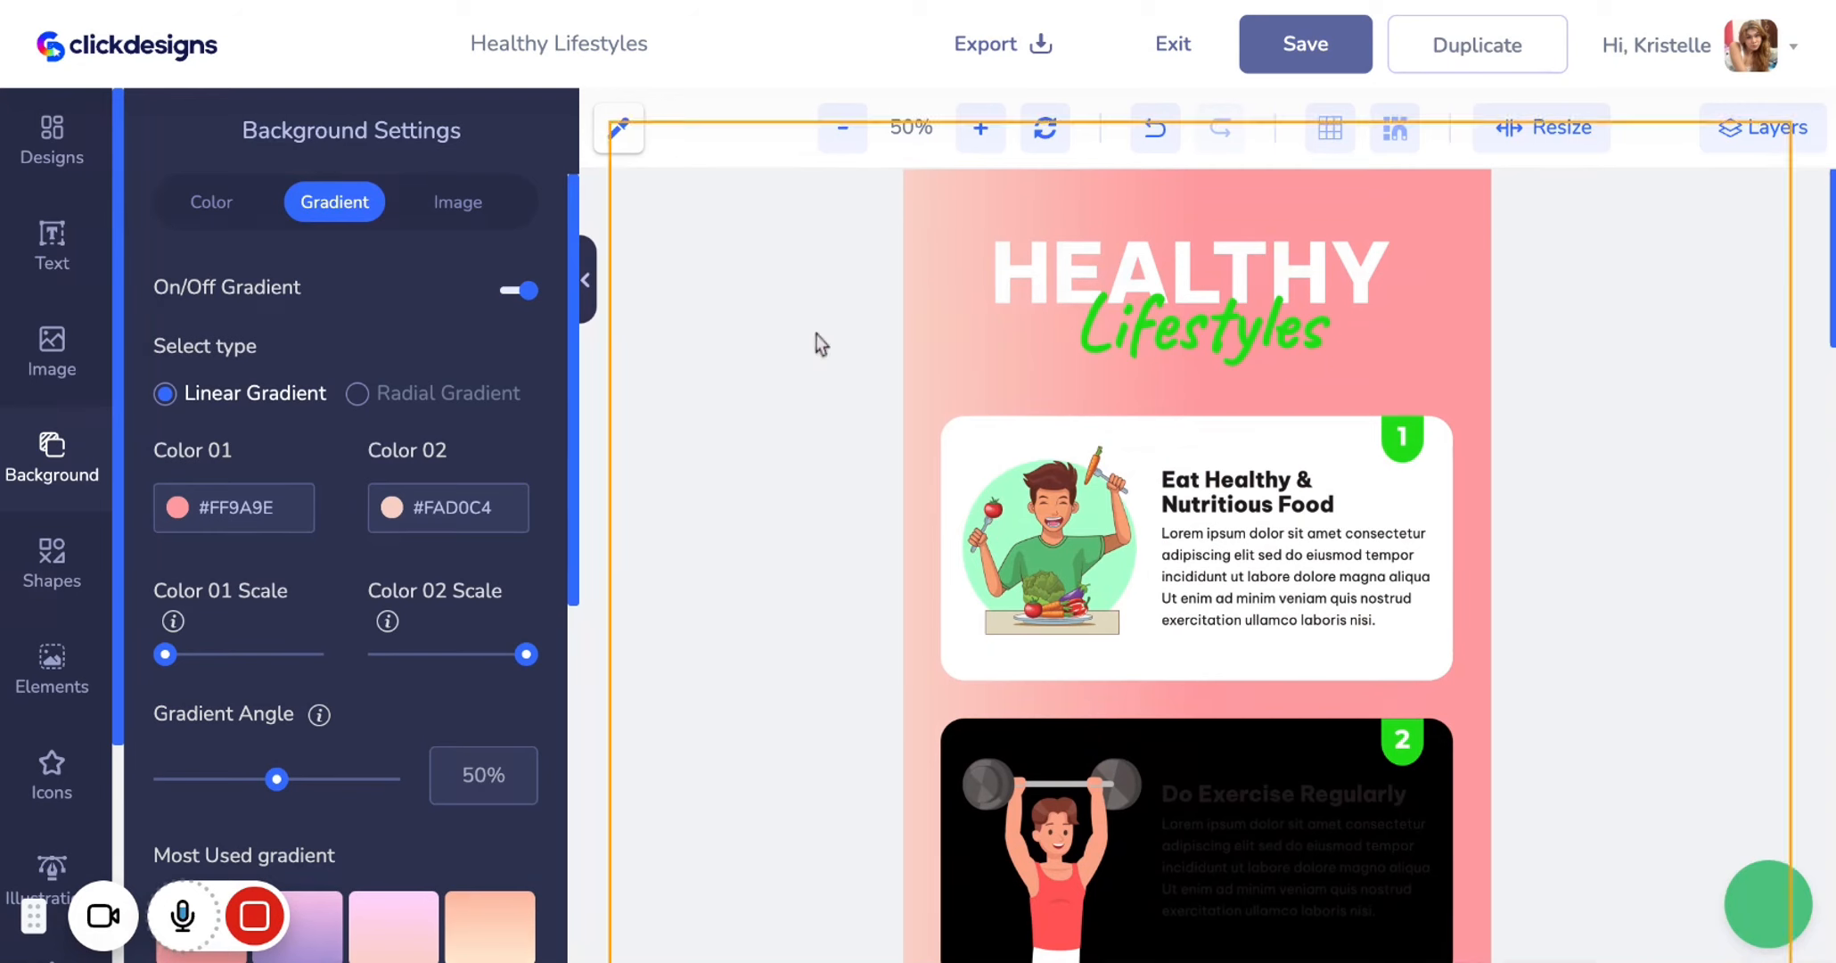
{"action": "left_click", "coordinate": [358, 393]}
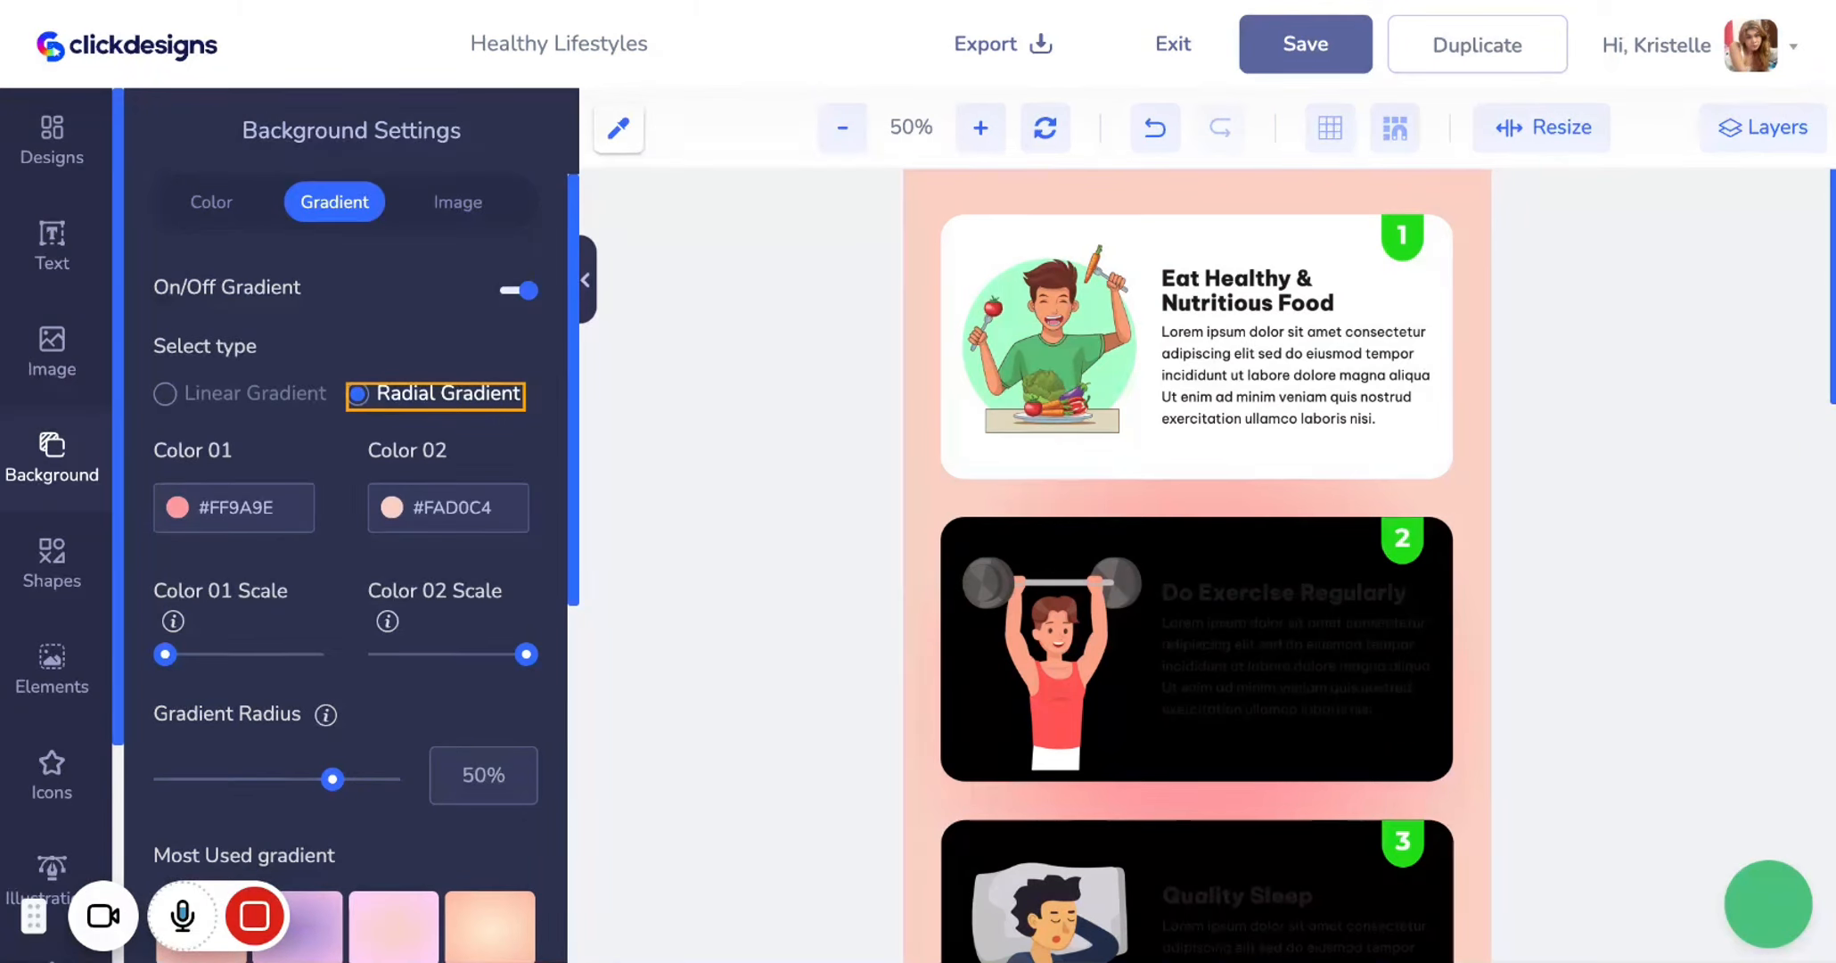
{"action": "scroll", "coordinate": [472, 513], "scroll_direction": "down", "scroll_amount": 2}
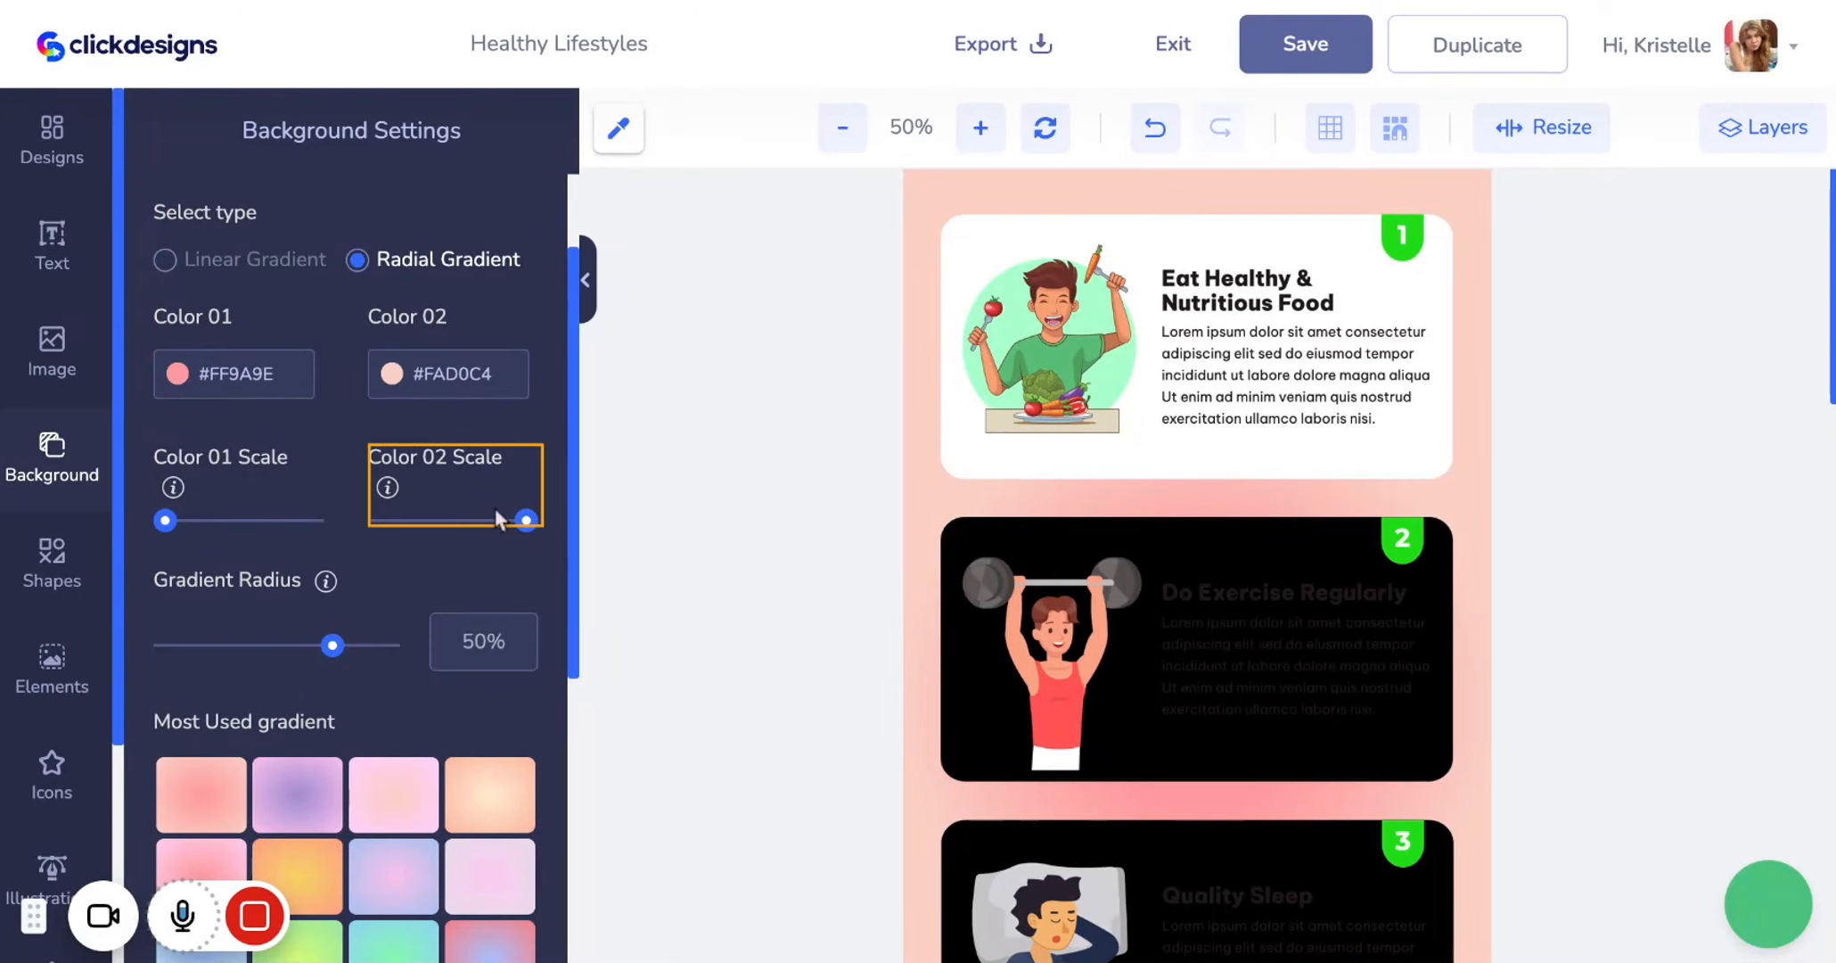
{"action": "scroll", "coordinate": [419, 631], "scroll_direction": "down", "scroll_amount": 2}
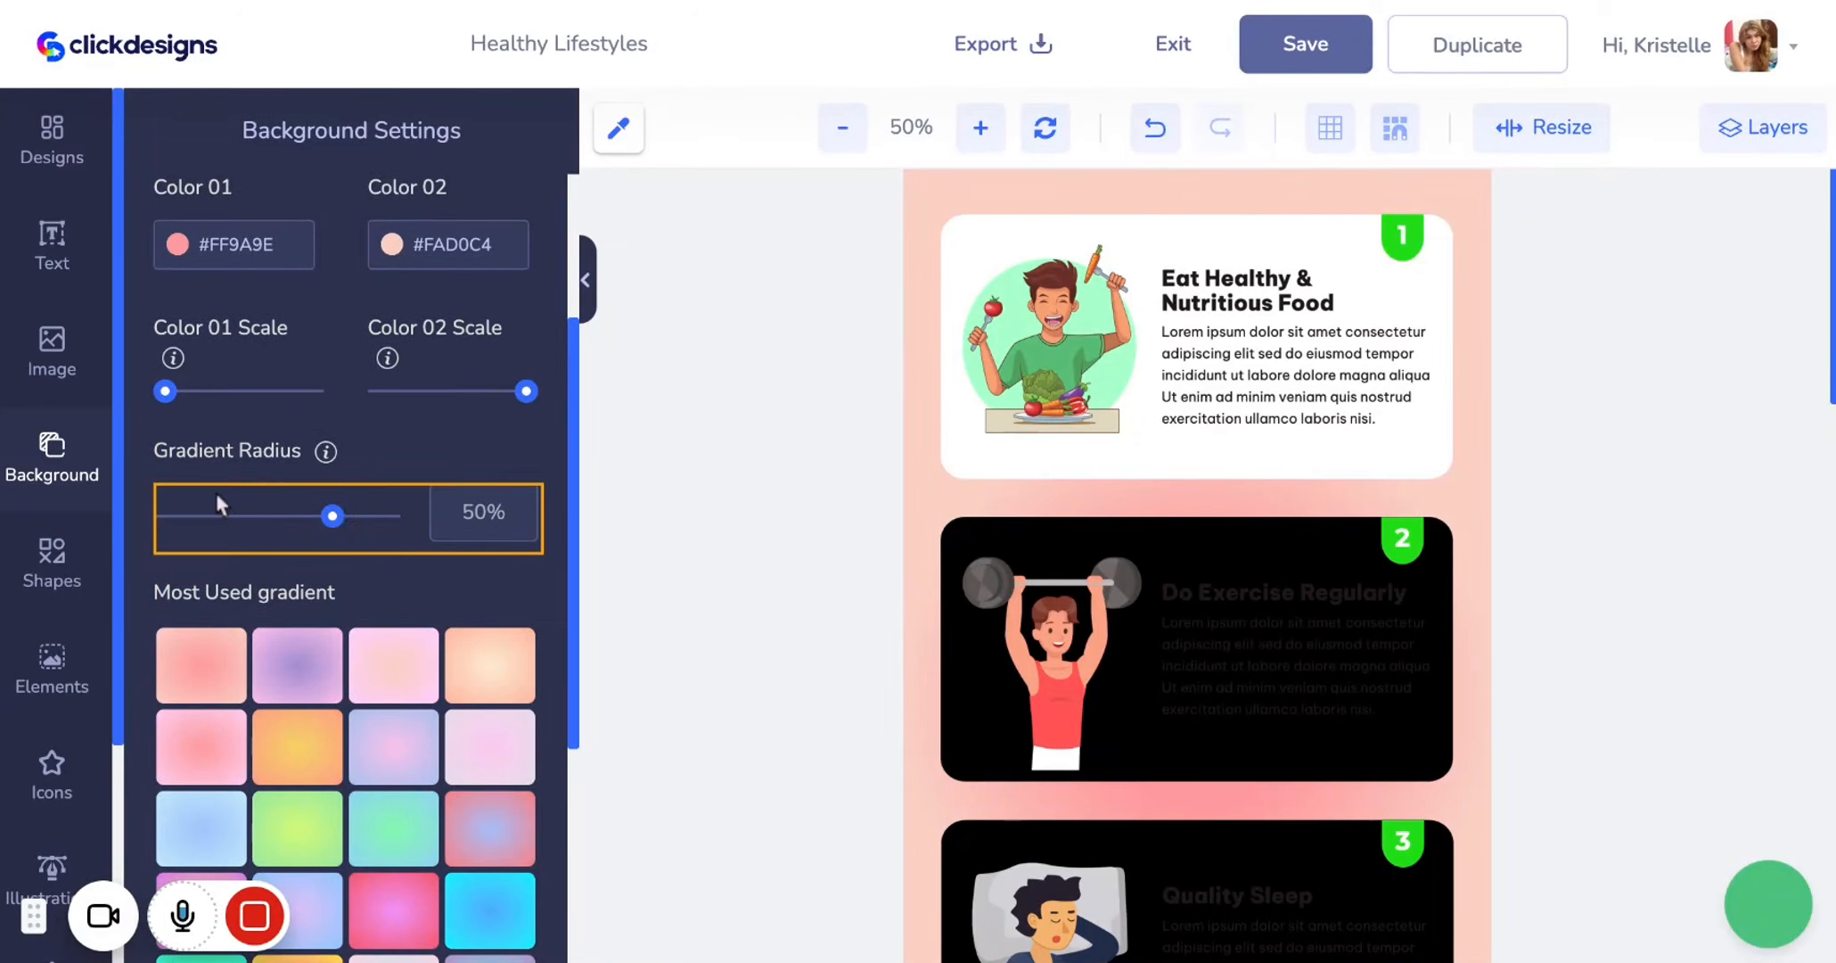
{"action": "scroll", "coordinate": [428, 564], "scroll_direction": "up", "scroll_amount": 3}
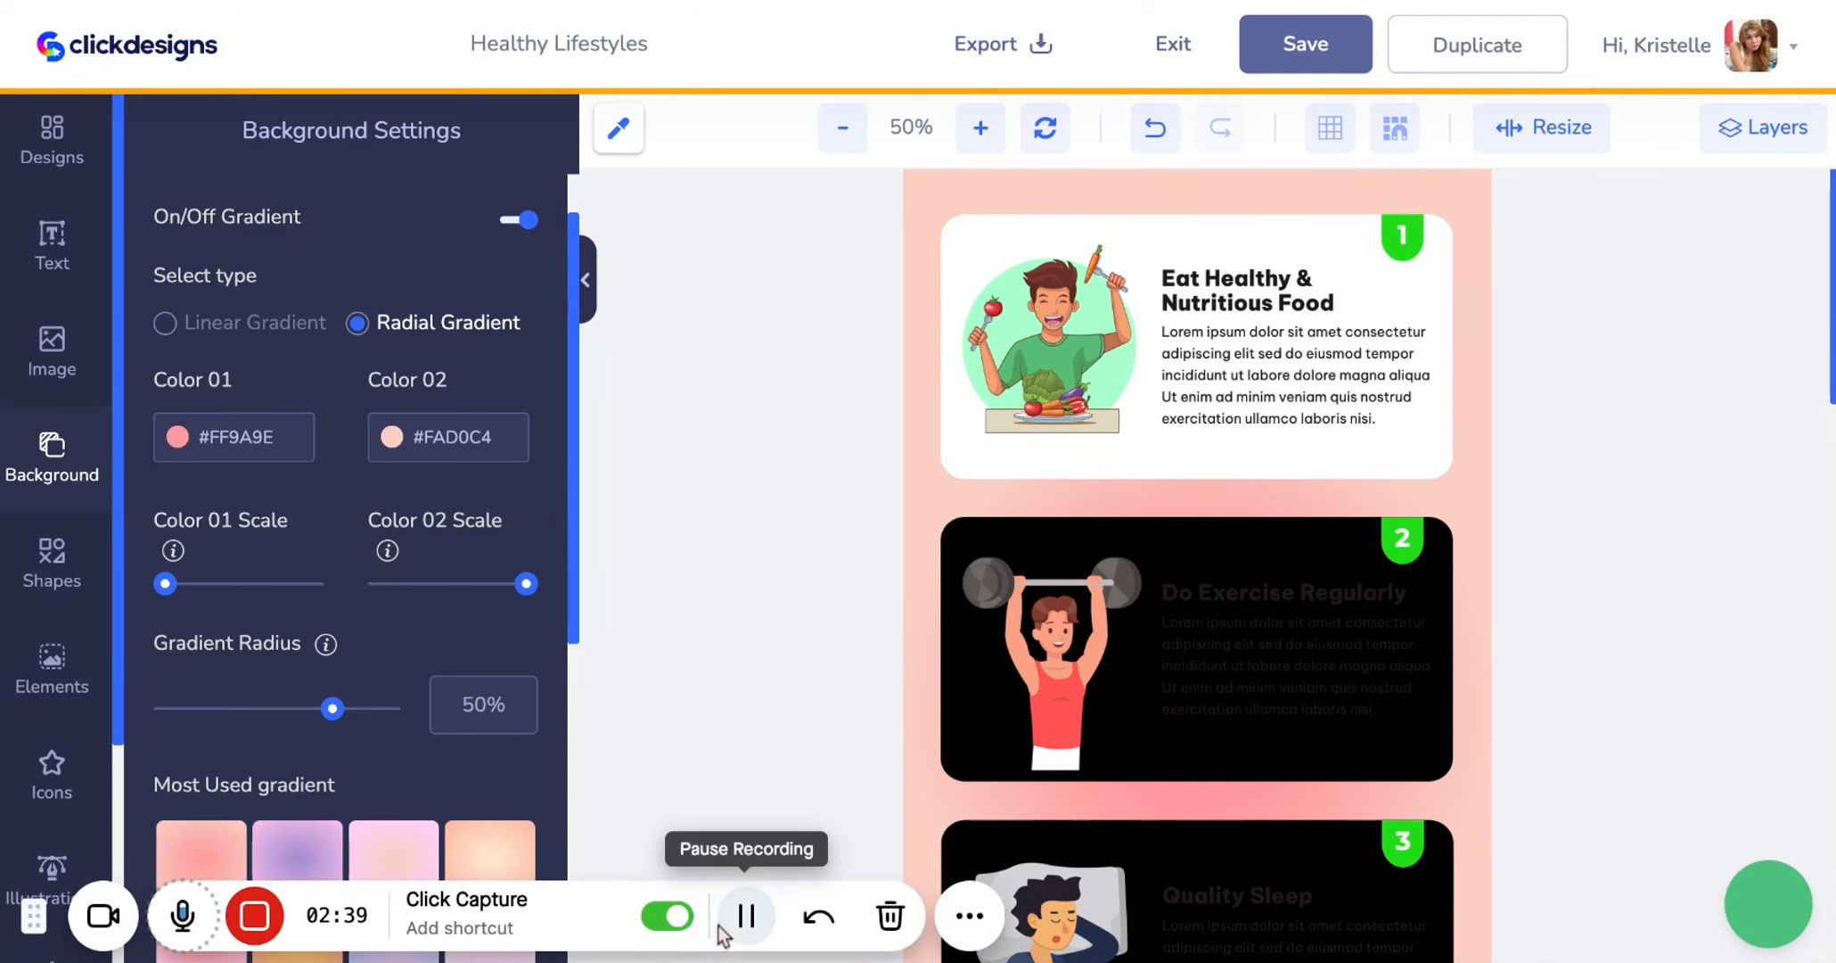
{"action": "left_click", "coordinate": [747, 915]}
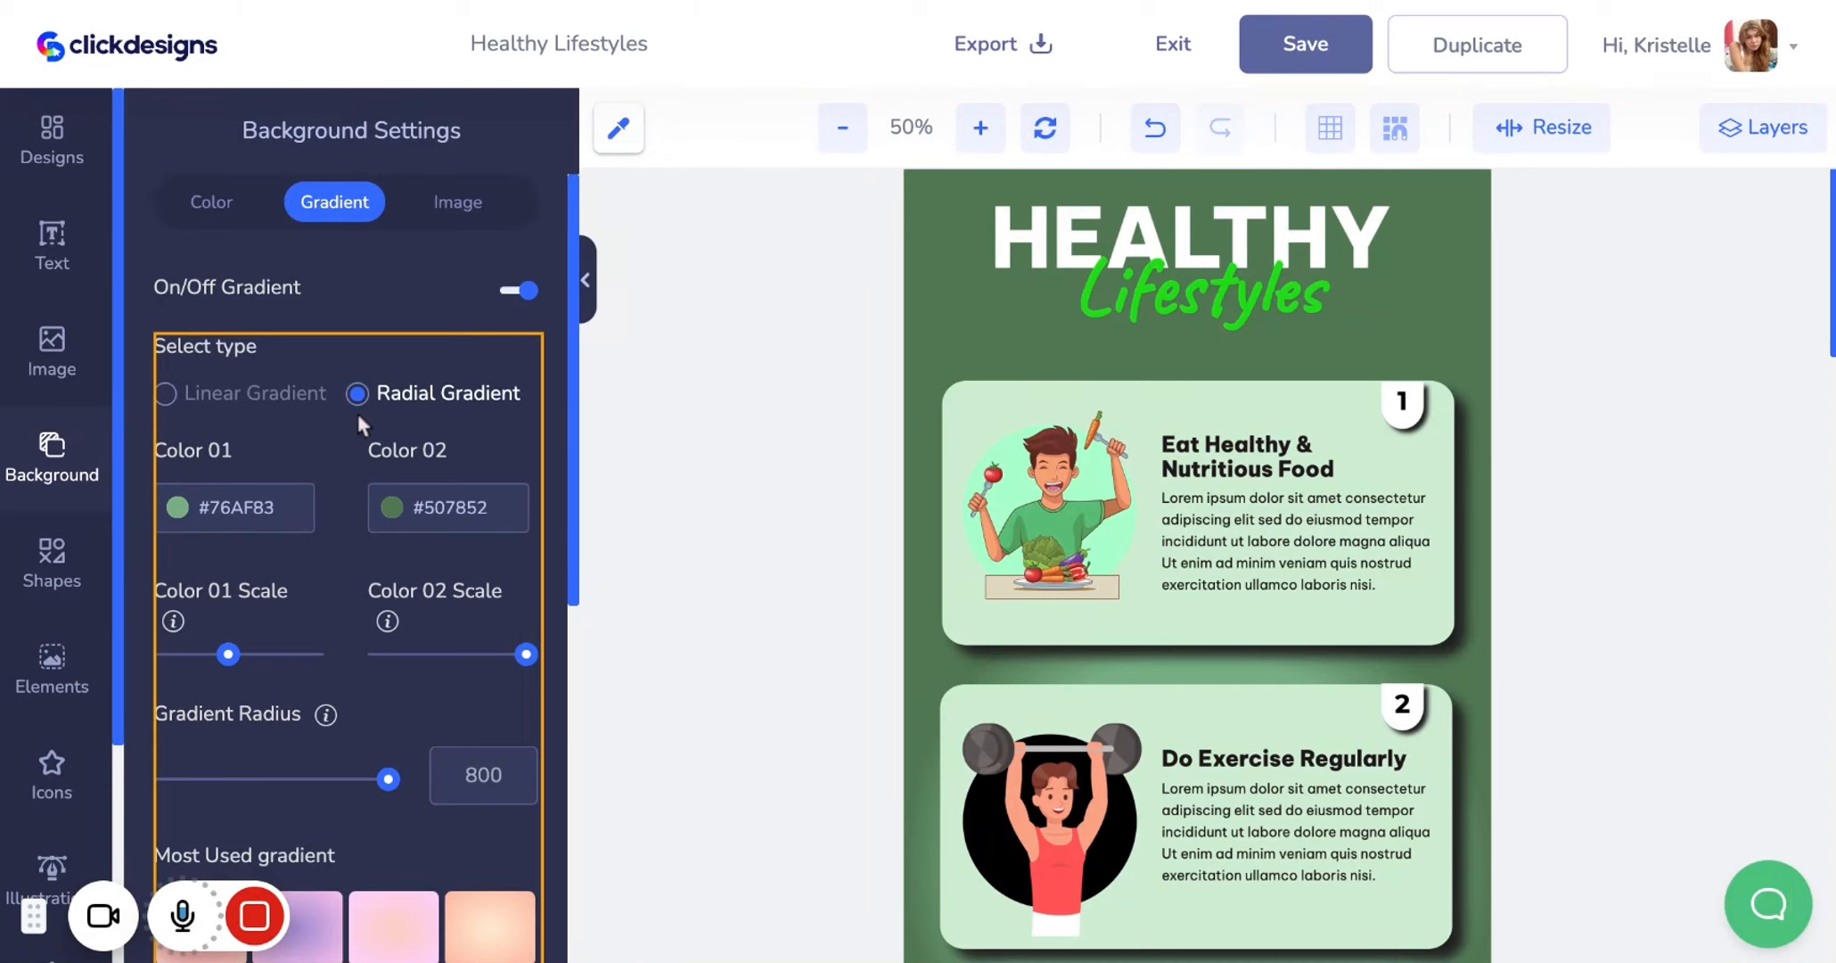
Inspect the color pickers for the background gradient's Color 01 and Color 02
{"action": "left_click", "coordinate": [298, 507]}
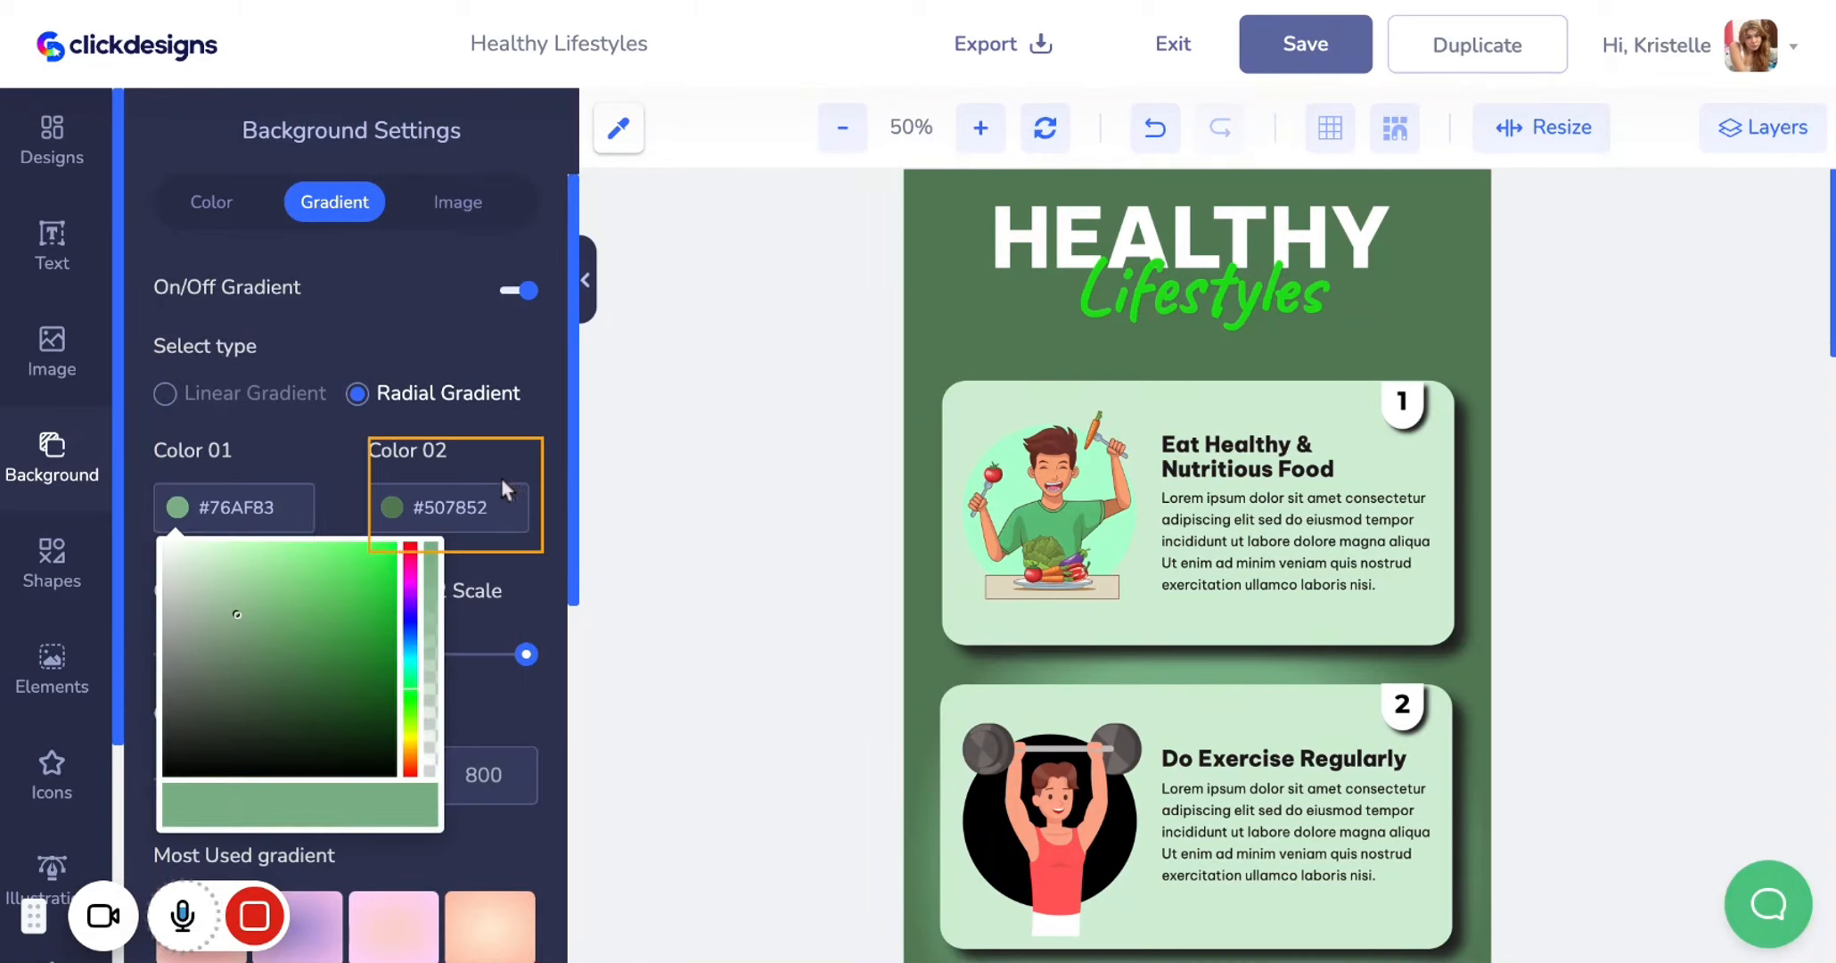
{"action": "left_click", "coordinate": [501, 507]}
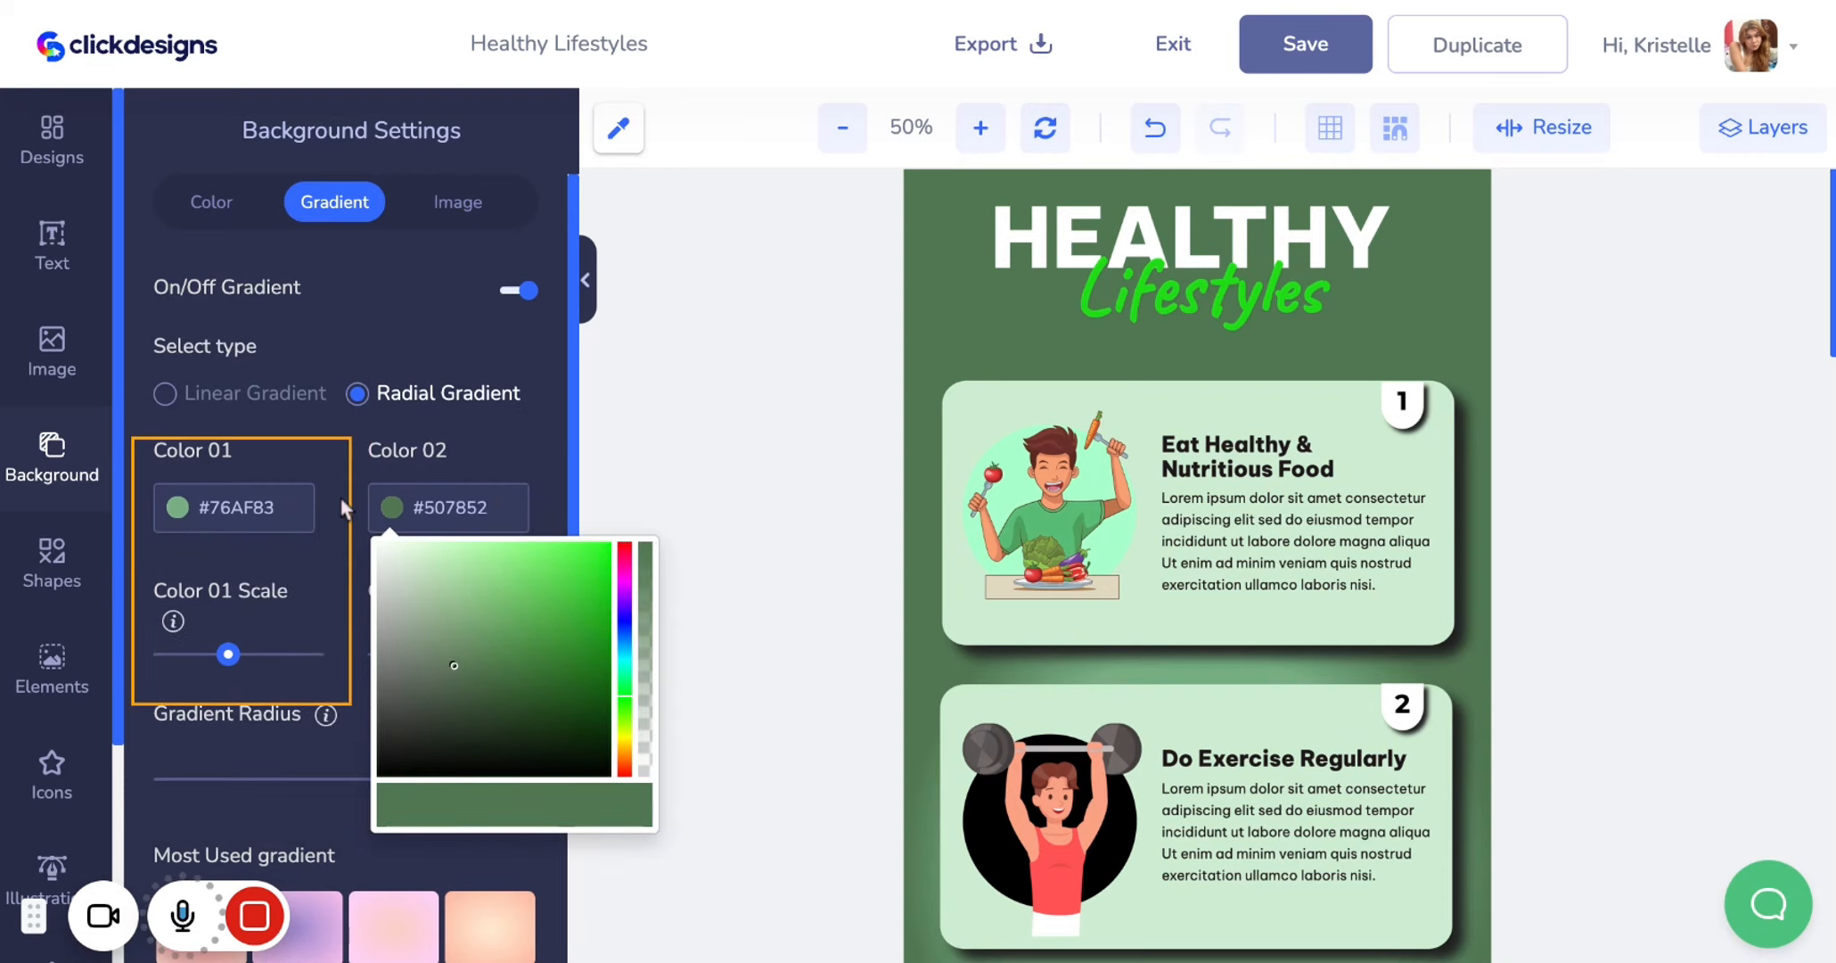
{"action": "left_click", "coordinate": [148, 752]}
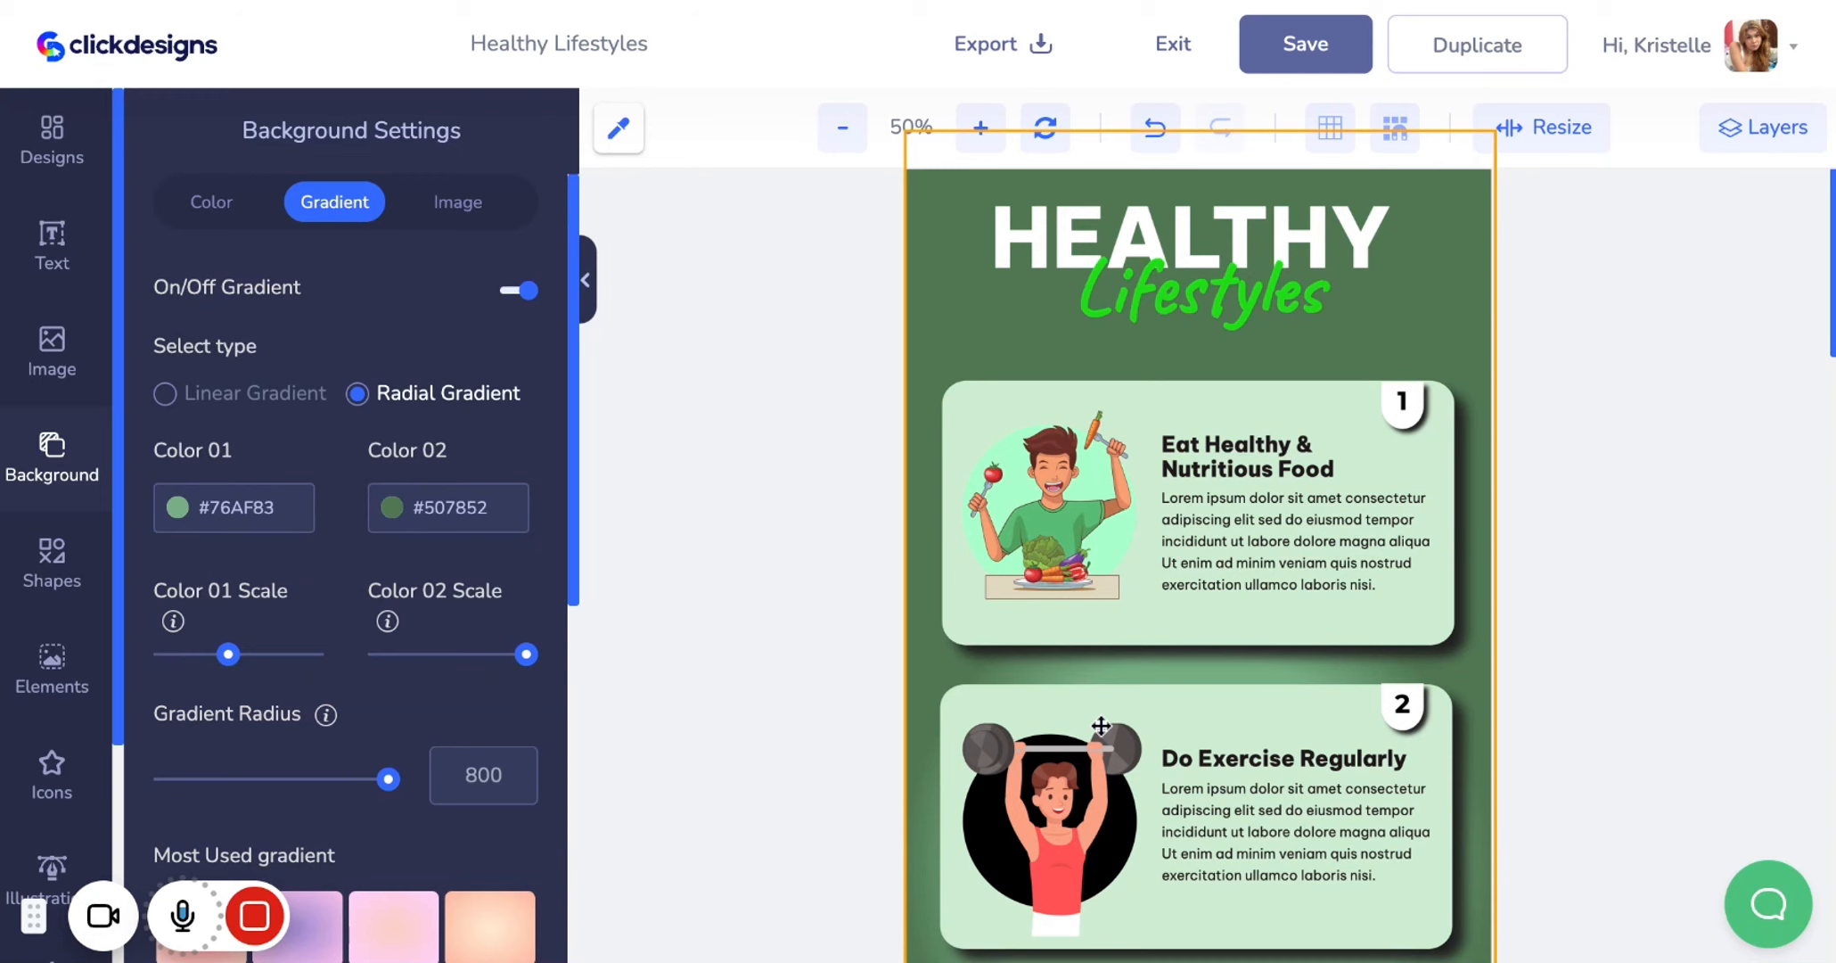
Select the first card's background shape and review its color and shadow settings
{"action": "scroll", "coordinate": [1101, 726], "scroll_direction": "down", "scroll_amount": 2}
{"action": "left_click", "coordinate": [1168, 309]}
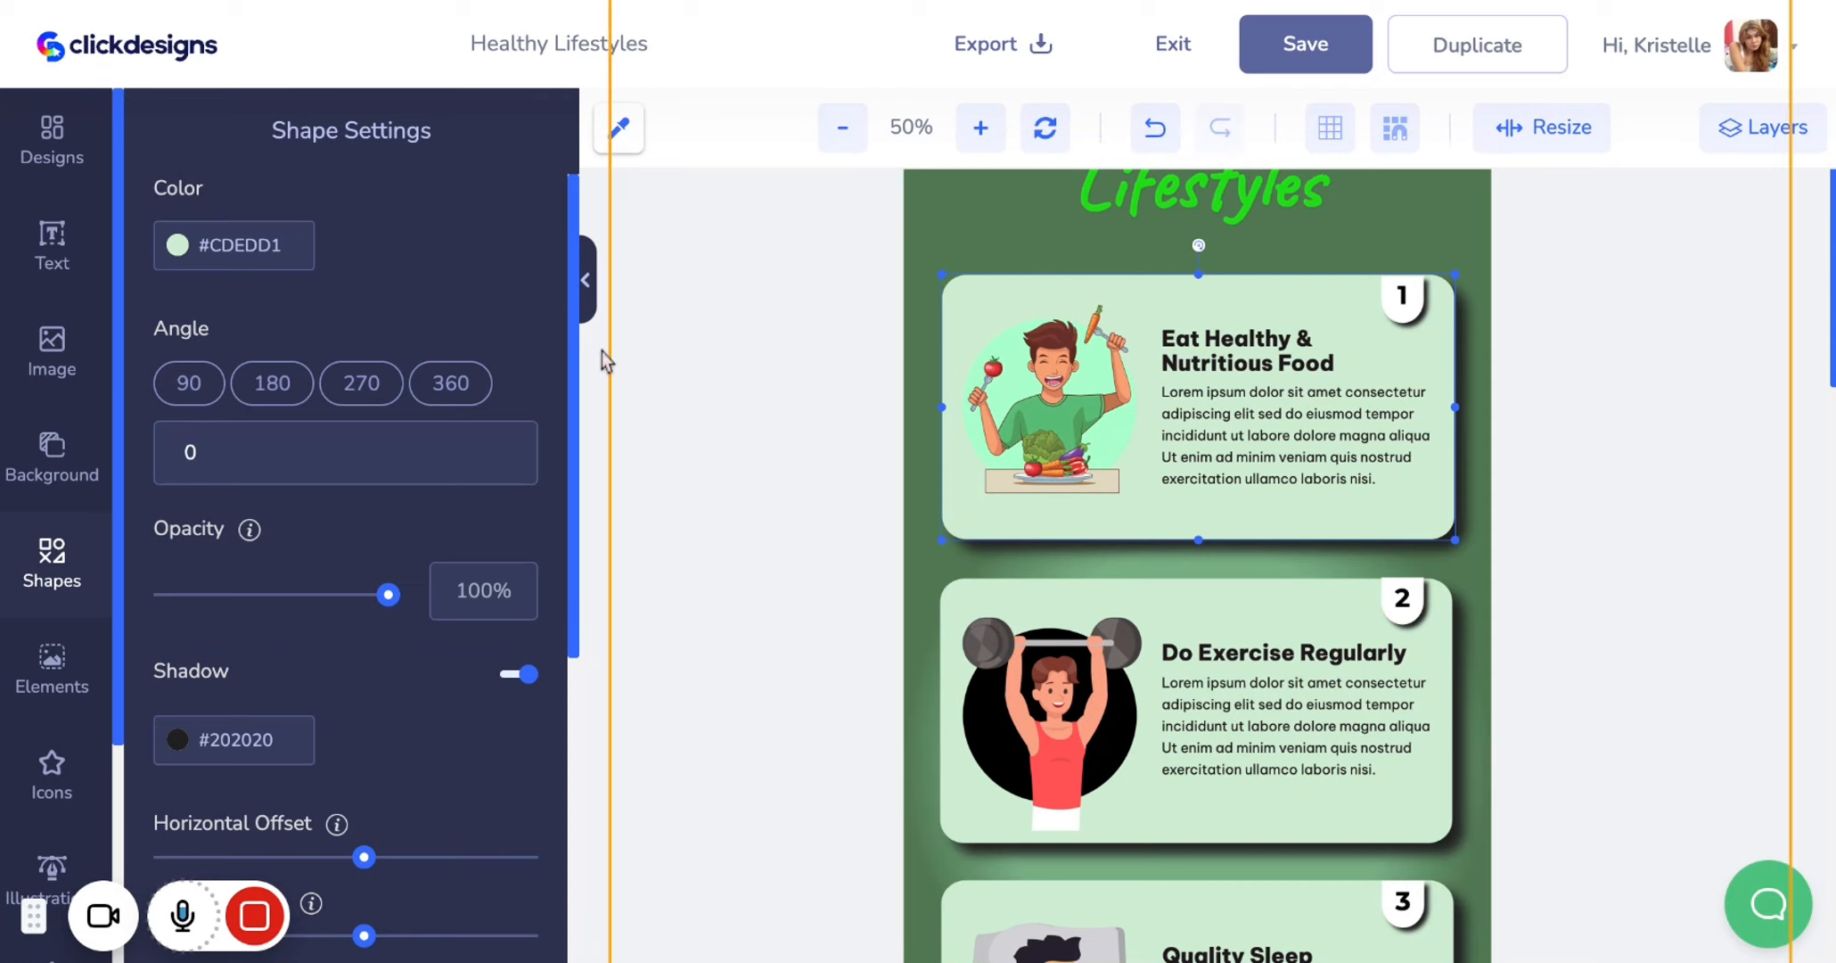
{"action": "left_click", "coordinate": [292, 252]}
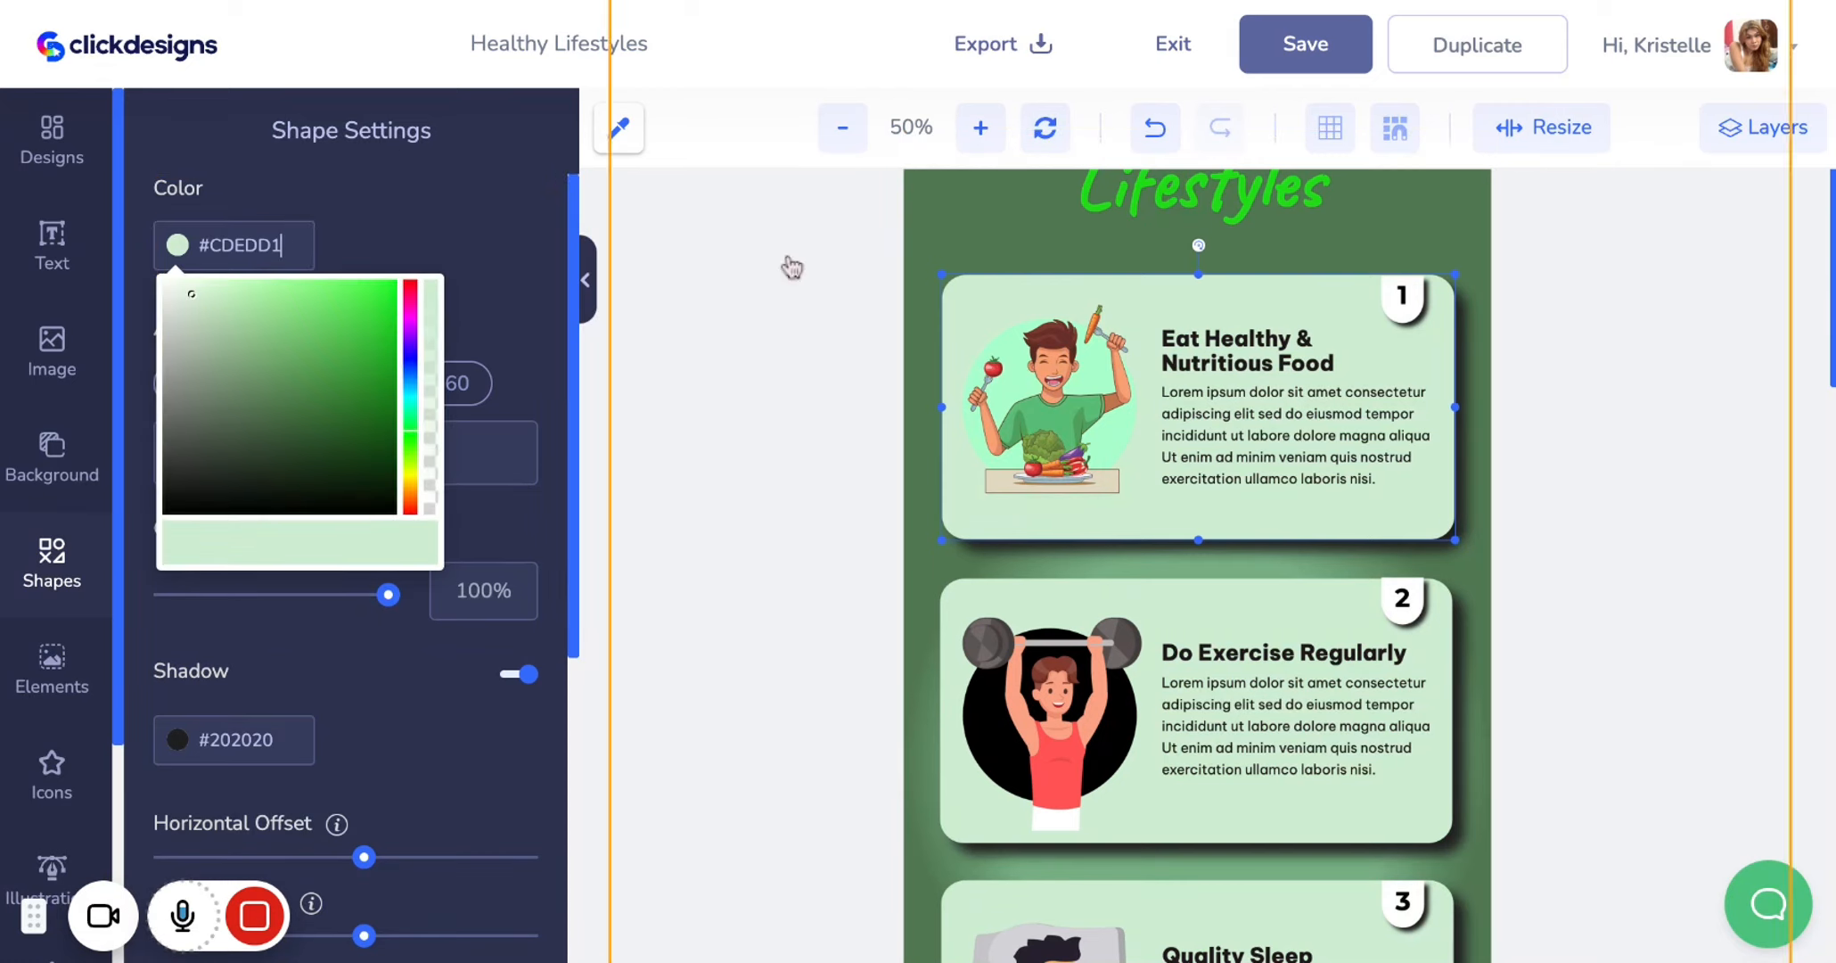
{"action": "left_click", "coordinate": [504, 293]}
{"action": "scroll", "coordinate": [564, 633], "scroll_direction": "down", "scroll_amount": 2}
{"action": "scroll", "coordinate": [563, 633], "scroll_direction": "down", "scroll_amount": 1}
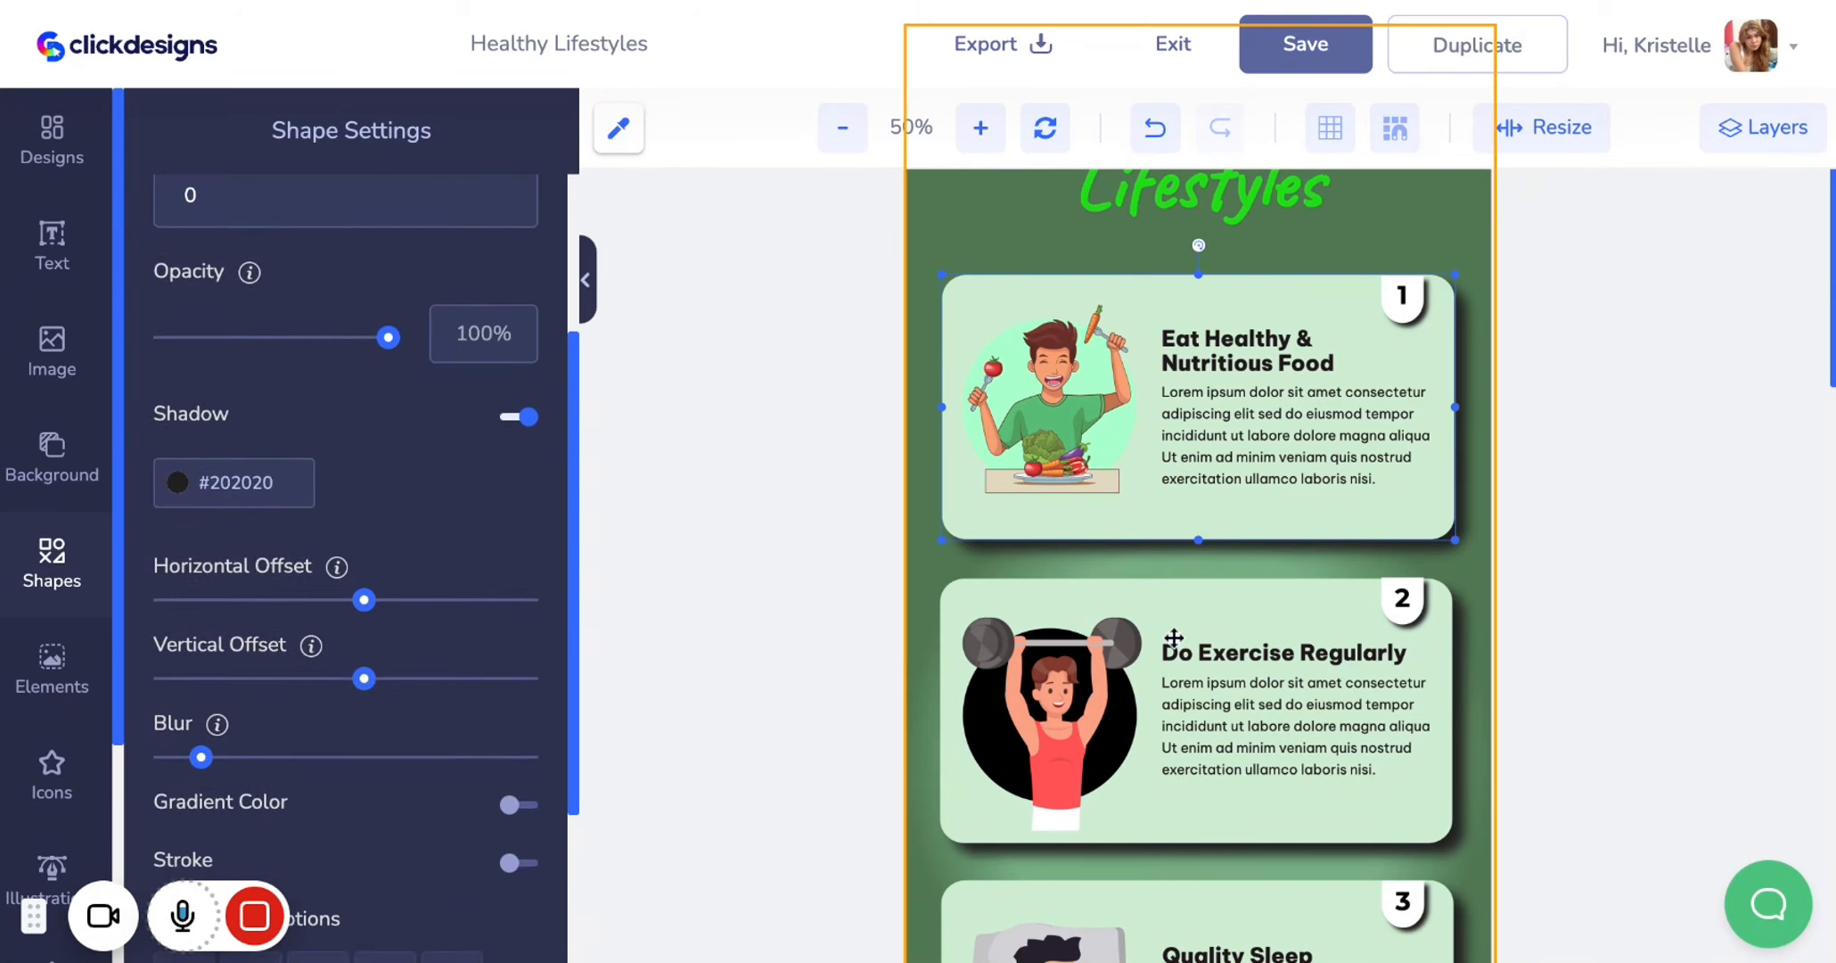
{"action": "scroll", "coordinate": [1186, 651], "scroll_direction": "down", "scroll_amount": 5}
{"action": "scroll", "coordinate": [1205, 685], "scroll_direction": "up", "scroll_amount": 5}
Select the number 2 label and review its text settings
{"action": "left_click", "coordinate": [1402, 590]}
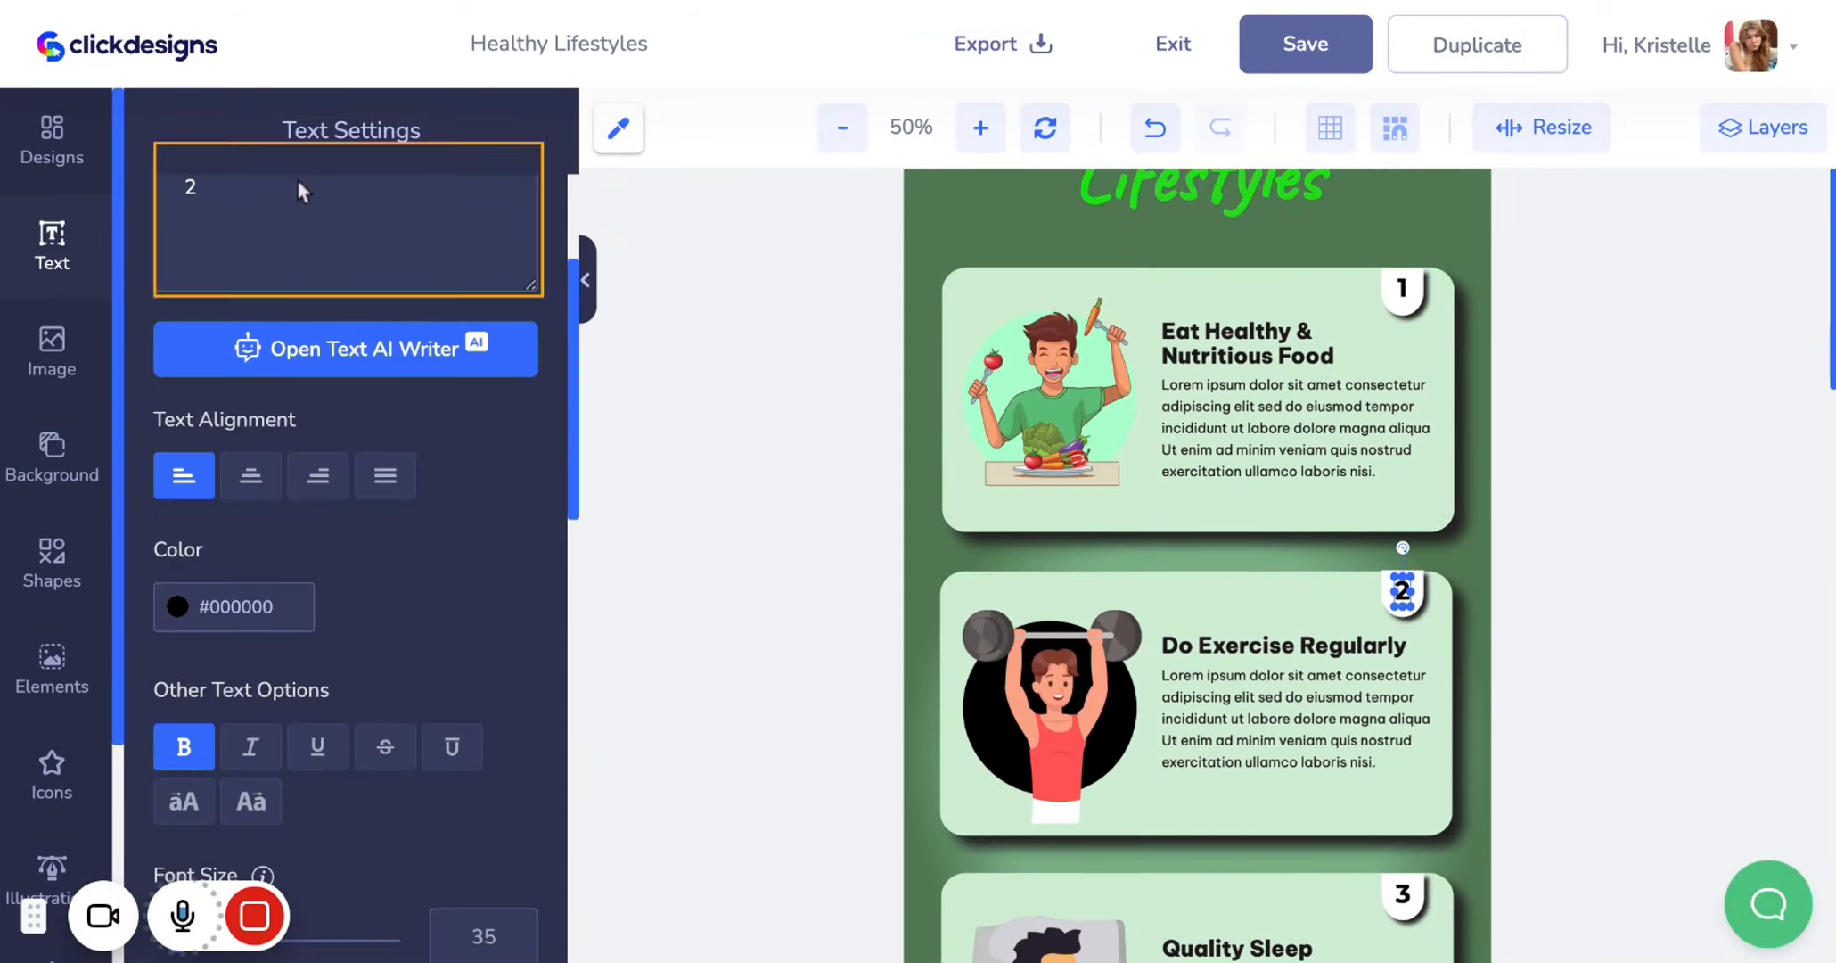
{"action": "scroll", "coordinate": [310, 506], "scroll_direction": "up", "scroll_amount": 3}
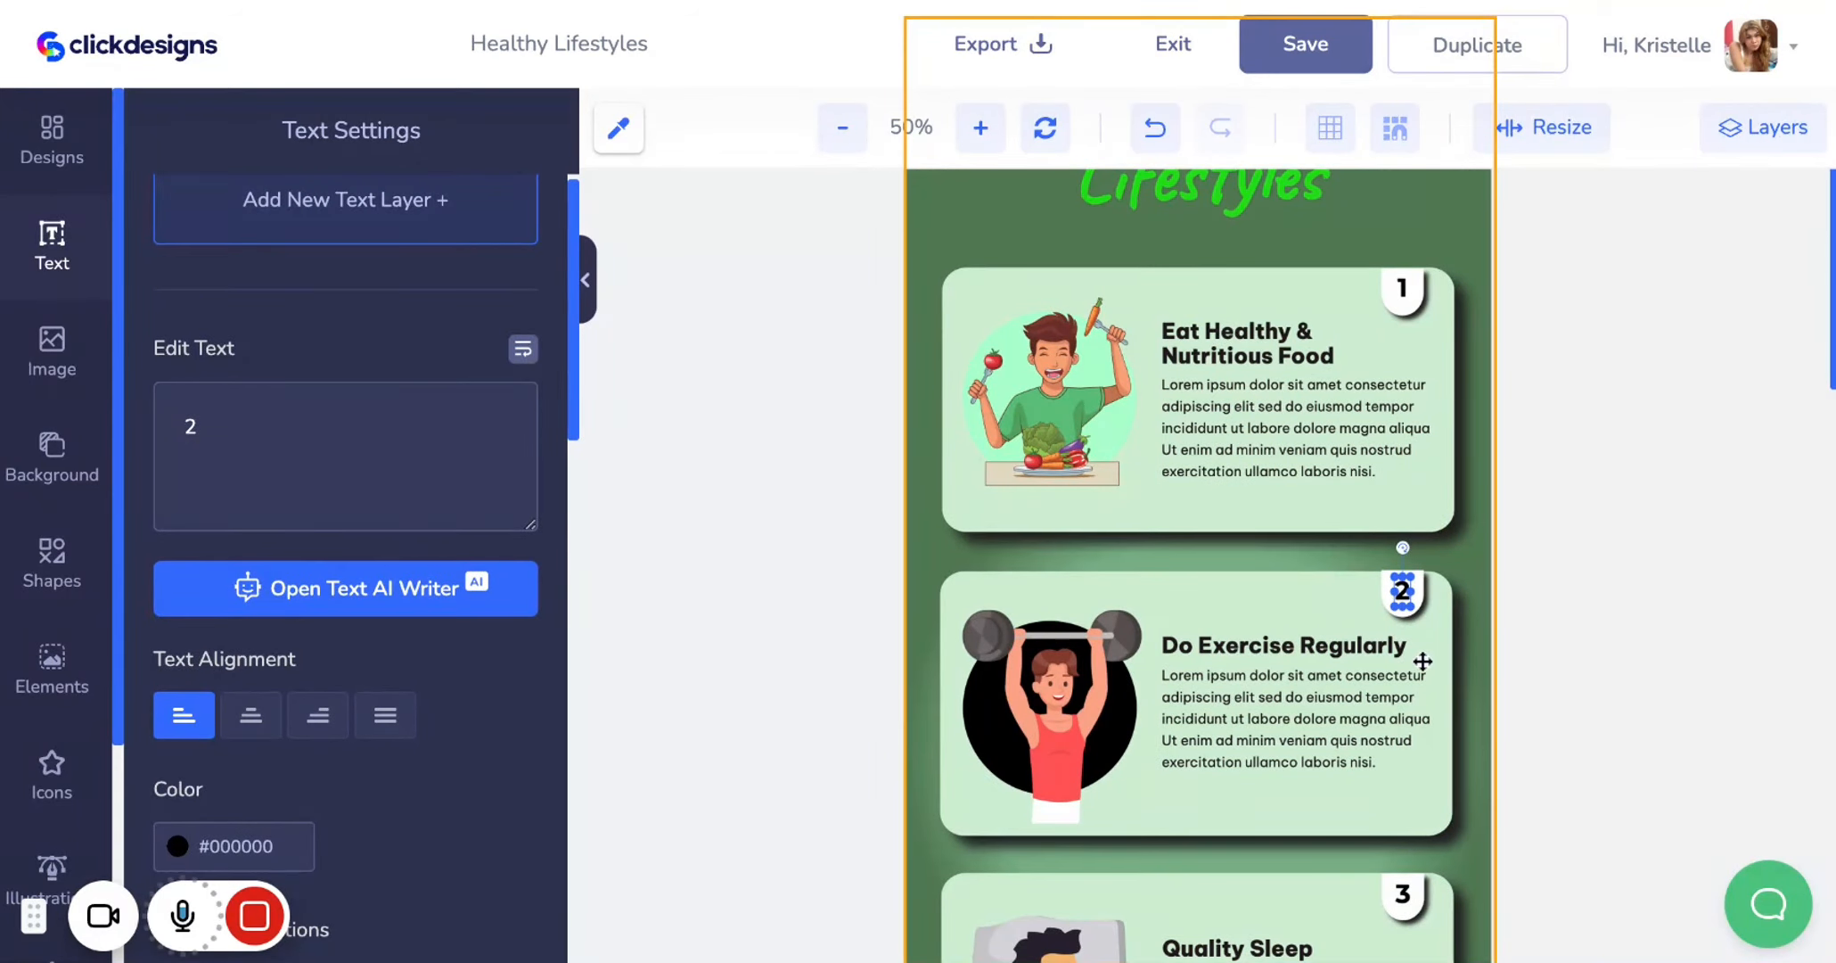
{"action": "scroll", "coordinate": [330, 769], "scroll_direction": "down", "scroll_amount": 3}
{"action": "scroll", "coordinate": [330, 770], "scroll_direction": "down", "scroll_amount": 6}
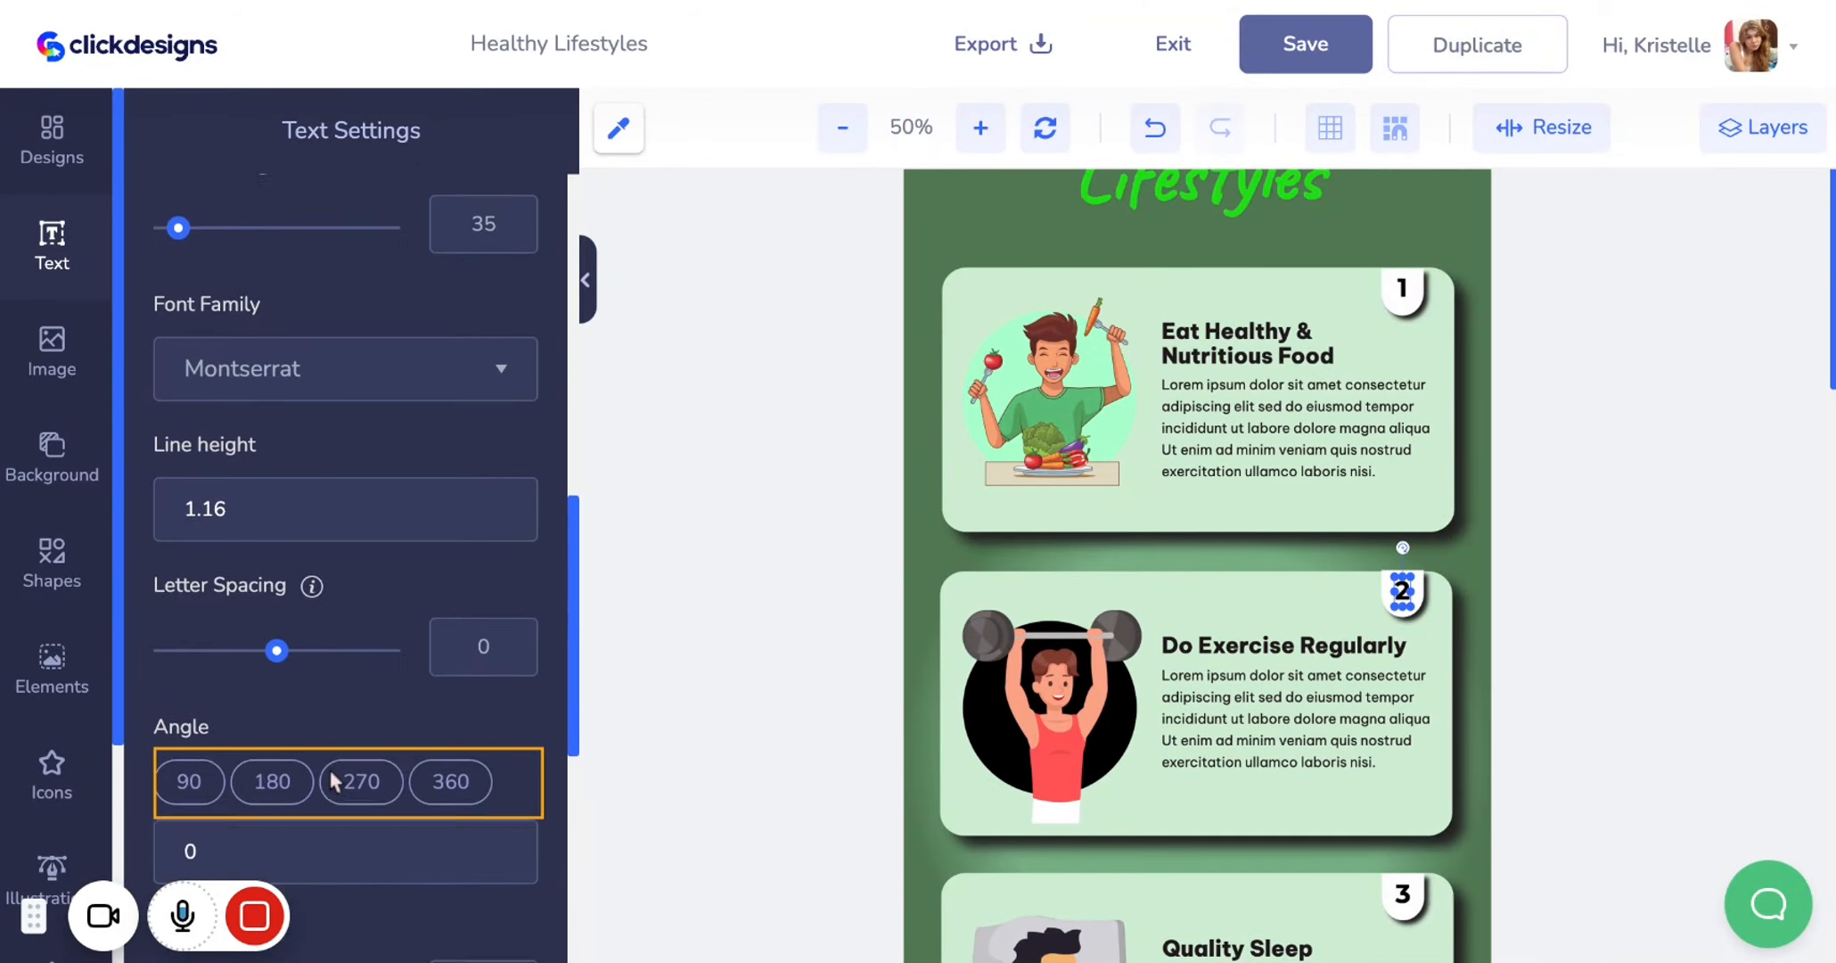
{"action": "scroll", "coordinate": [478, 463], "scroll_direction": "up", "scroll_amount": 10}
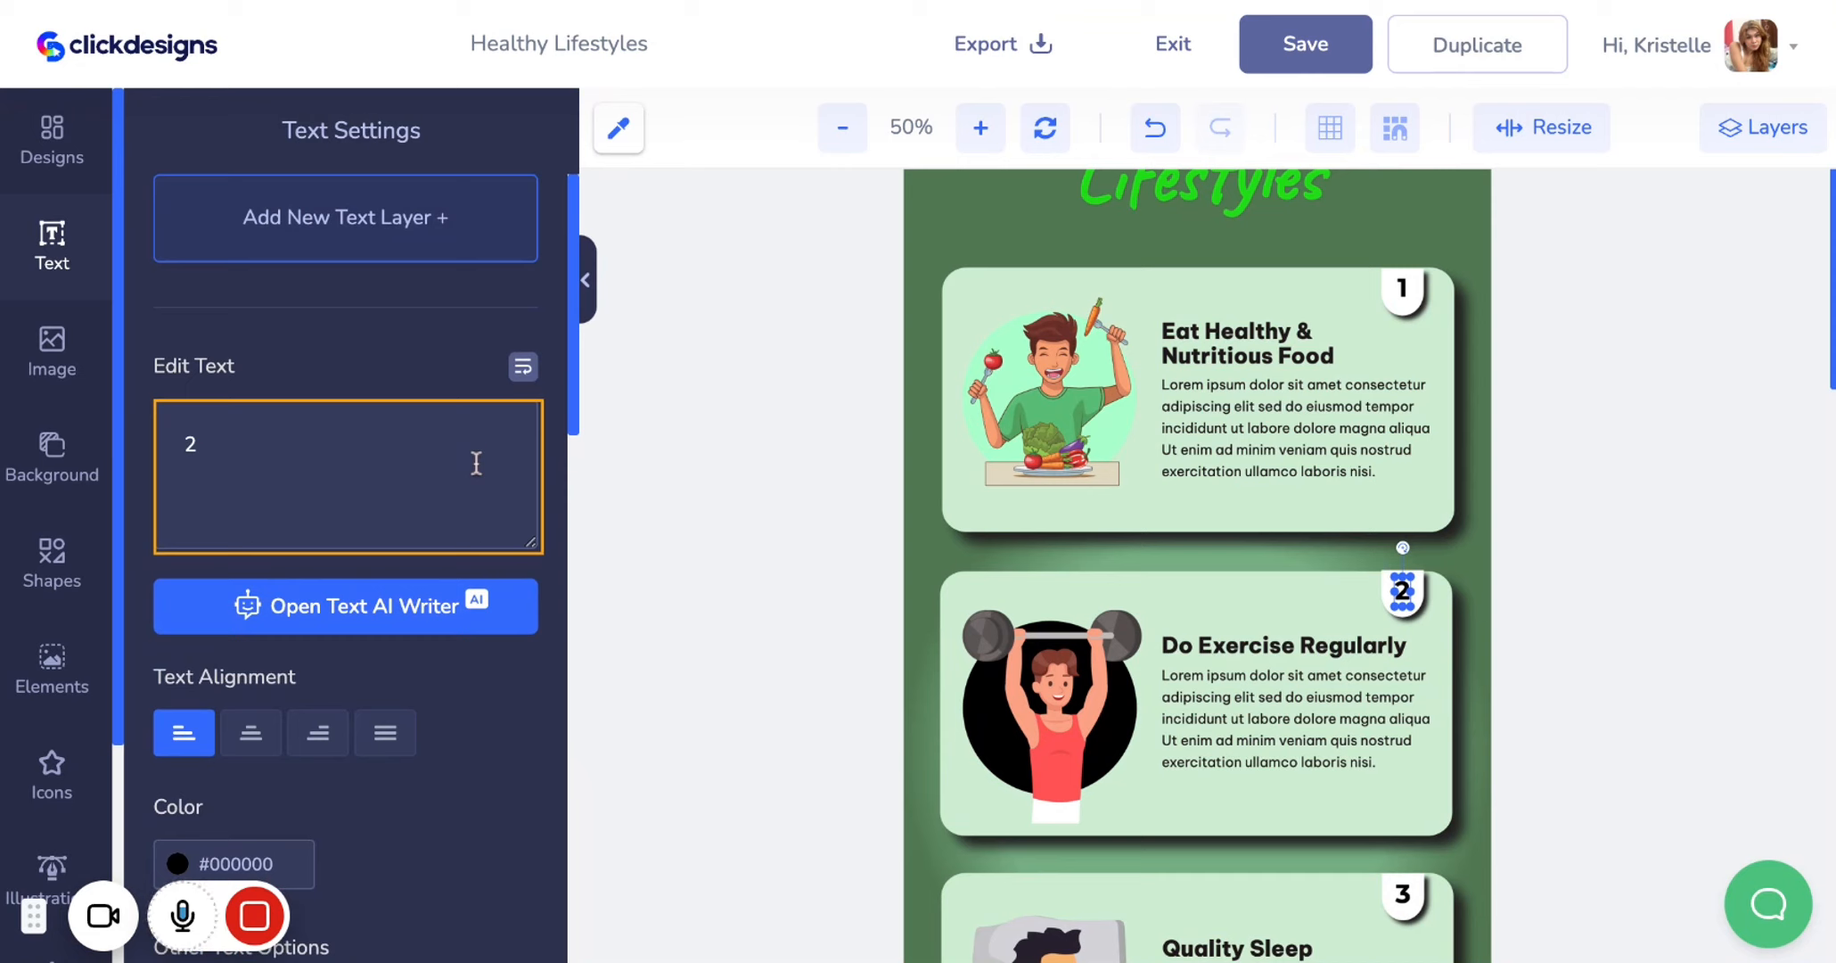
Select the number 1 badge shape and review its shadow settings
{"action": "left_click", "coordinate": [1409, 309]}
{"action": "scroll", "coordinate": [369, 623], "scroll_direction": "down", "scroll_amount": 3}
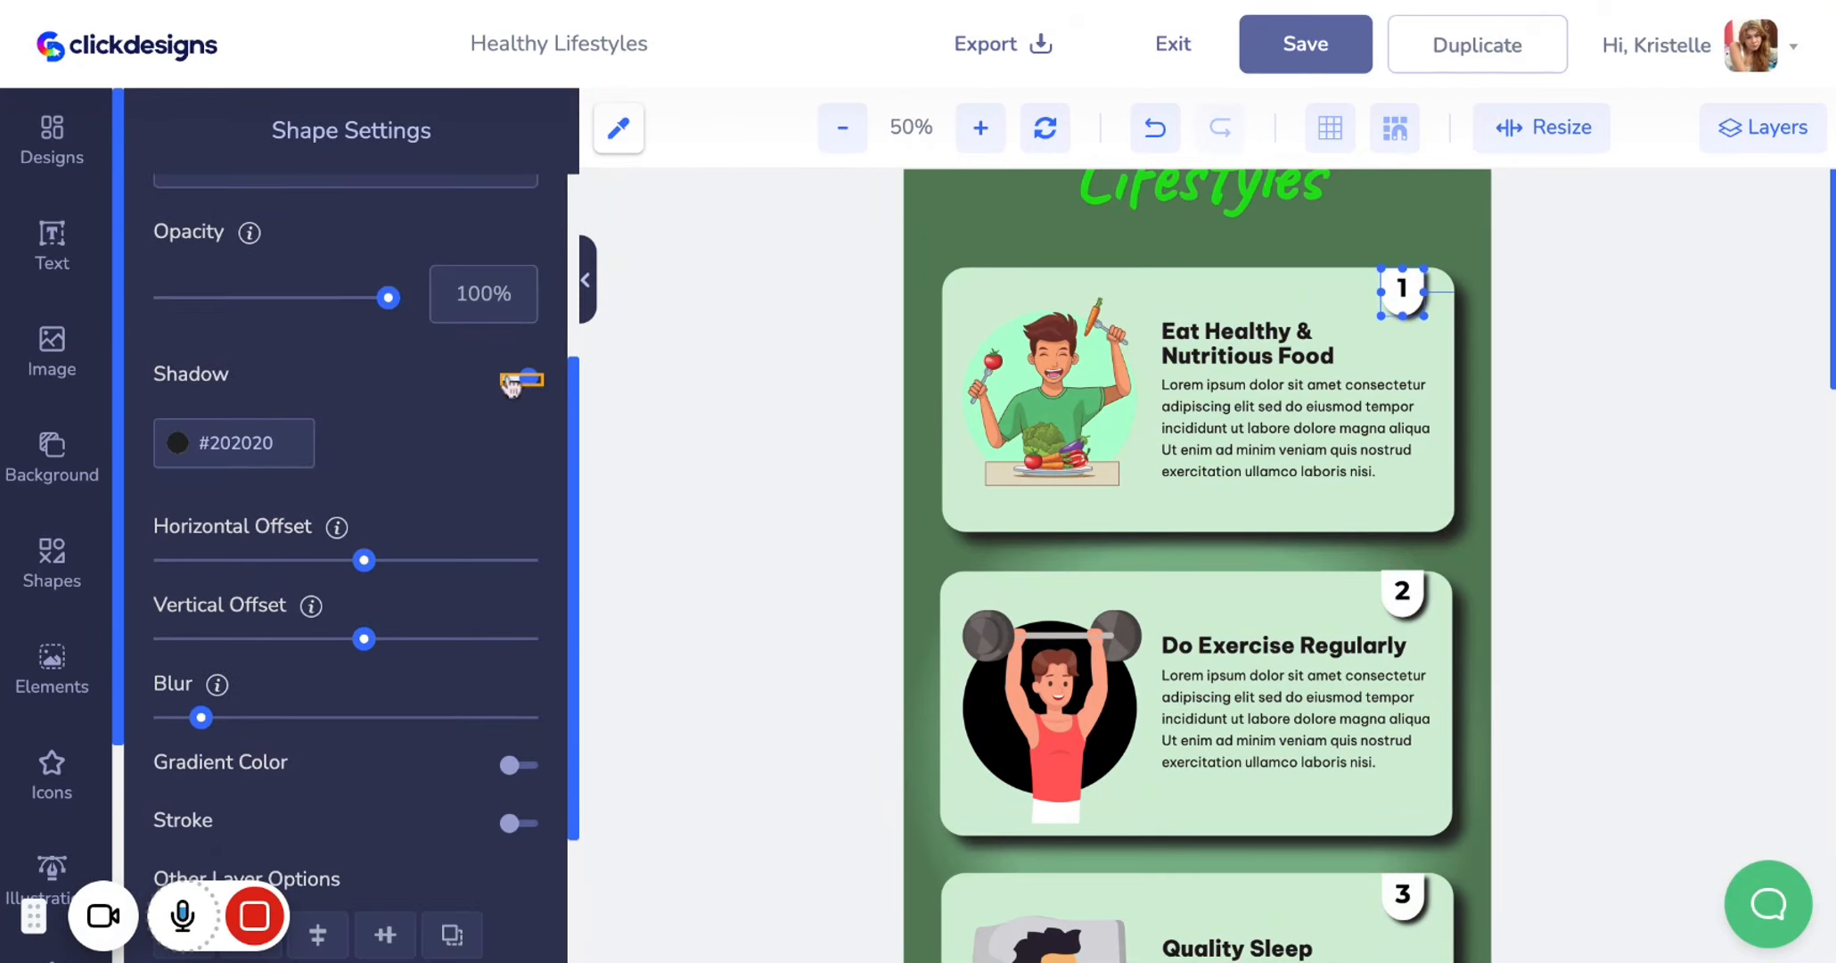
{"action": "scroll", "coordinate": [1312, 567], "scroll_direction": "up", "scroll_amount": 2}
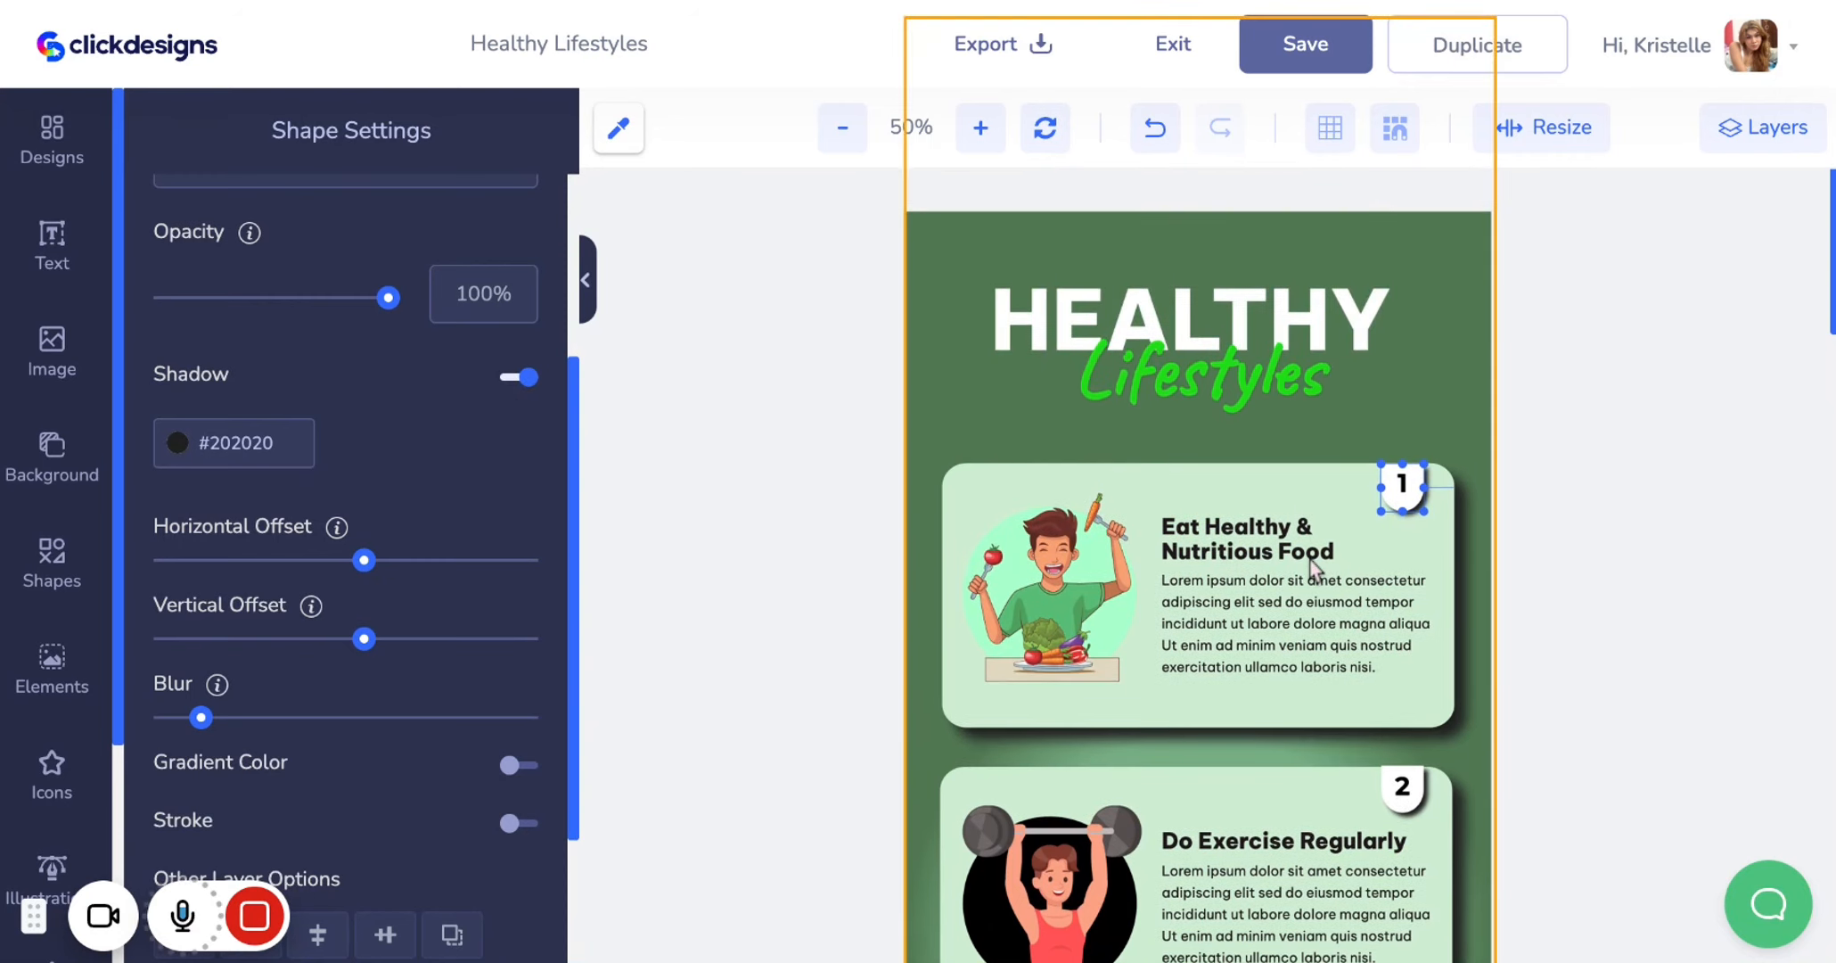
{"action": "scroll", "coordinate": [1313, 567], "scroll_direction": "down", "scroll_amount": 2}
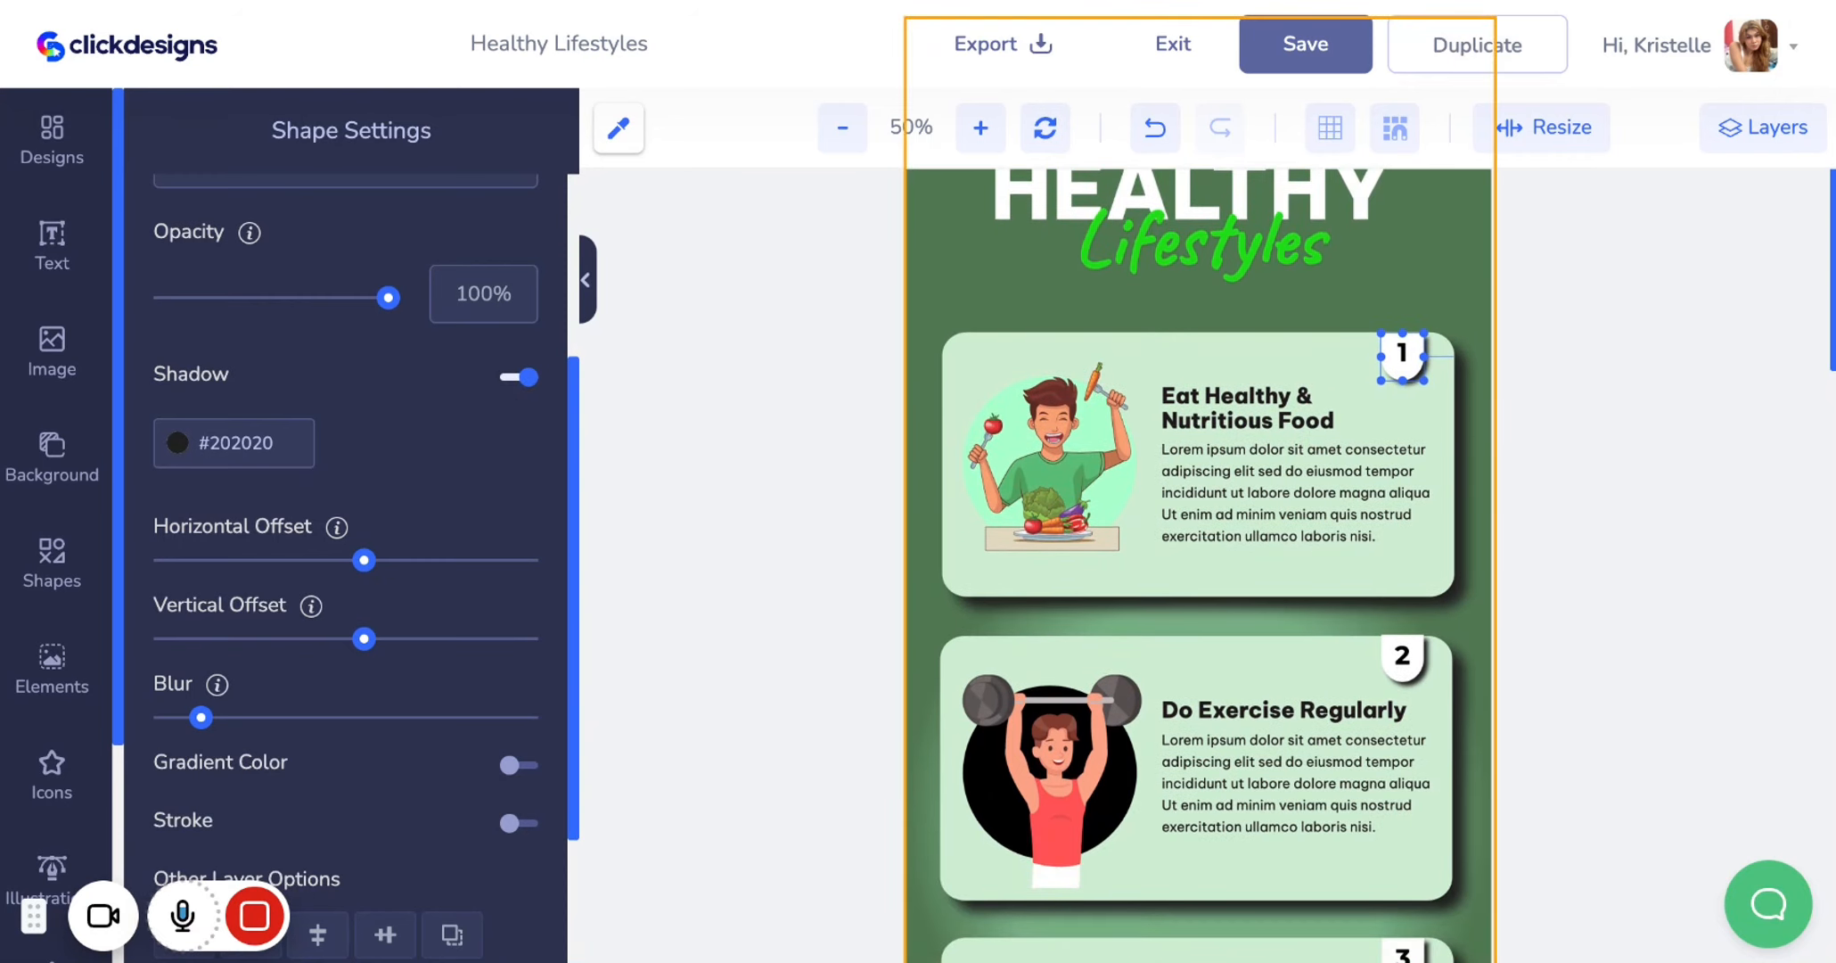
{"action": "scroll", "coordinate": [1198, 565], "scroll_direction": "up", "scroll_amount": 1}
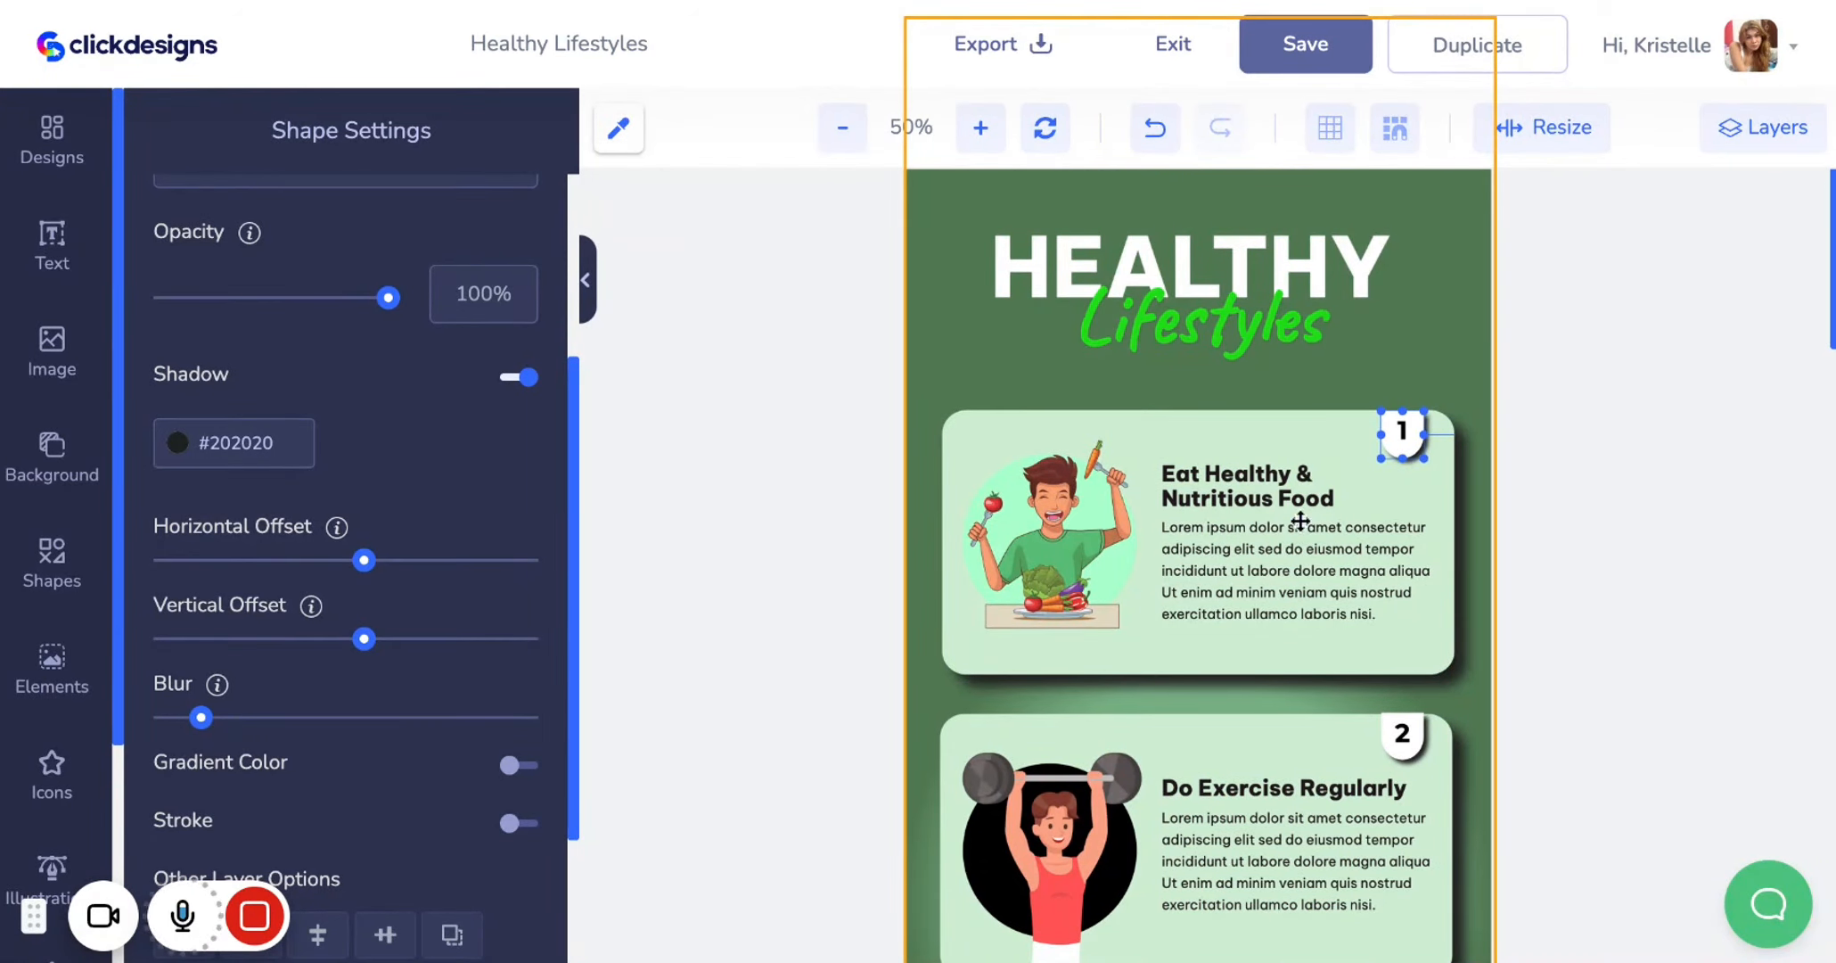
Select the HEALTHY title and review its text settings and the font family list
{"action": "left_click", "coordinate": [1324, 268]}
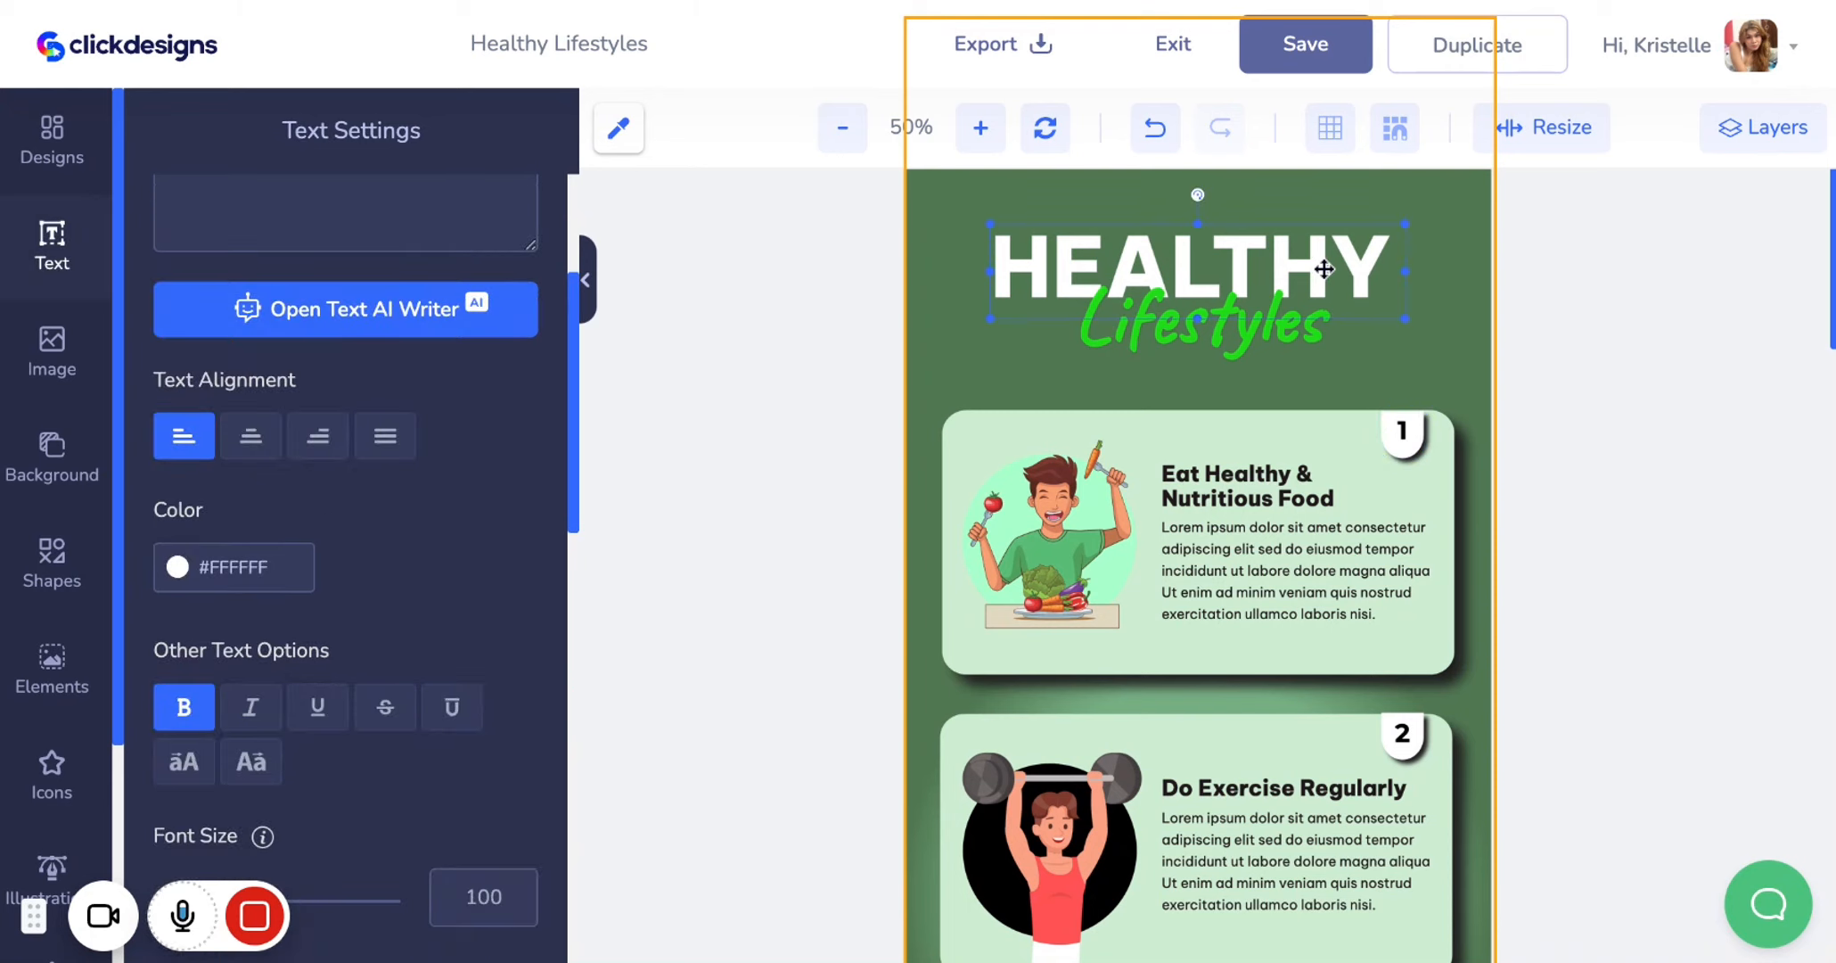
{"action": "scroll", "coordinate": [525, 377], "scroll_direction": "up", "scroll_amount": 3}
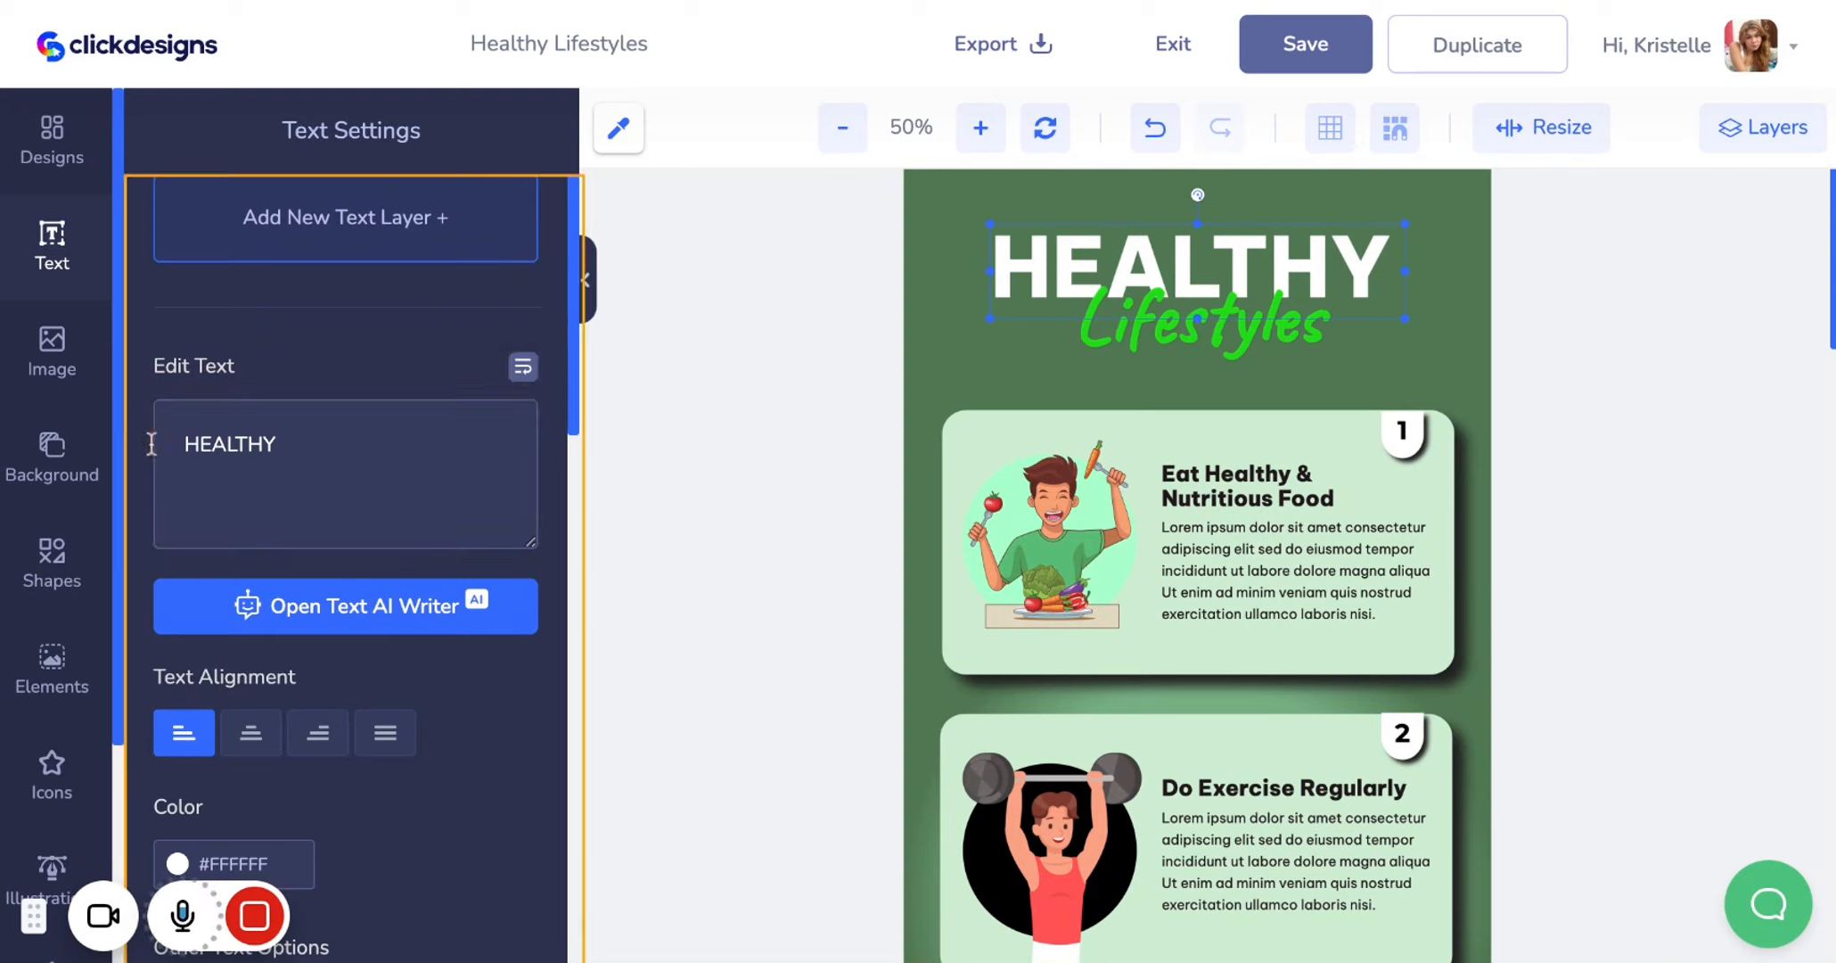
{"action": "scroll", "coordinate": [427, 517], "scroll_direction": "down", "scroll_amount": 4}
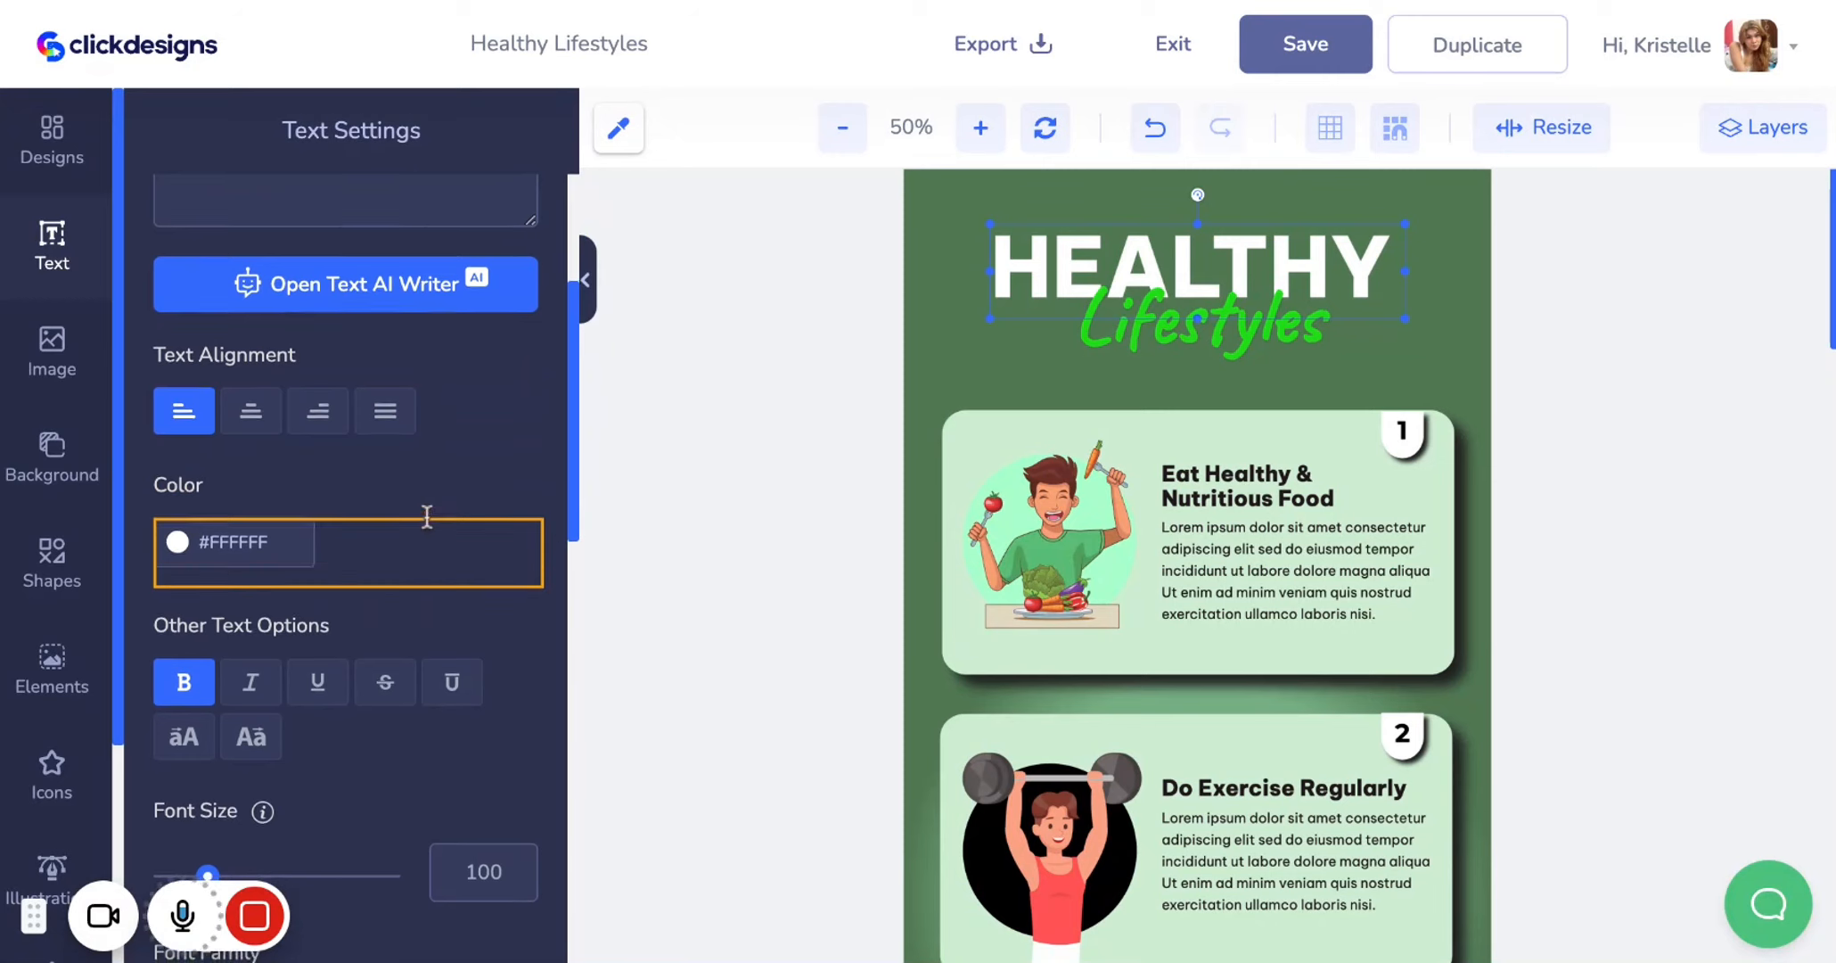
{"action": "scroll", "coordinate": [427, 517], "scroll_direction": "down", "scroll_amount": 5}
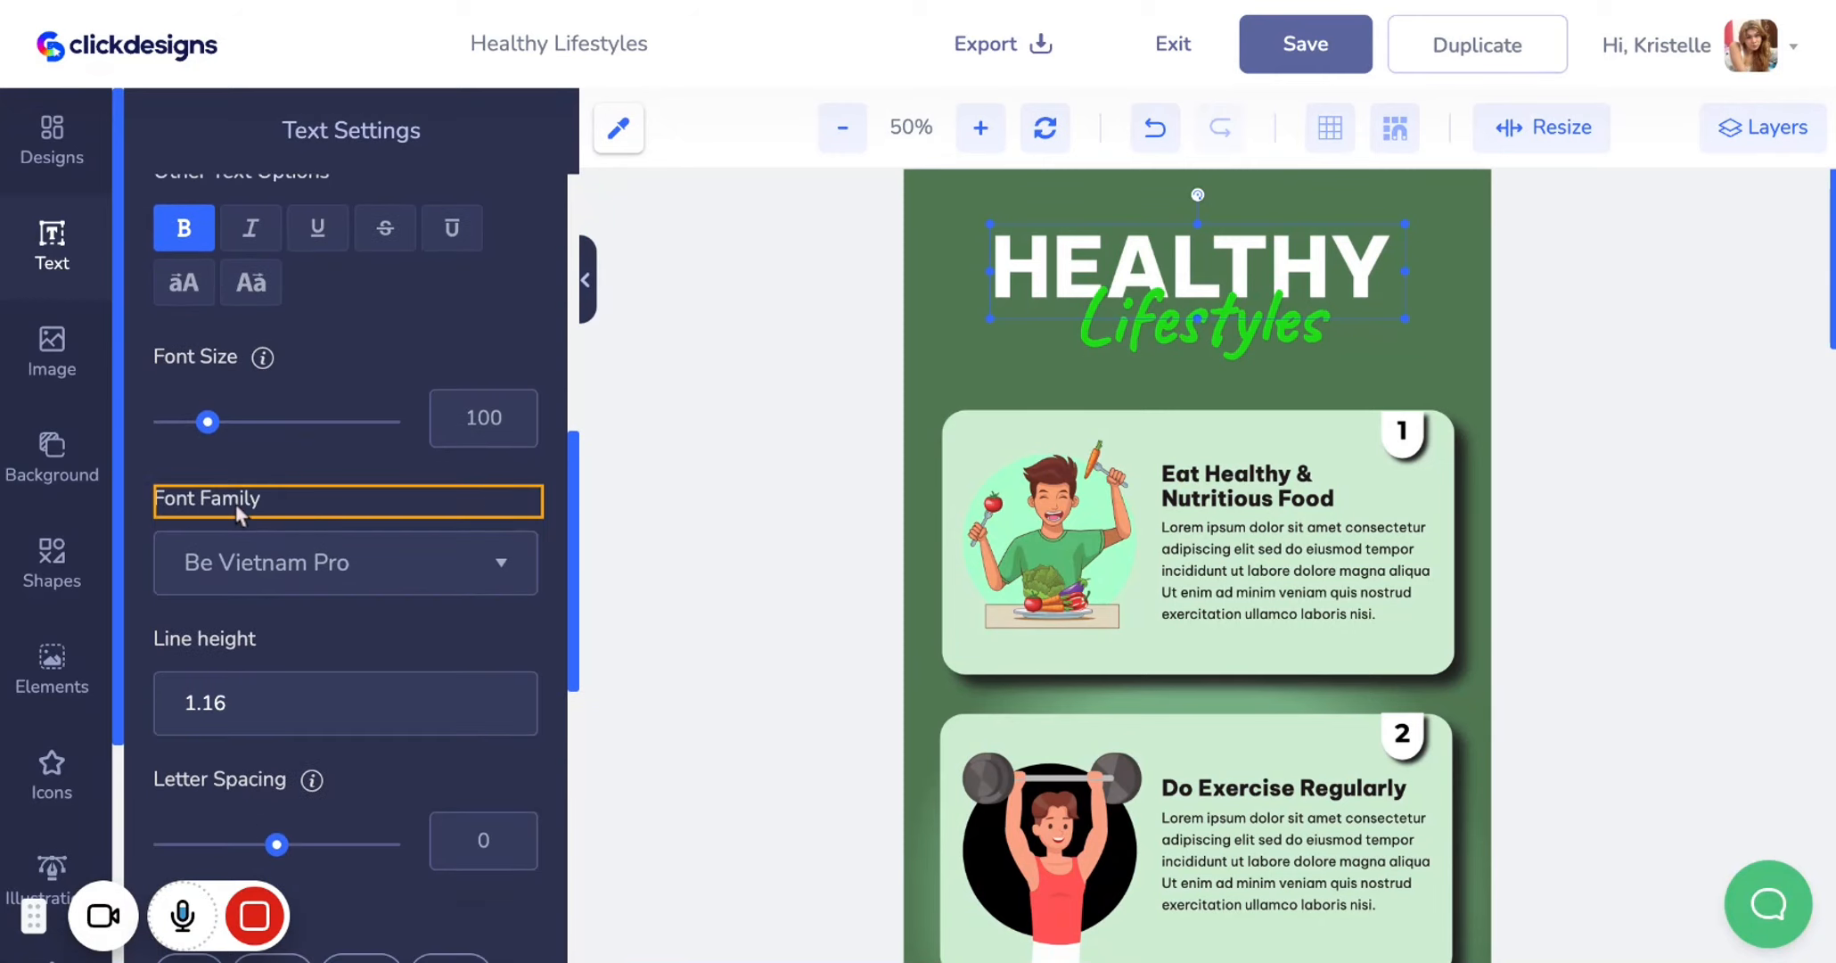
{"action": "left_click", "coordinate": [417, 562]}
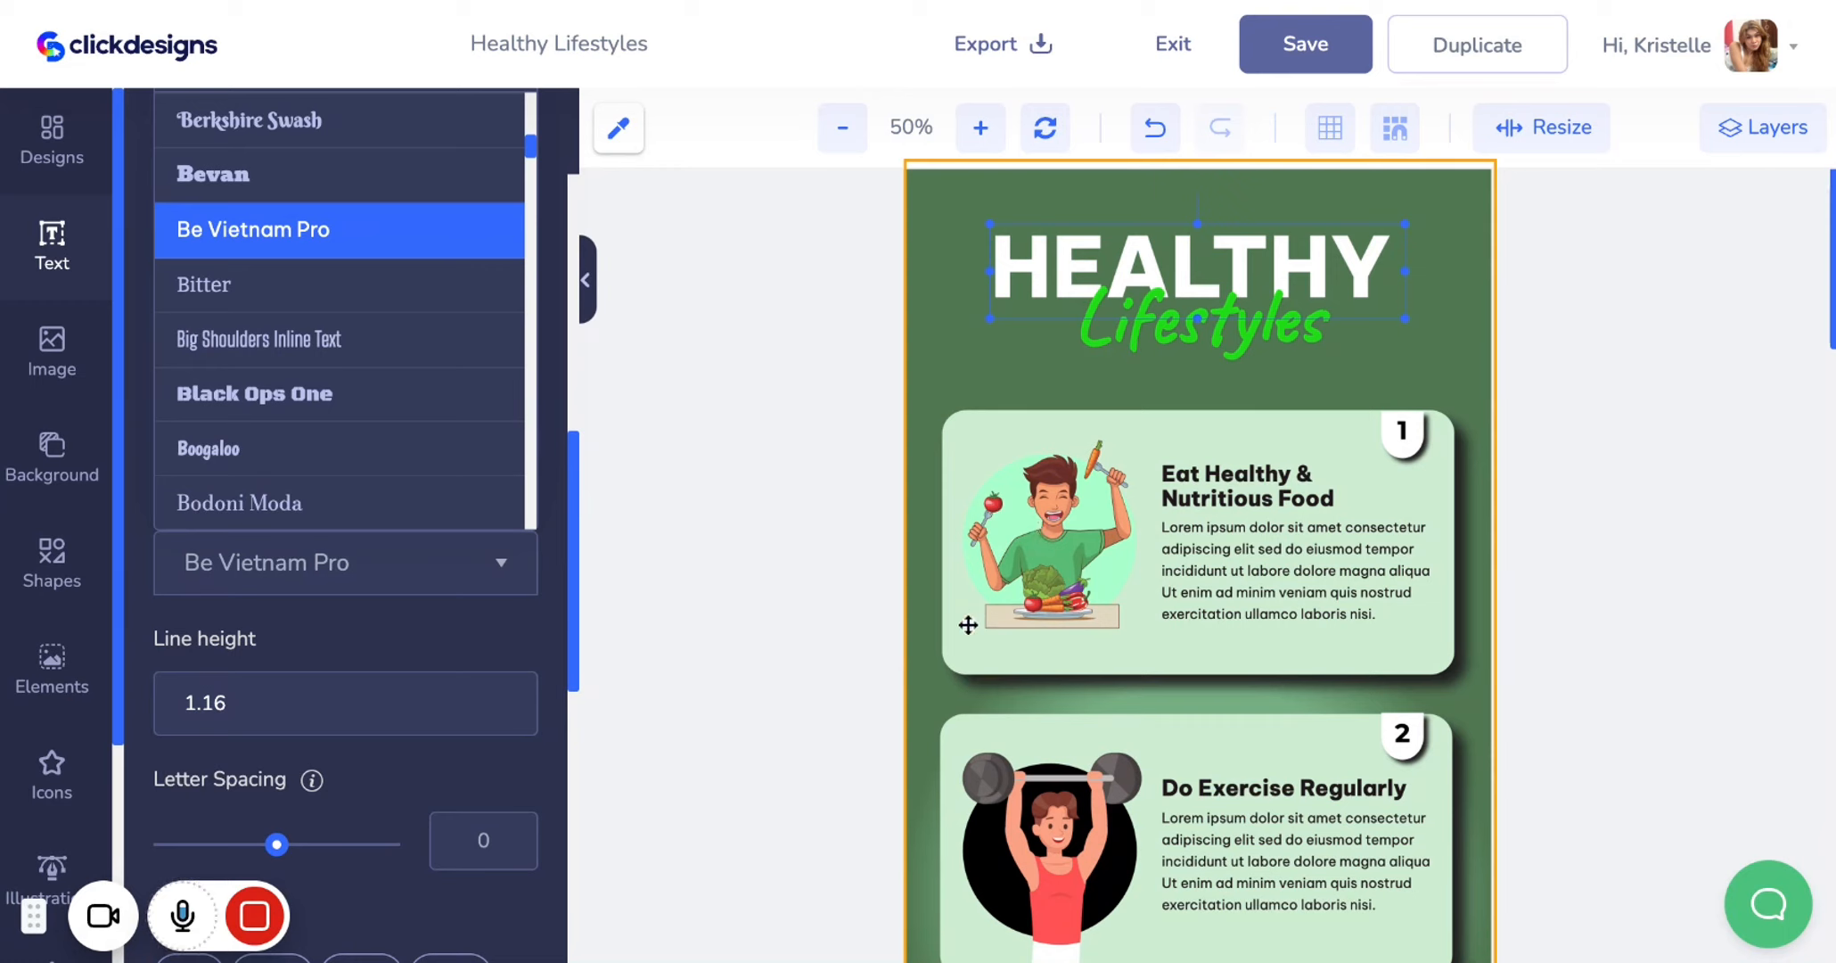
{"action": "mouse_move", "coordinate": [339, 918]}
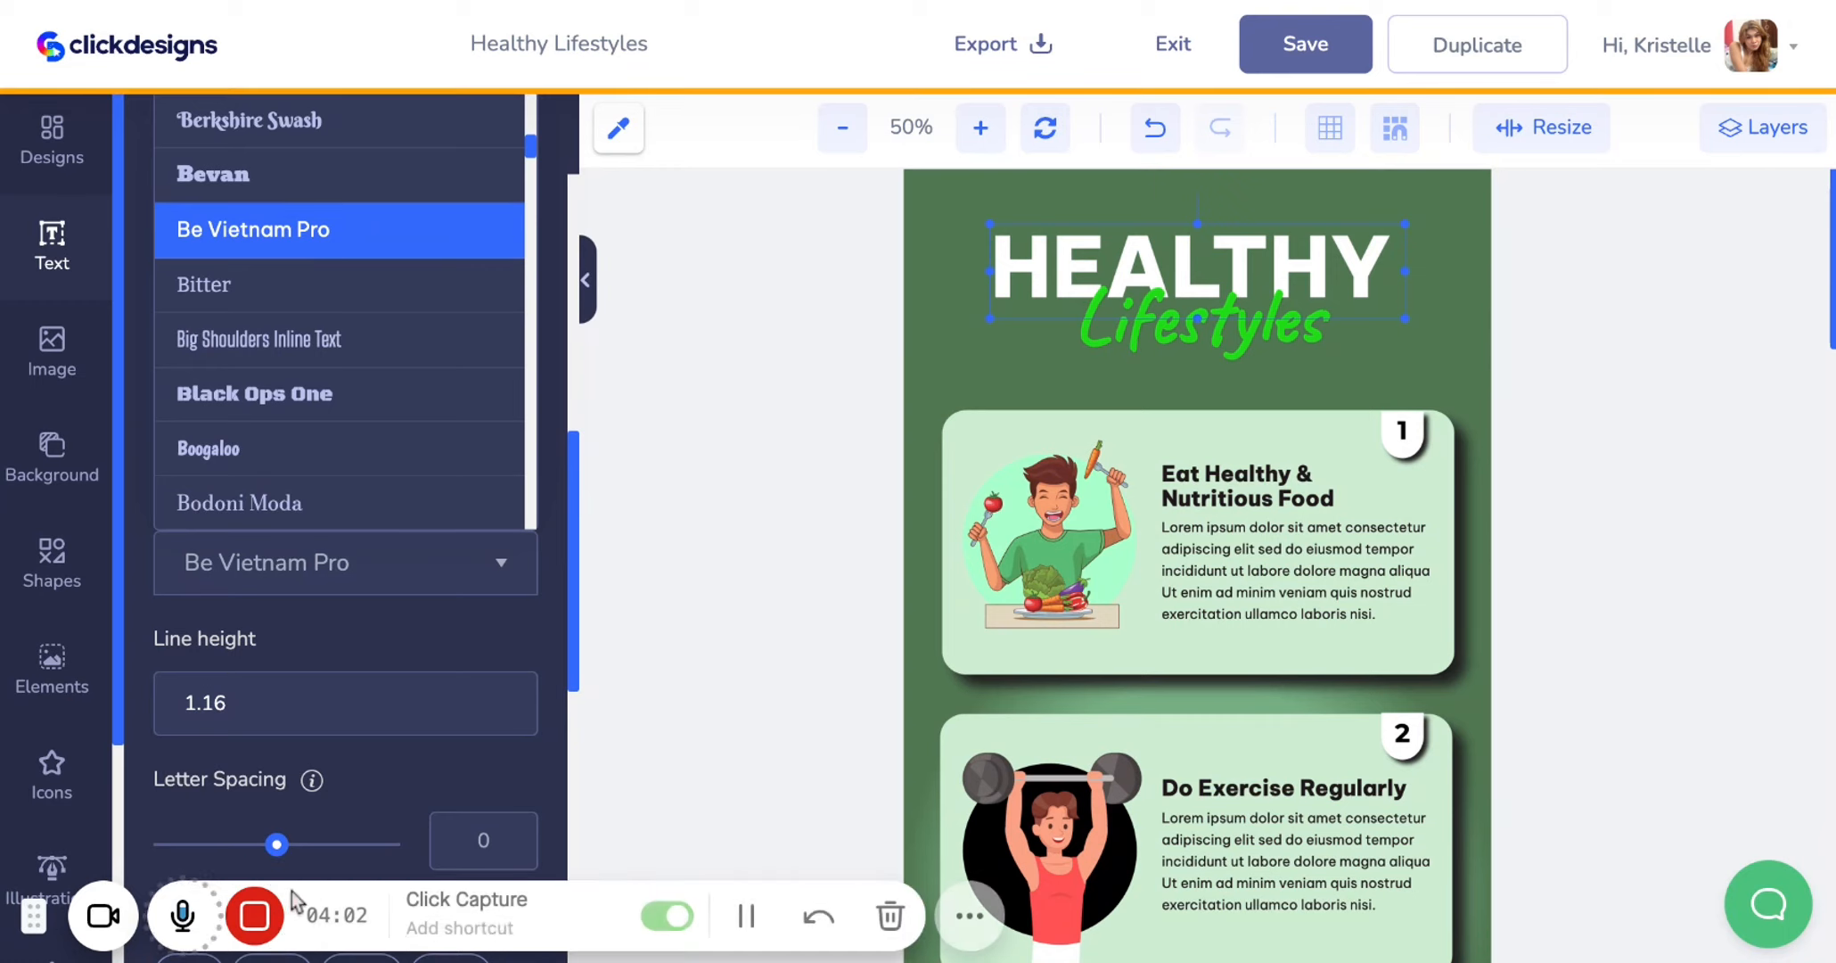
{"action": "left_click", "coordinate": [747, 916]}
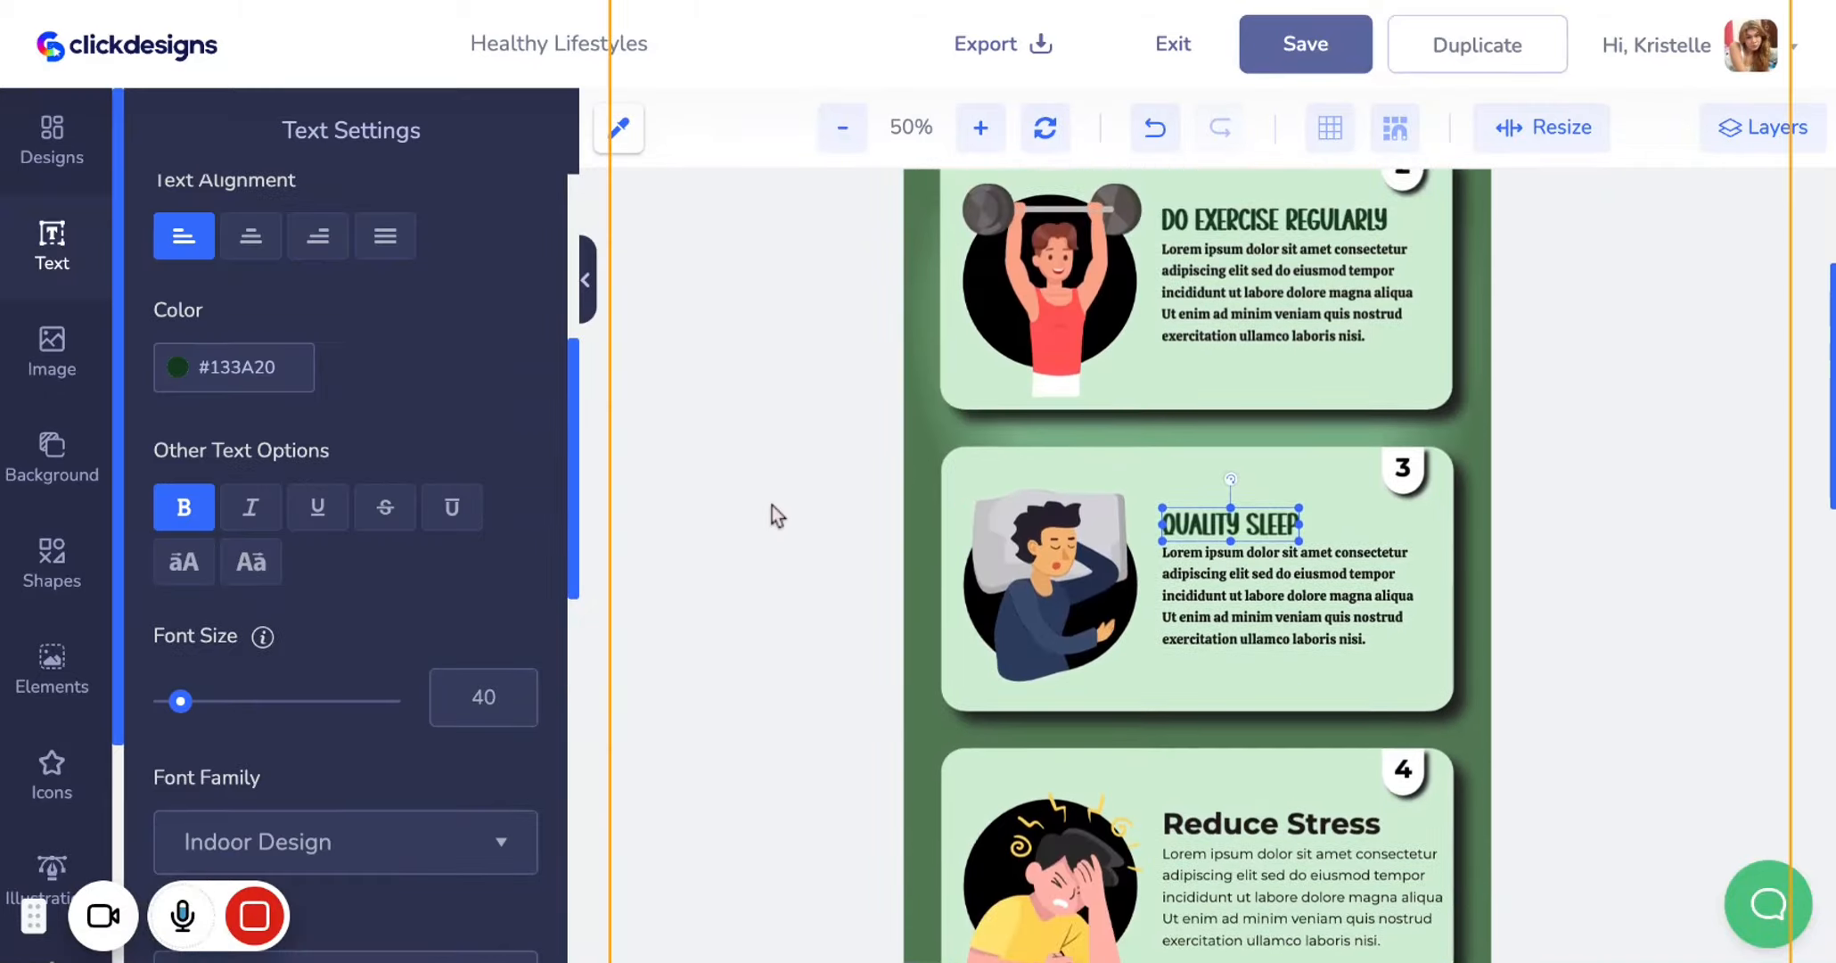
Apply the Indoor Design brand font to the Reduce Stress heading
{"action": "scroll", "coordinate": [772, 516], "scroll_direction": "up", "scroll_amount": 3}
{"action": "scroll", "coordinate": [772, 505], "scroll_direction": "up", "scroll_amount": 3}
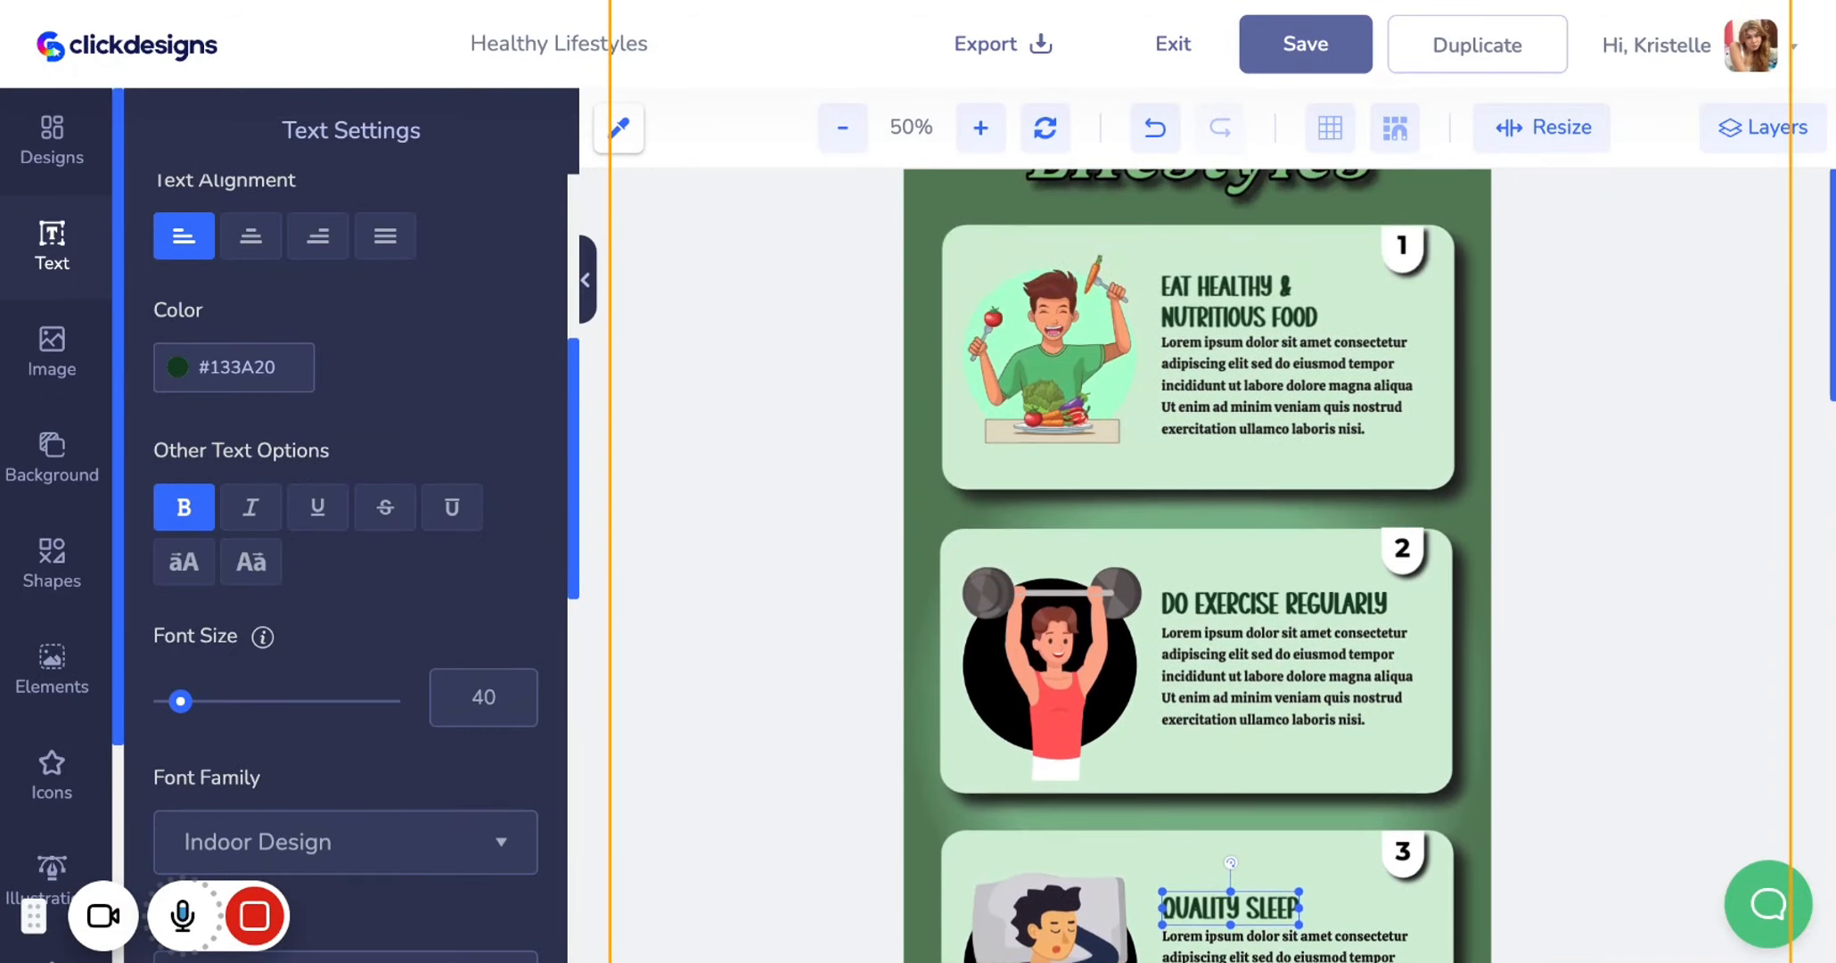
{"action": "scroll", "coordinate": [1197, 565], "scroll_direction": "up", "scroll_amount": 1}
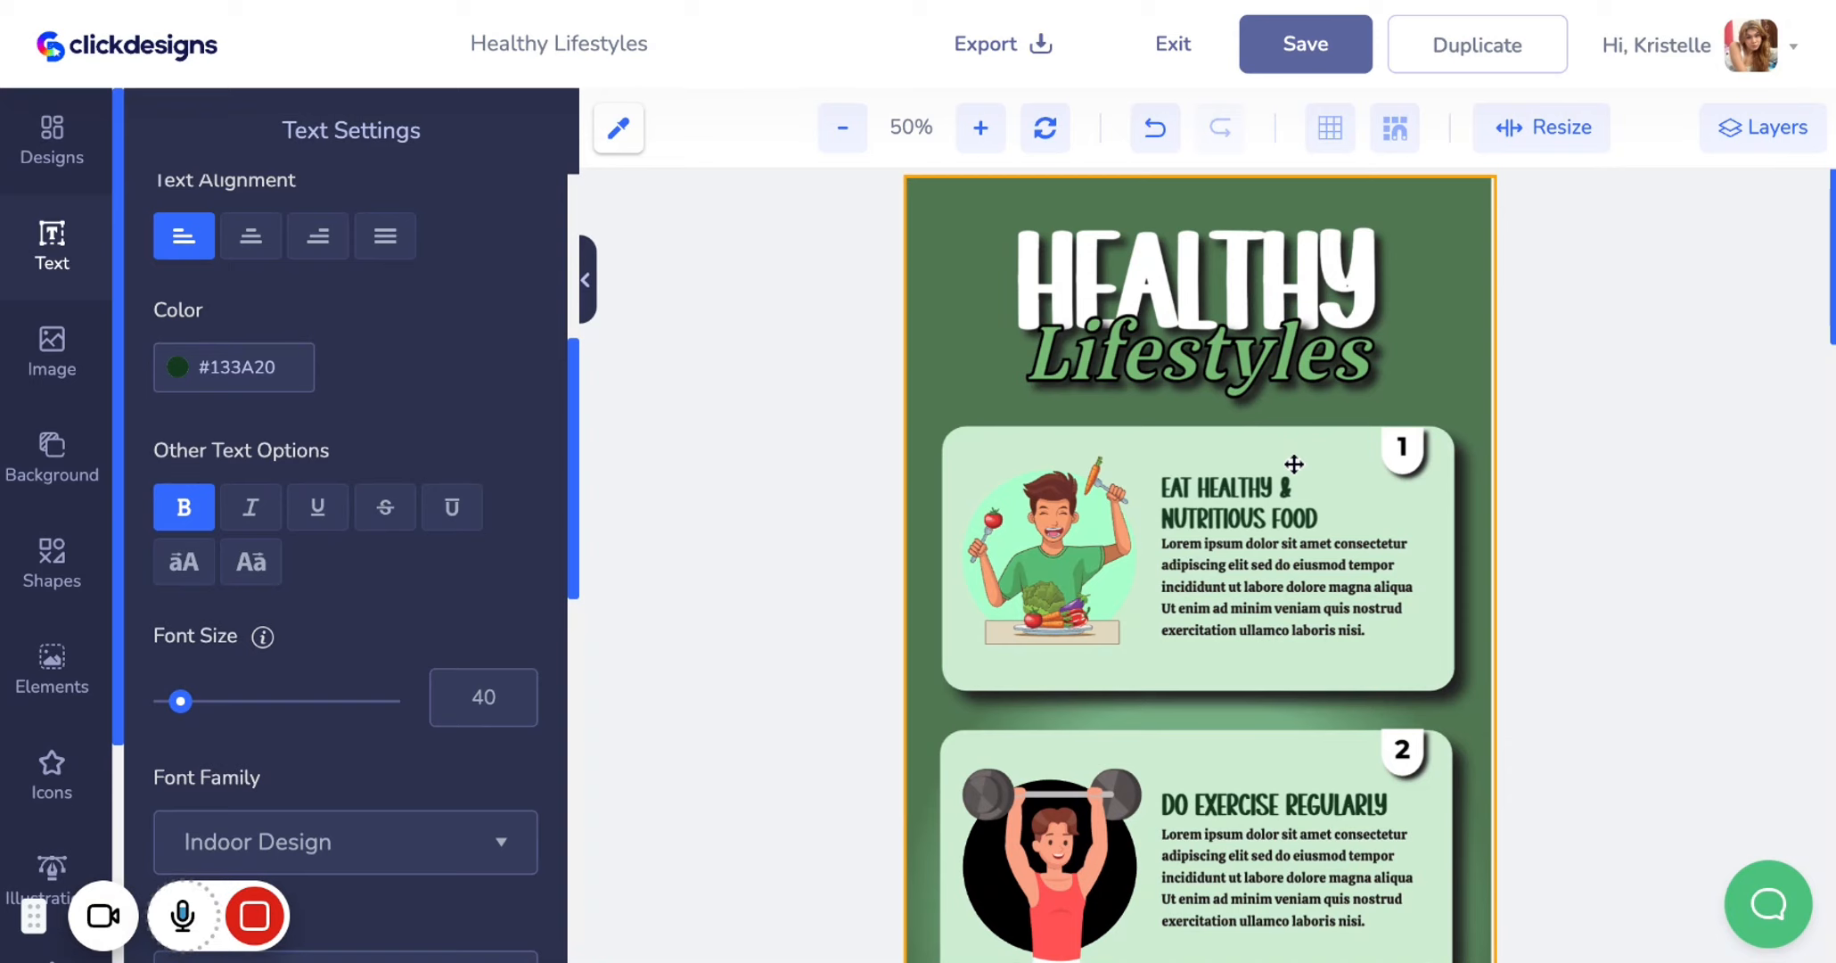
{"action": "scroll", "coordinate": [1308, 600], "scroll_direction": "down", "scroll_amount": 10}
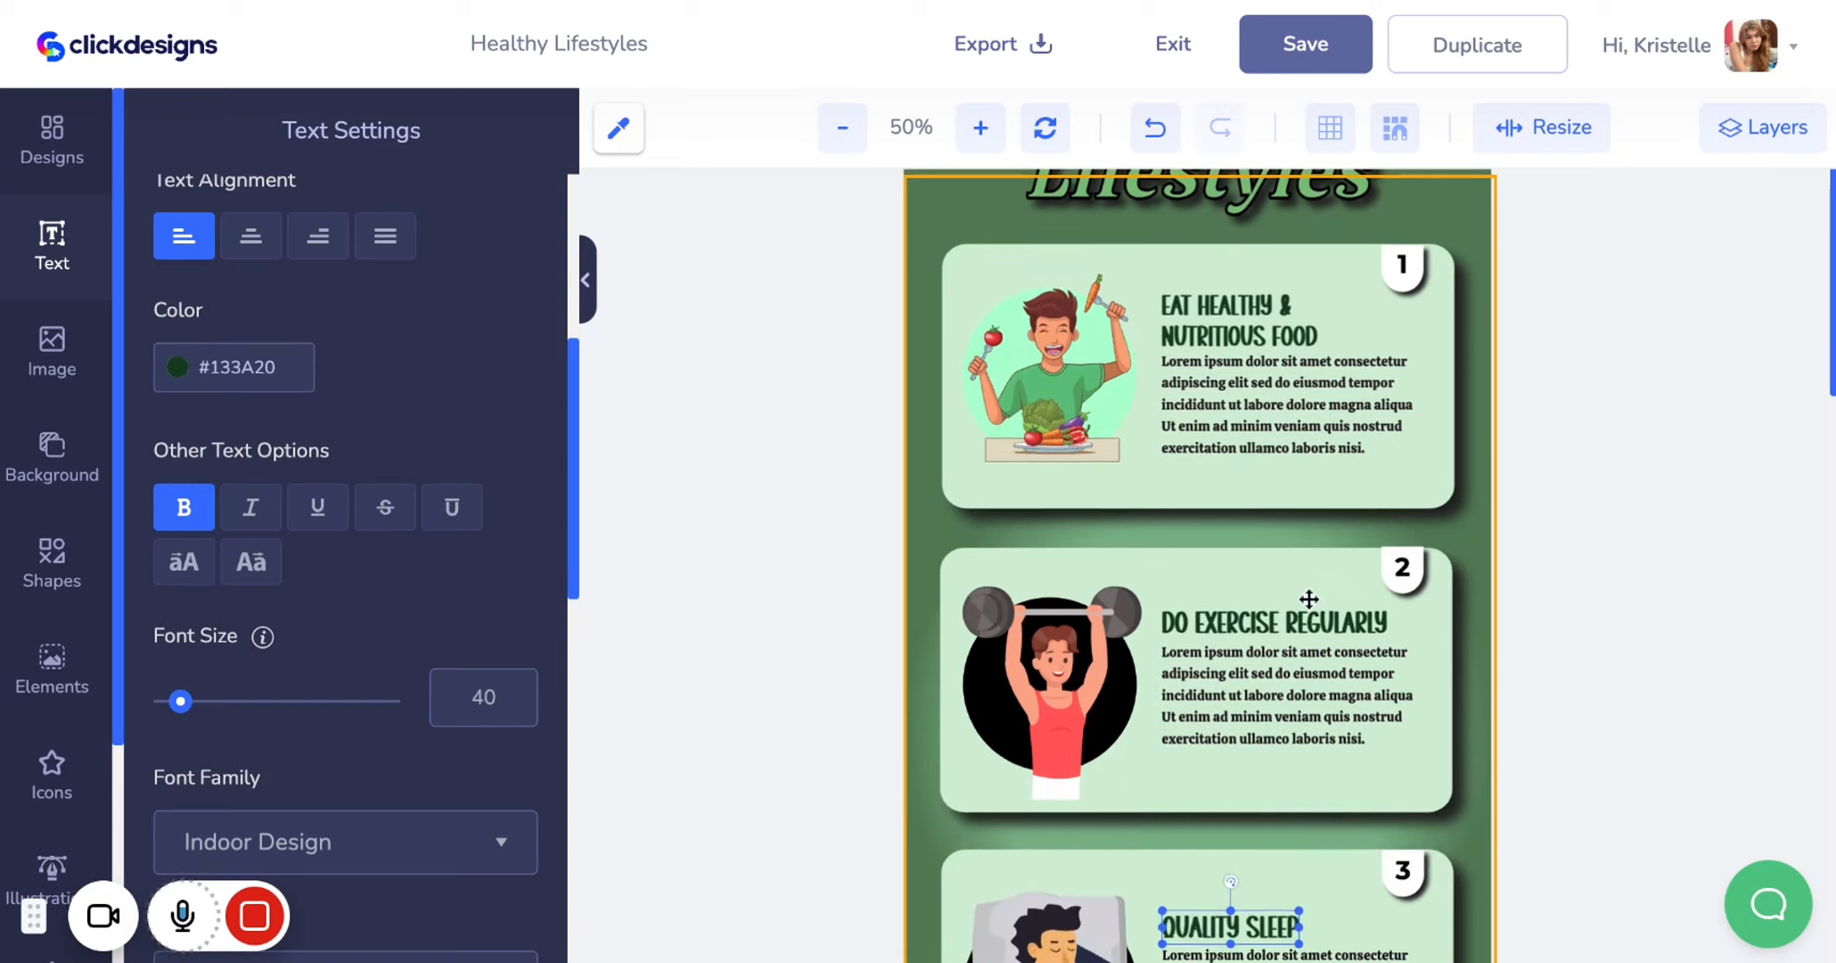
{"action": "scroll", "coordinate": [1308, 600], "scroll_direction": "down", "scroll_amount": 2}
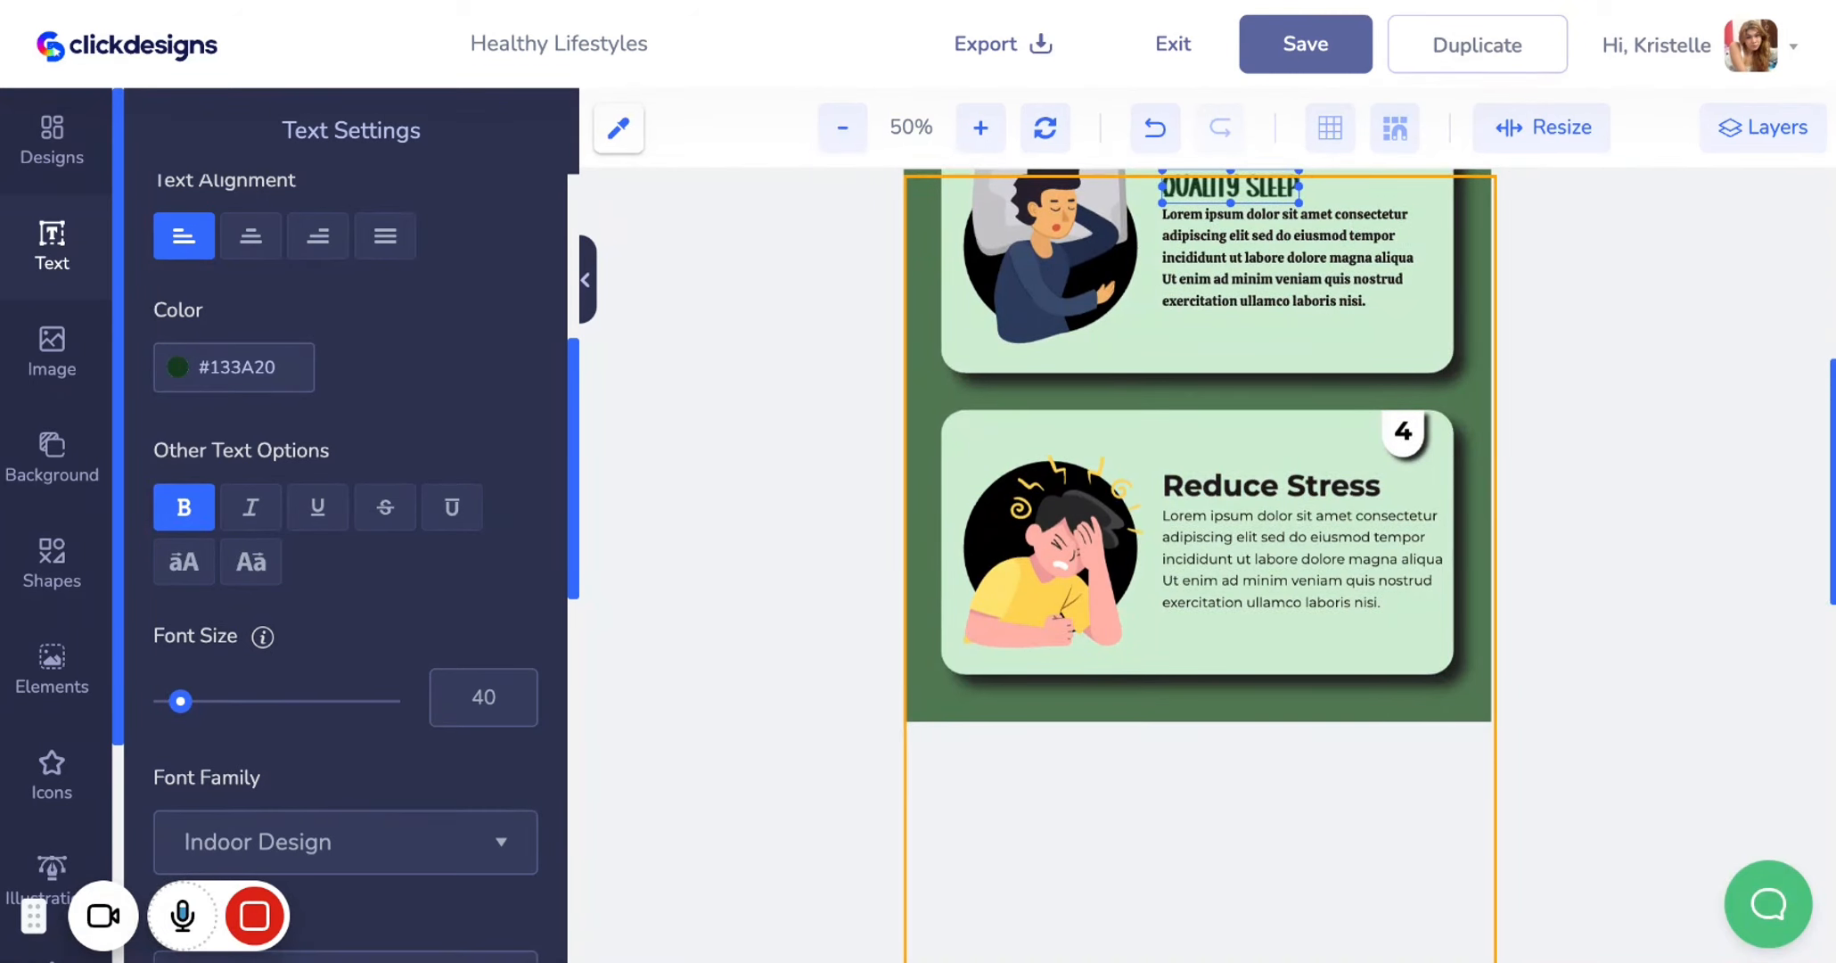
{"action": "left_click", "coordinate": [1266, 498]}
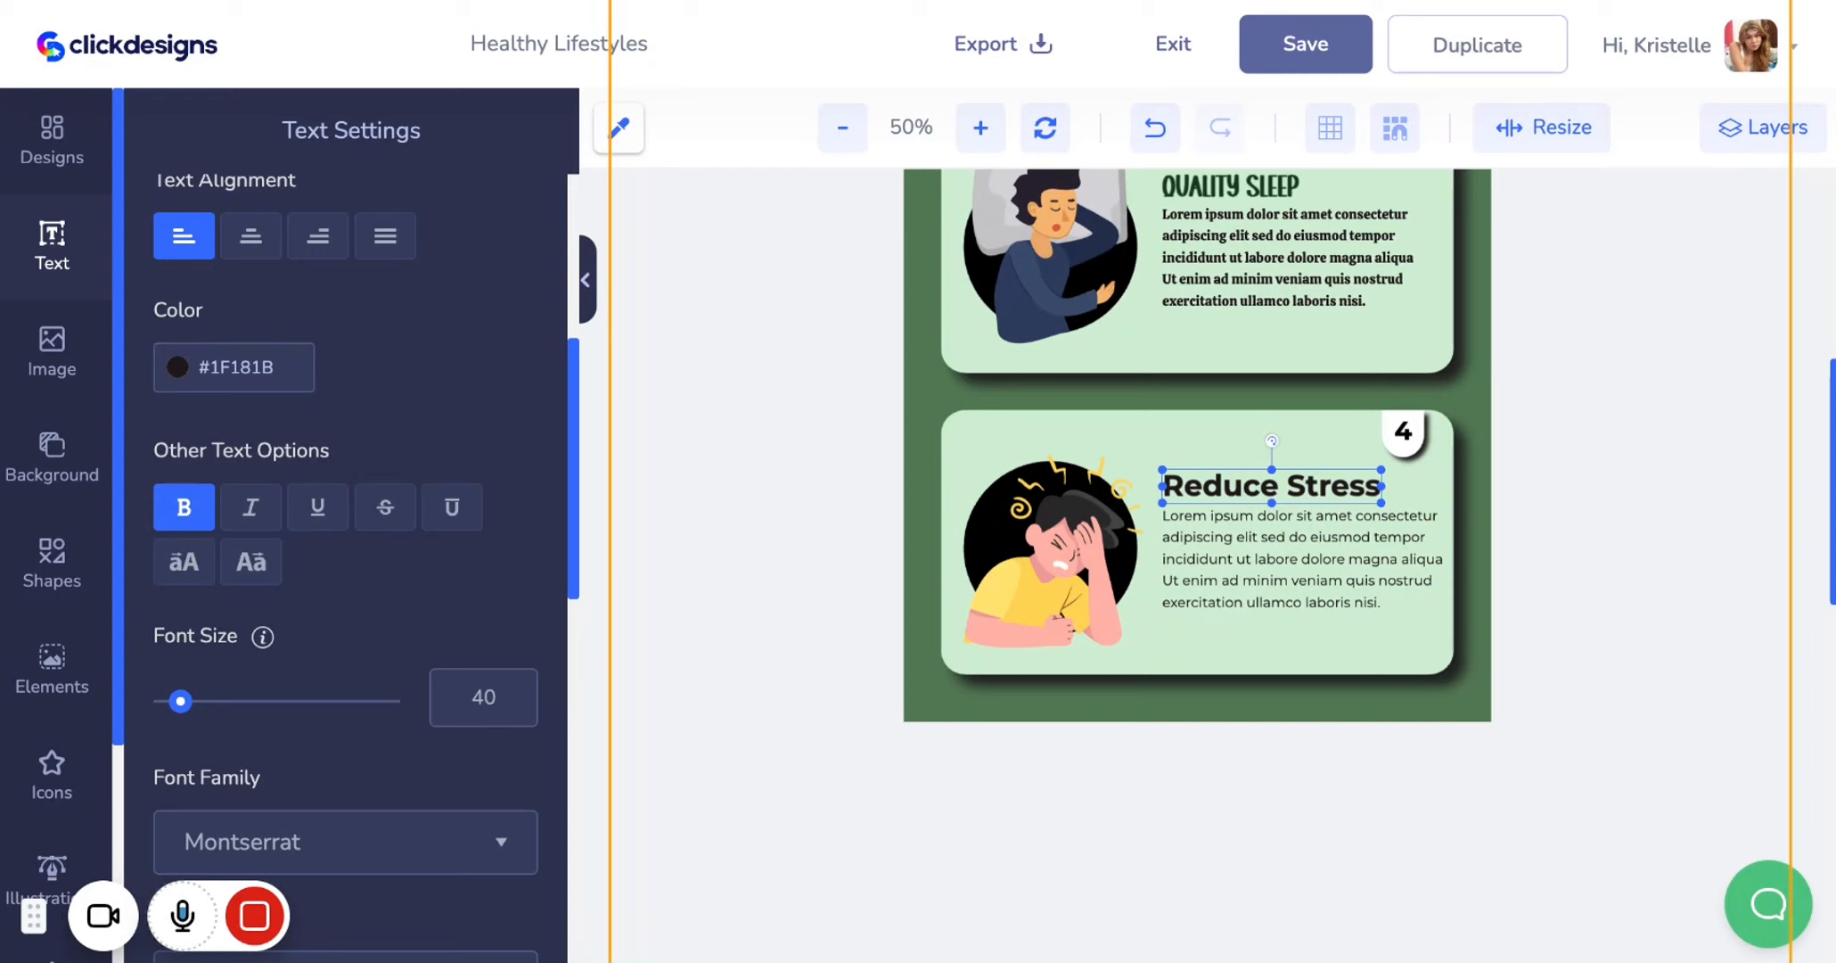
{"action": "scroll", "coordinate": [335, 515], "scroll_direction": "up", "scroll_amount": 4}
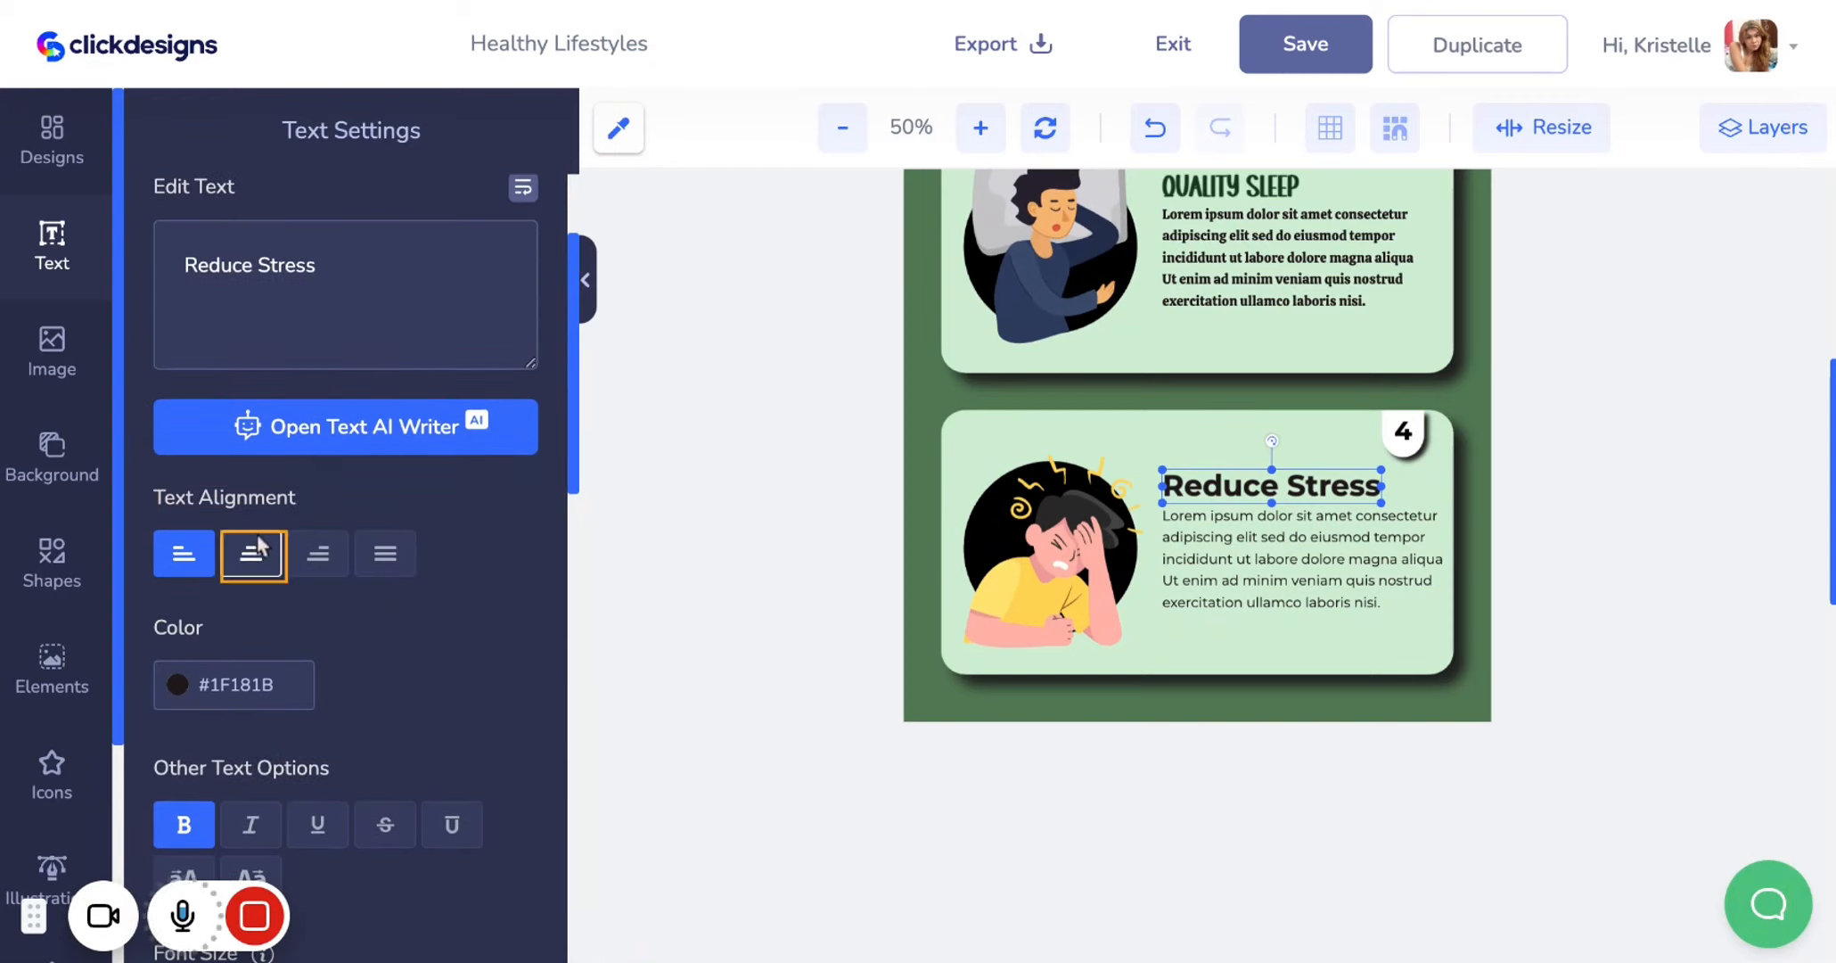
{"action": "scroll", "coordinate": [54, 695], "scroll_direction": "down", "scroll_amount": 3}
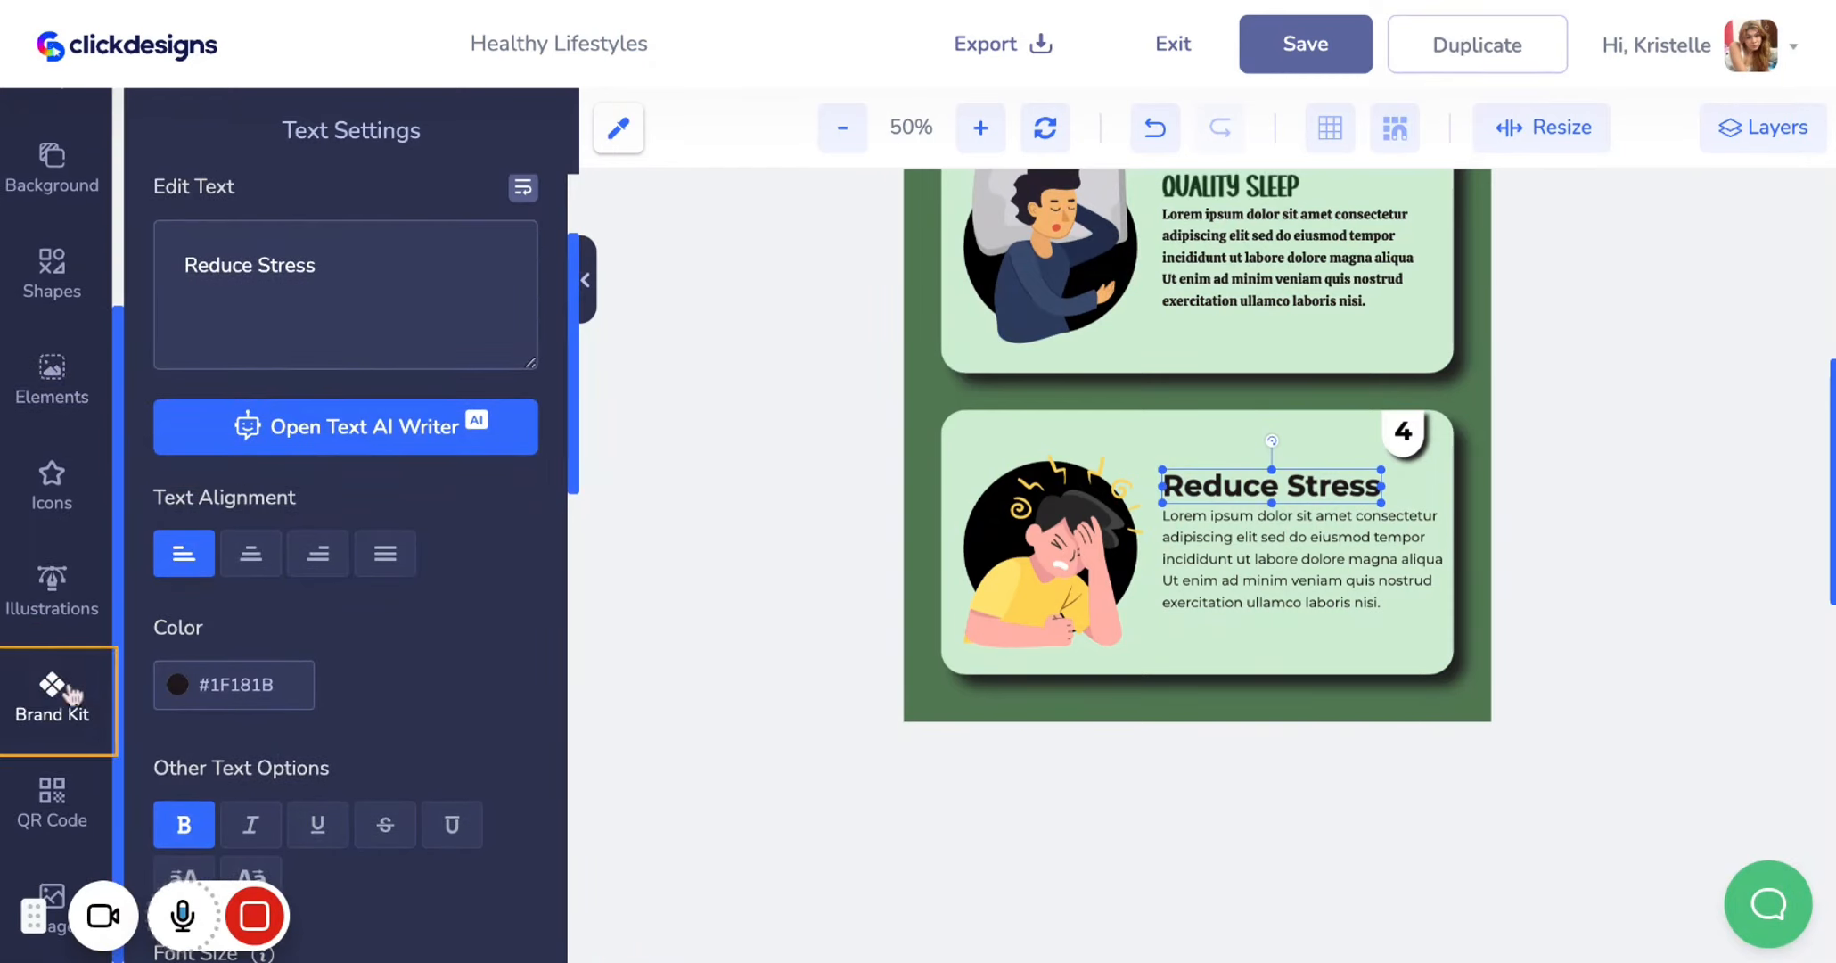
{"action": "left_click", "coordinate": [73, 693]}
{"action": "left_click", "coordinate": [275, 435]}
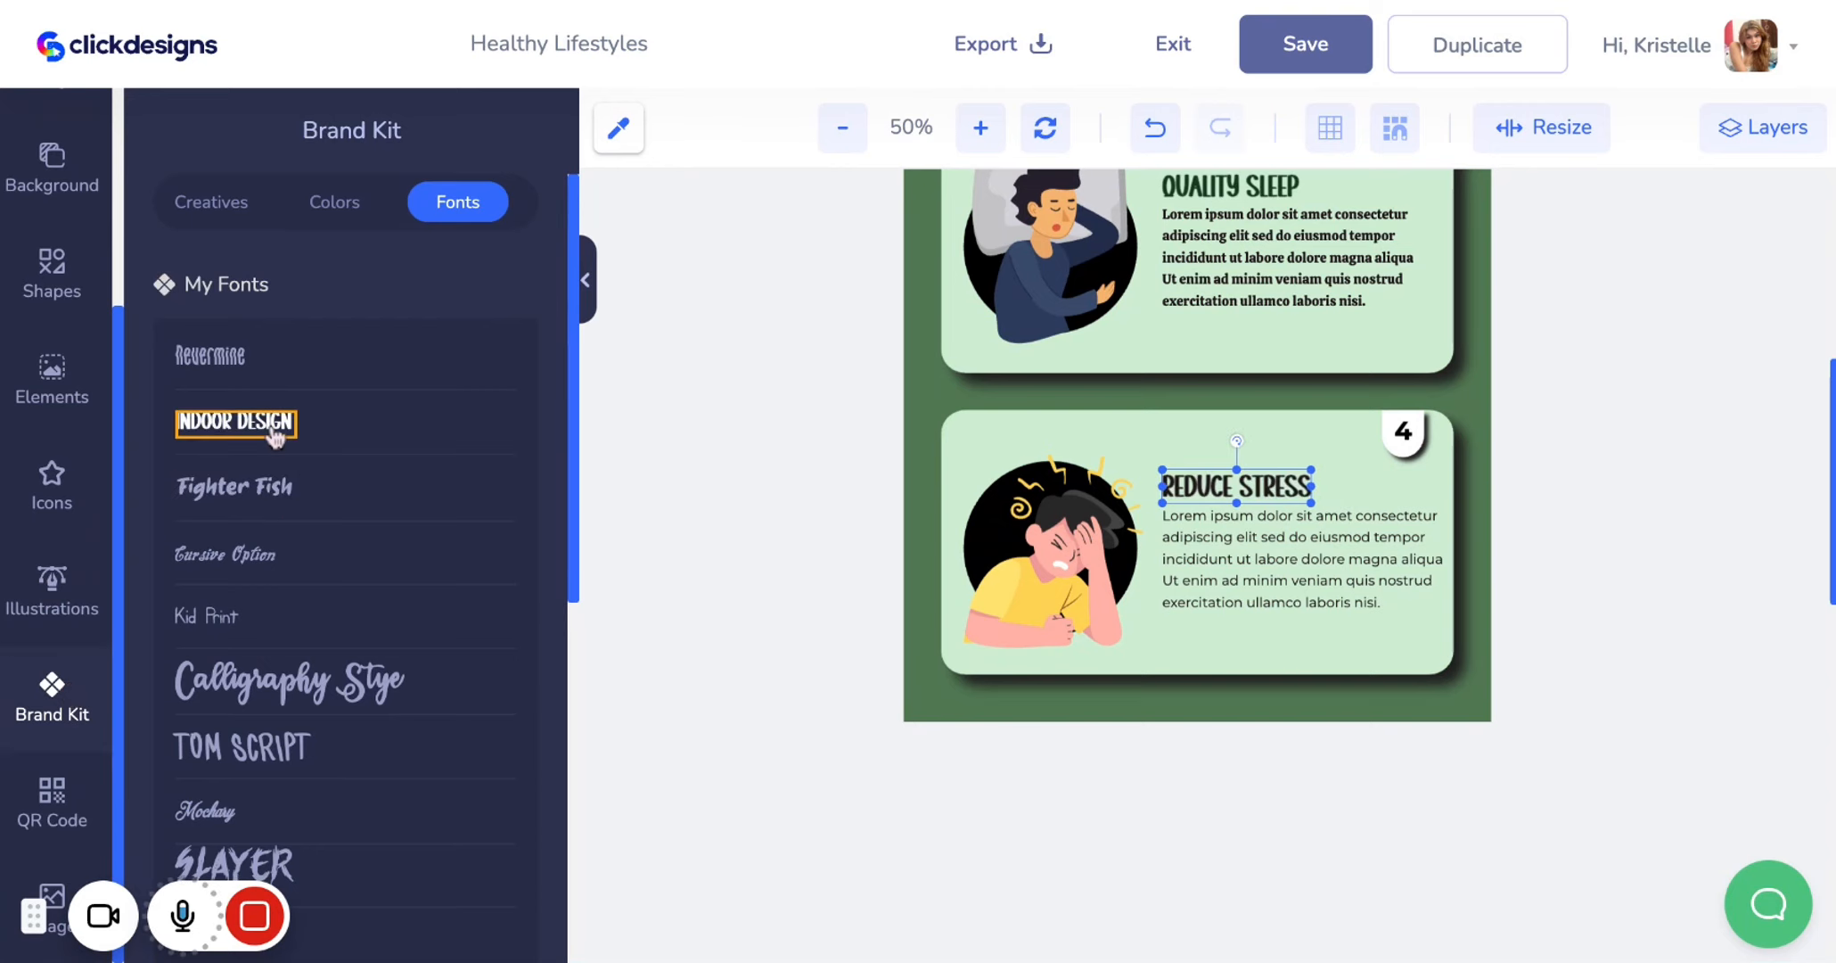
Copy the Quality Sleep heading's style with the style copy tool
{"action": "scroll", "coordinate": [74, 536], "scroll_direction": "up", "scroll_amount": 3}
{"action": "left_click", "coordinate": [1294, 492]}
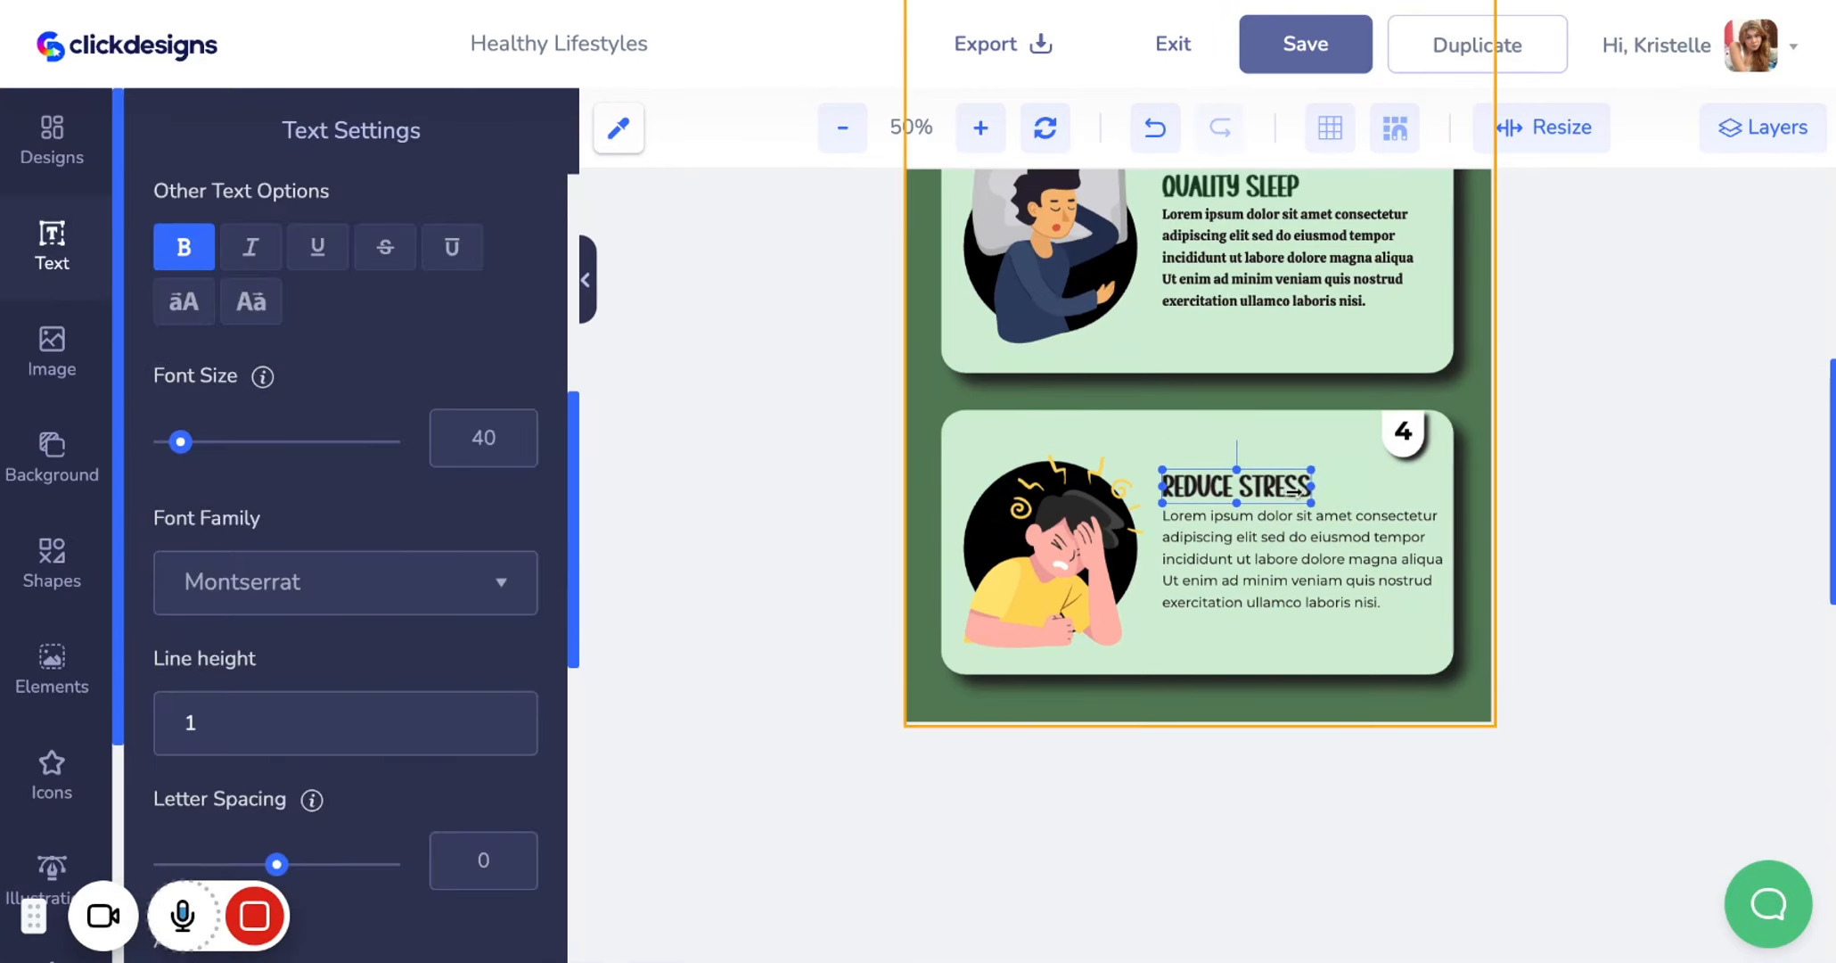
{"action": "scroll", "coordinate": [1208, 276], "scroll_direction": "up", "scroll_amount": 1}
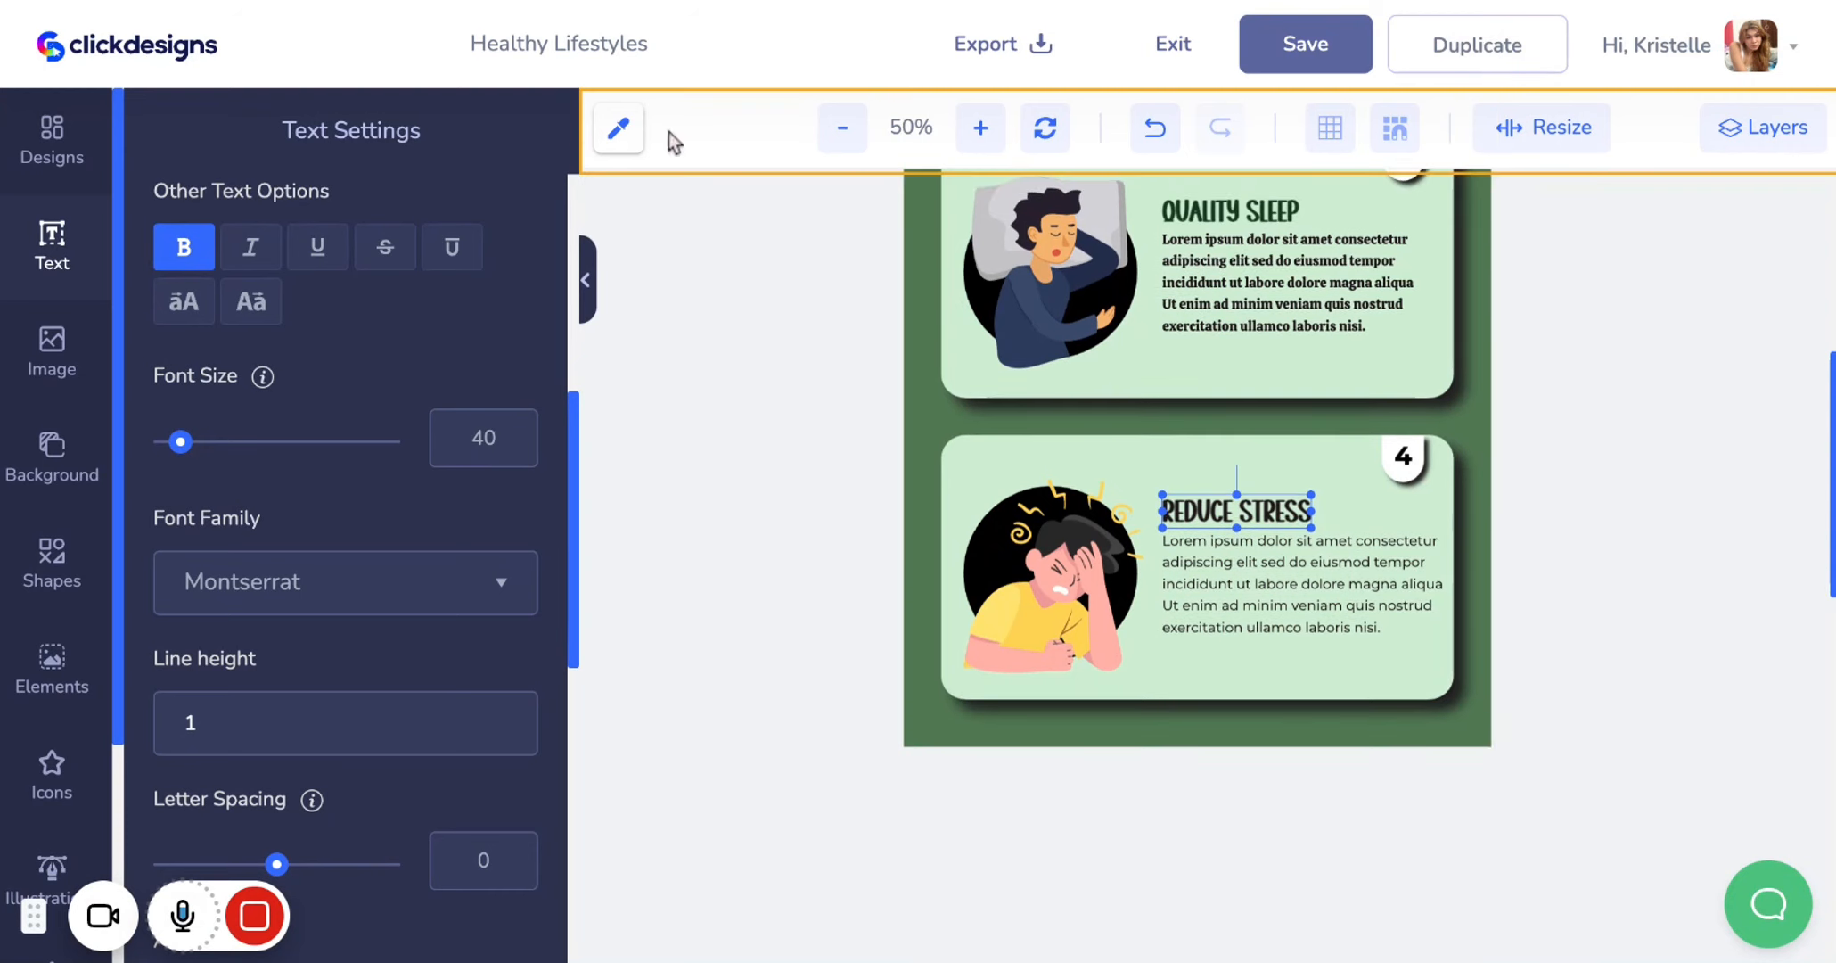
{"action": "left_click", "coordinate": [634, 136]}
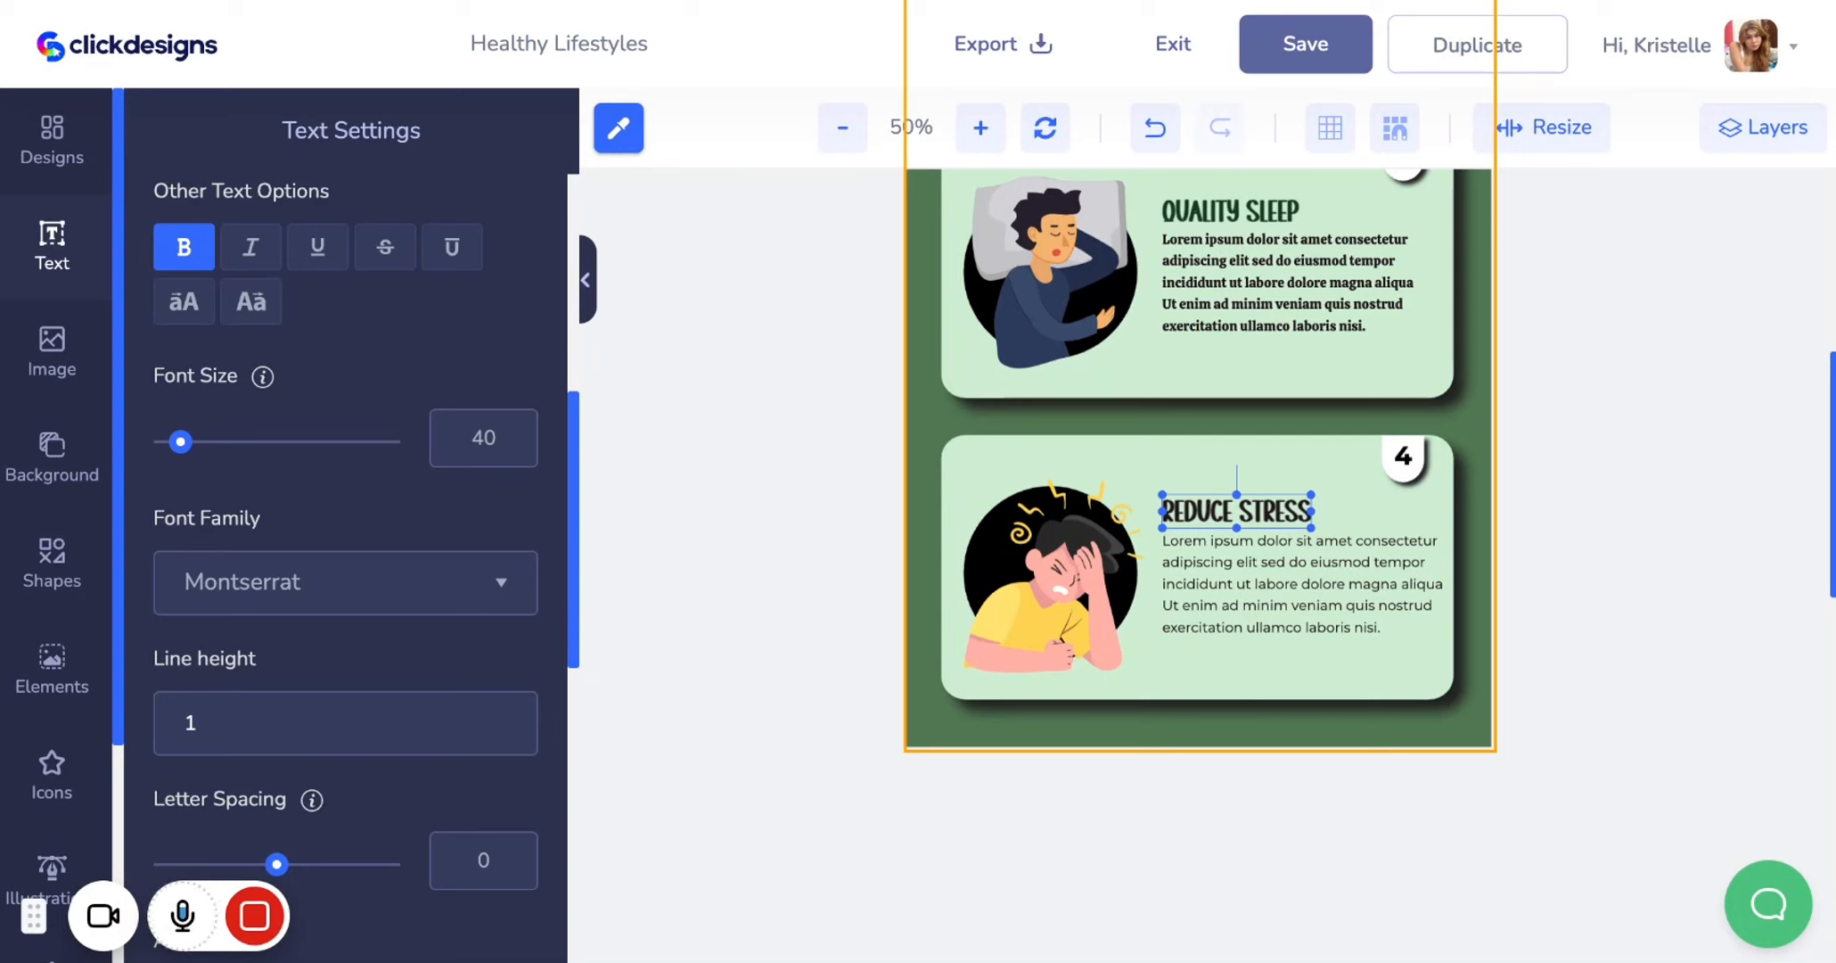
{"action": "left_click", "coordinate": [1231, 318]}
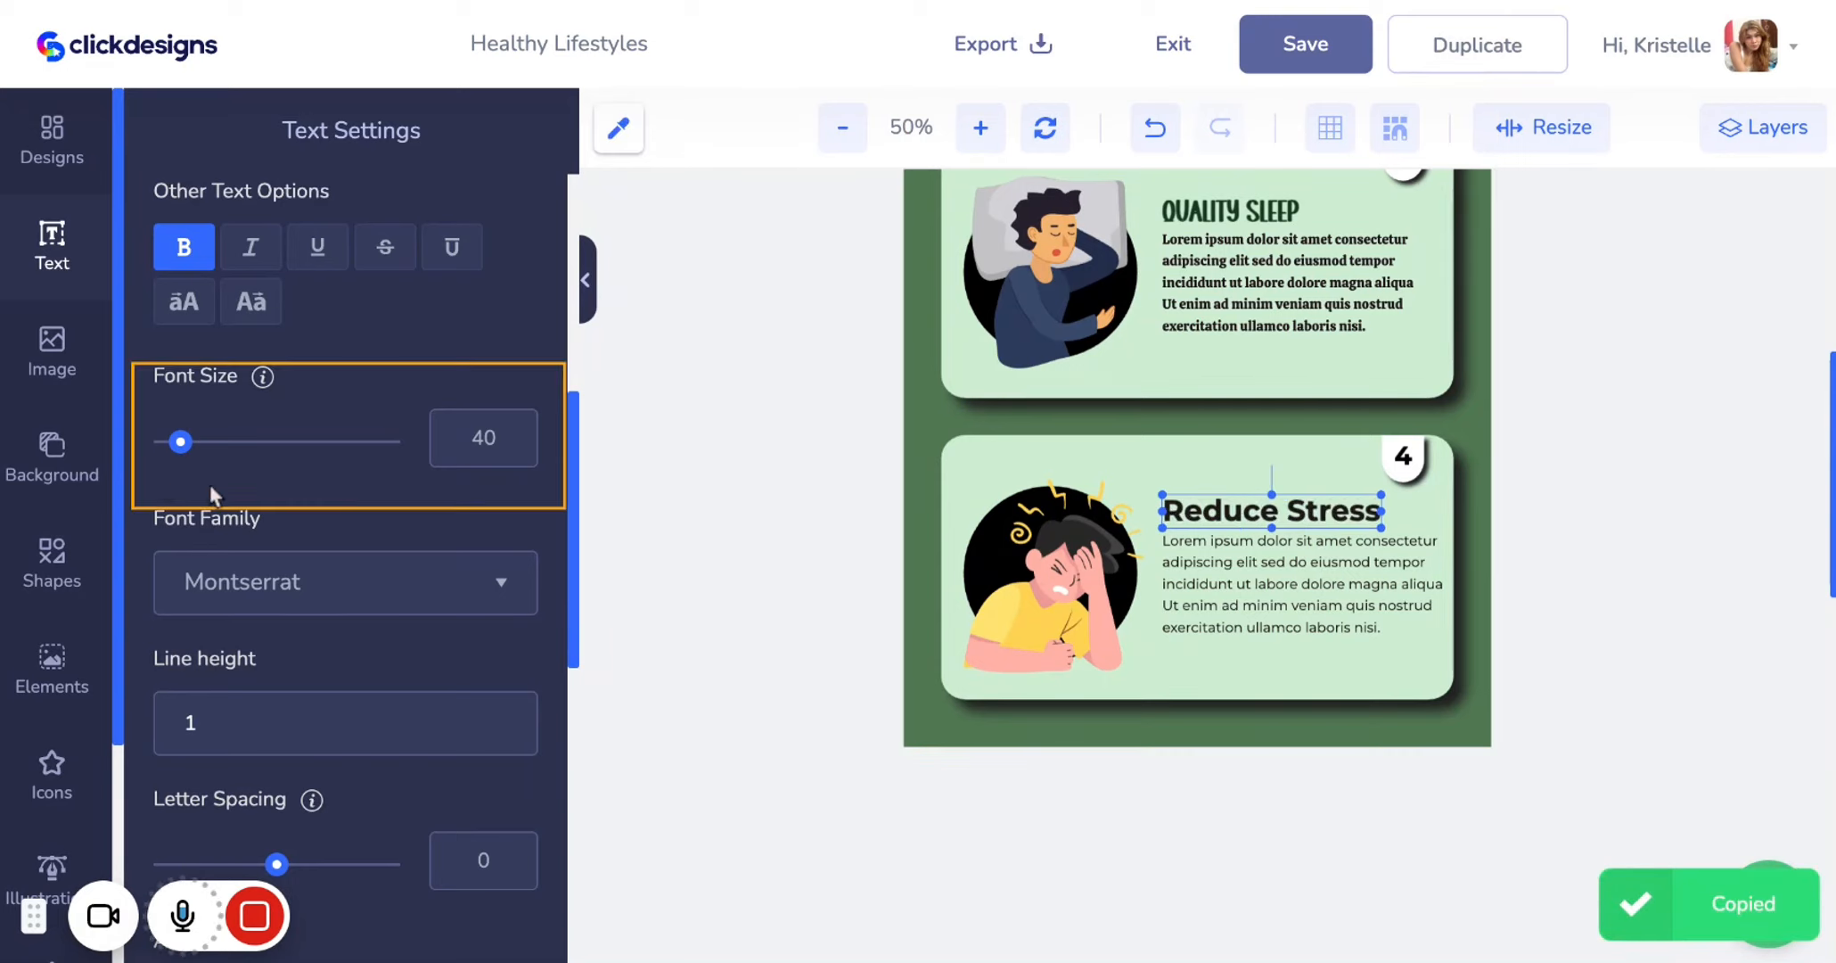
{"action": "scroll", "coordinate": [390, 464], "scroll_direction": "up", "scroll_amount": 3}
{"action": "scroll", "coordinate": [391, 464], "scroll_direction": "up", "scroll_amount": 4}
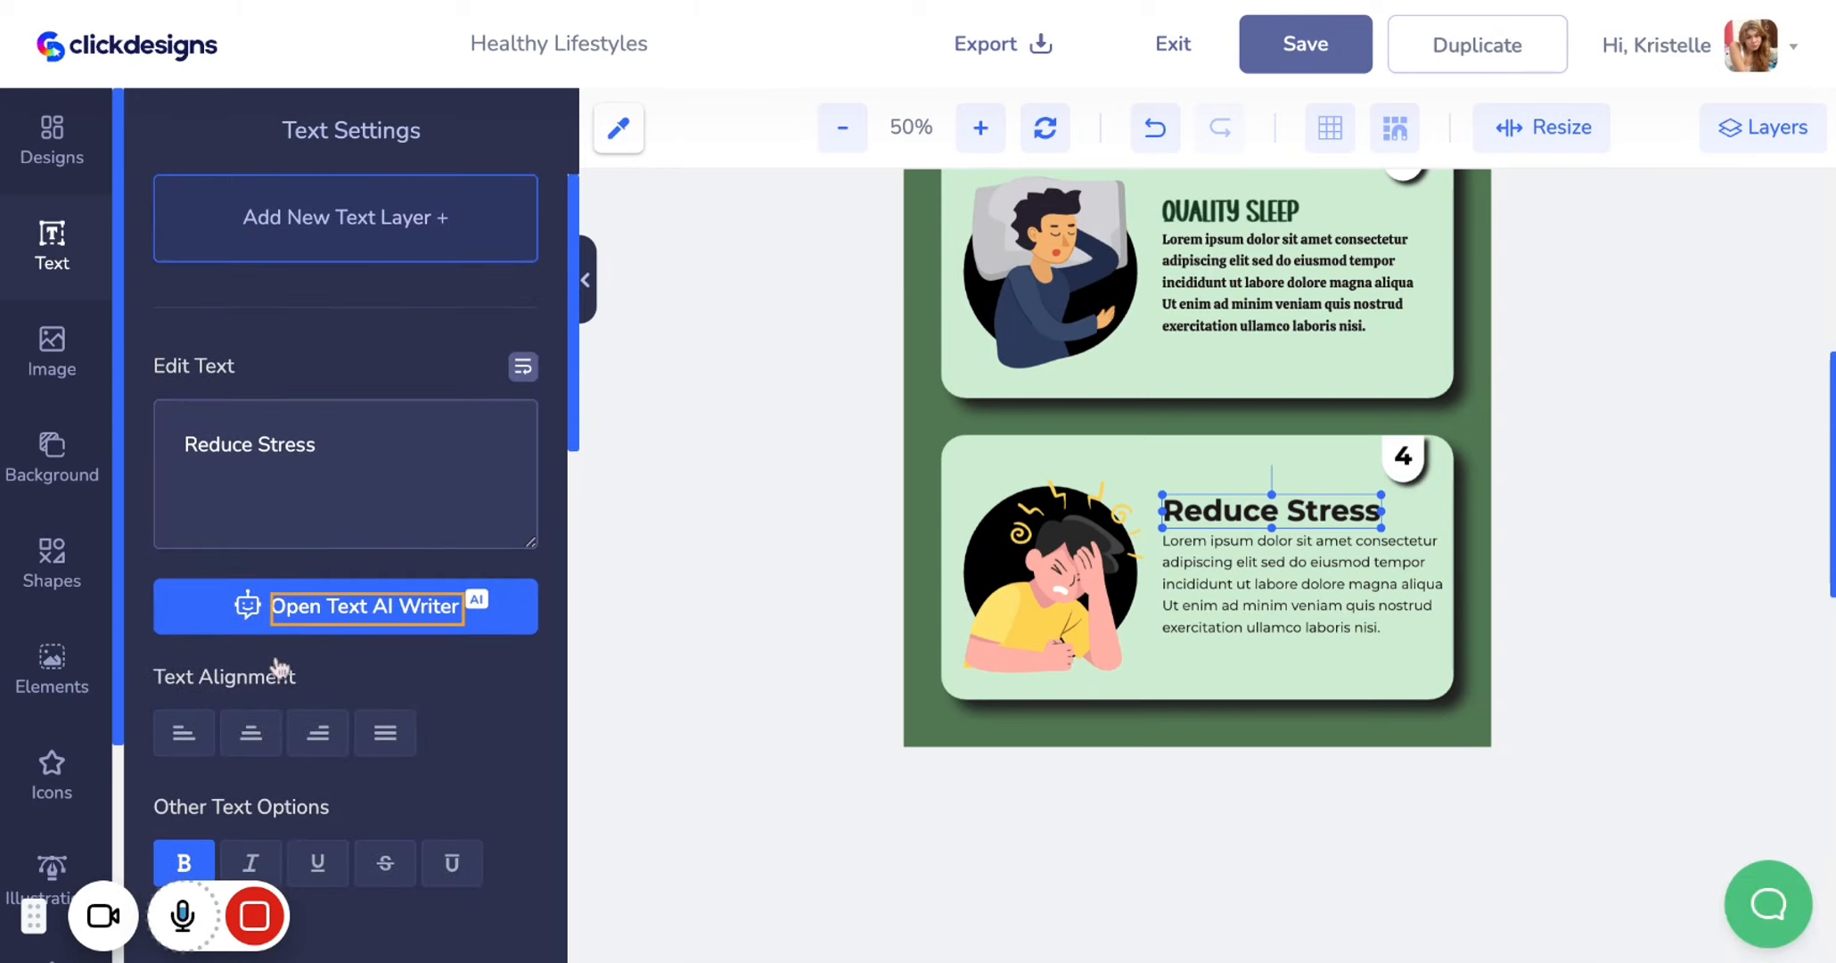
{"action": "scroll", "coordinate": [279, 677], "scroll_direction": "down", "scroll_amount": 4}
{"action": "scroll", "coordinate": [279, 698], "scroll_direction": "down", "scroll_amount": 6}
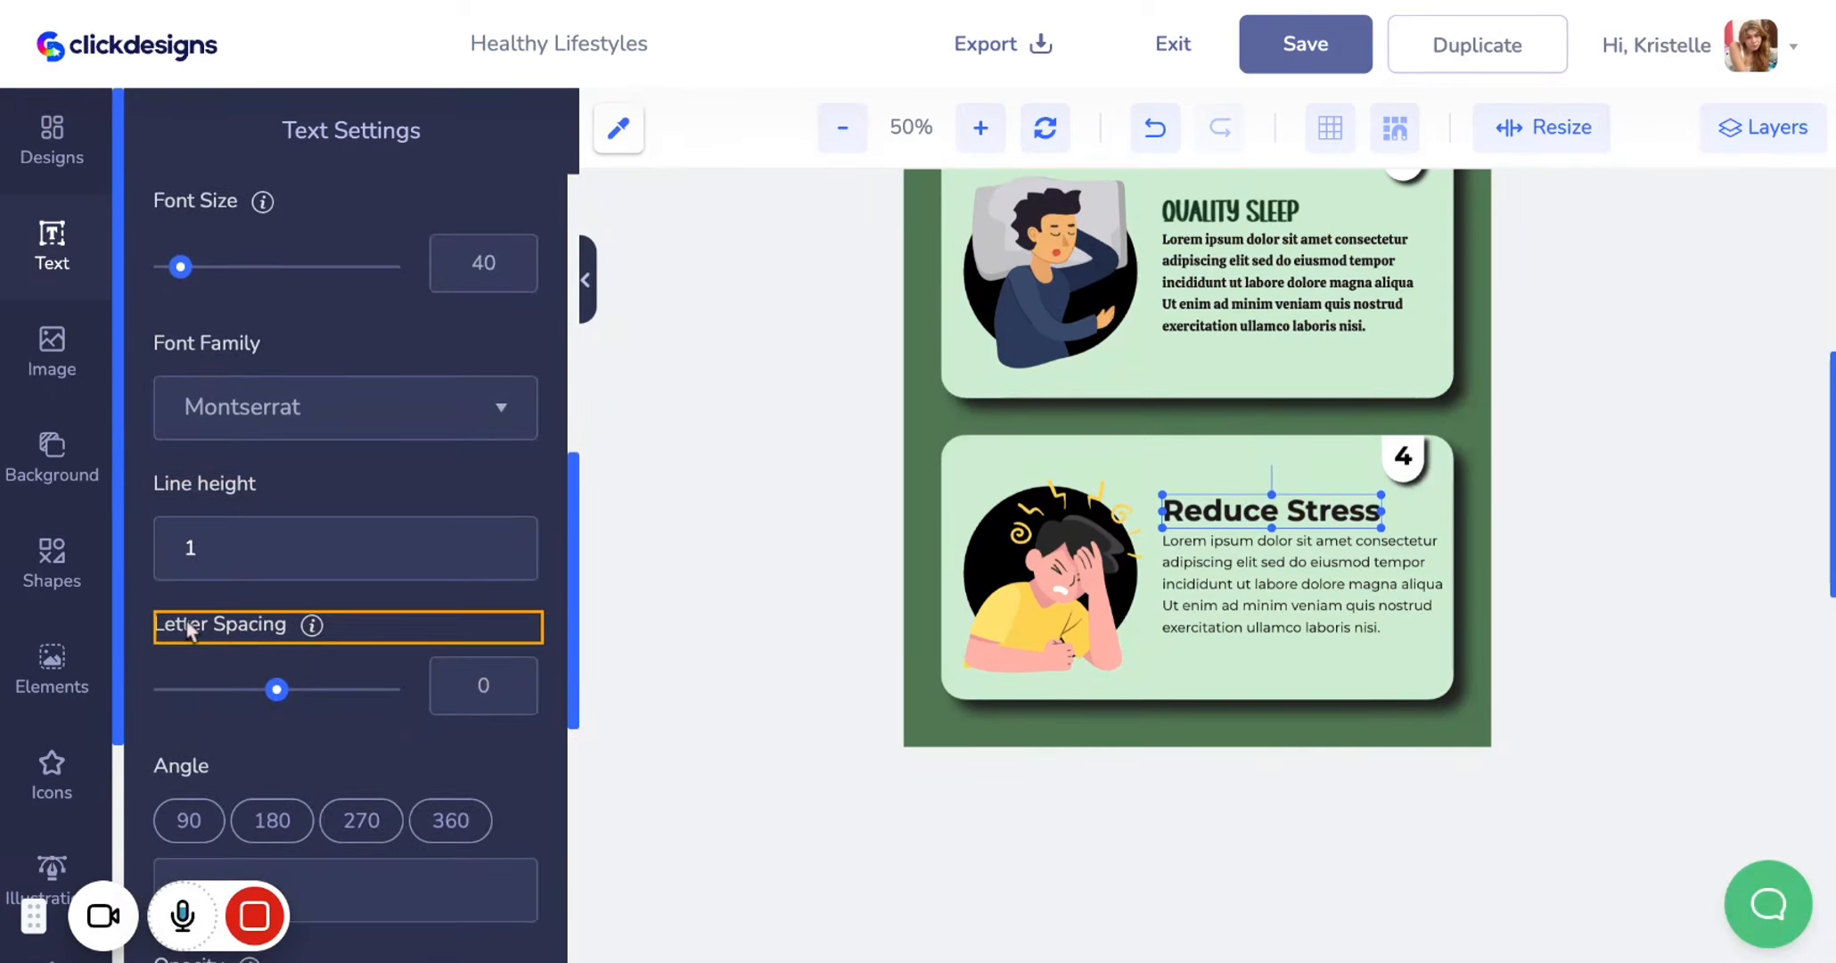
{"action": "scroll", "coordinate": [187, 629], "scroll_direction": "down", "scroll_amount": 3}
{"action": "scroll", "coordinate": [187, 629], "scroll_direction": "up", "scroll_amount": 10}
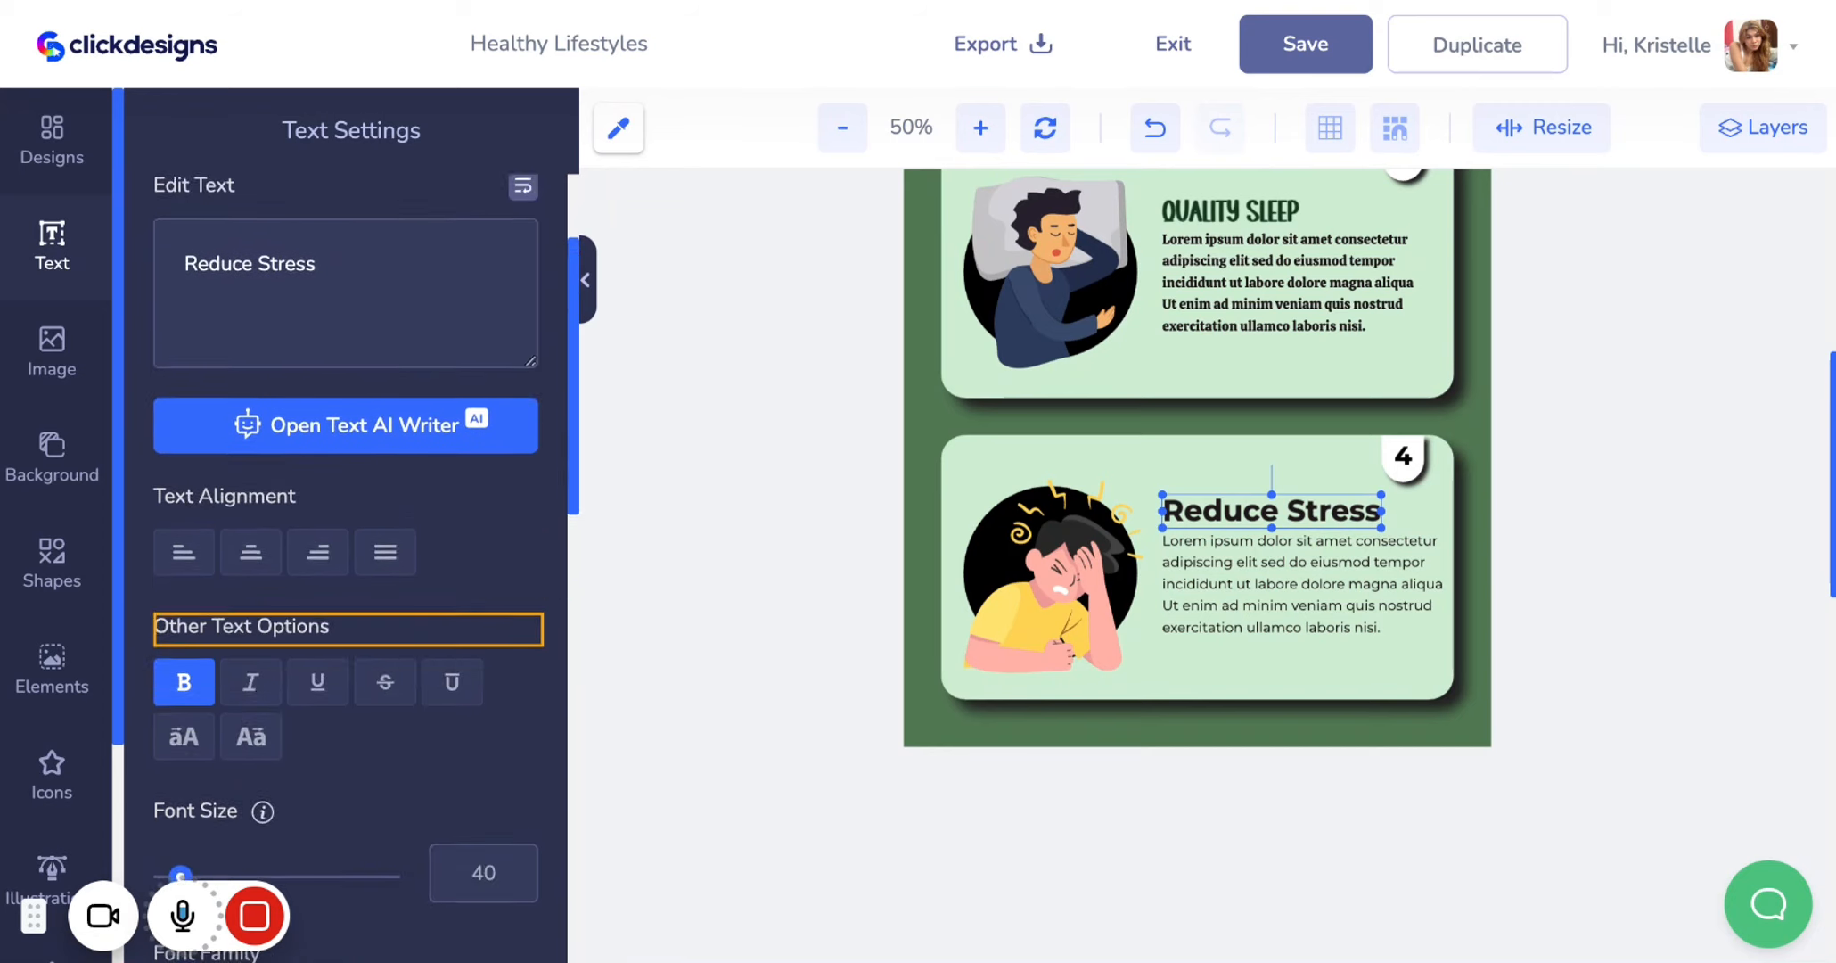
Set the Reduce Stress heading's color to #133A20 and its font to the Indoor Design brand font
{"action": "left_click", "coordinate": [1321, 526]}
{"action": "scroll", "coordinate": [402, 644], "scroll_direction": "down", "scroll_amount": 4}
{"action": "left_click", "coordinate": [294, 515]}
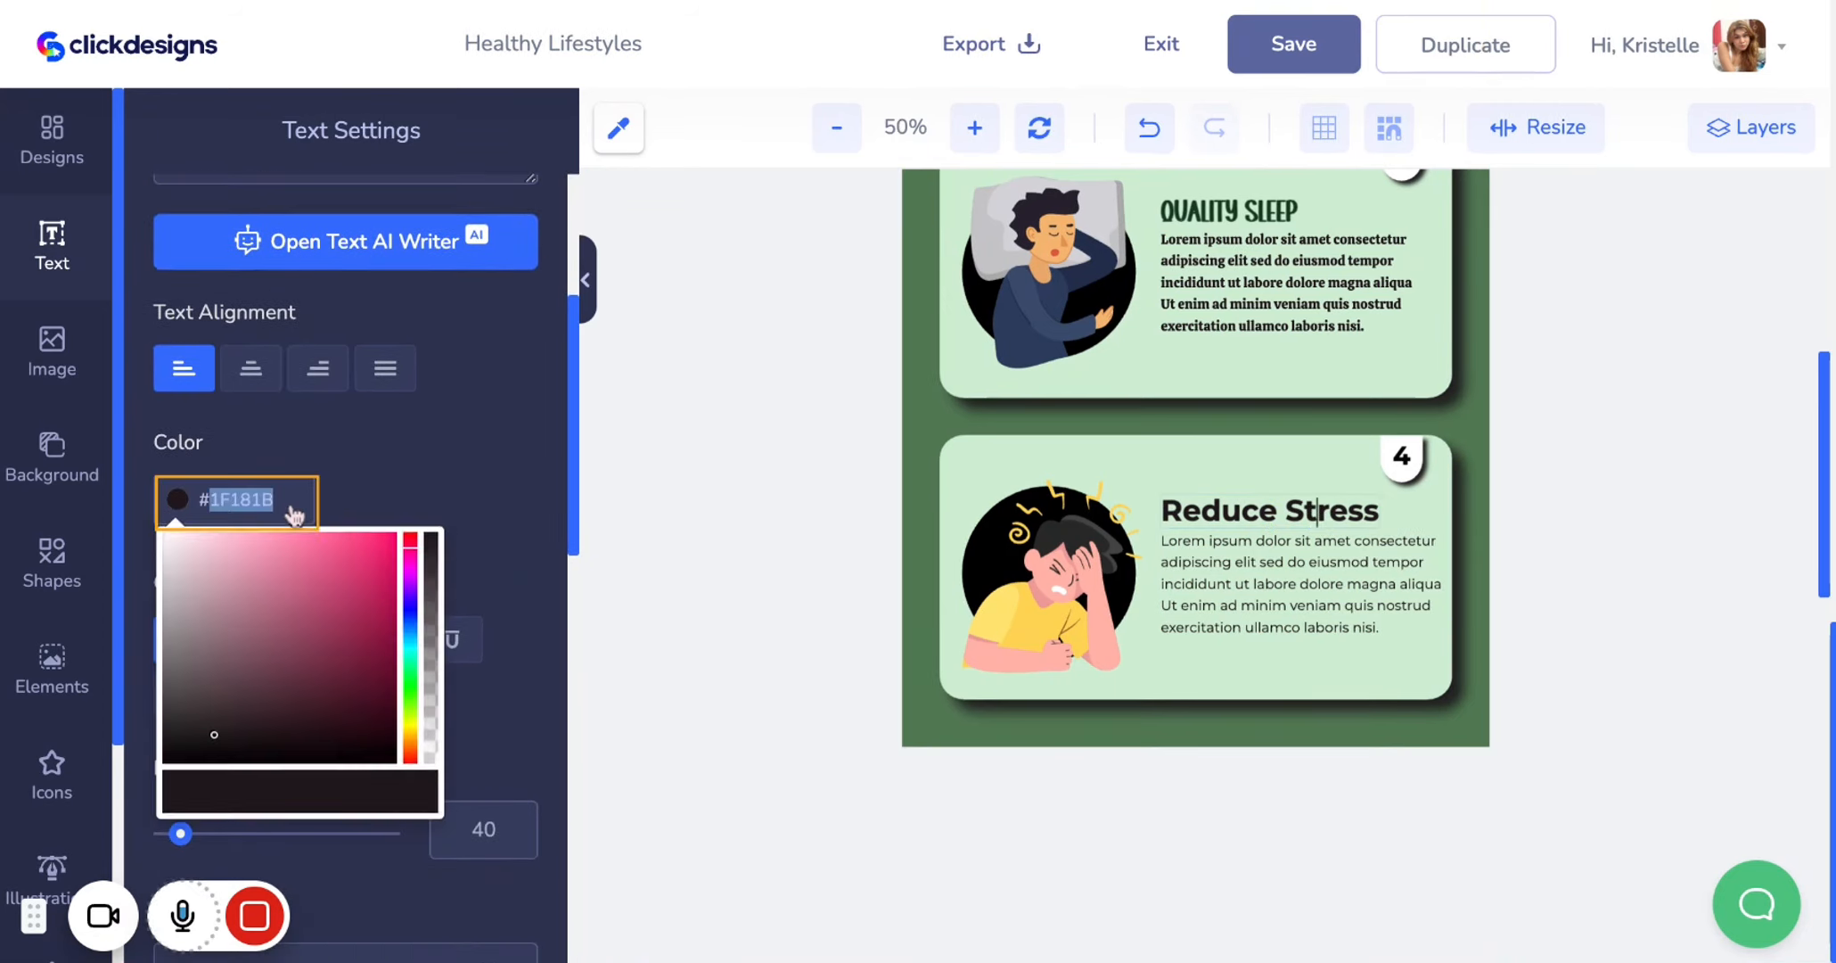
{"action": "key", "text": "BackSpace"}
{"action": "key", "text": "ctrl+v"}
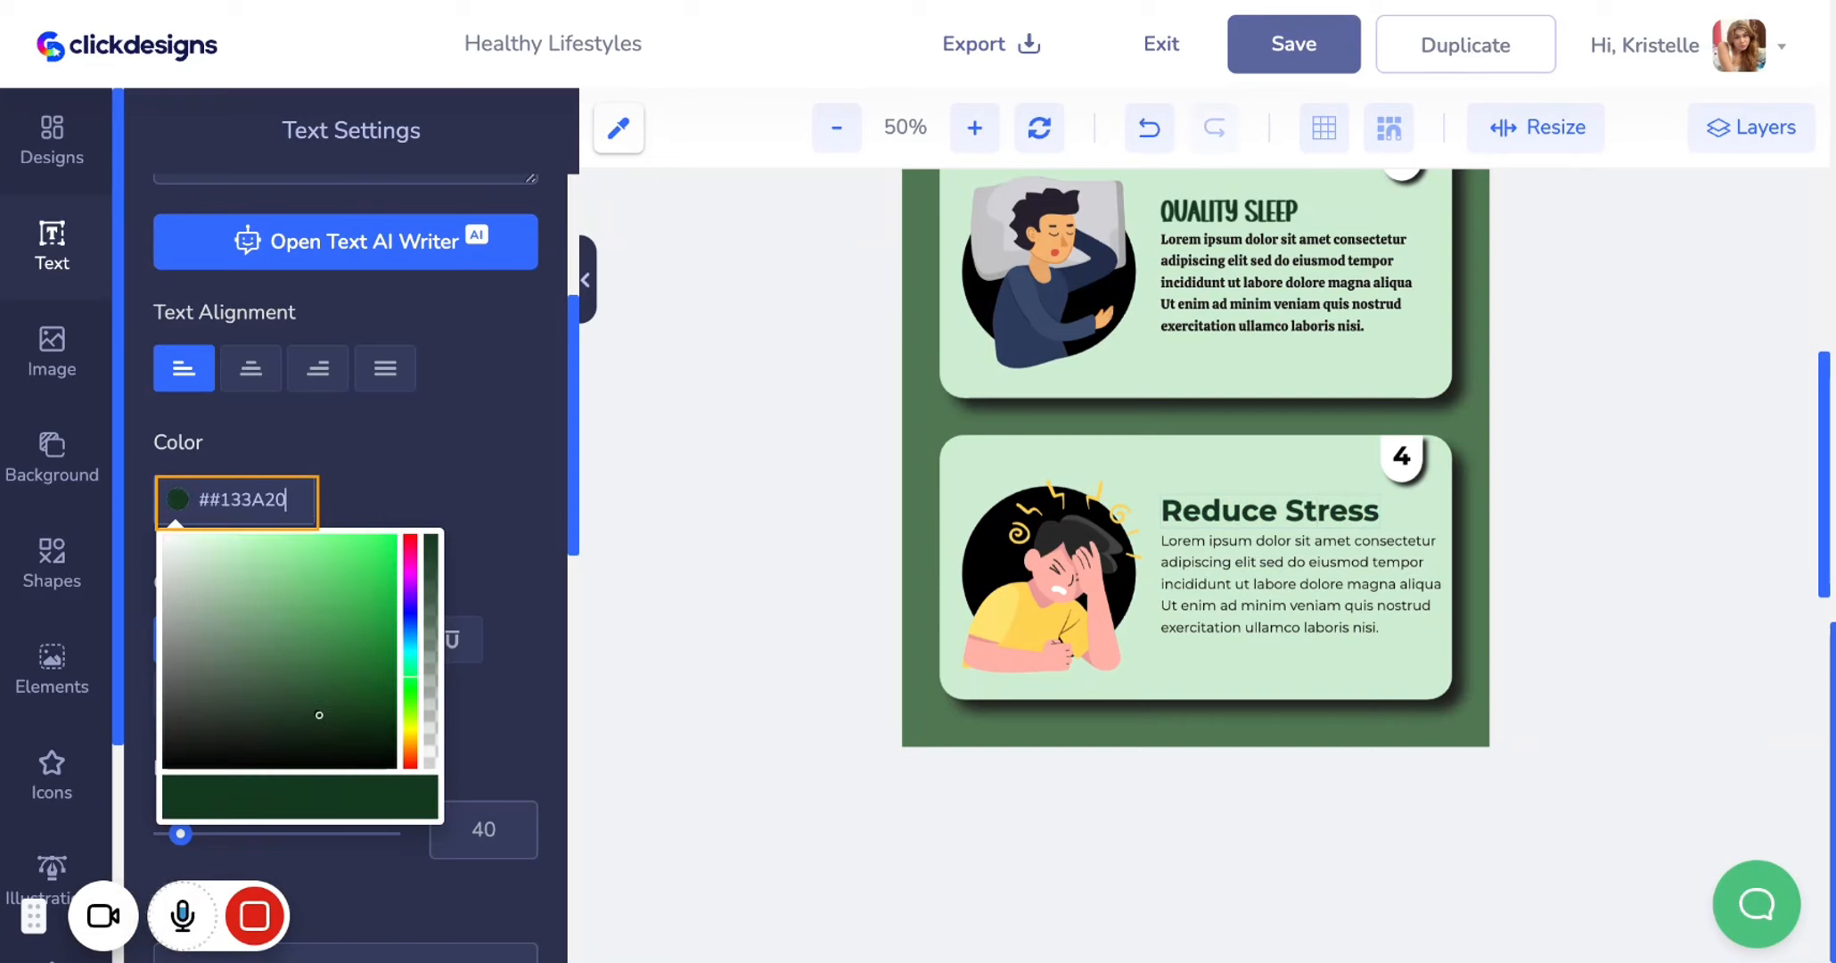
{"action": "left_click", "coordinate": [1278, 500]}
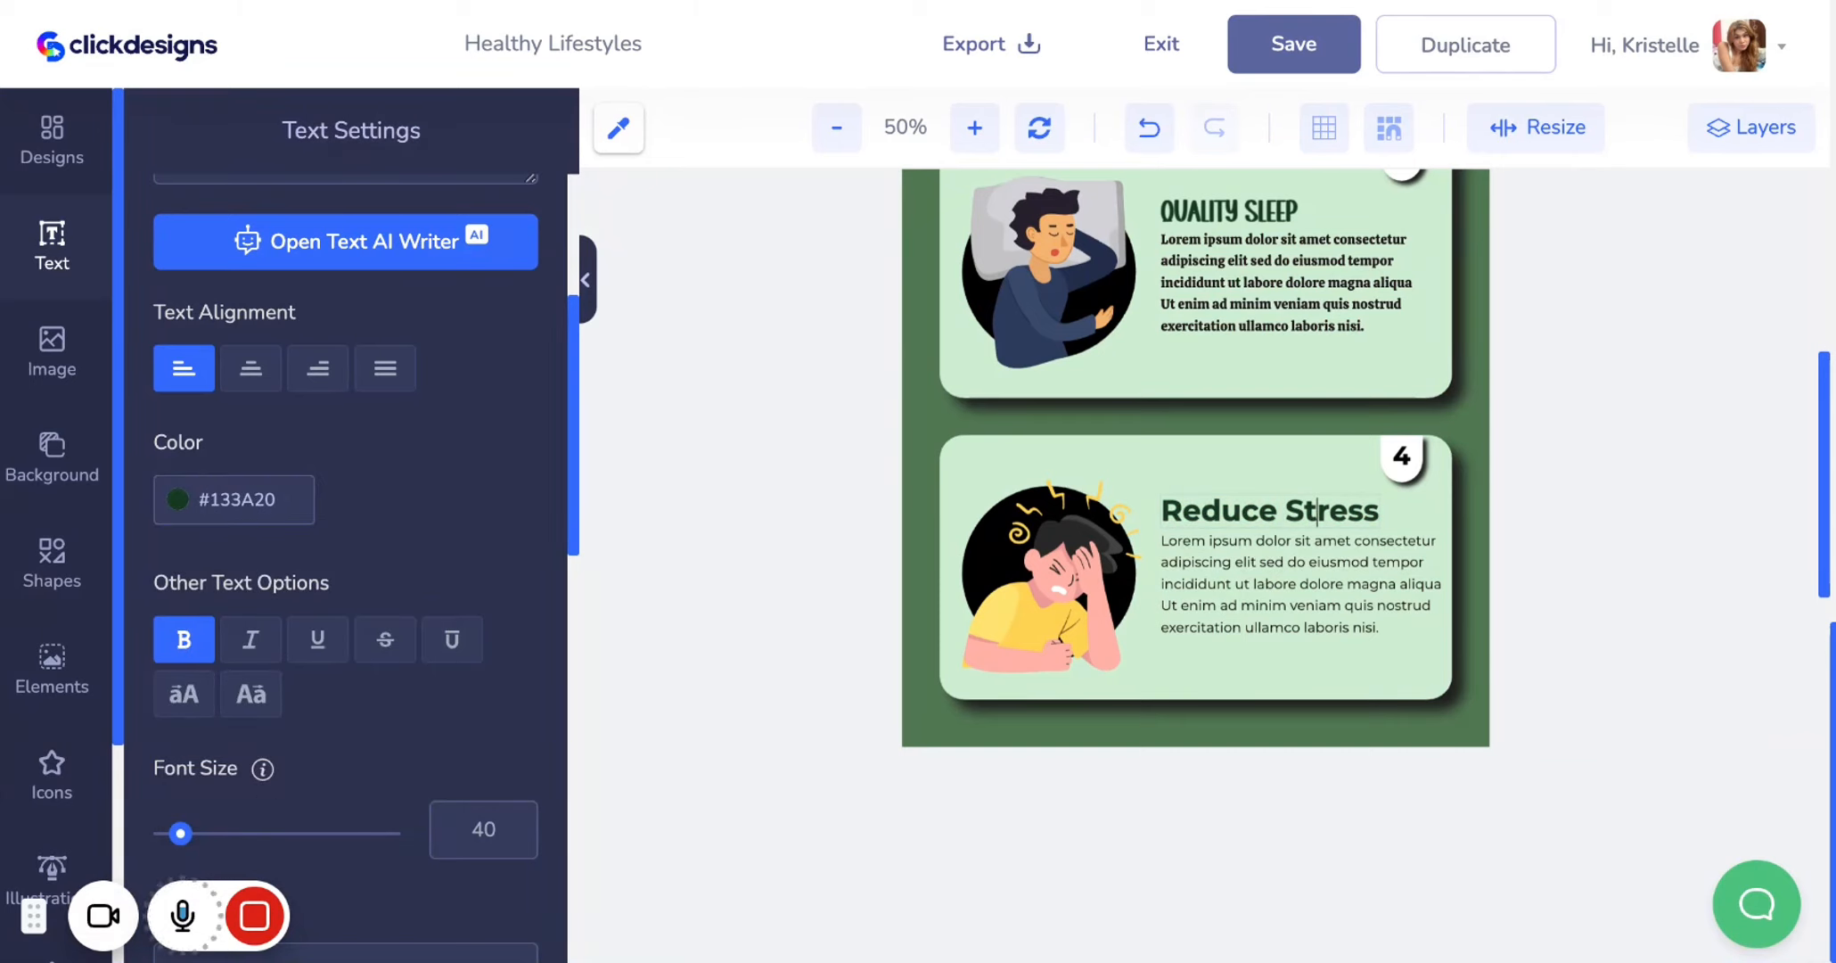
{"action": "scroll", "coordinate": [89, 784], "scroll_direction": "down", "scroll_amount": 3}
{"action": "left_click", "coordinate": [59, 717]}
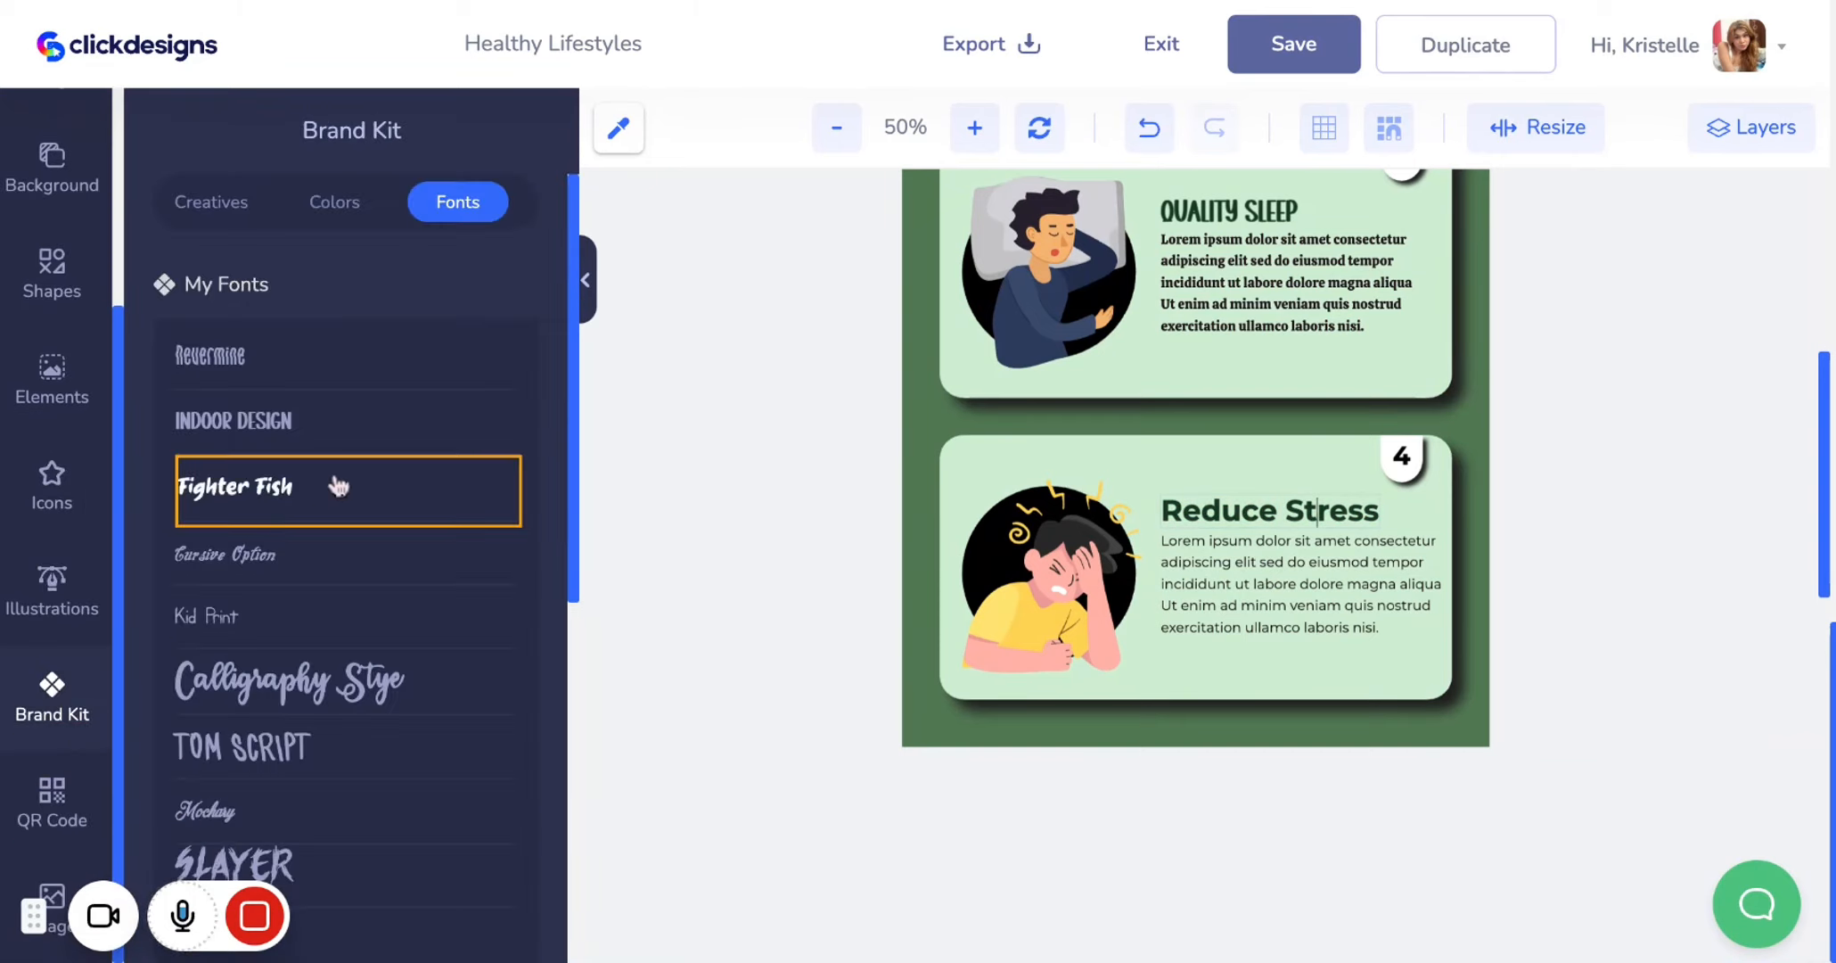
{"action": "left_click", "coordinate": [341, 426]}
Change the font of the Reduce Stress card's body text to Calistoga
{"action": "left_click", "coordinate": [1257, 584]}
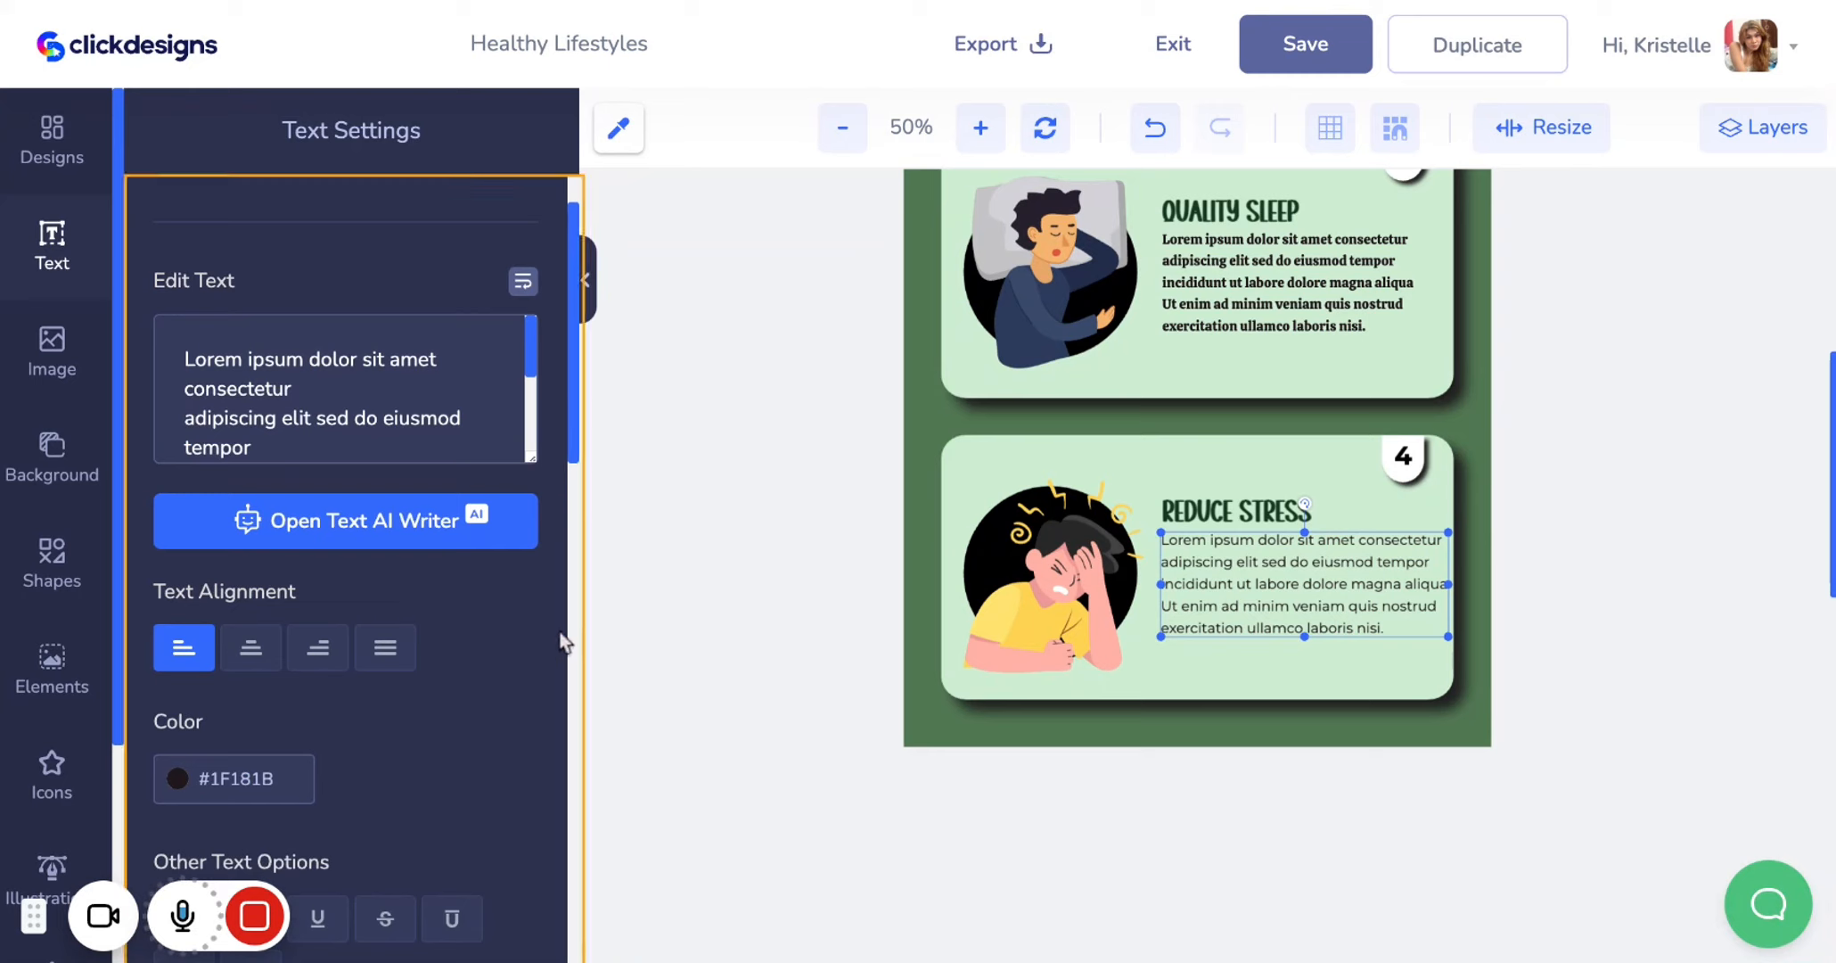
{"action": "scroll", "coordinate": [457, 679], "scroll_direction": "down", "scroll_amount": 3}
{"action": "scroll", "coordinate": [456, 680], "scroll_direction": "down", "scroll_amount": 3}
{"action": "scroll", "coordinate": [457, 680], "scroll_direction": "up", "scroll_amount": 5}
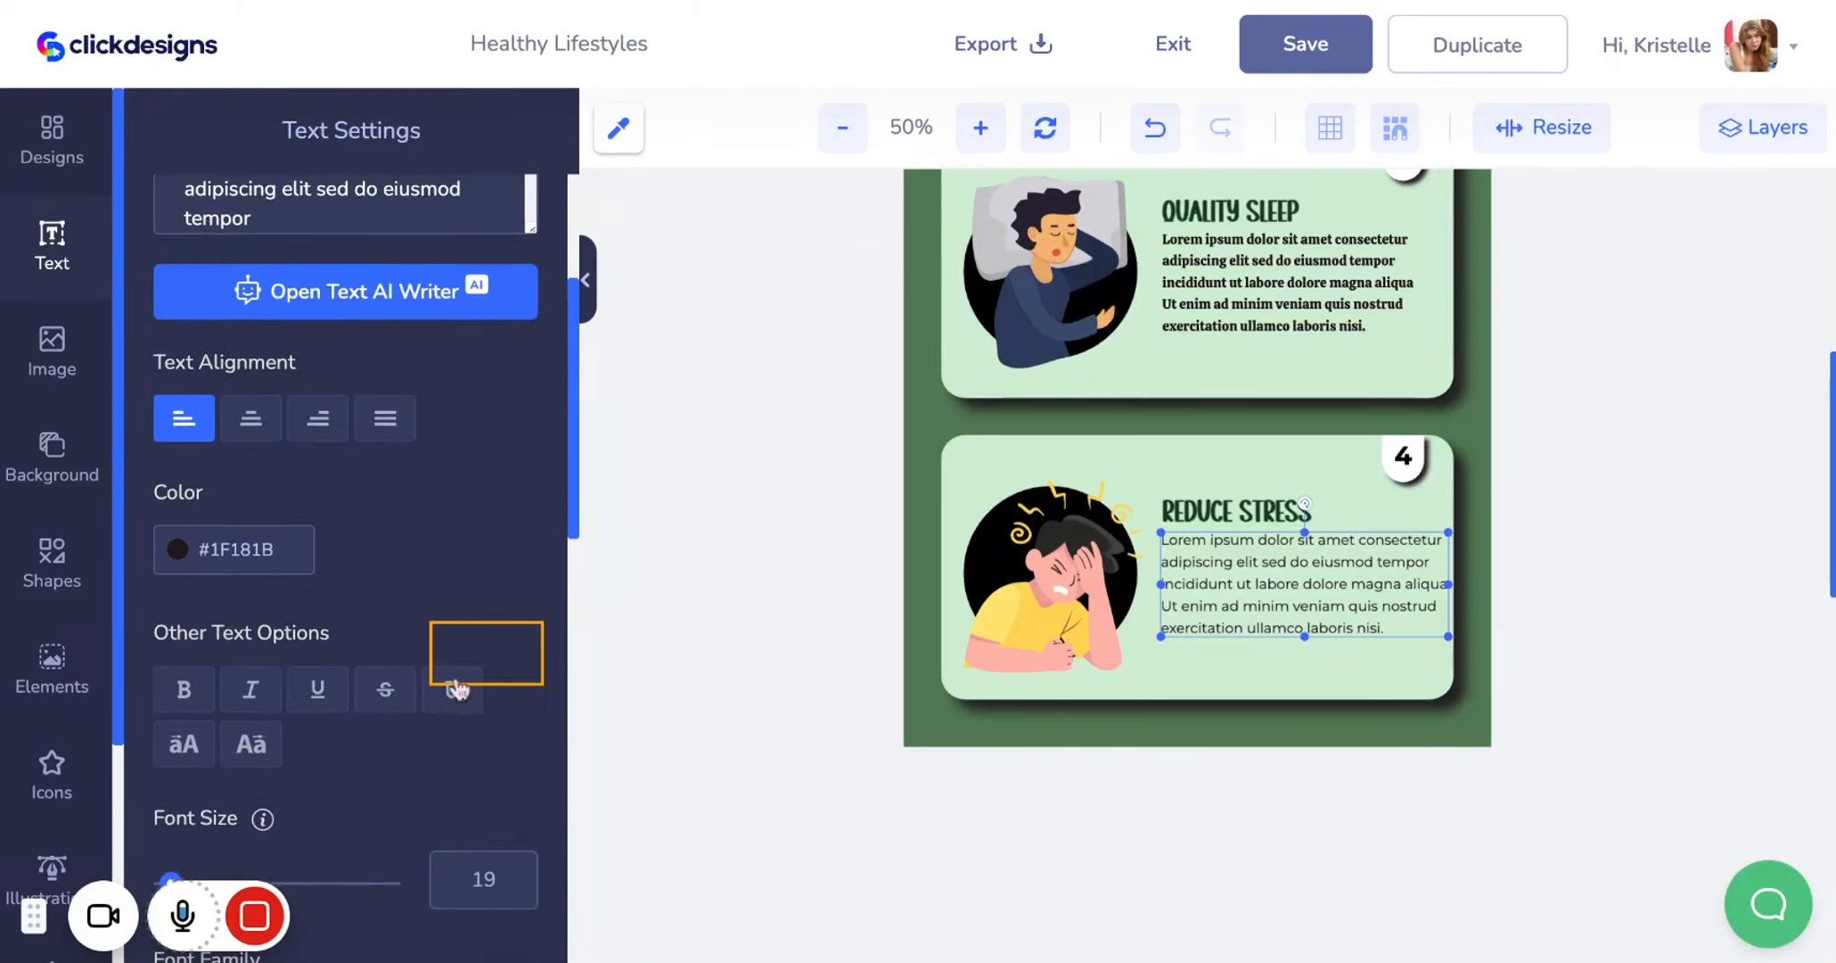
{"action": "scroll", "coordinate": [459, 689], "scroll_direction": "down", "scroll_amount": 8}
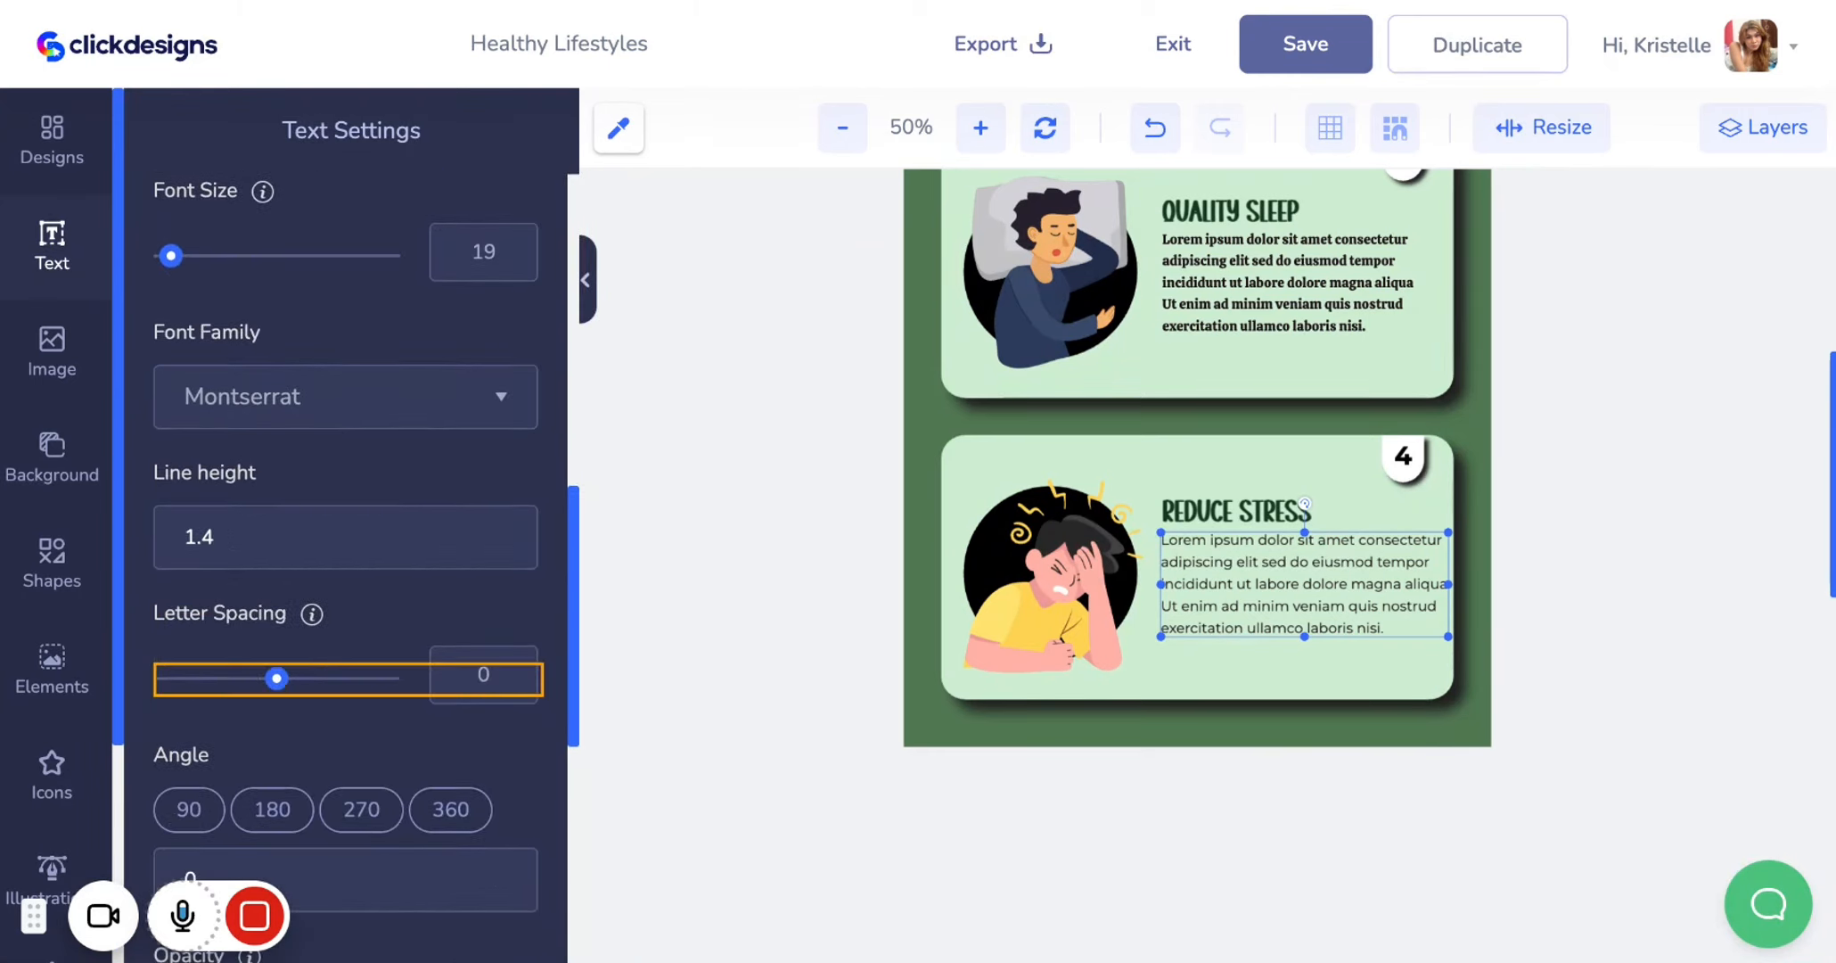
{"action": "left_click", "coordinate": [355, 411]}
{"action": "left_click", "coordinate": [349, 472]}
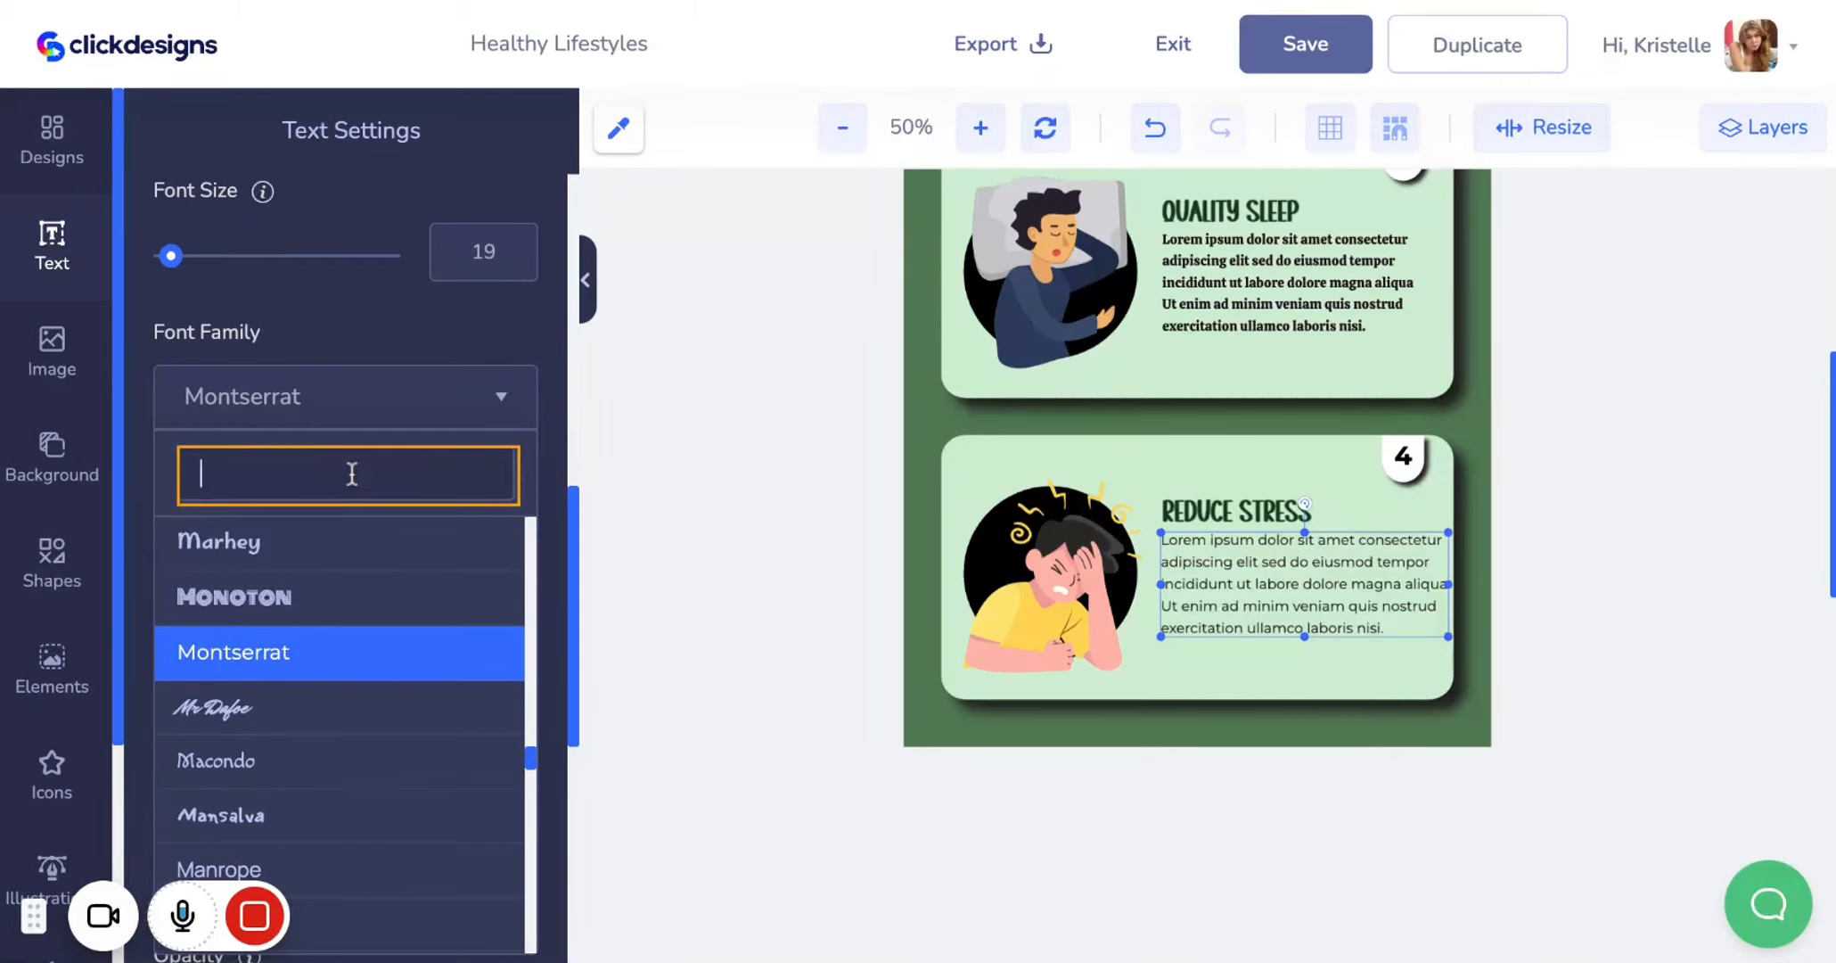
{"action": "type", "text": "cal"}
{"action": "key", "text": "Down"}
{"action": "key", "text": "Down"}
{"action": "left_click", "coordinate": [336, 675]}
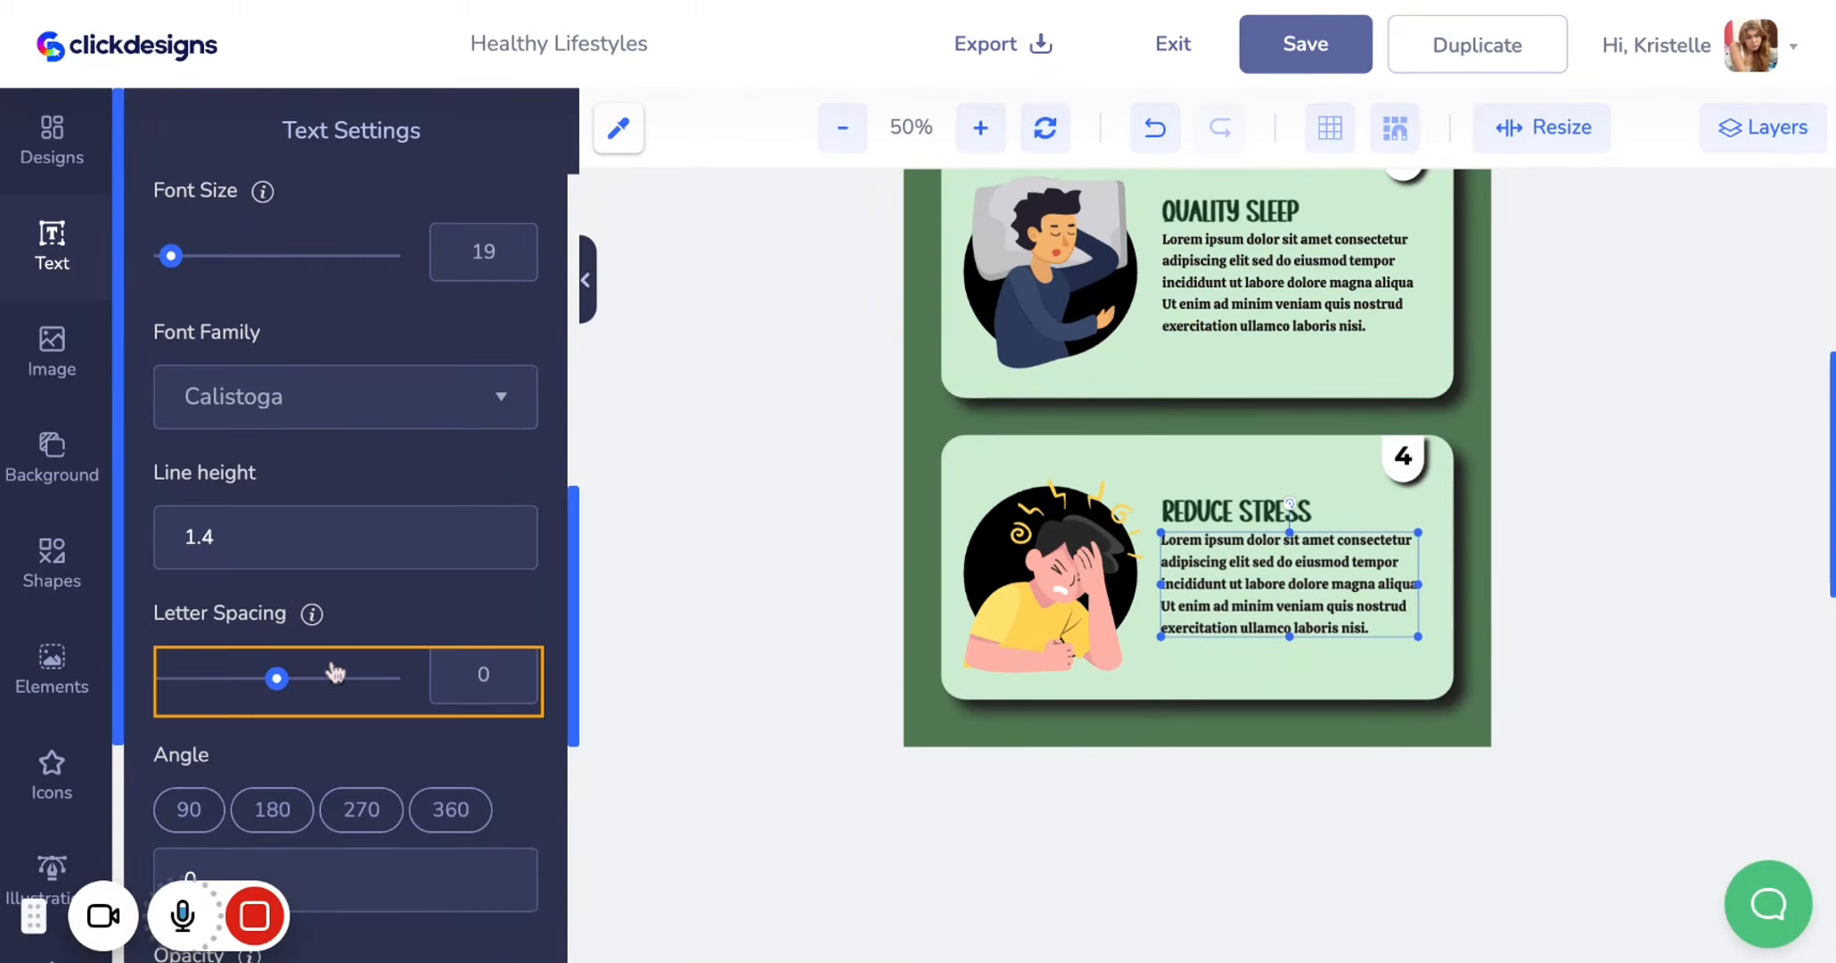
Review the infographic's cards by scrolling through the design
{"action": "left_click", "coordinate": [1369, 665]}
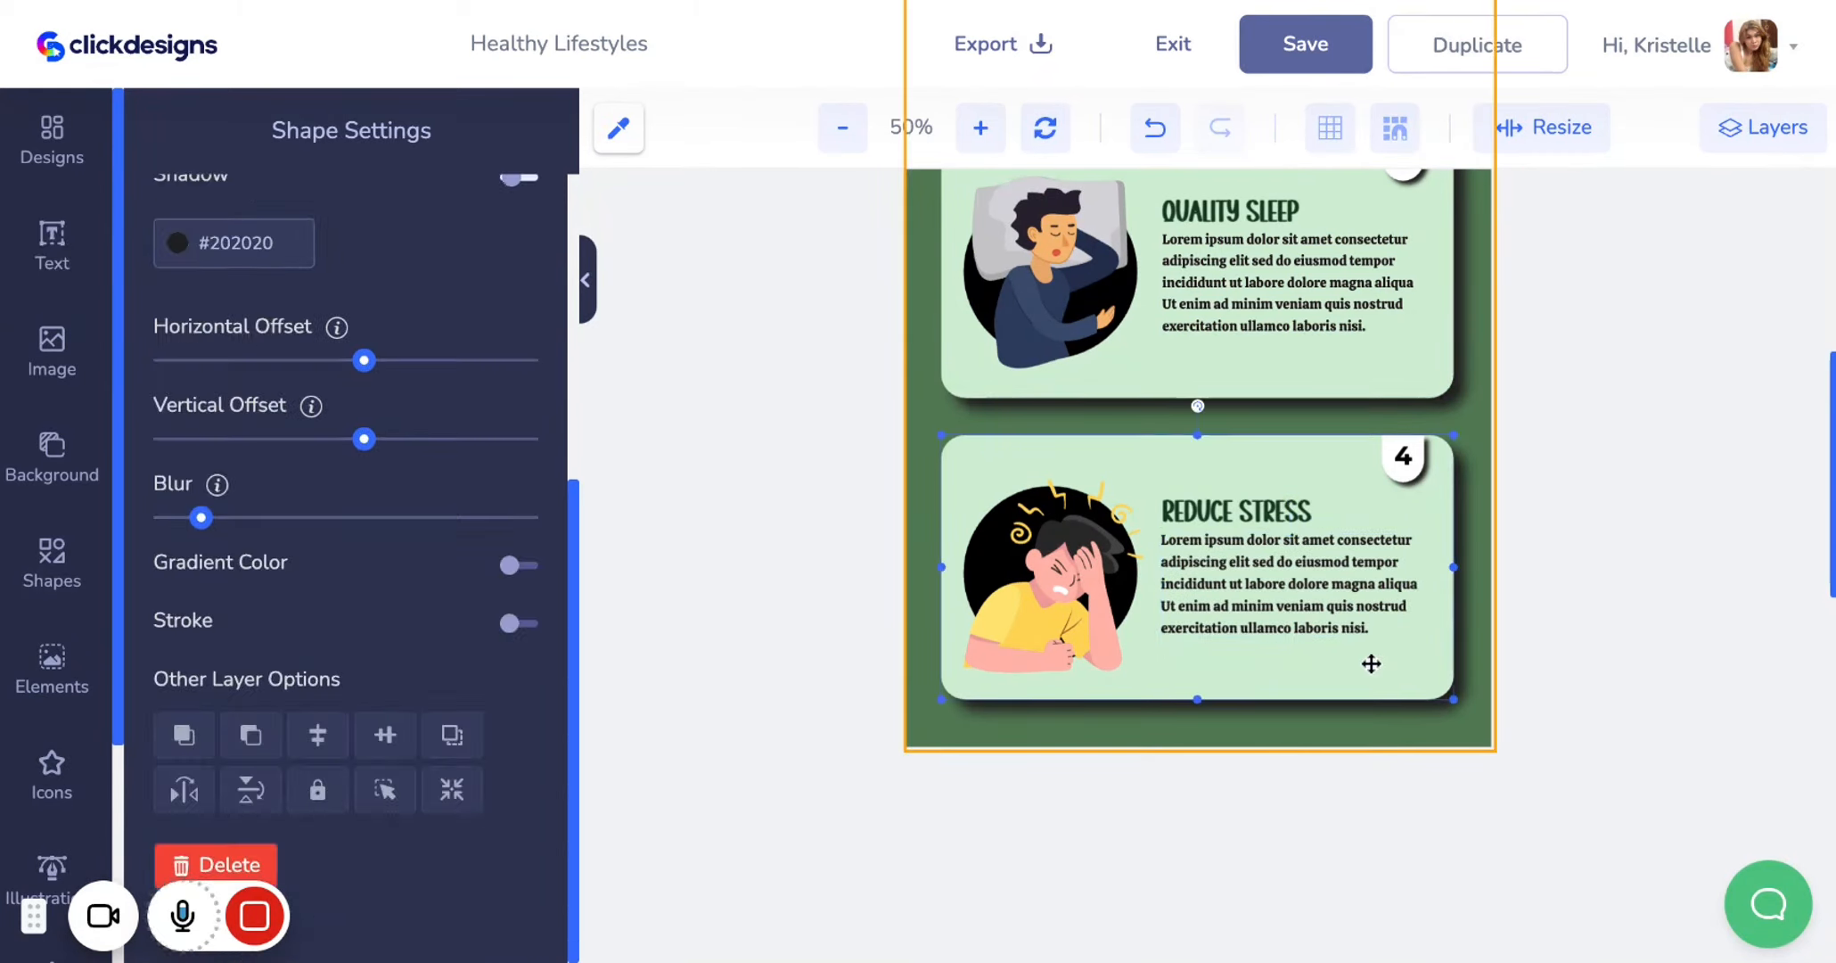
{"action": "scroll", "coordinate": [1249, 577], "scroll_direction": "up", "scroll_amount": 3}
{"action": "scroll", "coordinate": [1249, 577], "scroll_direction": "up", "scroll_amount": 1}
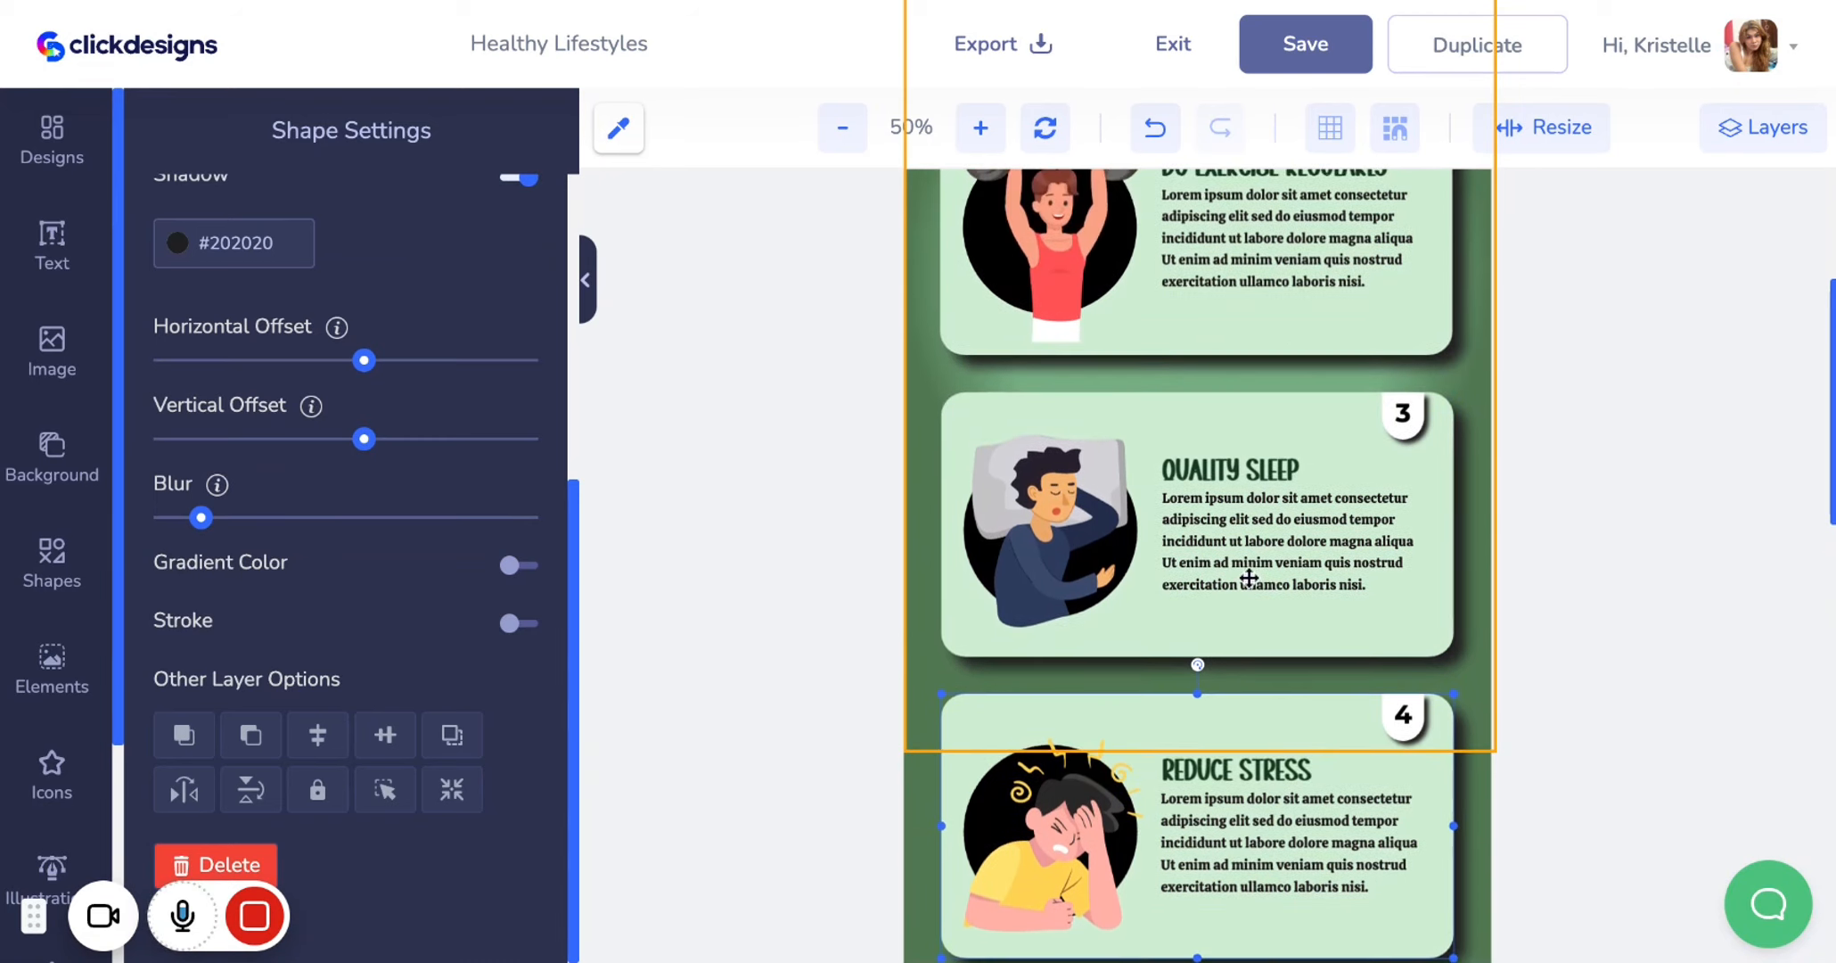
{"action": "scroll", "coordinate": [1249, 577], "scroll_direction": "up", "scroll_amount": 9}
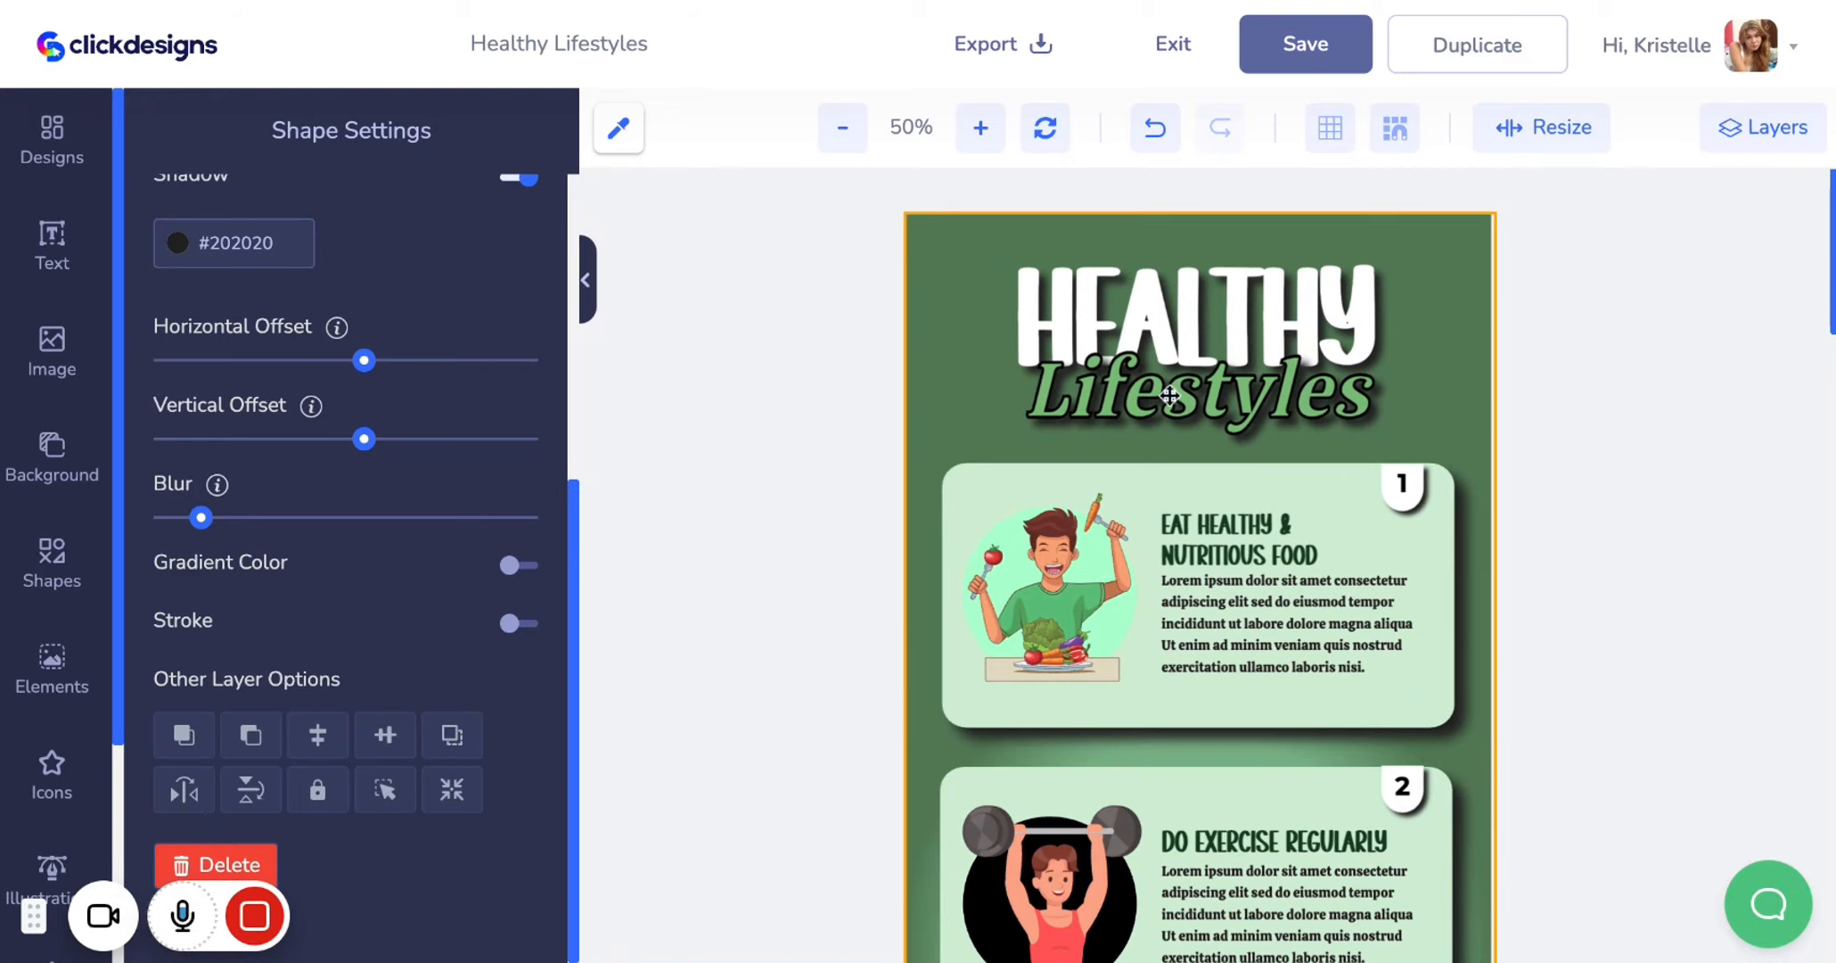
{"action": "scroll", "coordinate": [1171, 379], "scroll_direction": "down", "scroll_amount": 4}
{"action": "scroll", "coordinate": [1171, 379], "scroll_direction": "down", "scroll_amount": 5}
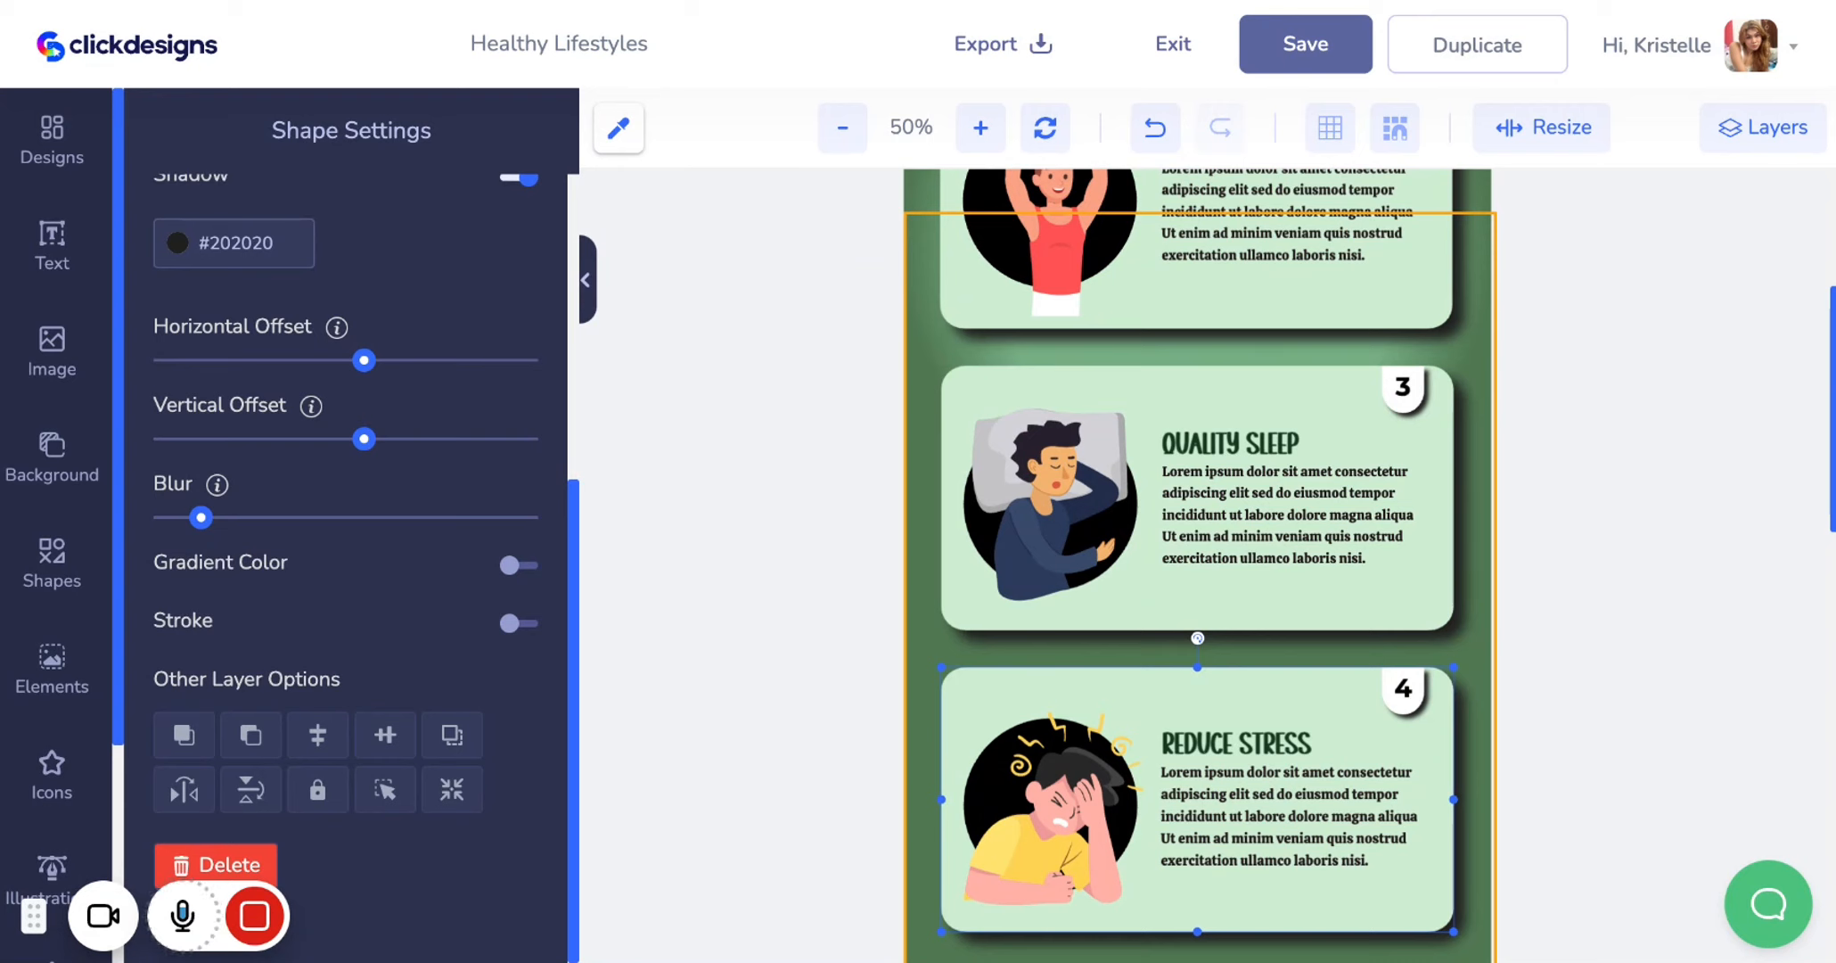
{"action": "scroll", "coordinate": [1197, 565], "scroll_direction": "up", "scroll_amount": 9}
{"action": "scroll", "coordinate": [1197, 565], "scroll_direction": "down", "scroll_amount": 2}
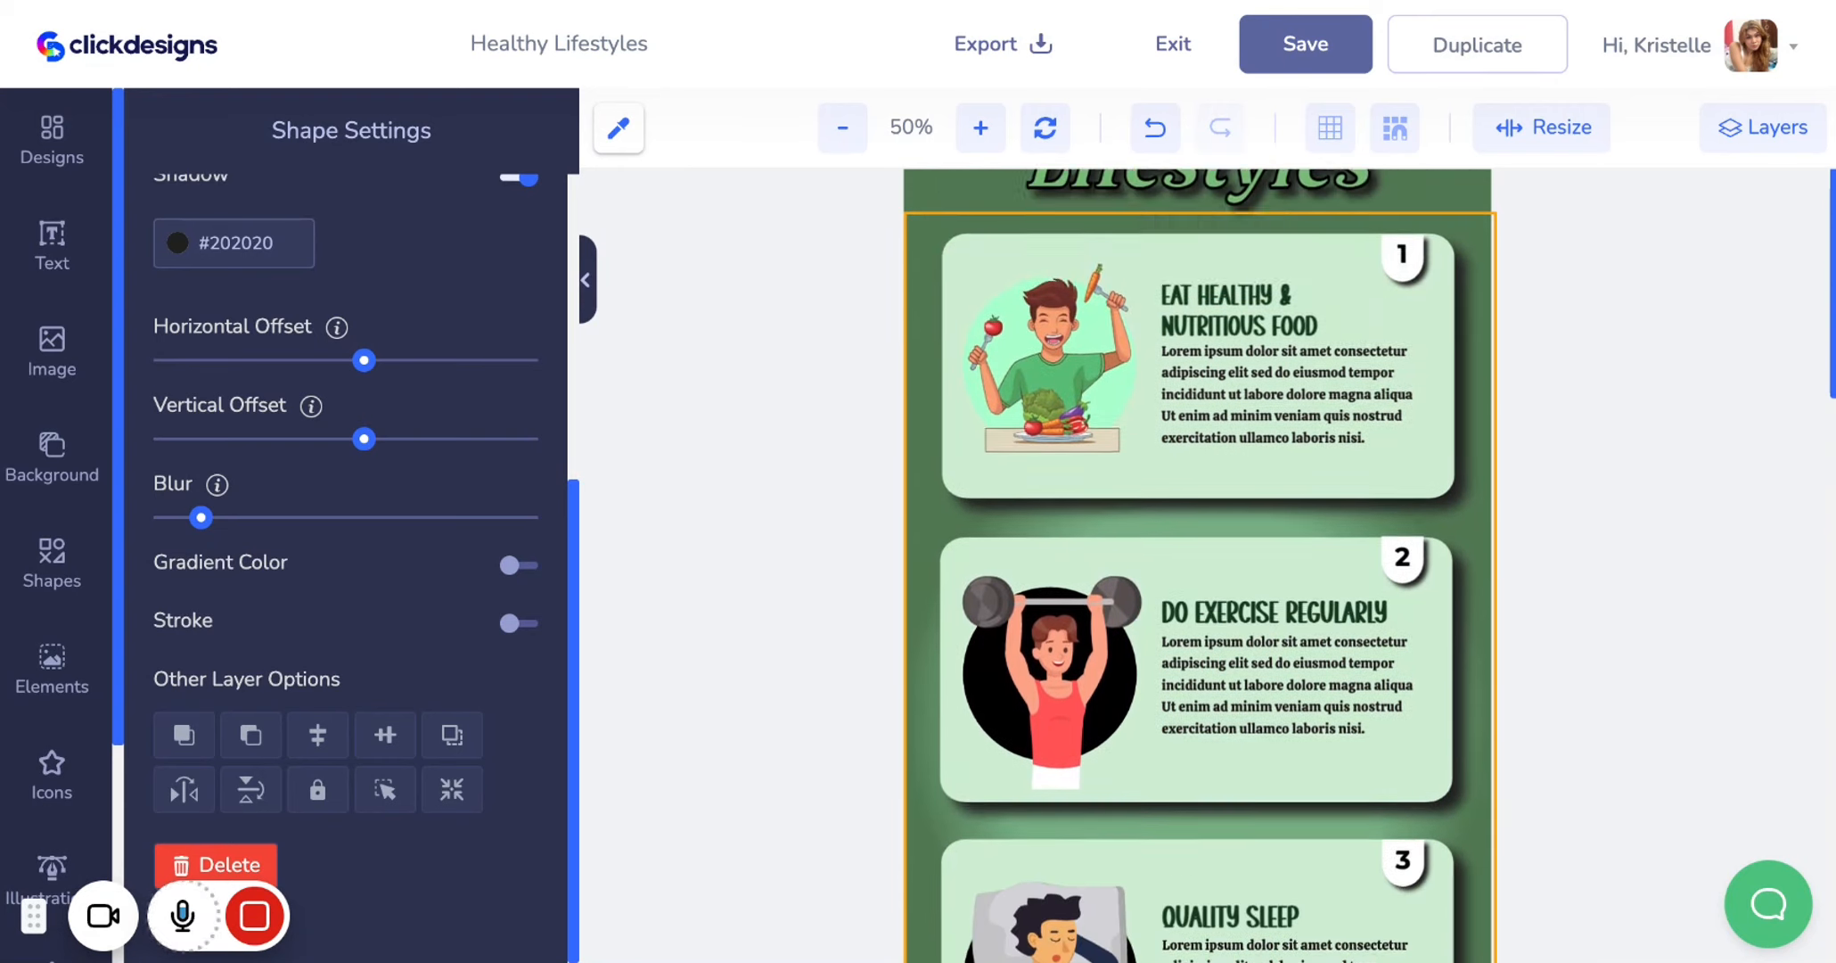
{"action": "scroll", "coordinate": [1197, 565], "scroll_direction": "down", "scroll_amount": 5}
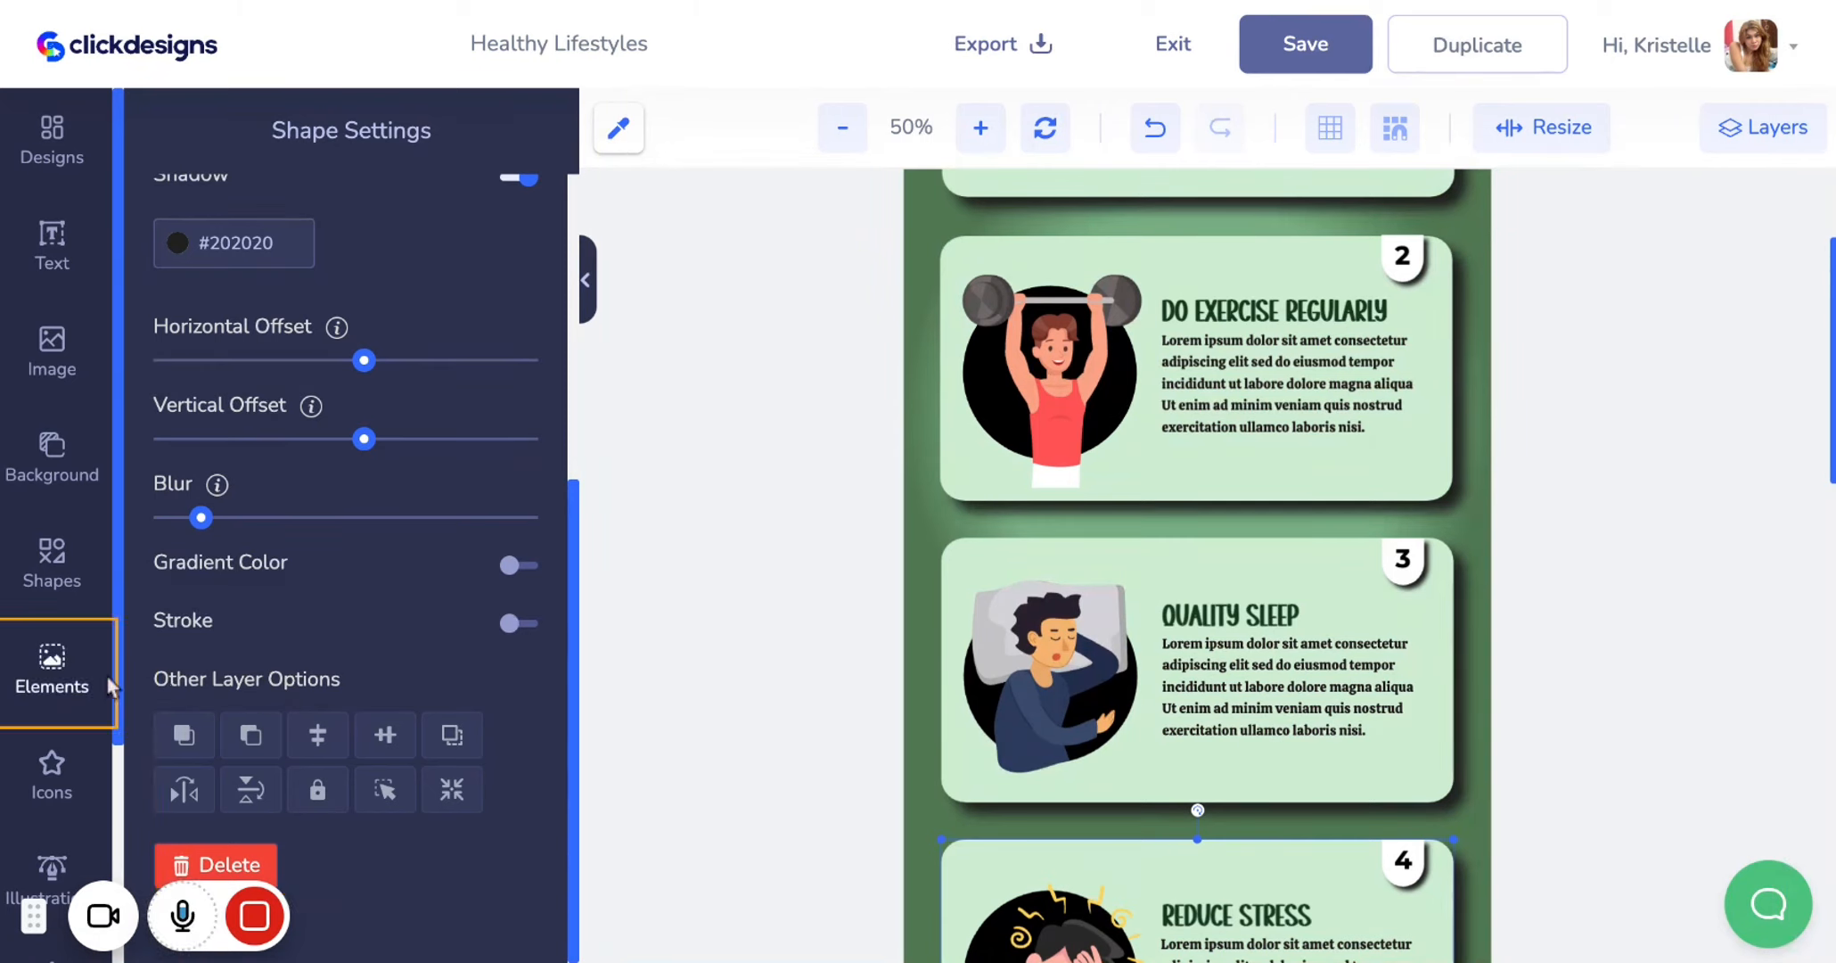
{"action": "scroll", "coordinate": [103, 664], "scroll_direction": "down", "scroll_amount": 2}
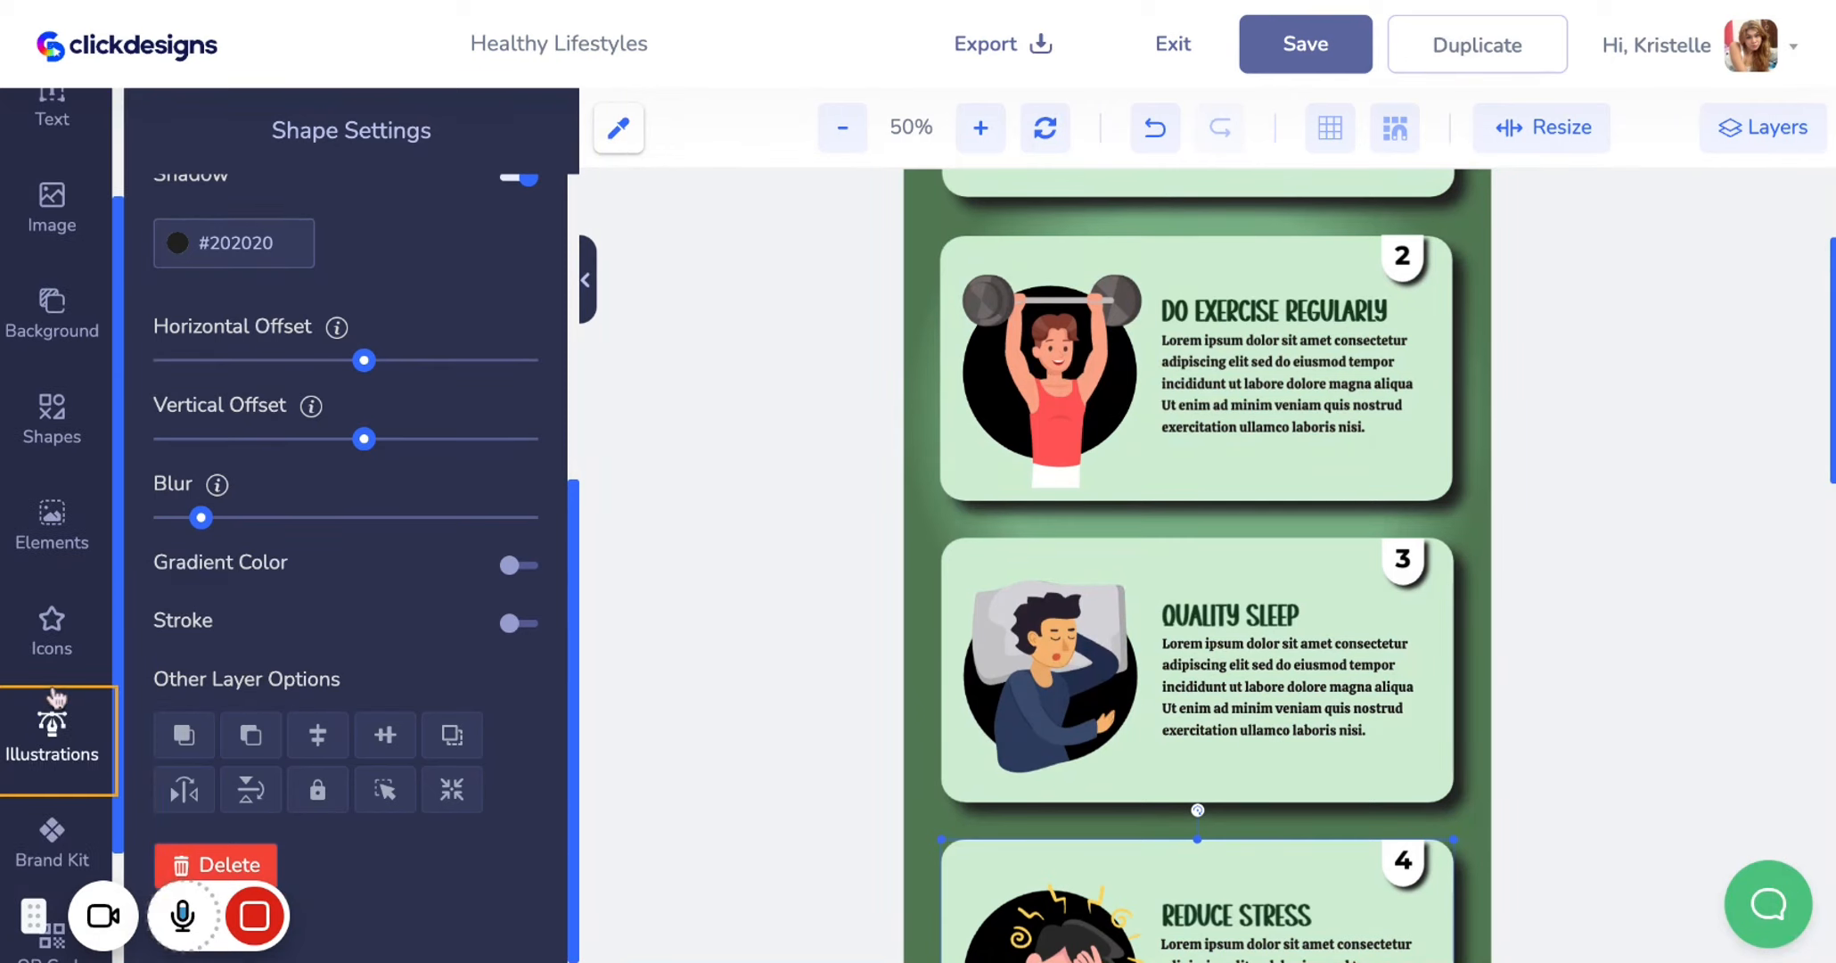
Browse the Icons, Illustrations, Elements and Shapes libraries for suitable graphics
{"action": "left_click", "coordinate": [92, 632]}
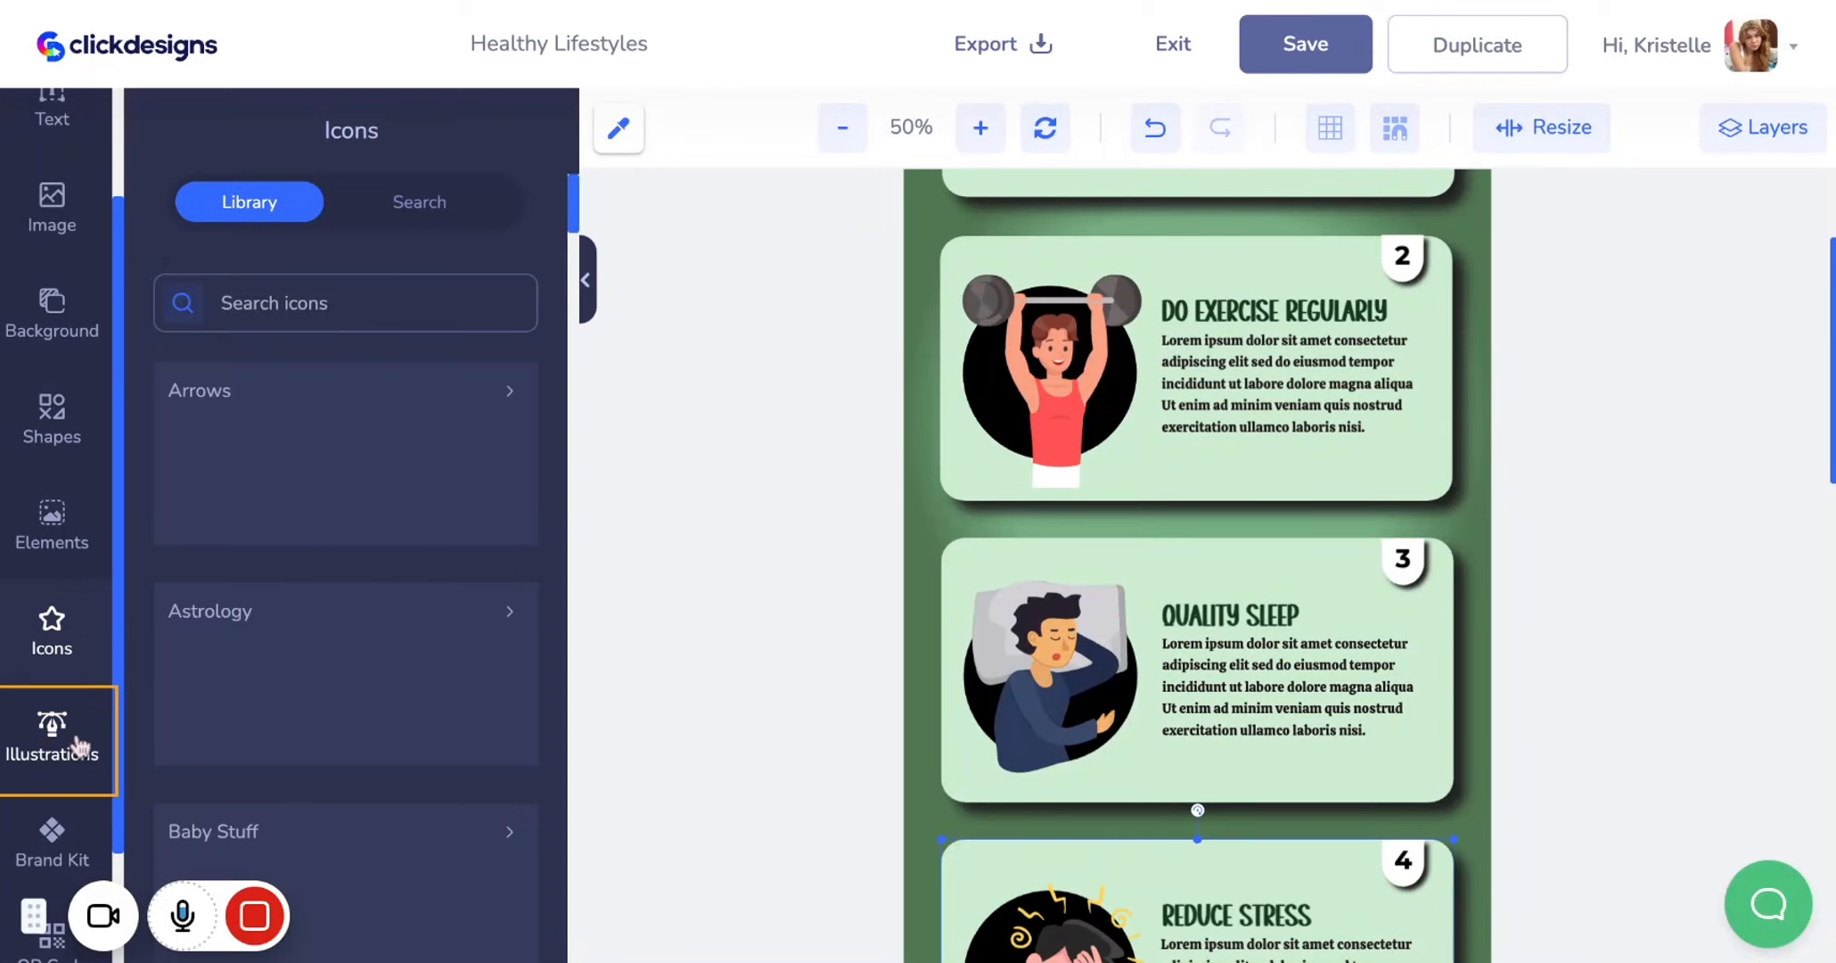
{"action": "left_click", "coordinate": [61, 740]}
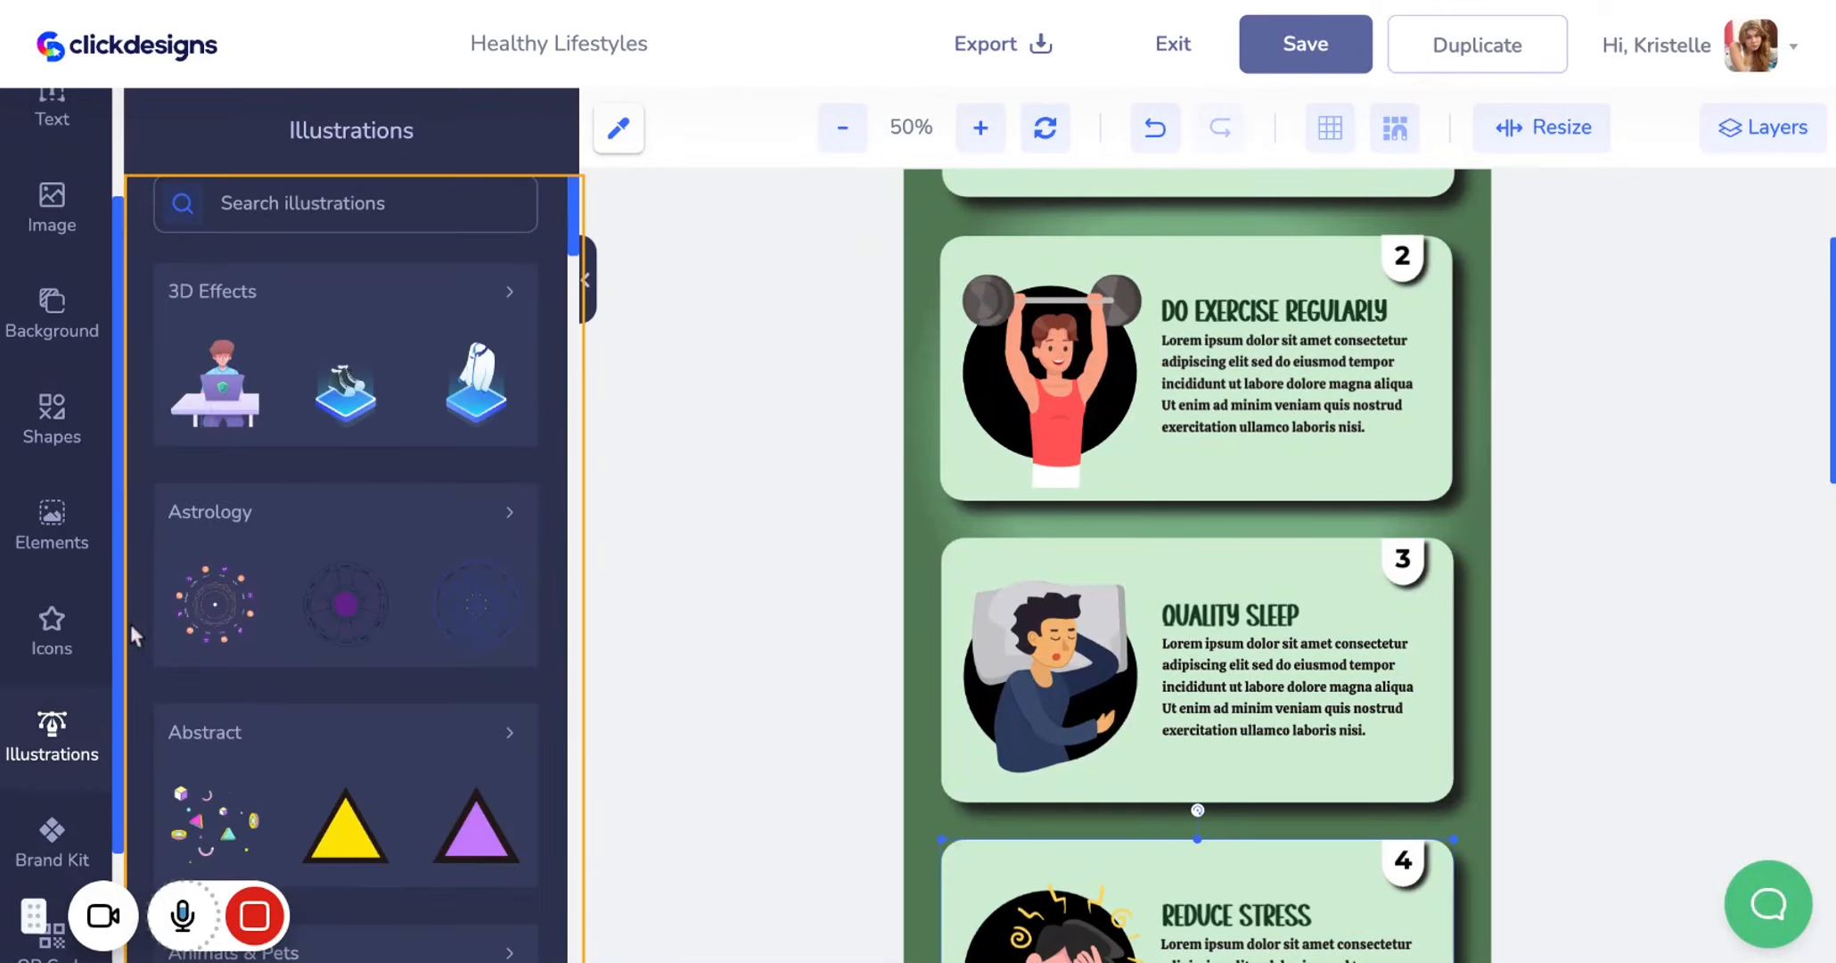
{"action": "left_click", "coordinate": [101, 546]}
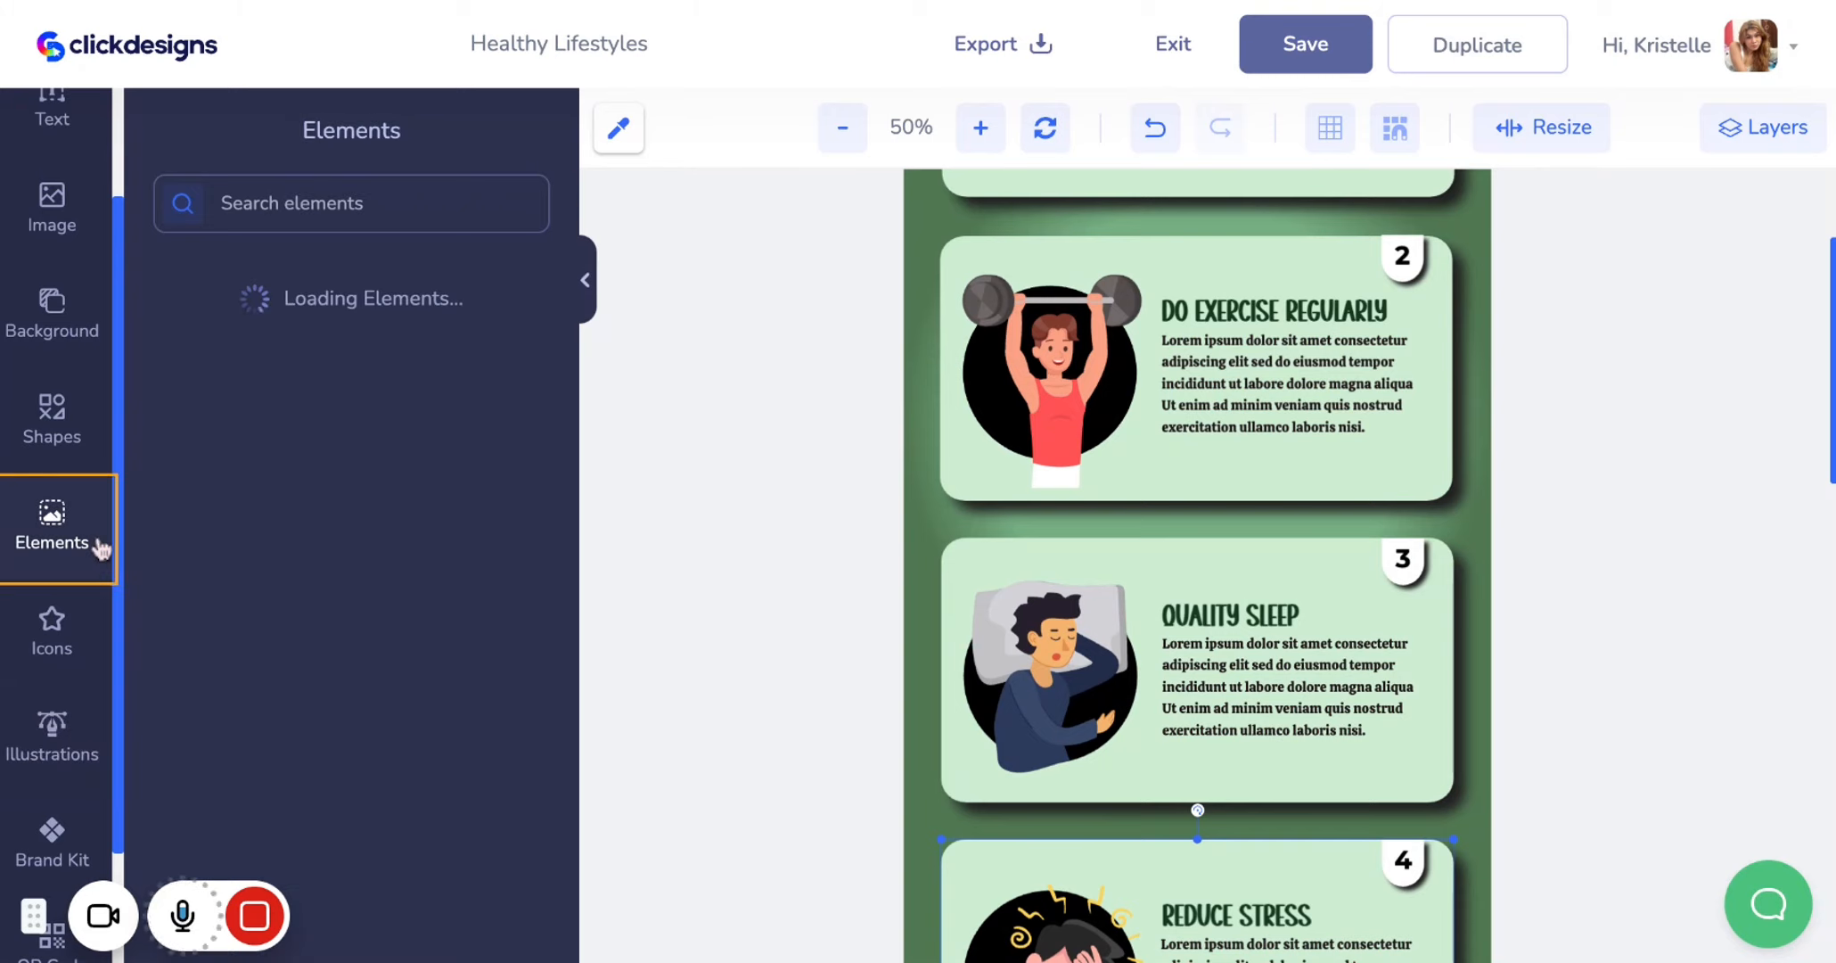
{"action": "left_click", "coordinate": [86, 440]}
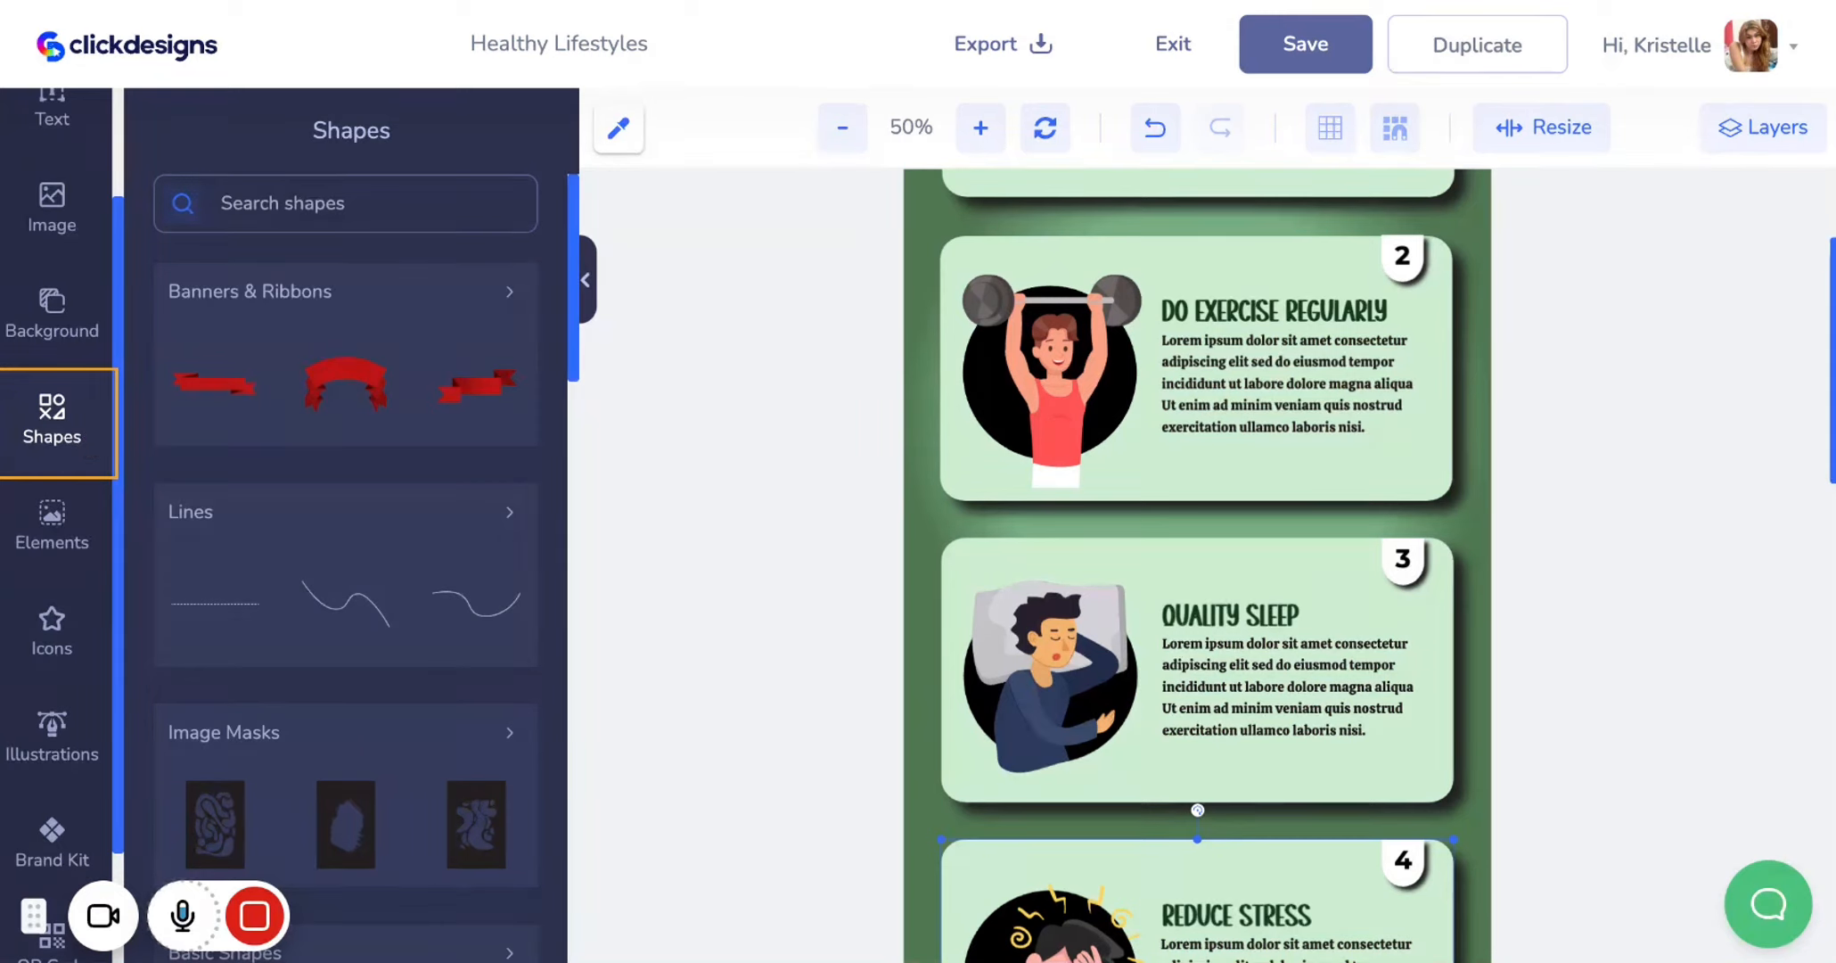
{"action": "left_click", "coordinate": [95, 742]}
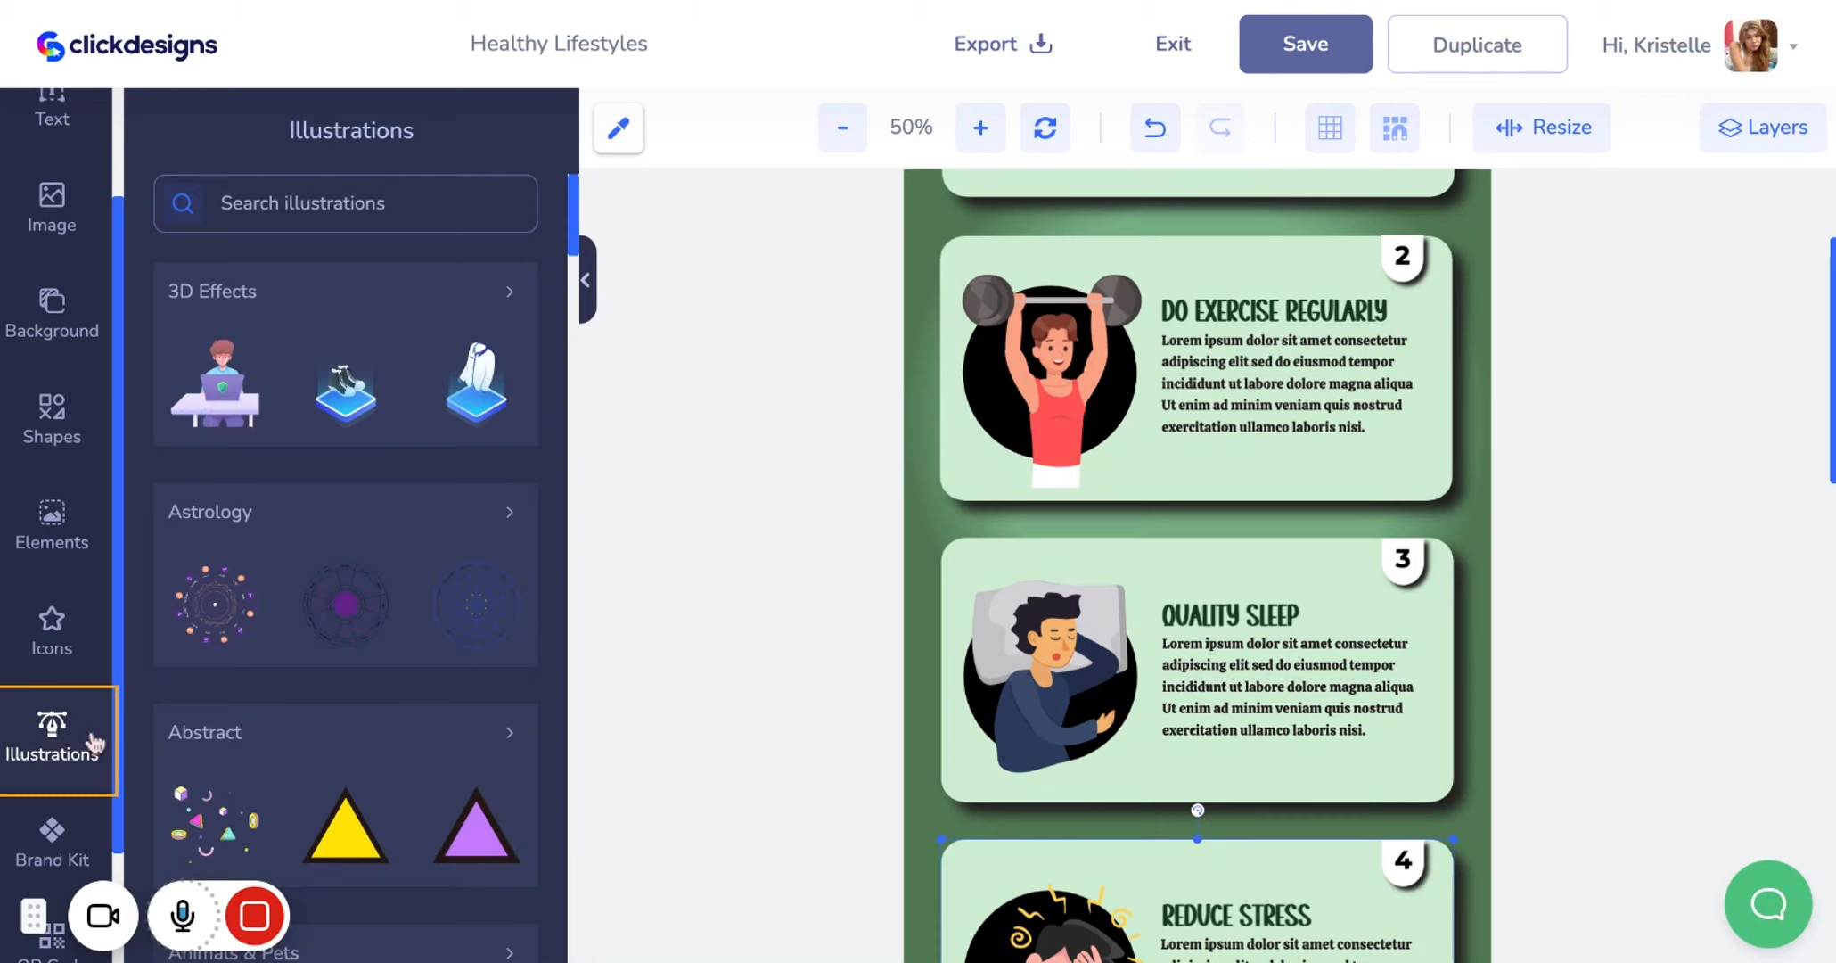
{"action": "scroll", "coordinate": [356, 574], "scroll_direction": "down", "scroll_amount": 1}
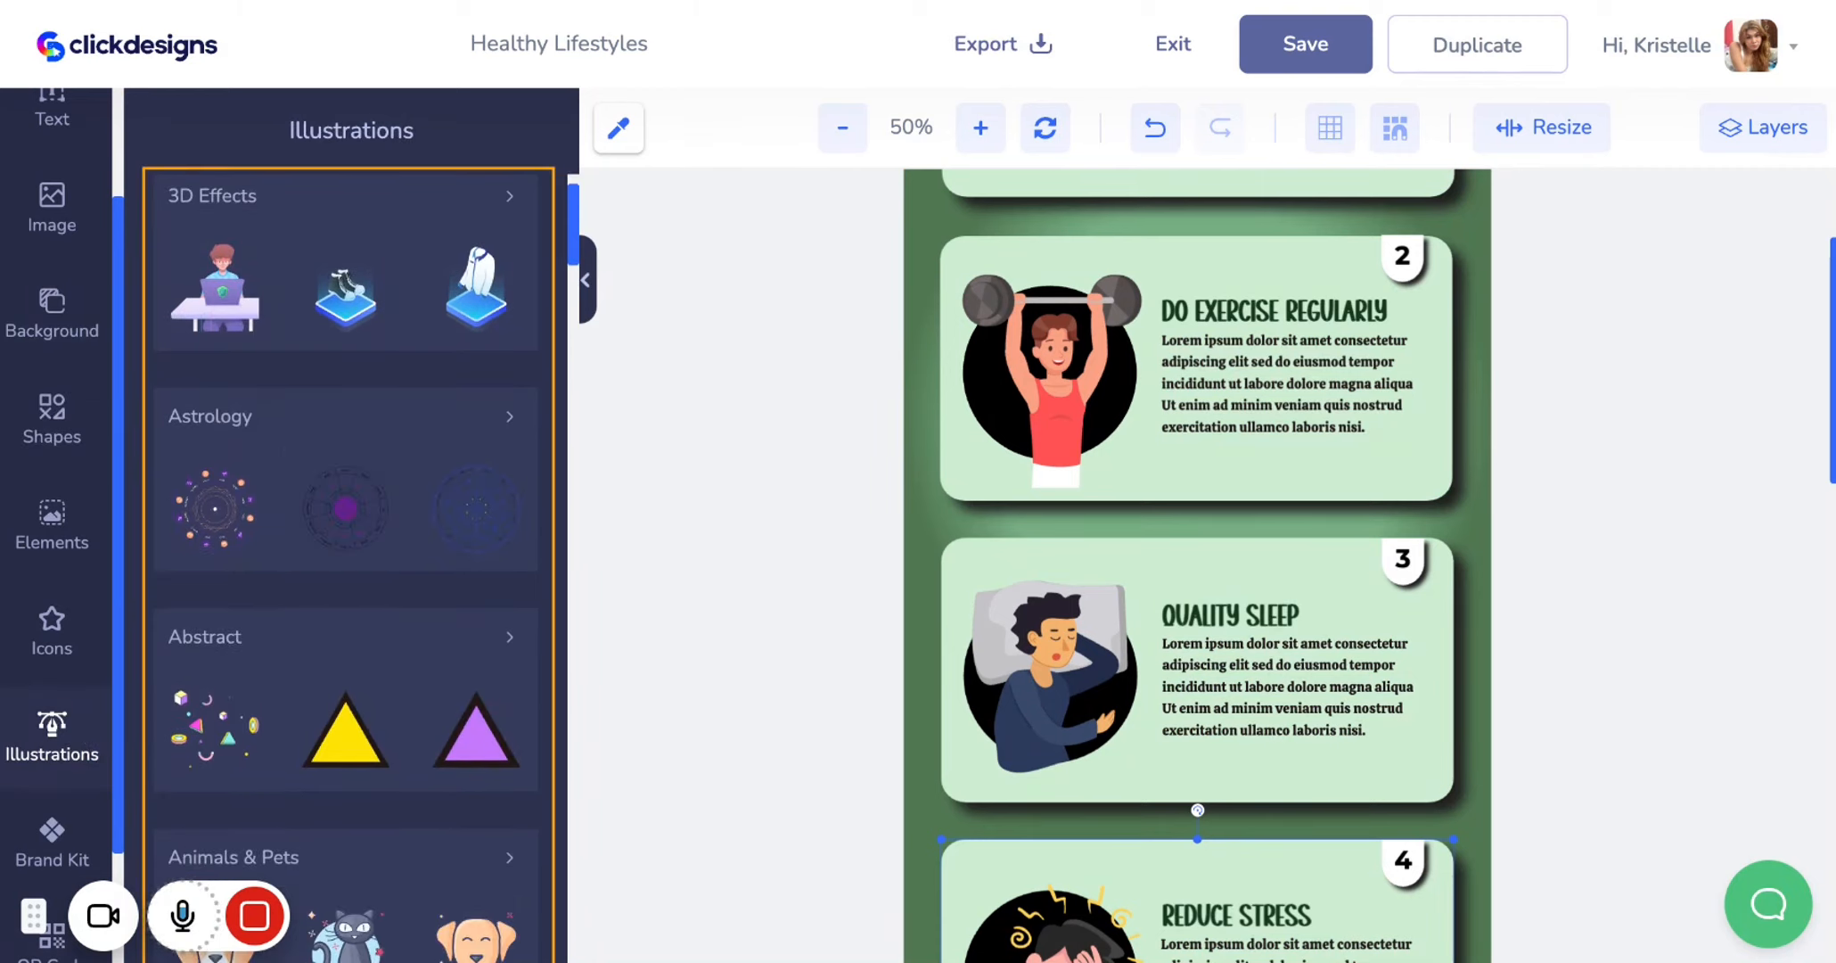
{"action": "scroll", "coordinate": [397, 468], "scroll_direction": "down", "scroll_amount": 5}
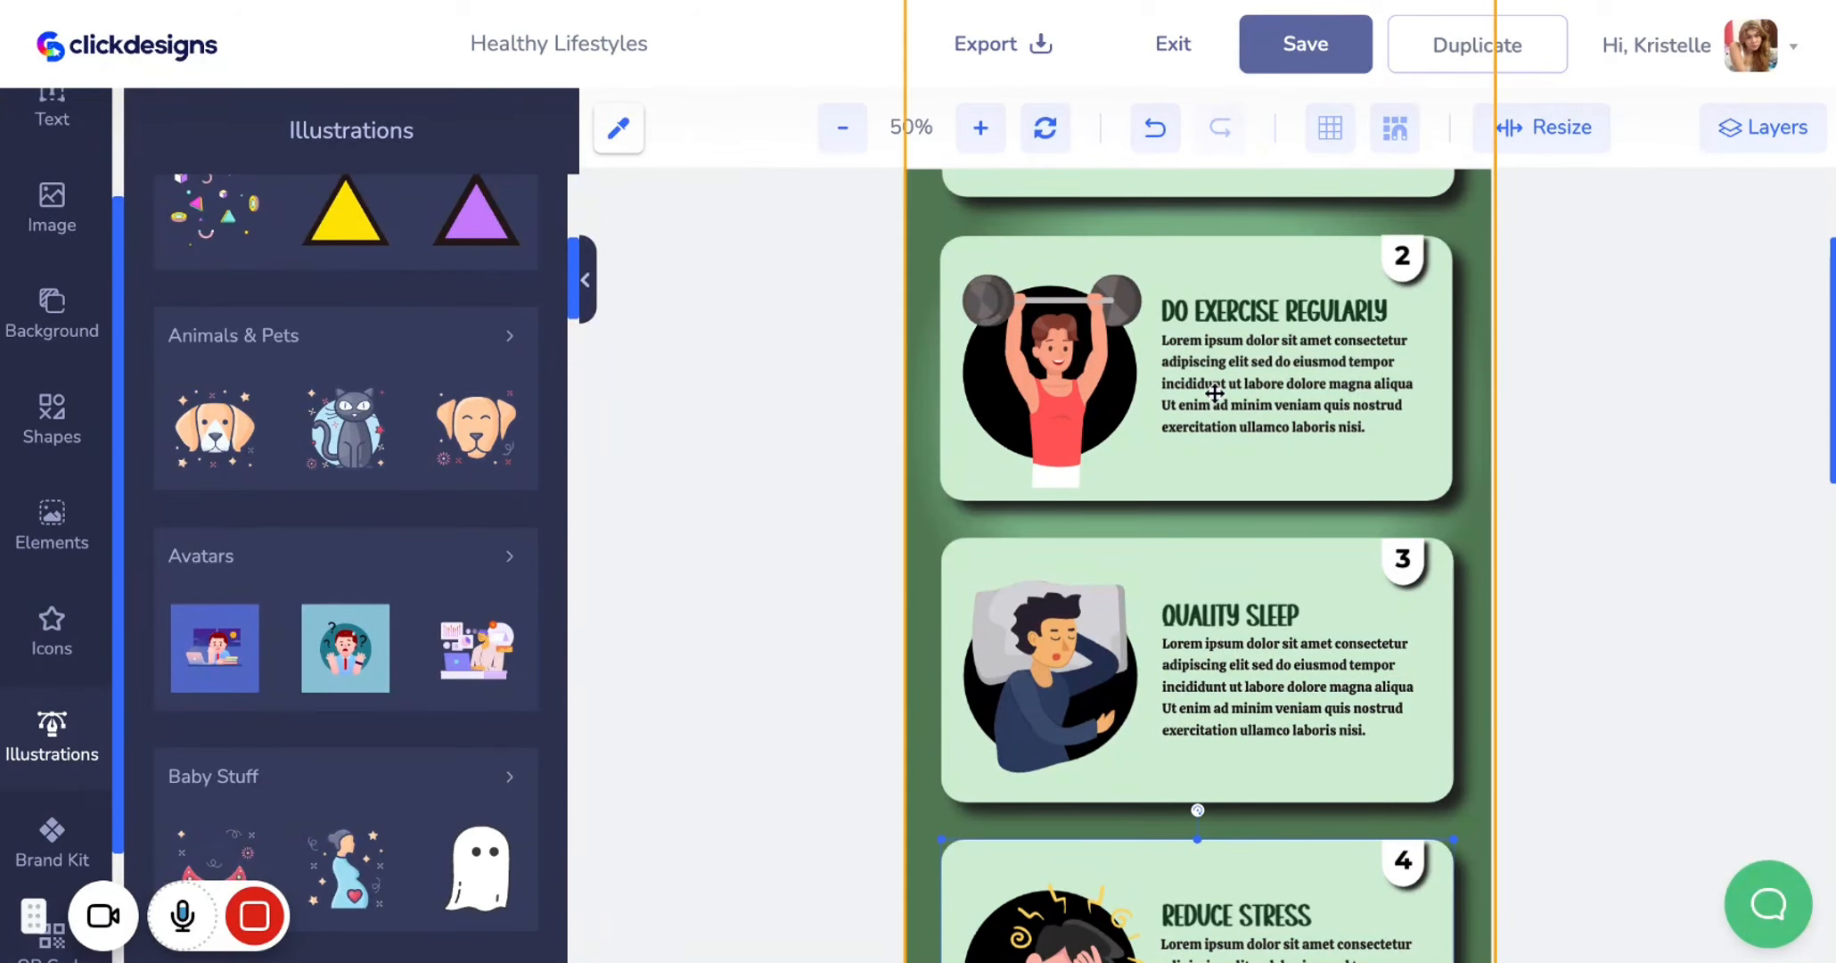
{"action": "scroll", "coordinate": [1214, 392], "scroll_direction": "up", "scroll_amount": 5}
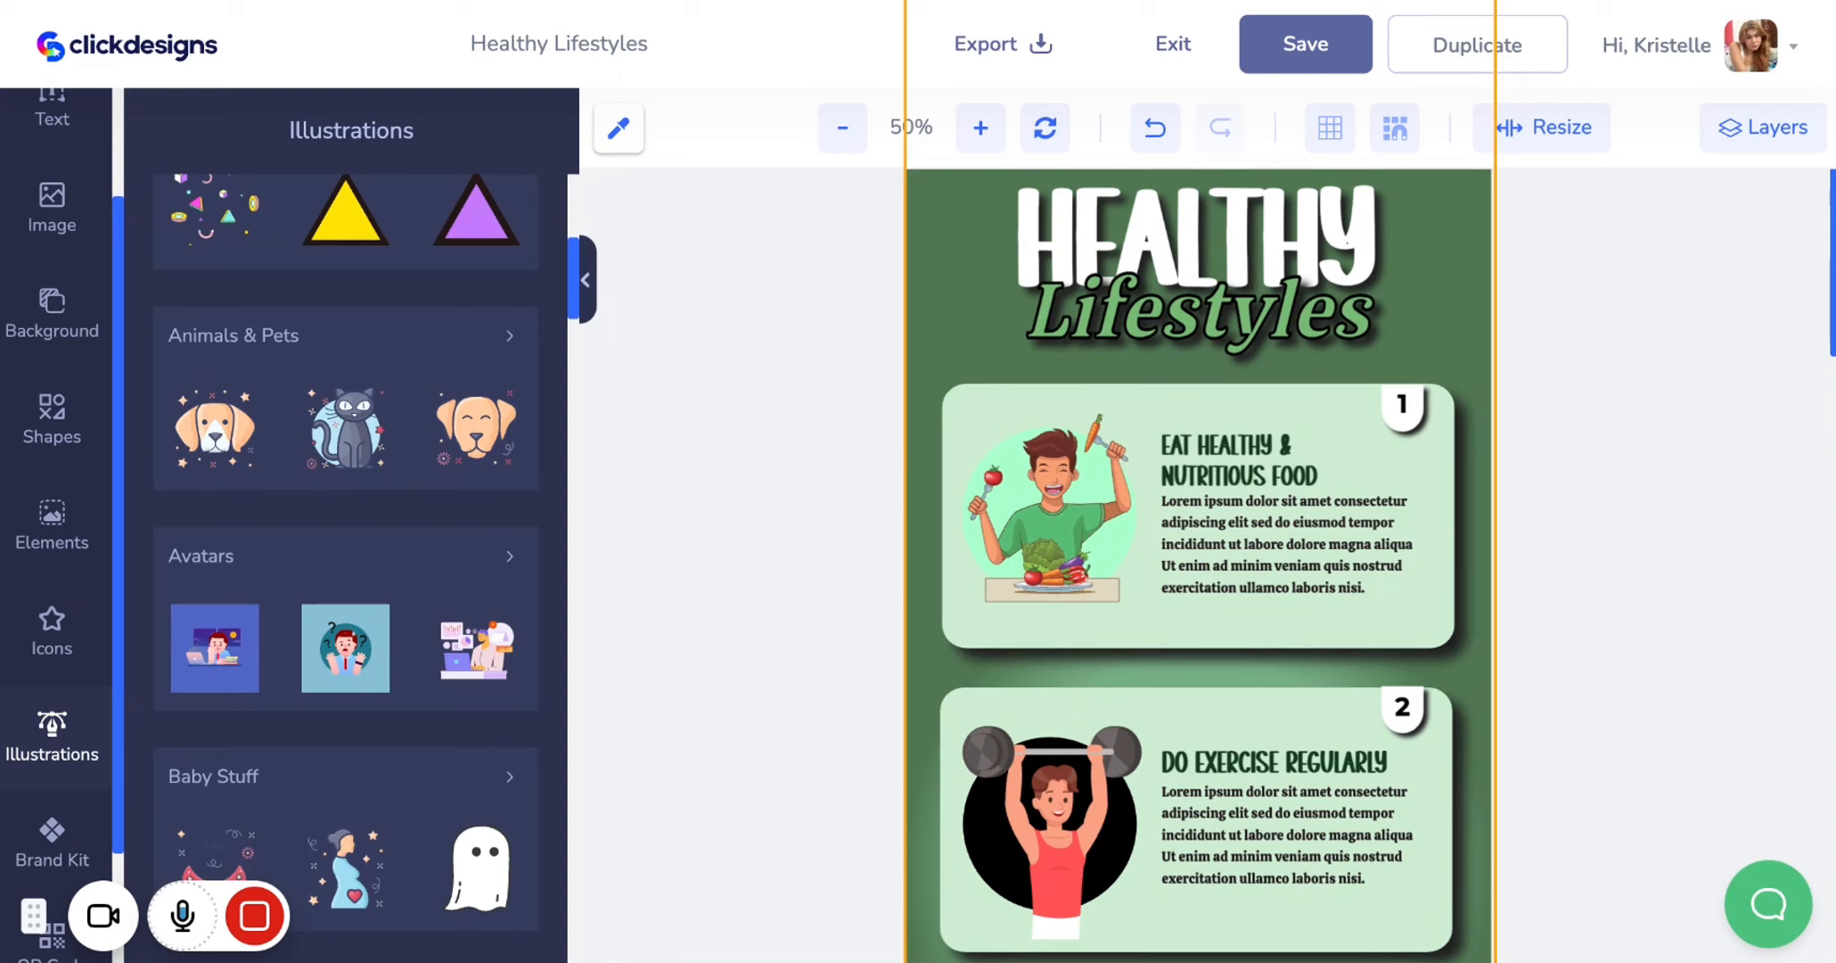
{"action": "scroll", "coordinate": [478, 624], "scroll_direction": "up", "scroll_amount": 6}
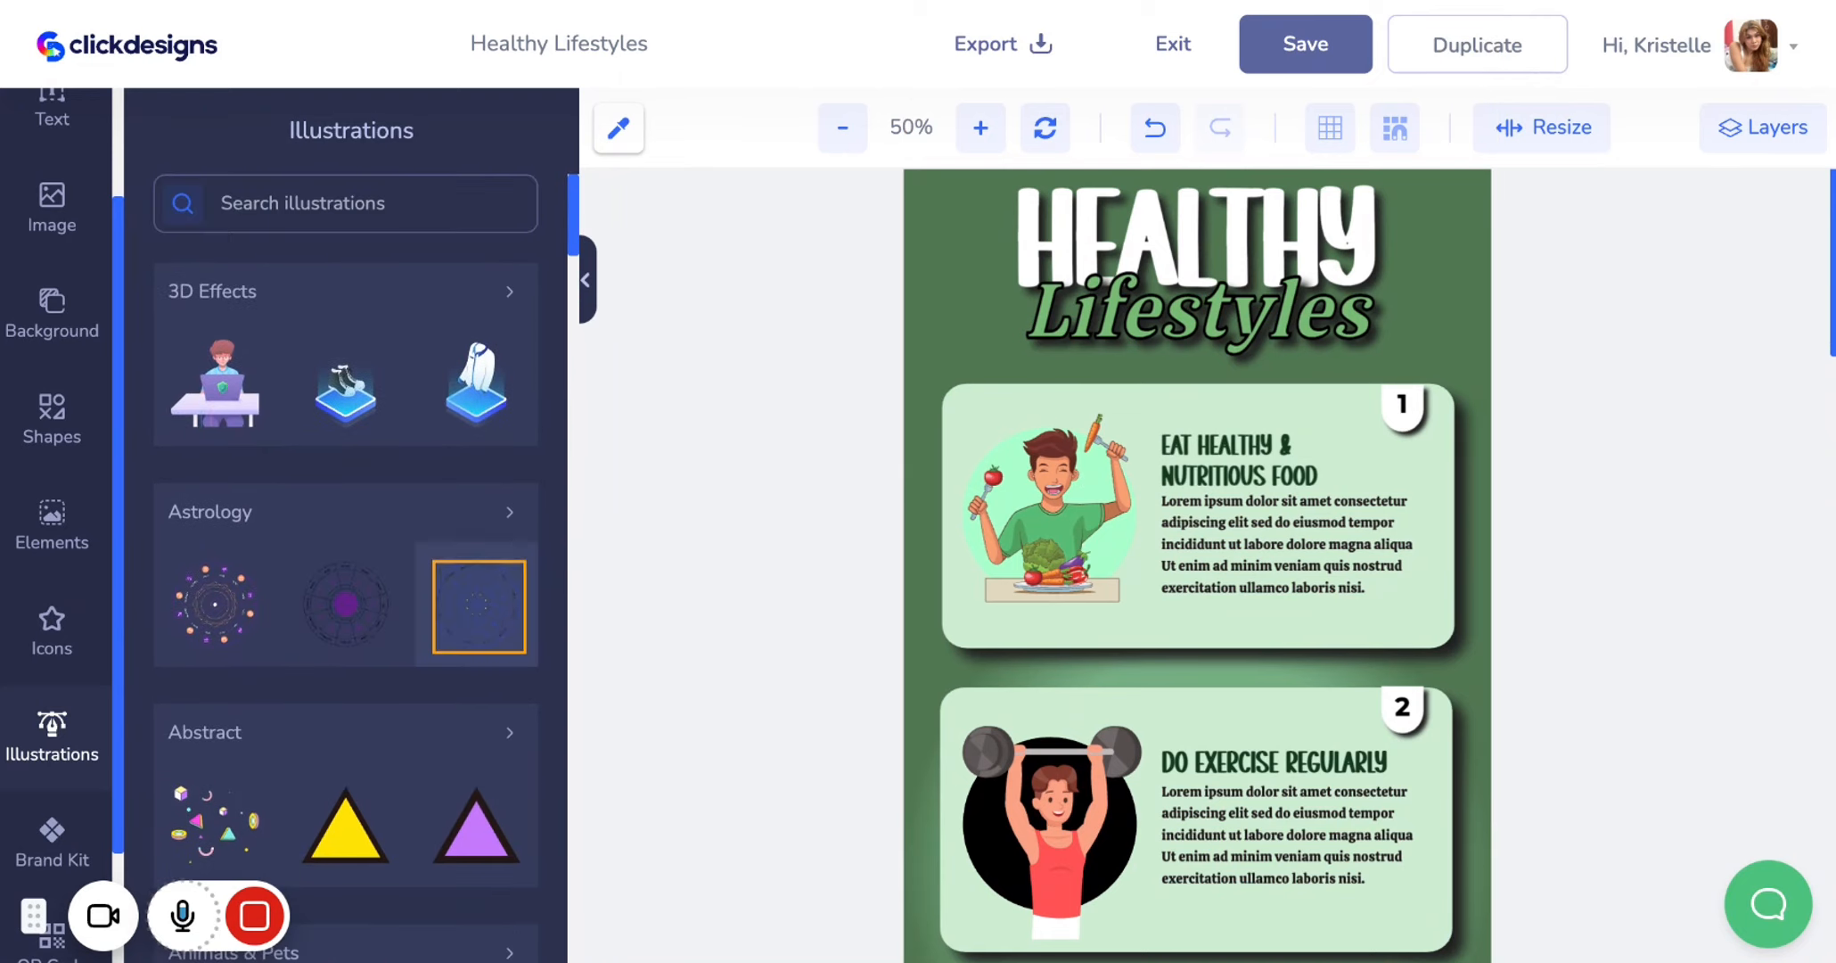
Search the illustrations for food and add the spaghetti plate illustration to the design
{"action": "mouse_move", "coordinate": [255, 918]}
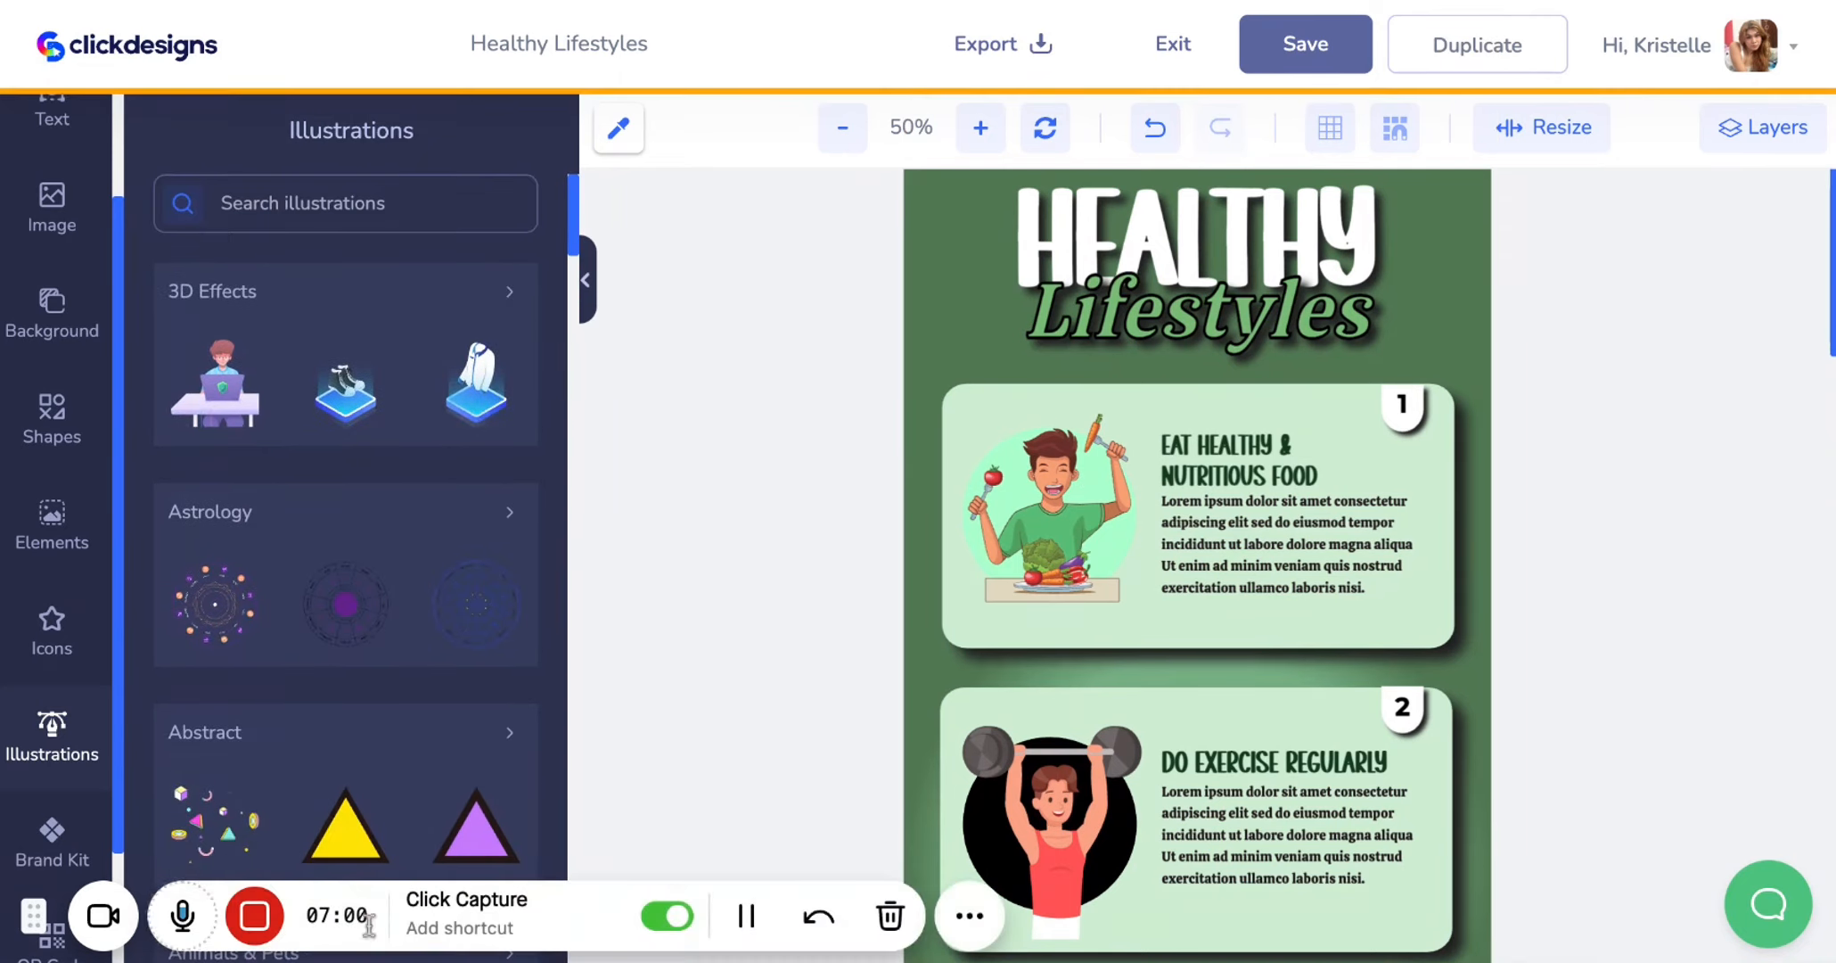
{"action": "left_click", "coordinate": [747, 918]}
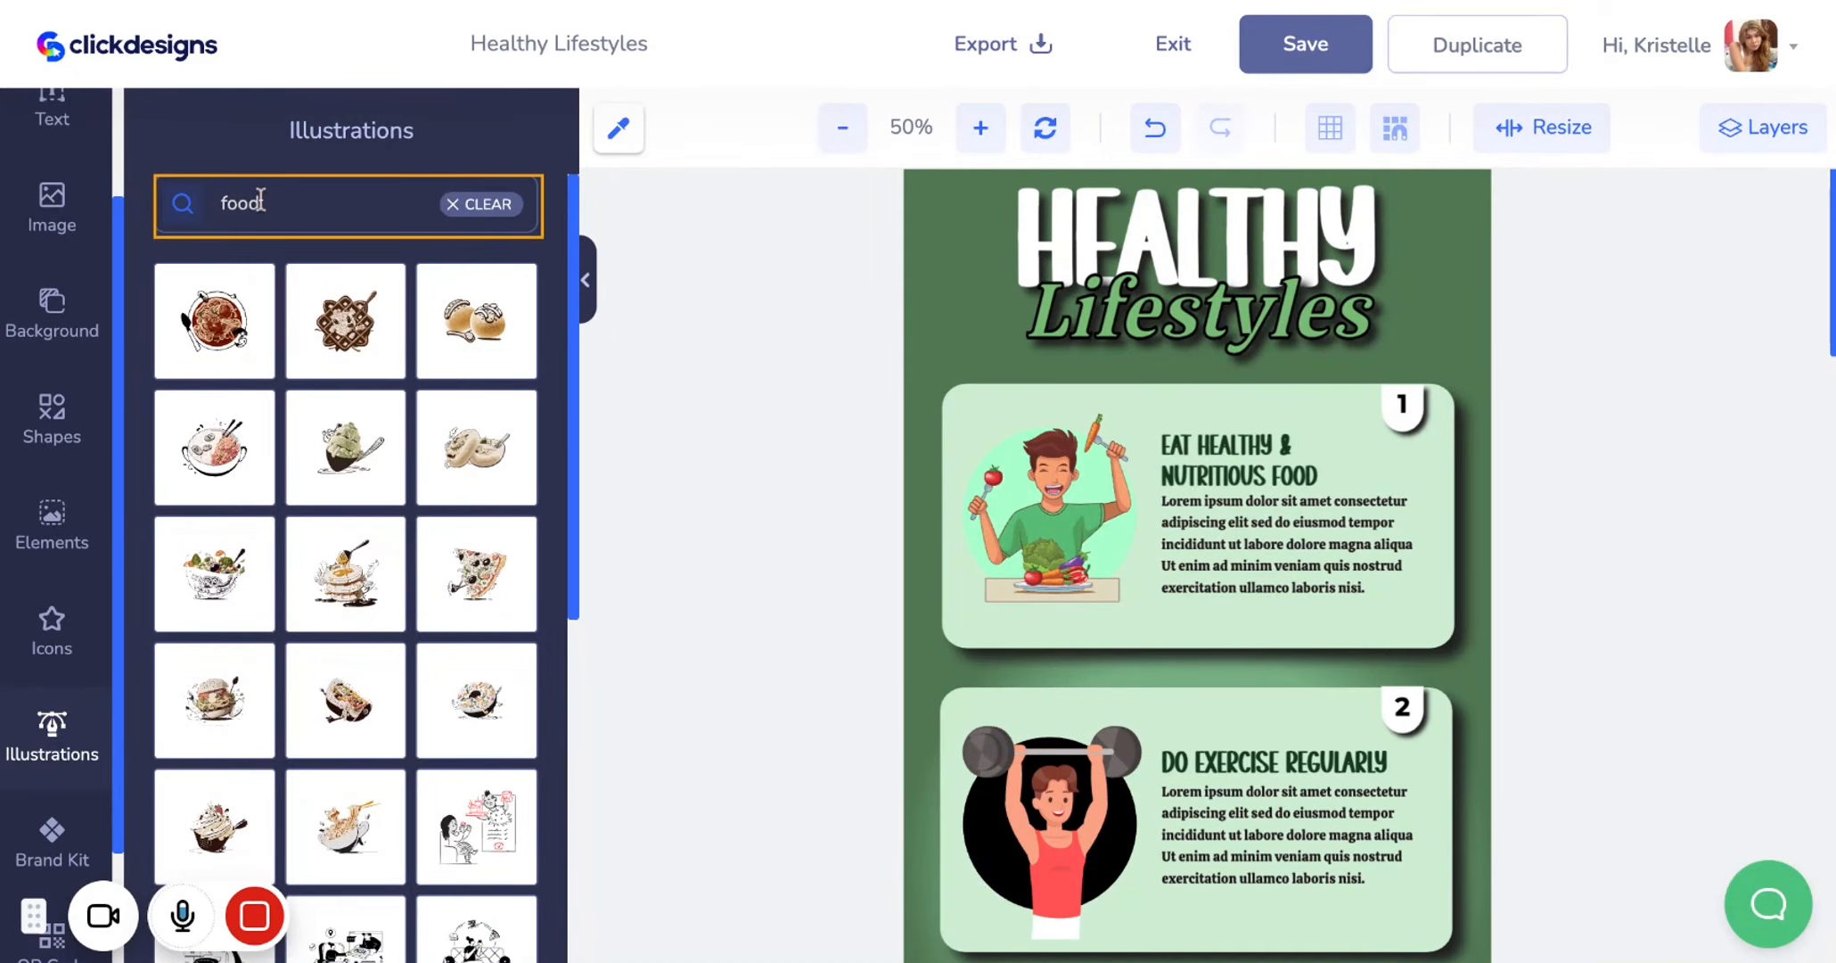
{"action": "scroll", "coordinate": [312, 534], "scroll_direction": "down", "scroll_amount": 4}
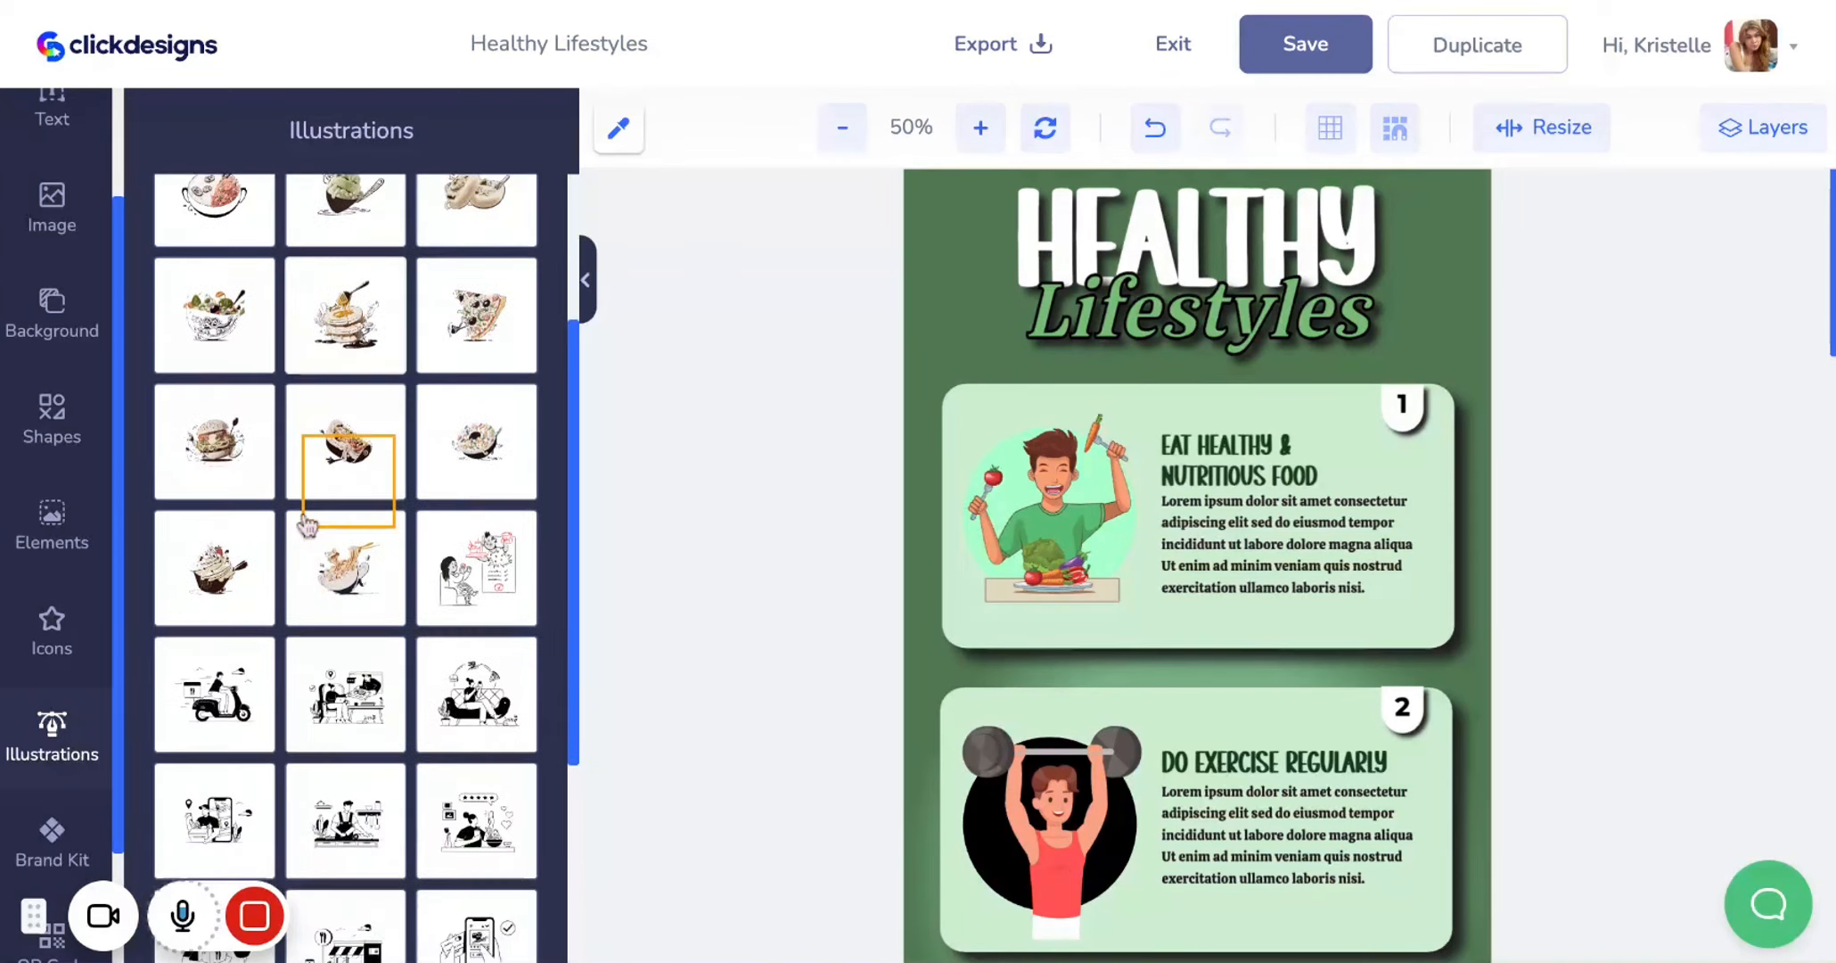
{"action": "scroll", "coordinate": [307, 524], "scroll_direction": "down", "scroll_amount": 3}
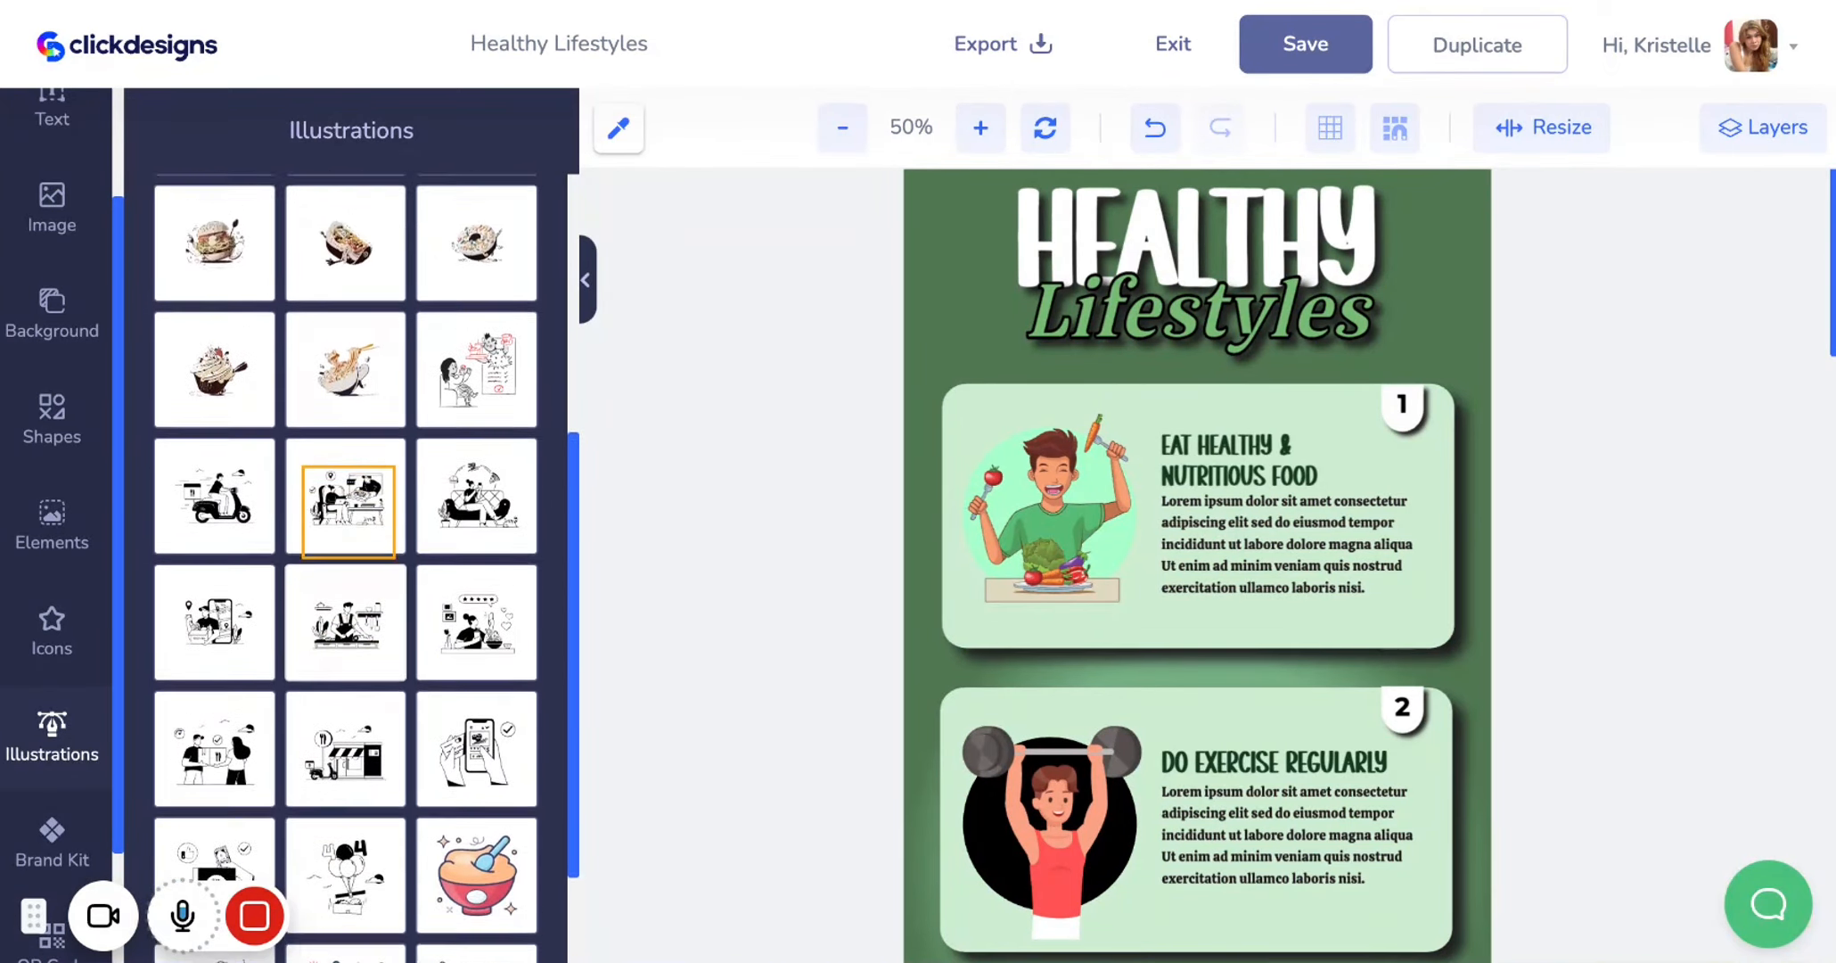
{"action": "scroll", "coordinate": [348, 499], "scroll_direction": "up", "scroll_amount": 4}
{"action": "scroll", "coordinate": [347, 490], "scroll_direction": "up", "scroll_amount": 4}
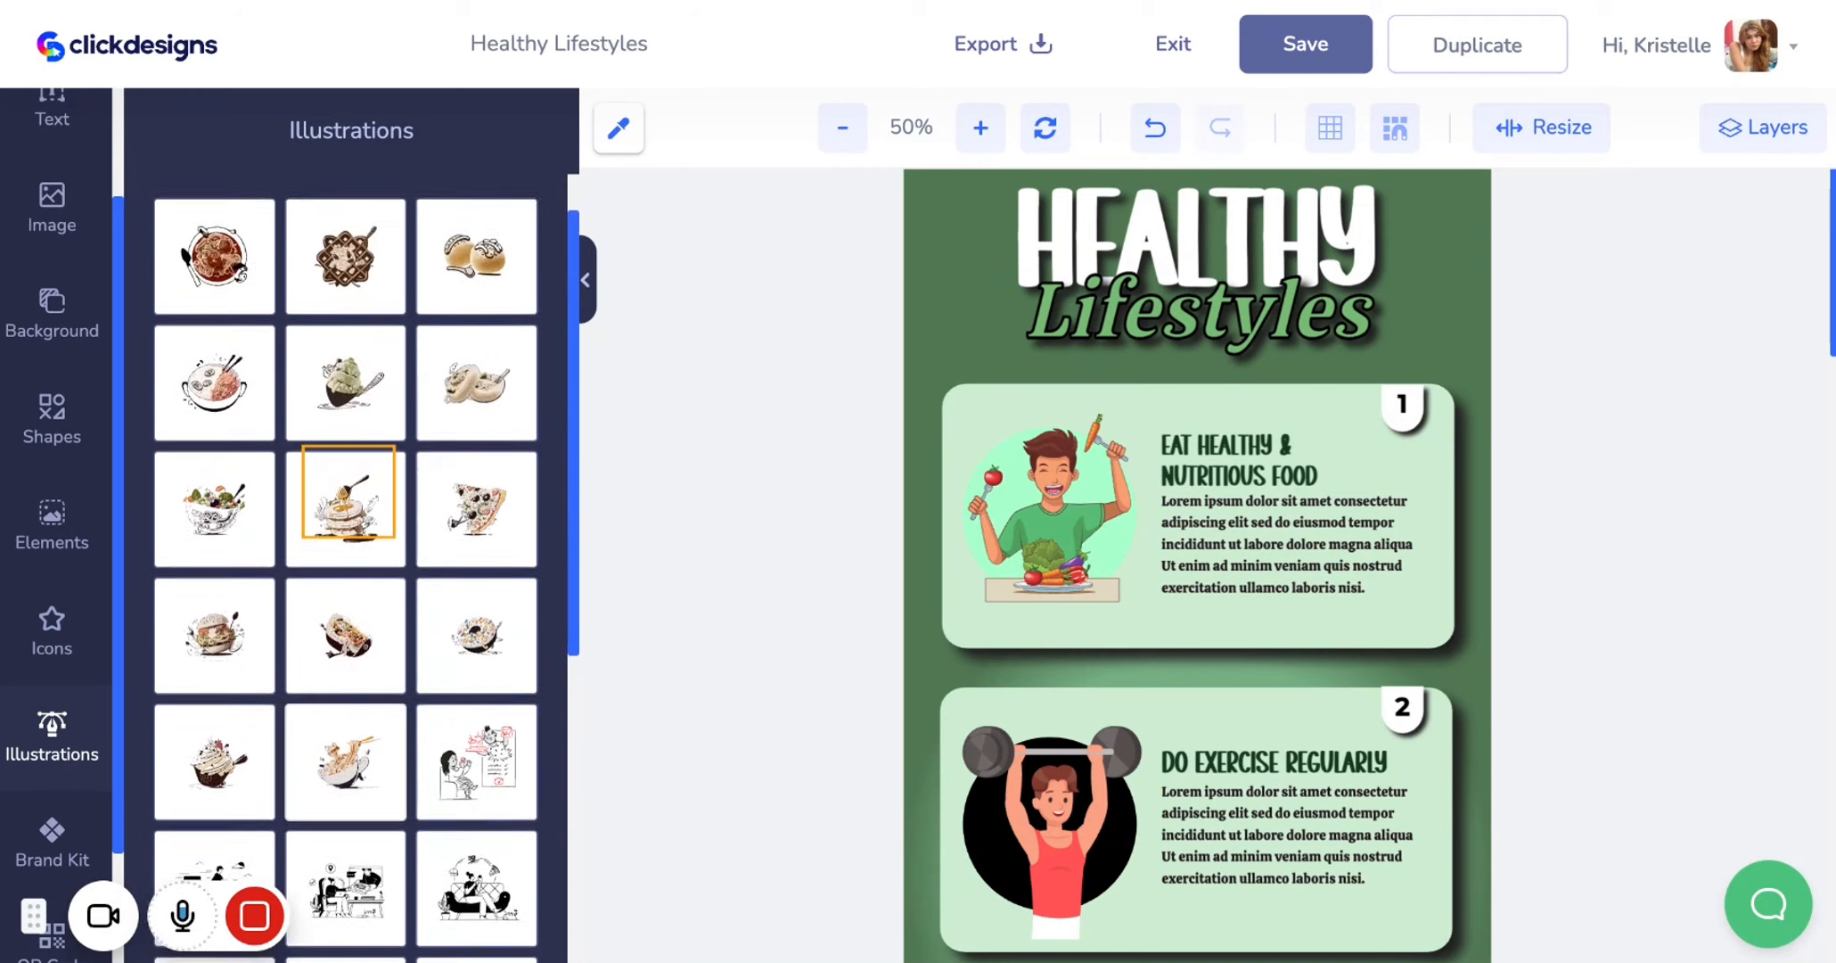
{"action": "left_click", "coordinate": [211, 345]}
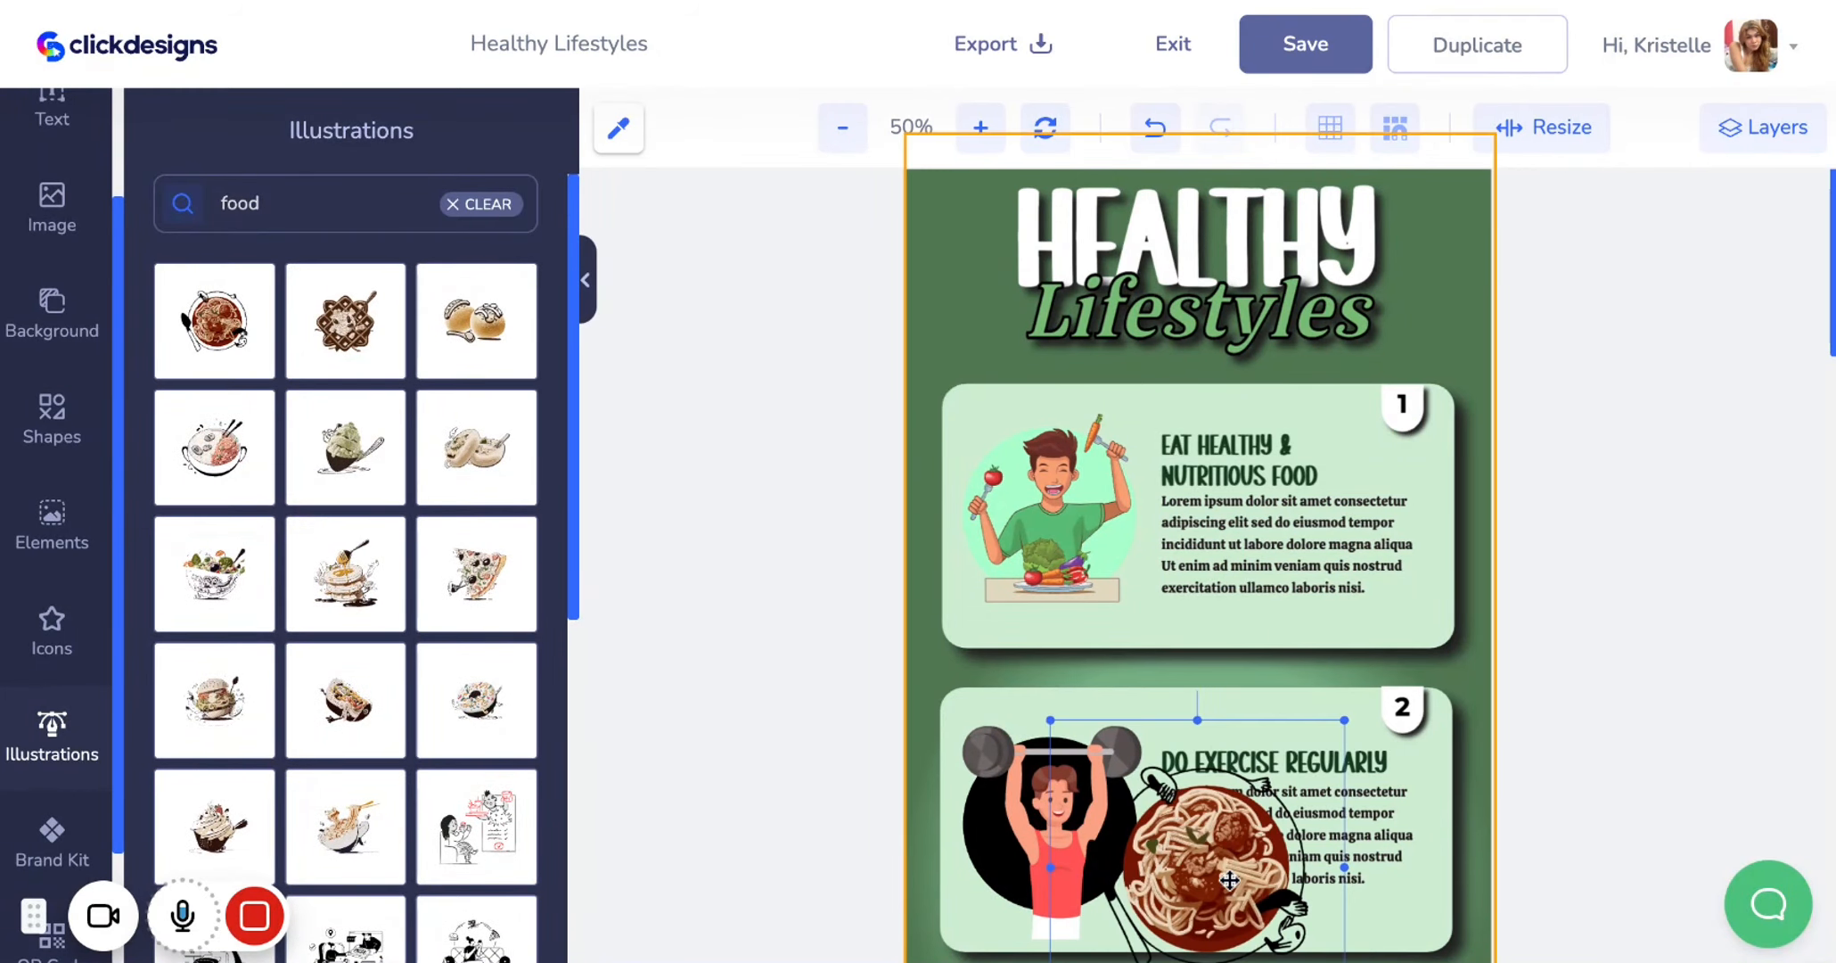
Move the spaghetti illustration onto the first card and delete the card's original man illustration
{"action": "left_click_drag", "start_coordinate": [1227, 881], "coordinate": [1296, 494]}
{"action": "left_click", "coordinate": [1211, 871]}
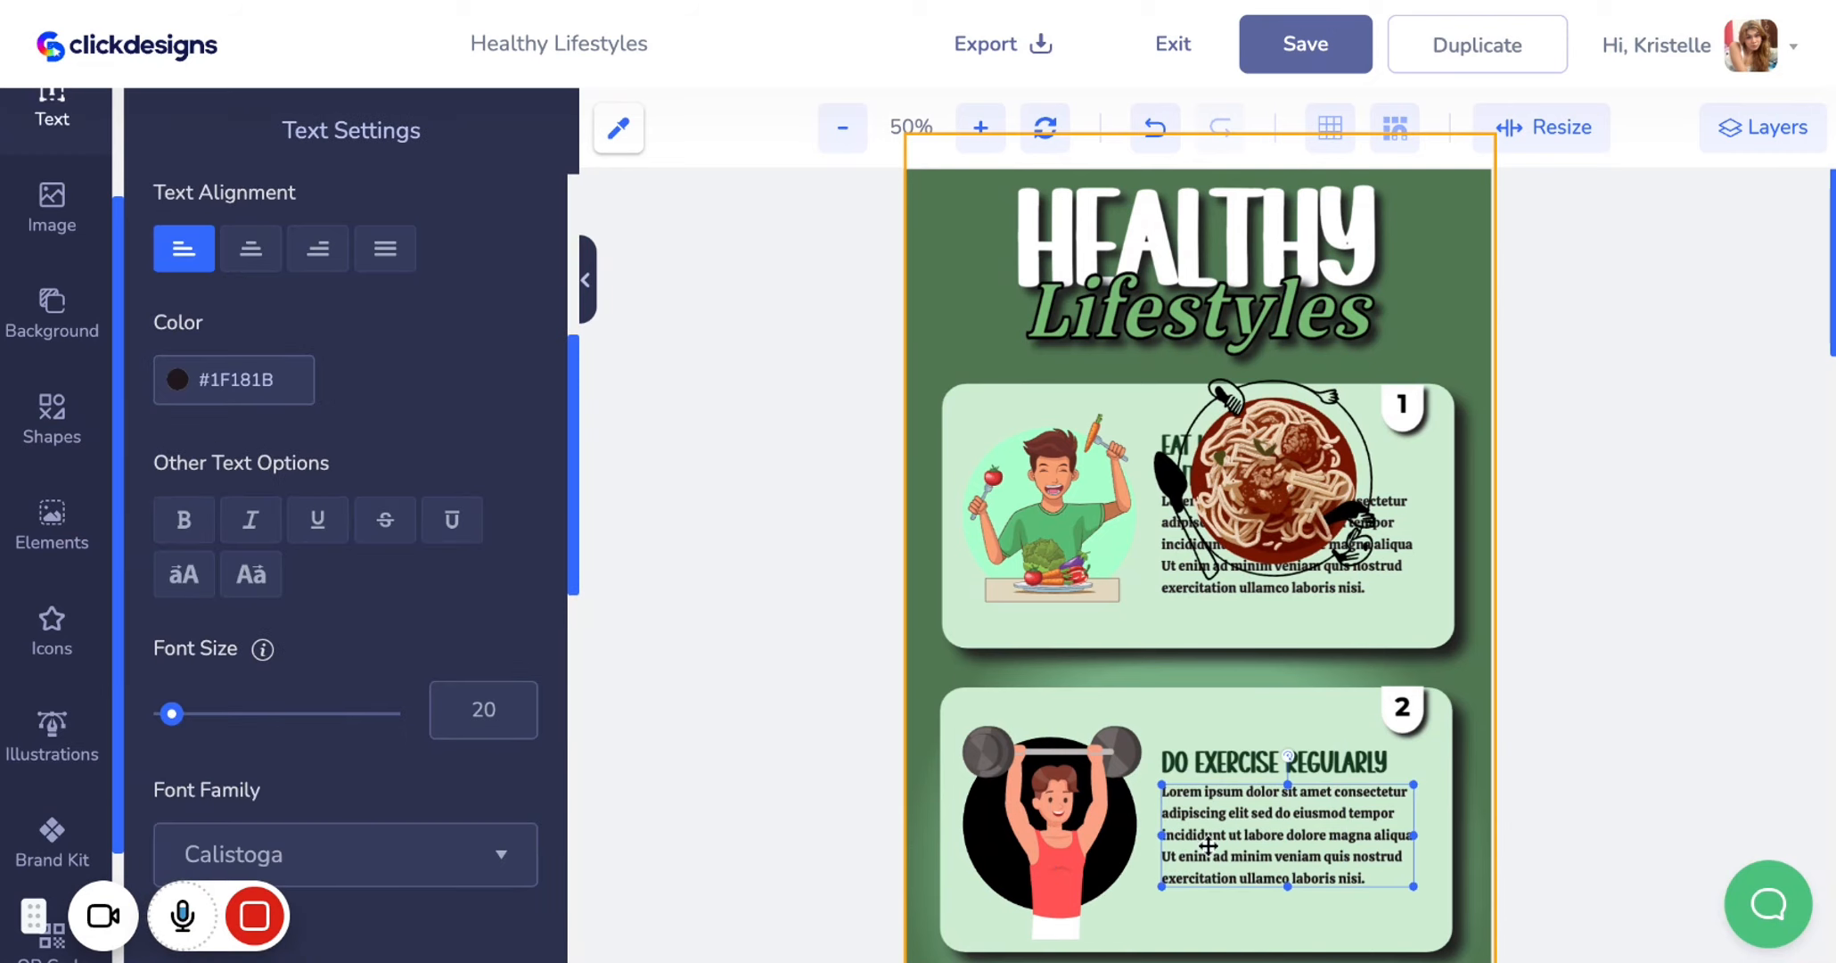
{"action": "left_click", "coordinate": [1259, 527]}
{"action": "left_click", "coordinate": [1072, 524]}
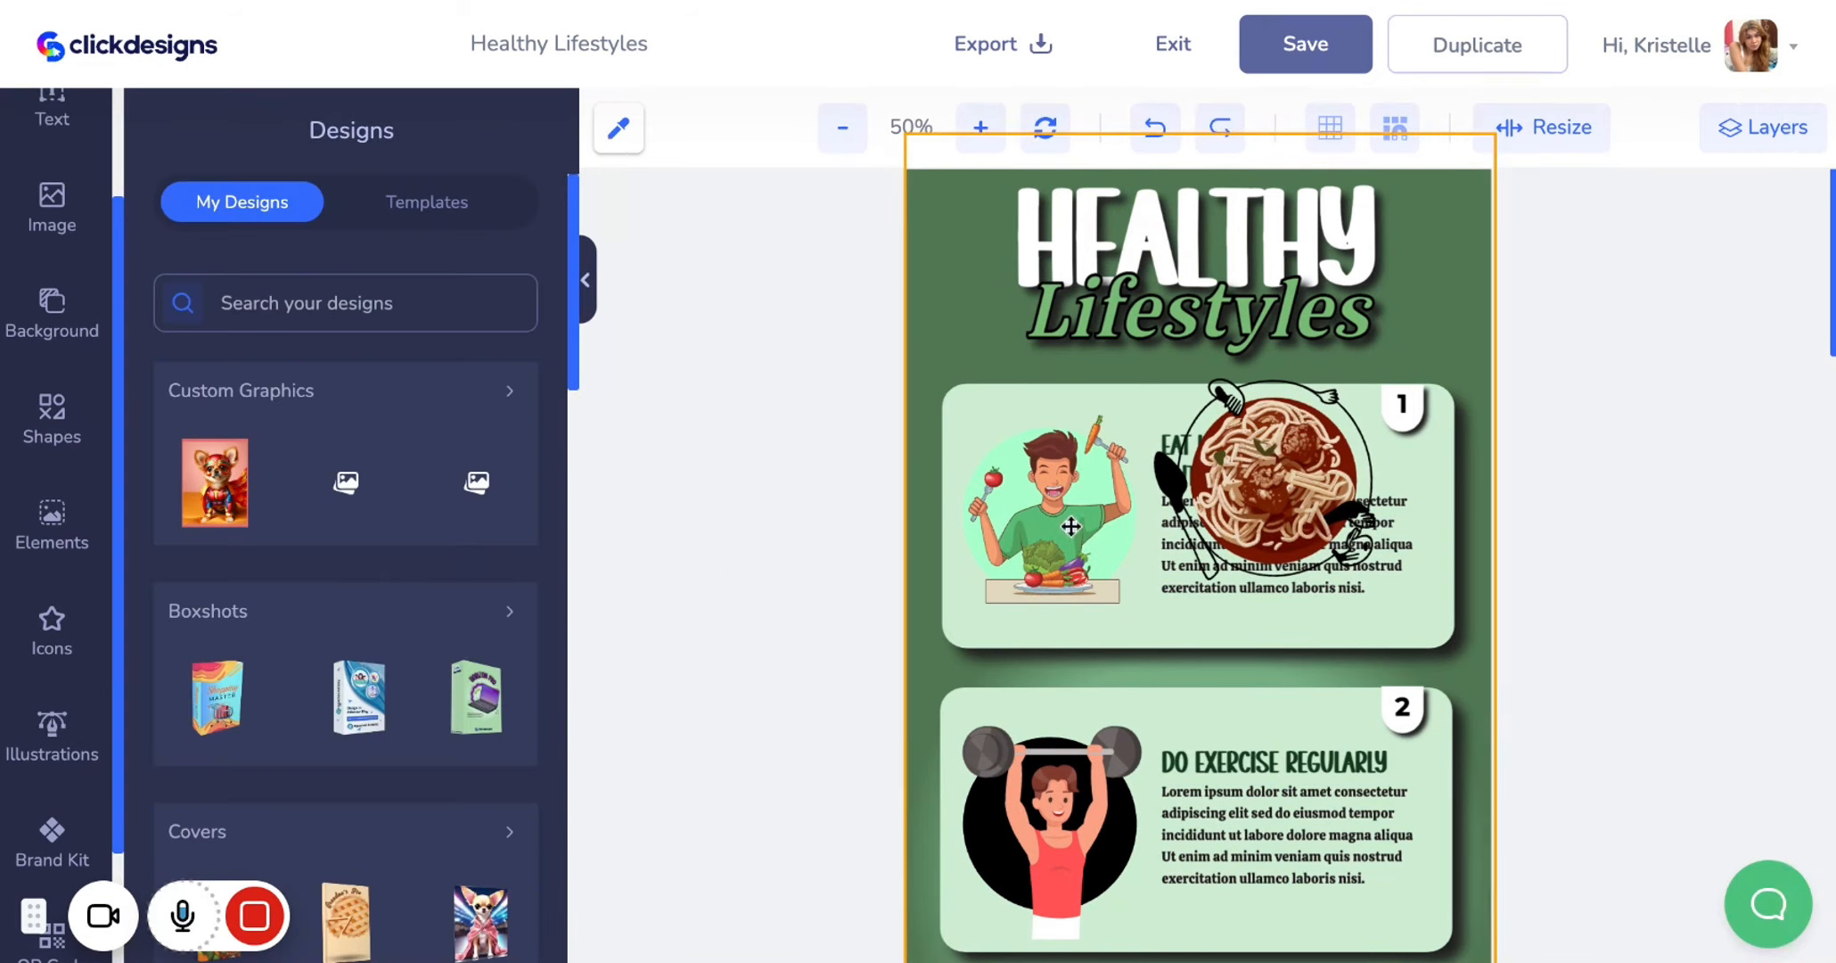
{"action": "key", "text": "Delete"}
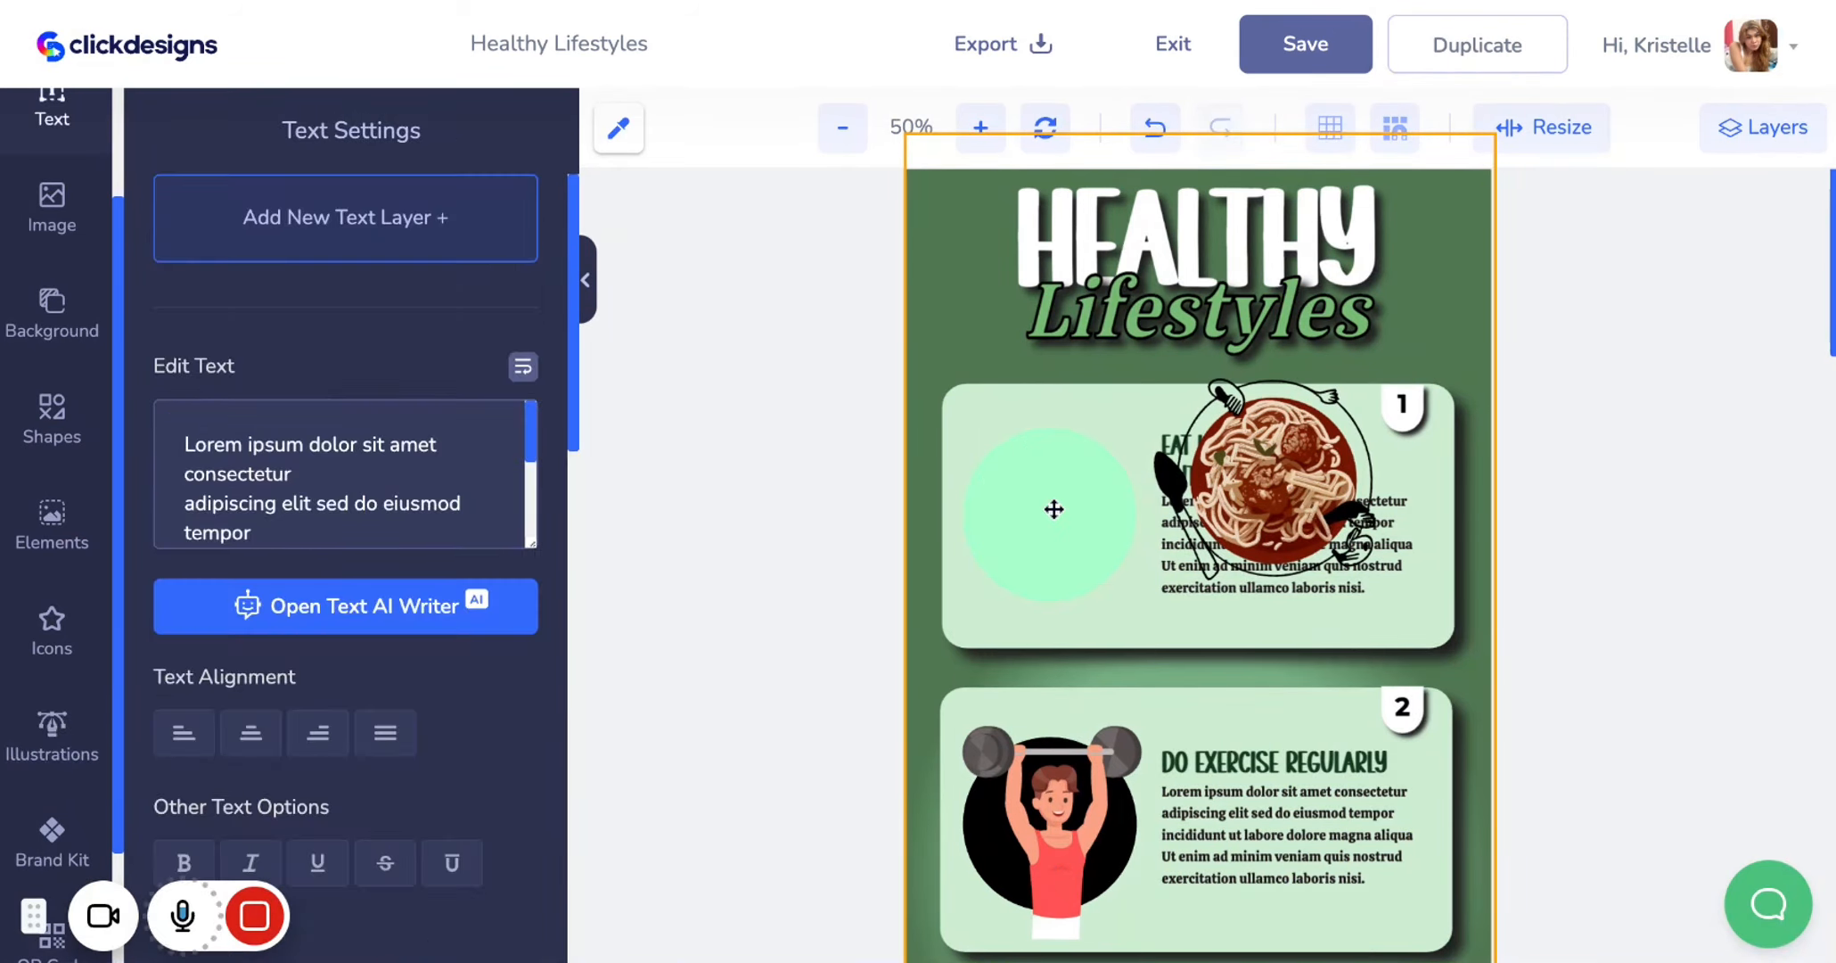
Sample the background's green with the color picker and apply #507853 to the first card's circle
{"action": "left_click", "coordinate": [1065, 517]}
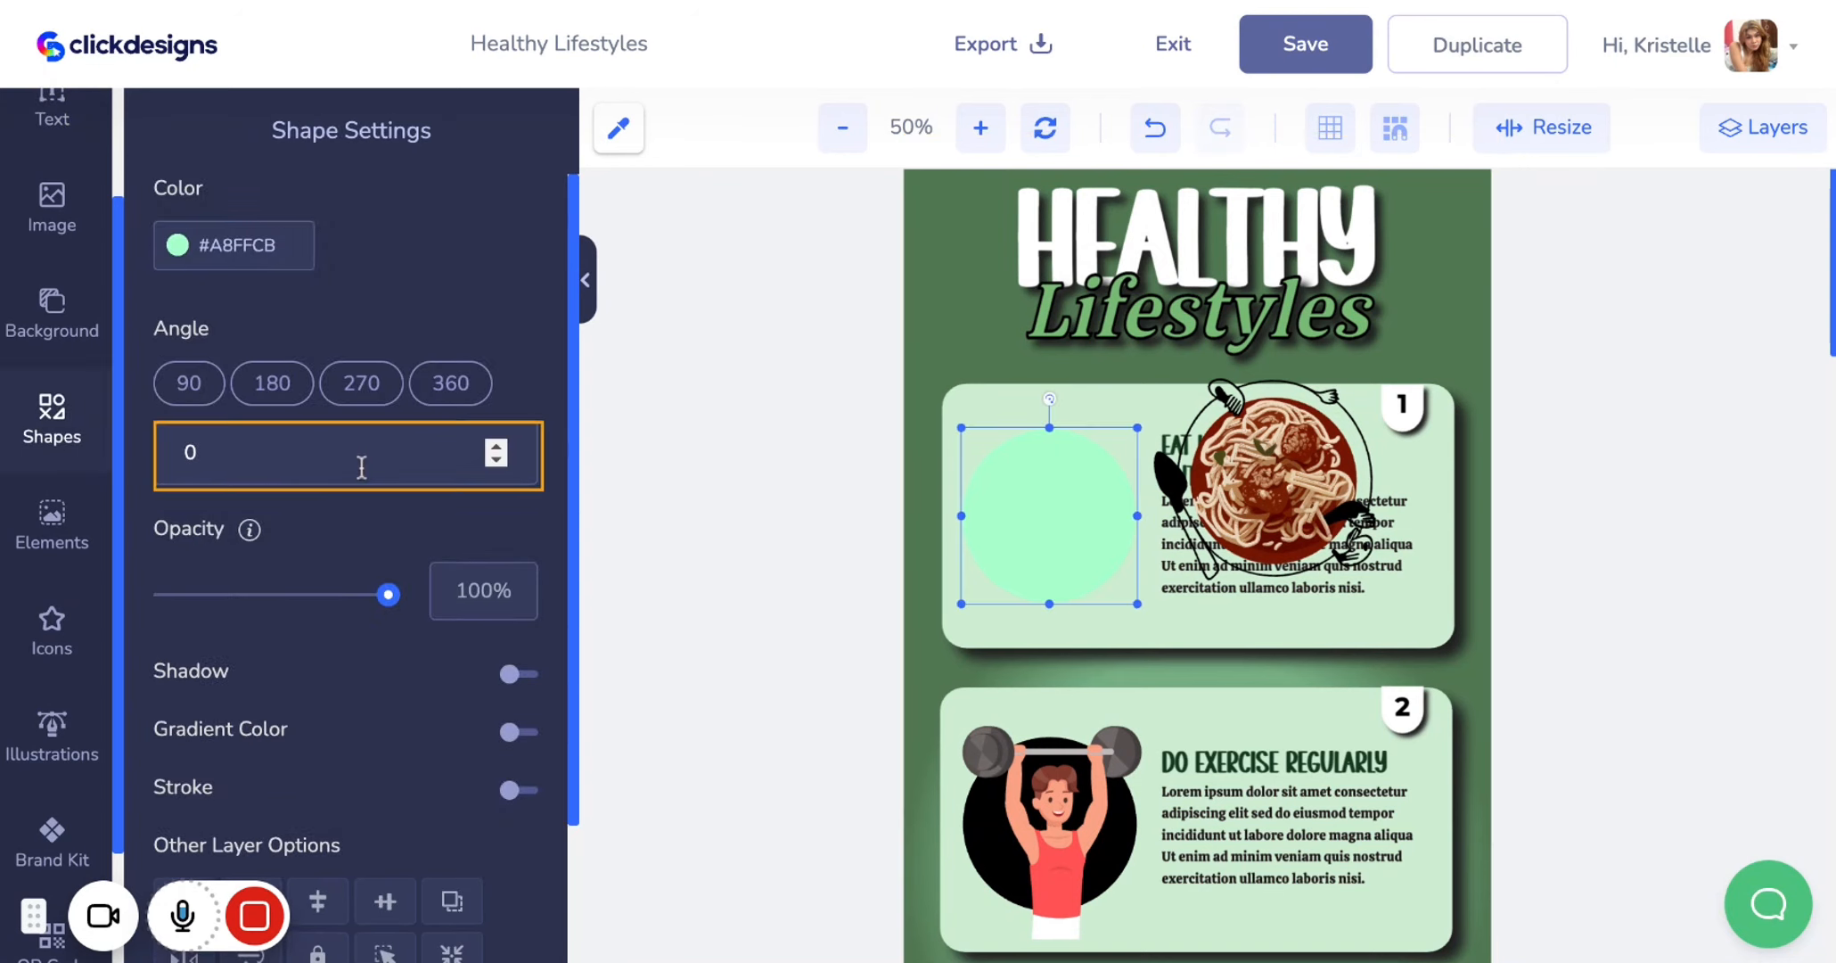
{"action": "left_click", "coordinate": [619, 128]}
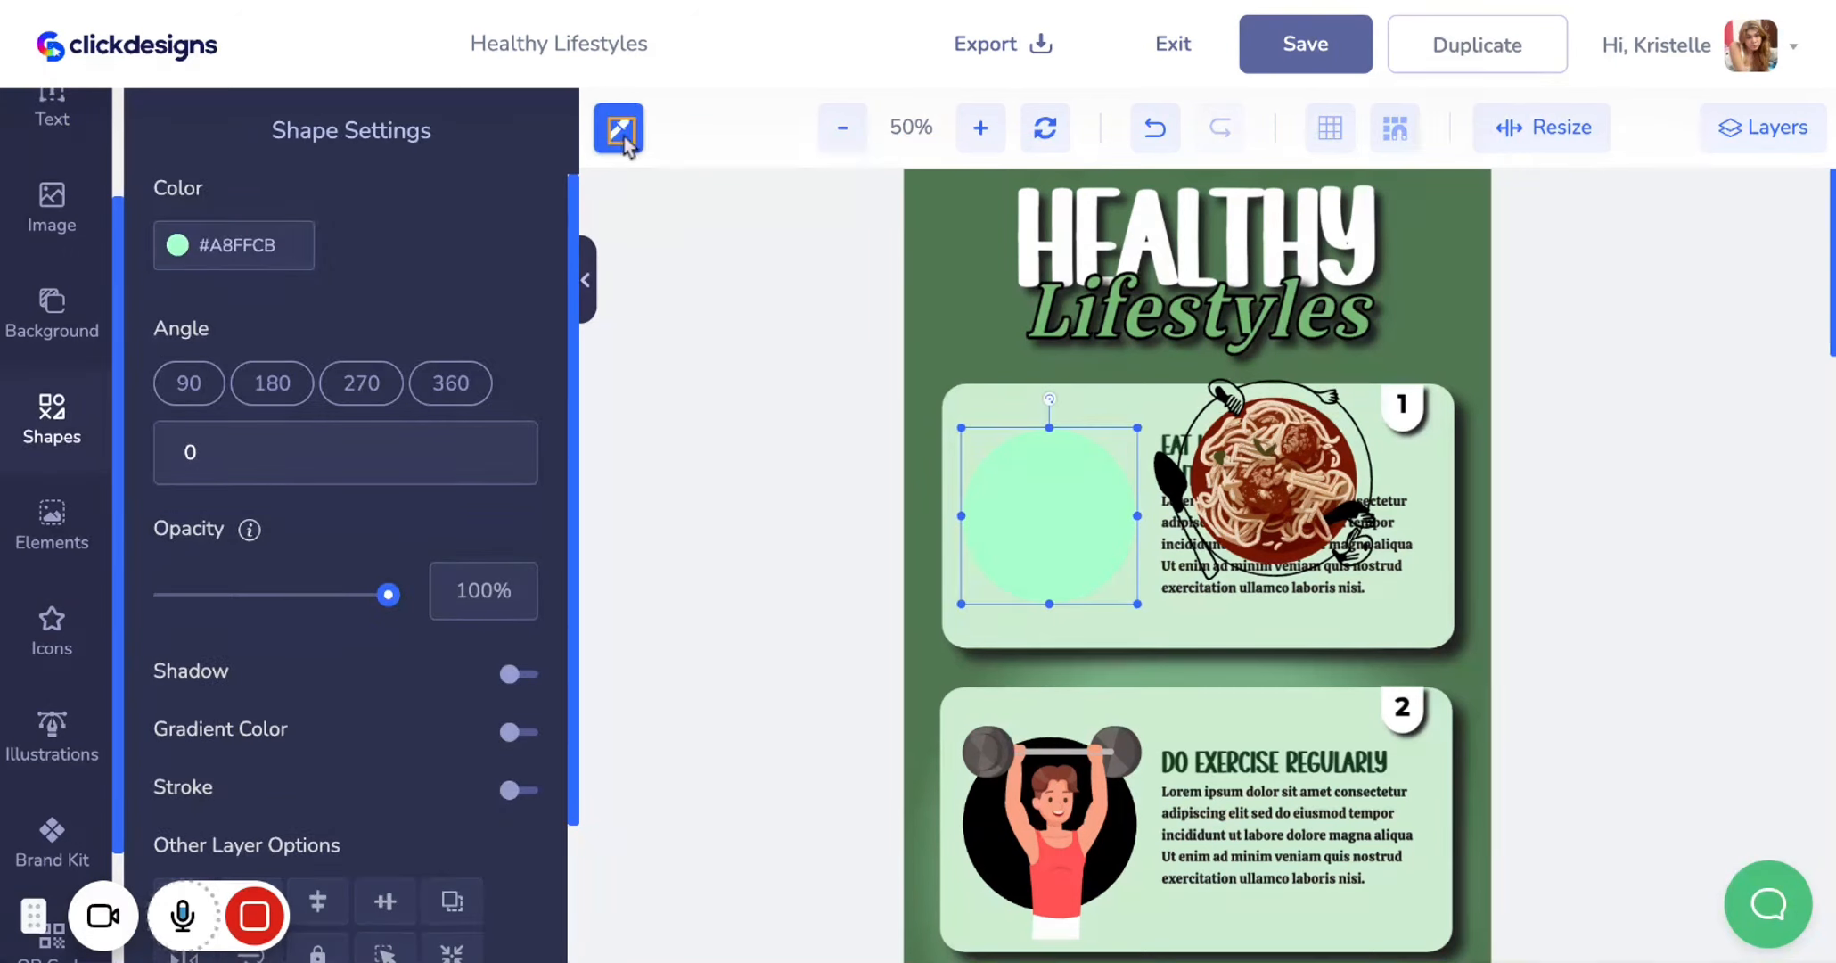
{"action": "left_click", "coordinate": [1067, 194]}
{"action": "left_click", "coordinate": [268, 251]}
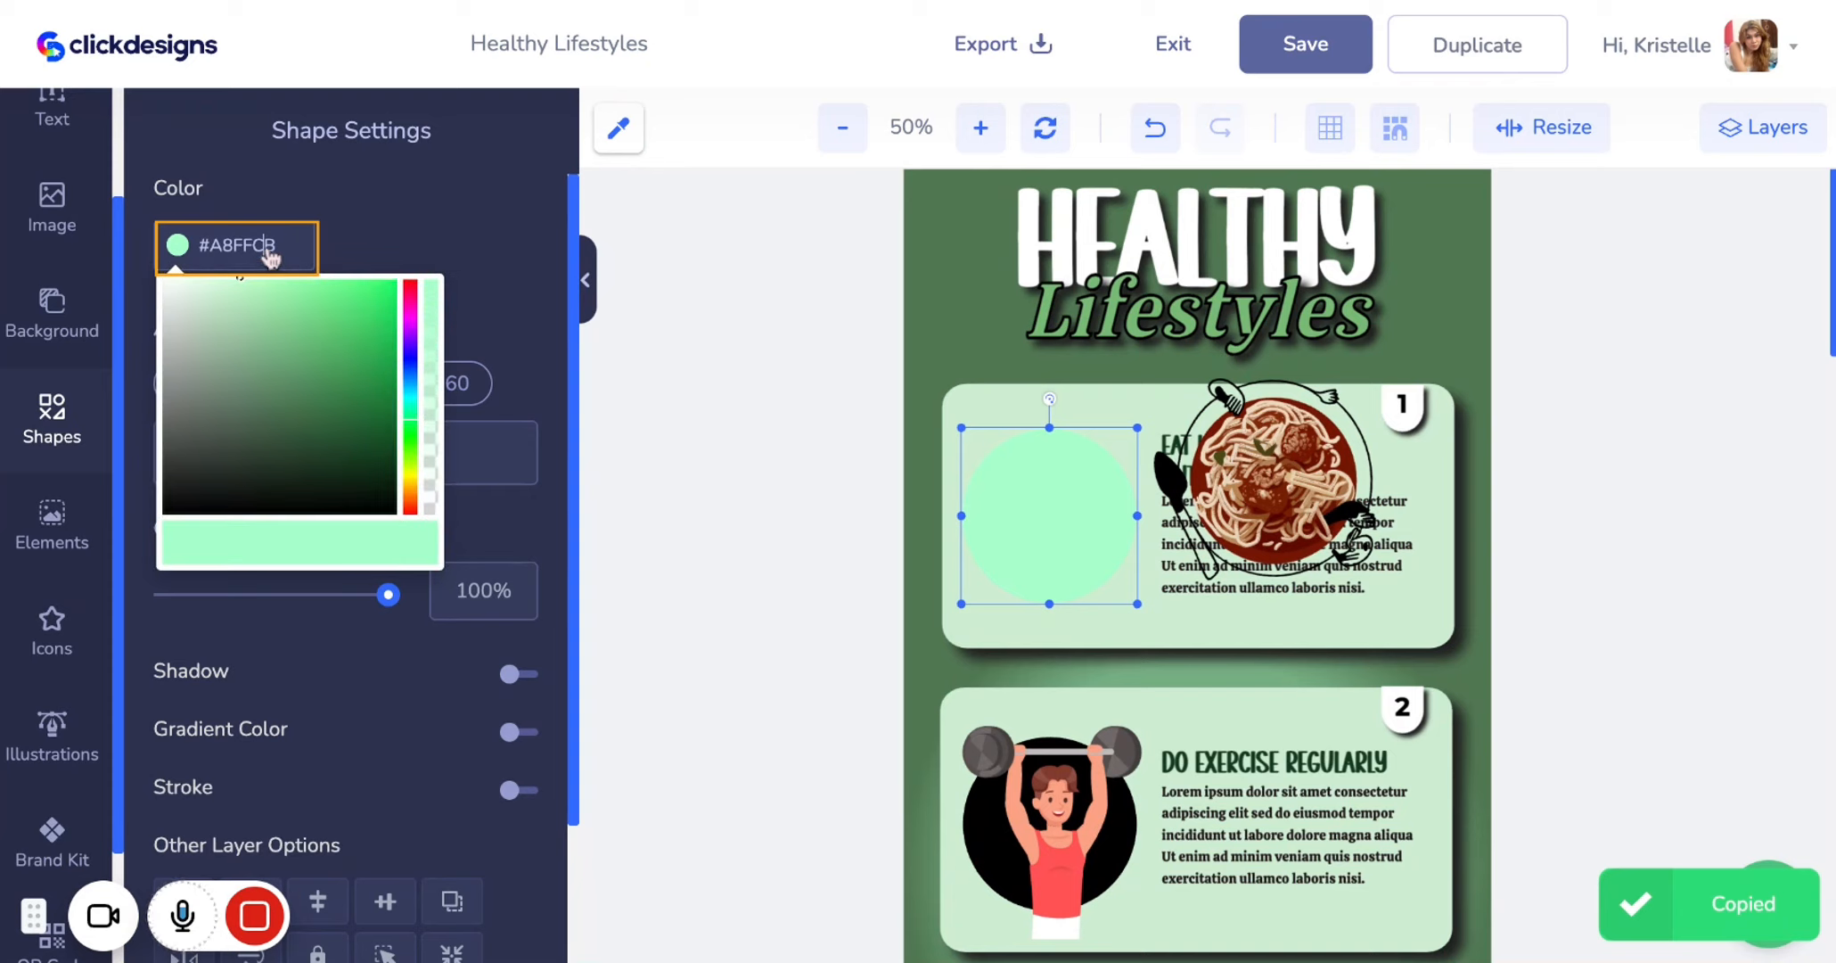
{"action": "key", "text": "ctrl+a"}
{"action": "type", "text": "#"}
{"action": "key", "text": "ctrl+v"}
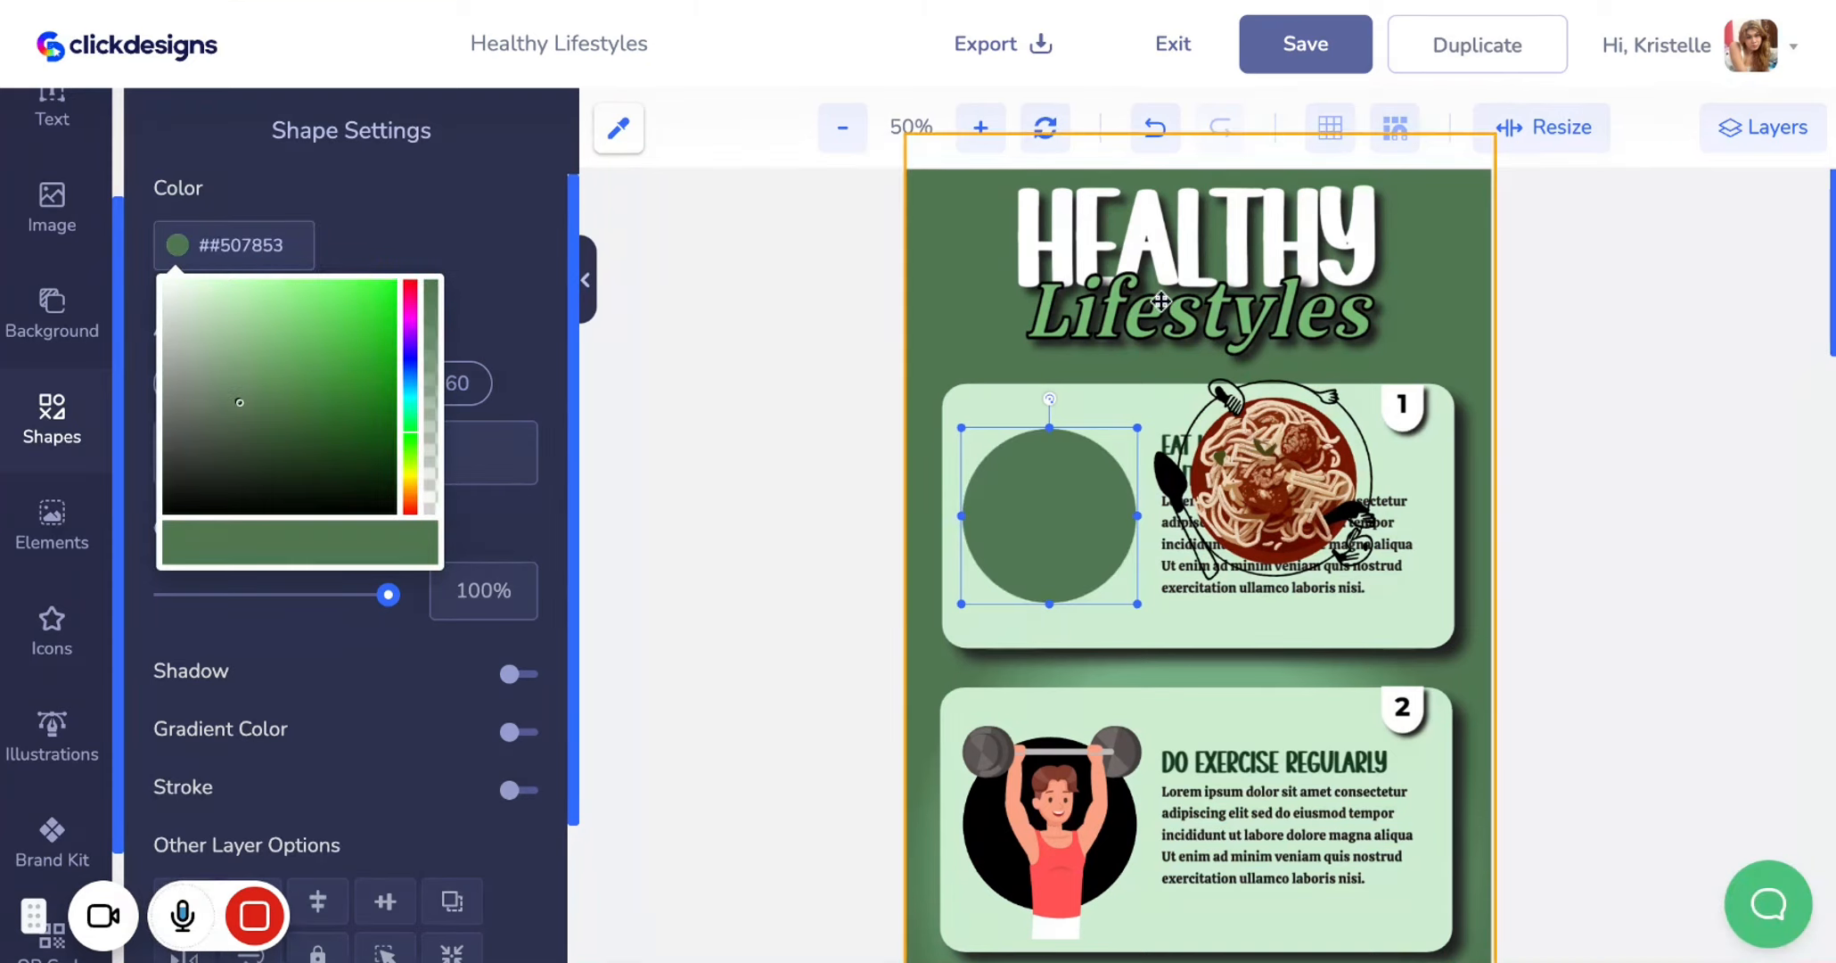
{"action": "left_click", "coordinate": [1578, 418]}
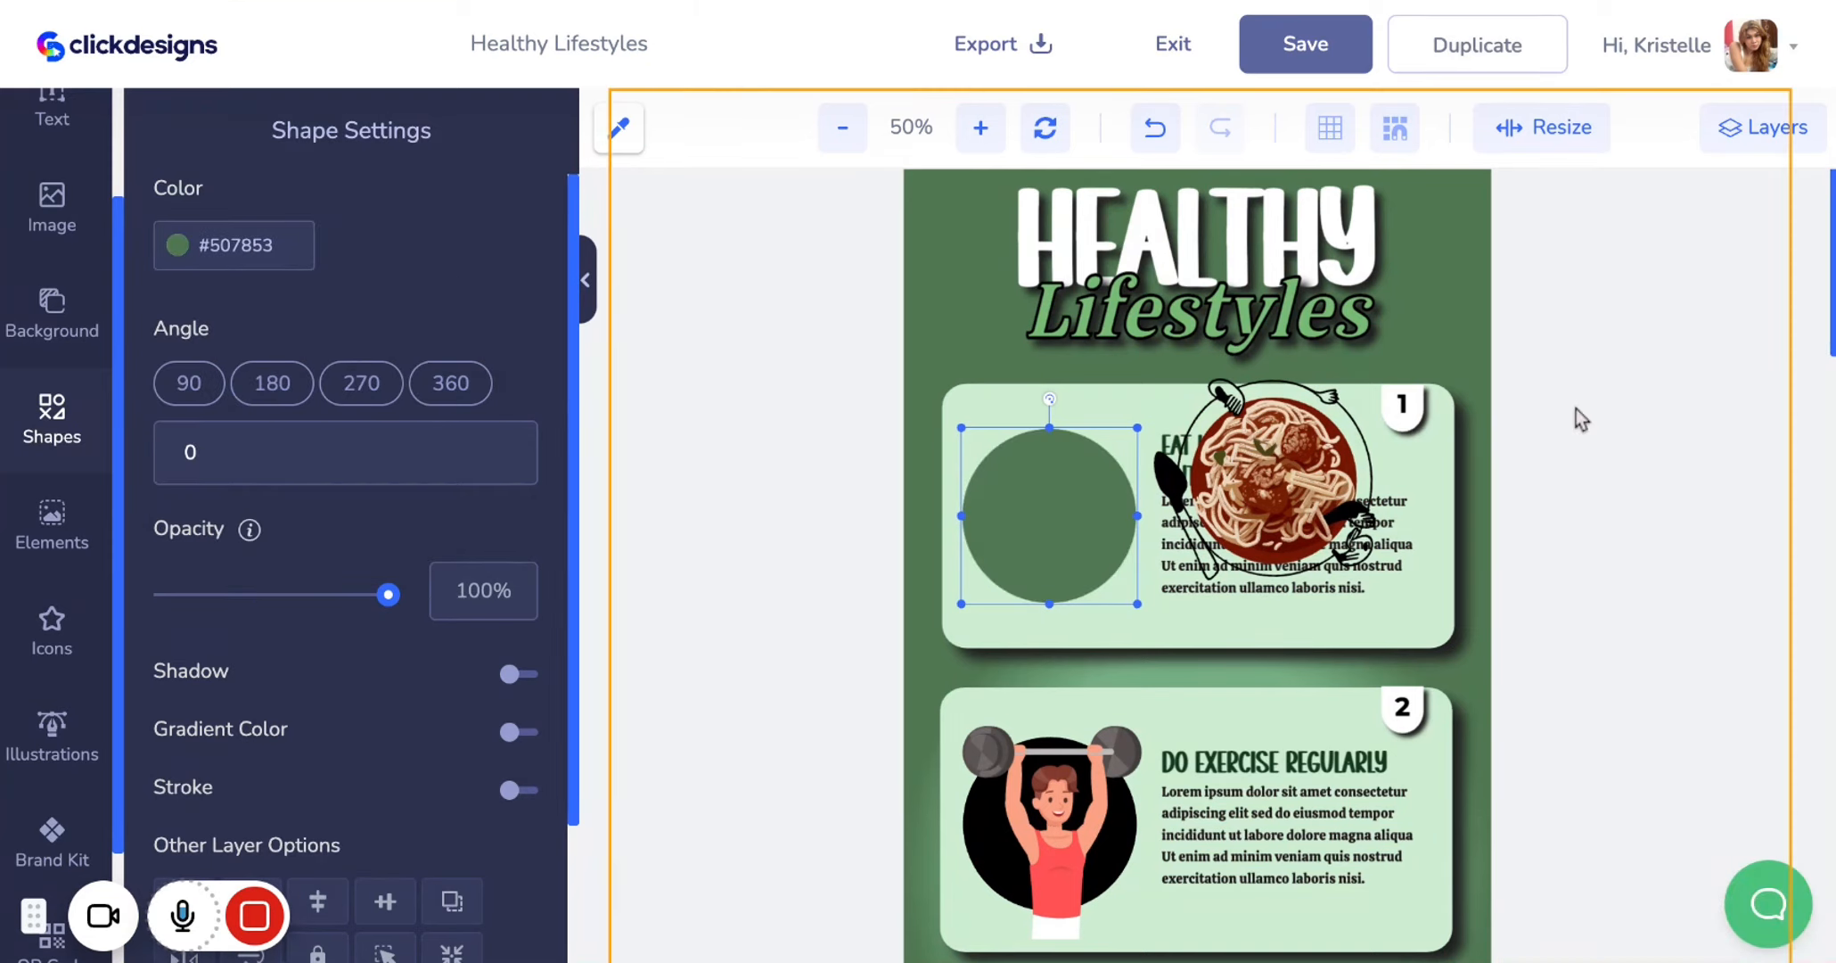
Position the spaghetti illustration over the green circle on the first card
{"action": "left_click", "coordinate": [1295, 489]}
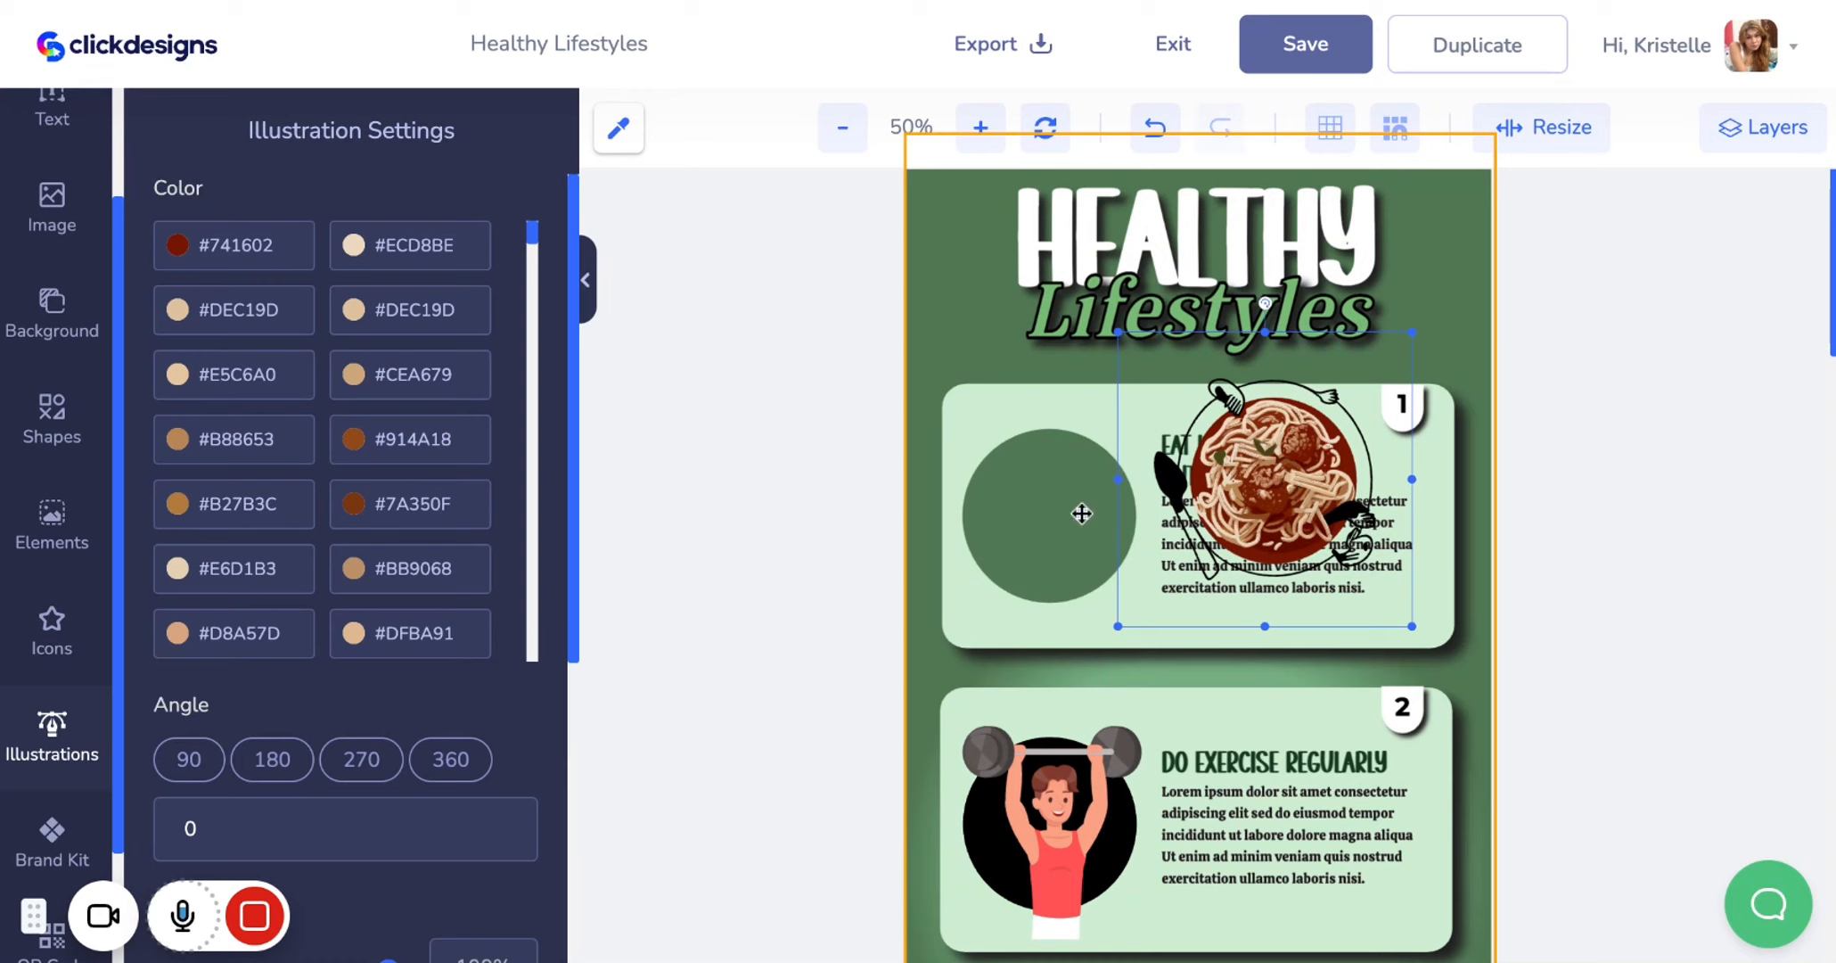
{"action": "left_click_drag", "start_coordinate": [1295, 490], "coordinate": [1090, 520]}
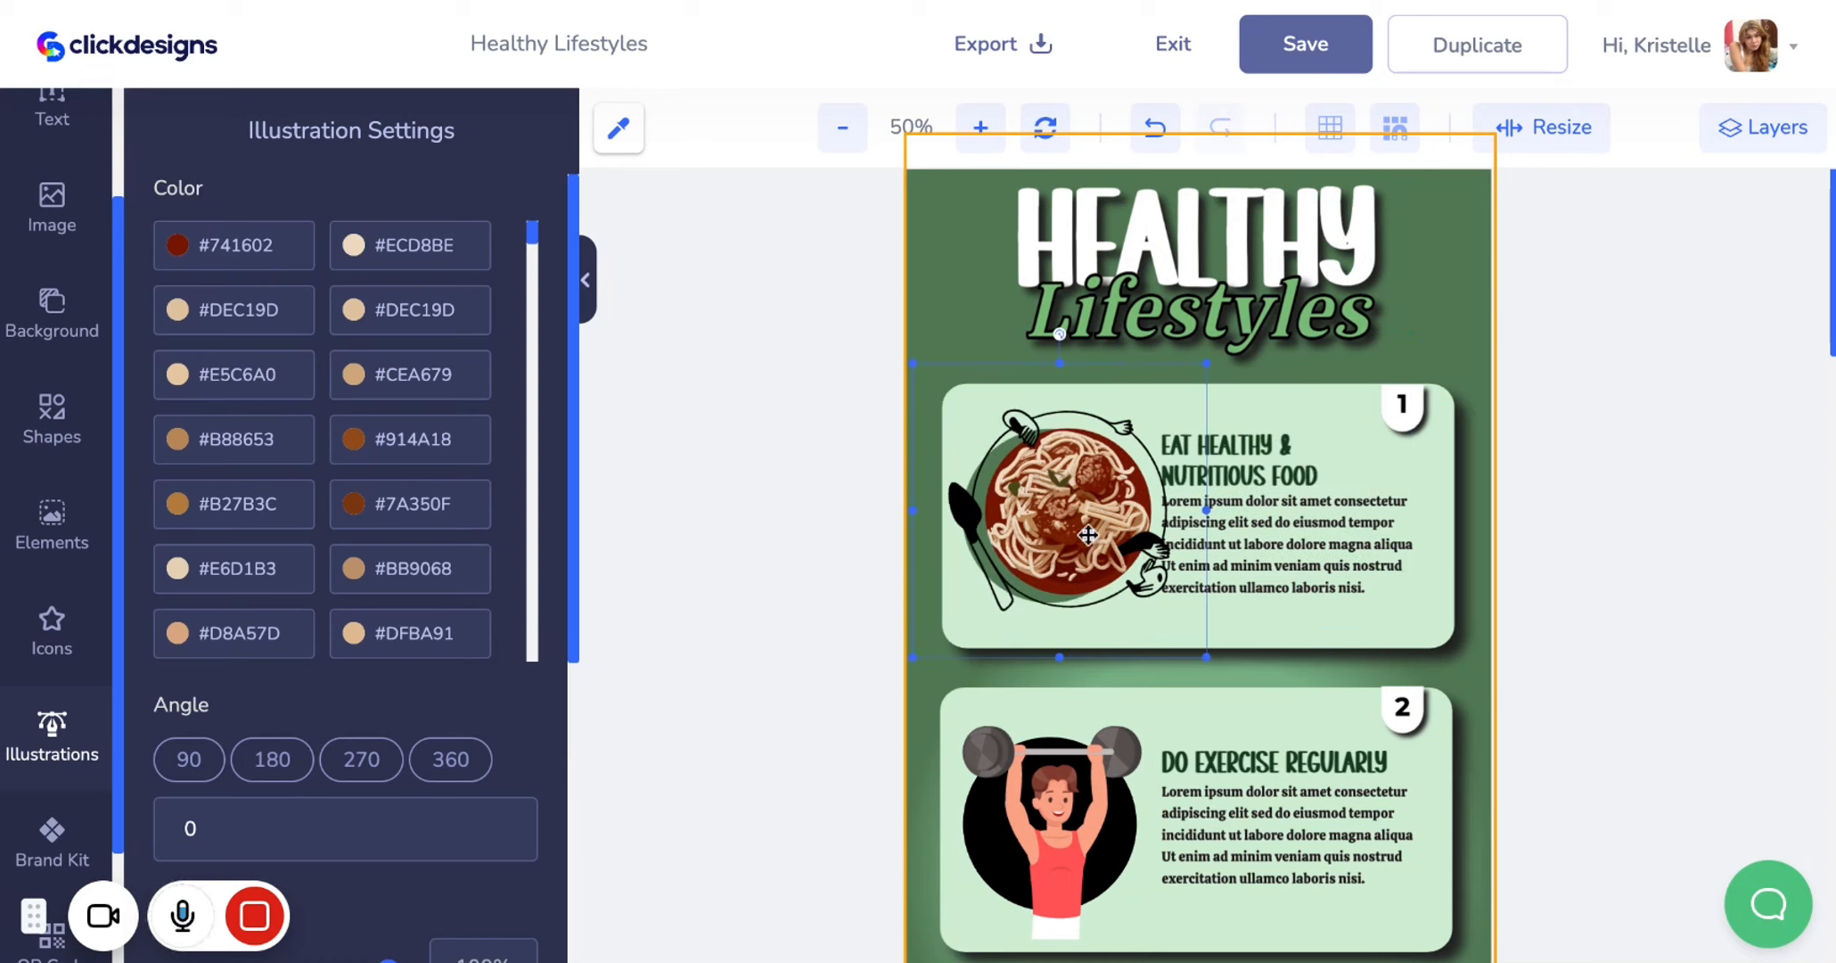
{"action": "key", "text": "Left"}
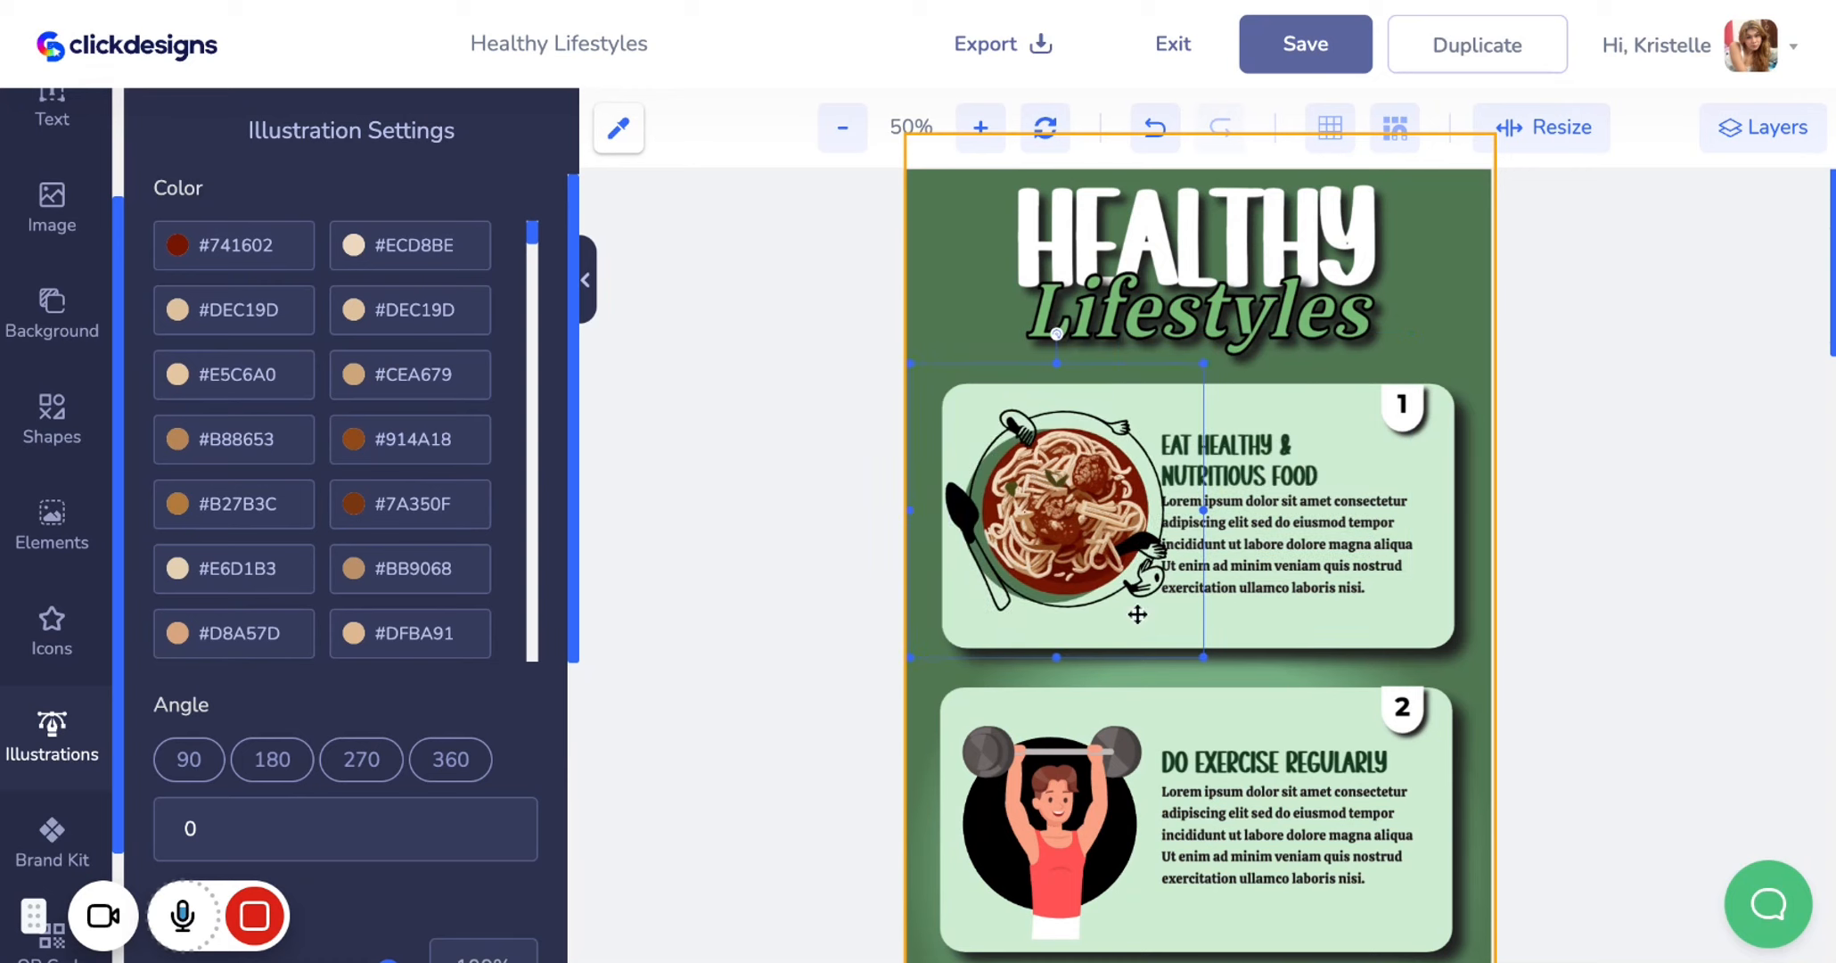
{"action": "mouse_move", "coordinate": [192, 923]}
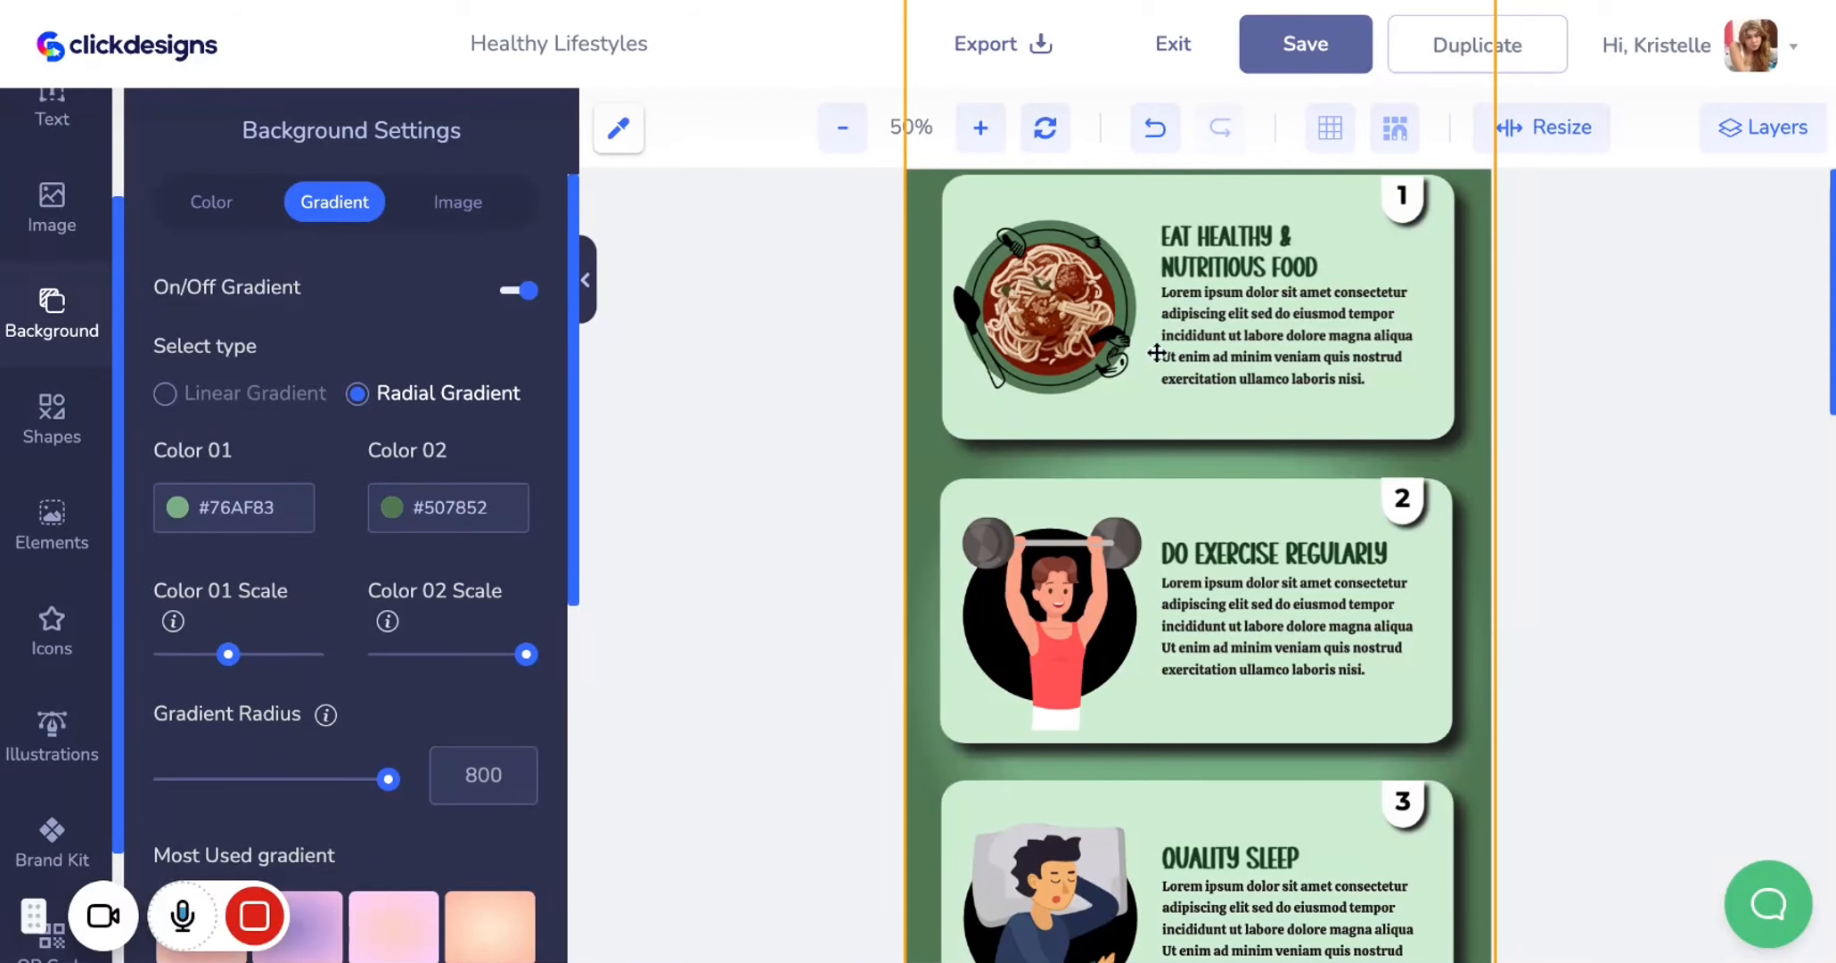
{"action": "scroll", "coordinate": [1076, 607], "scroll_direction": "down", "scroll_amount": 1}
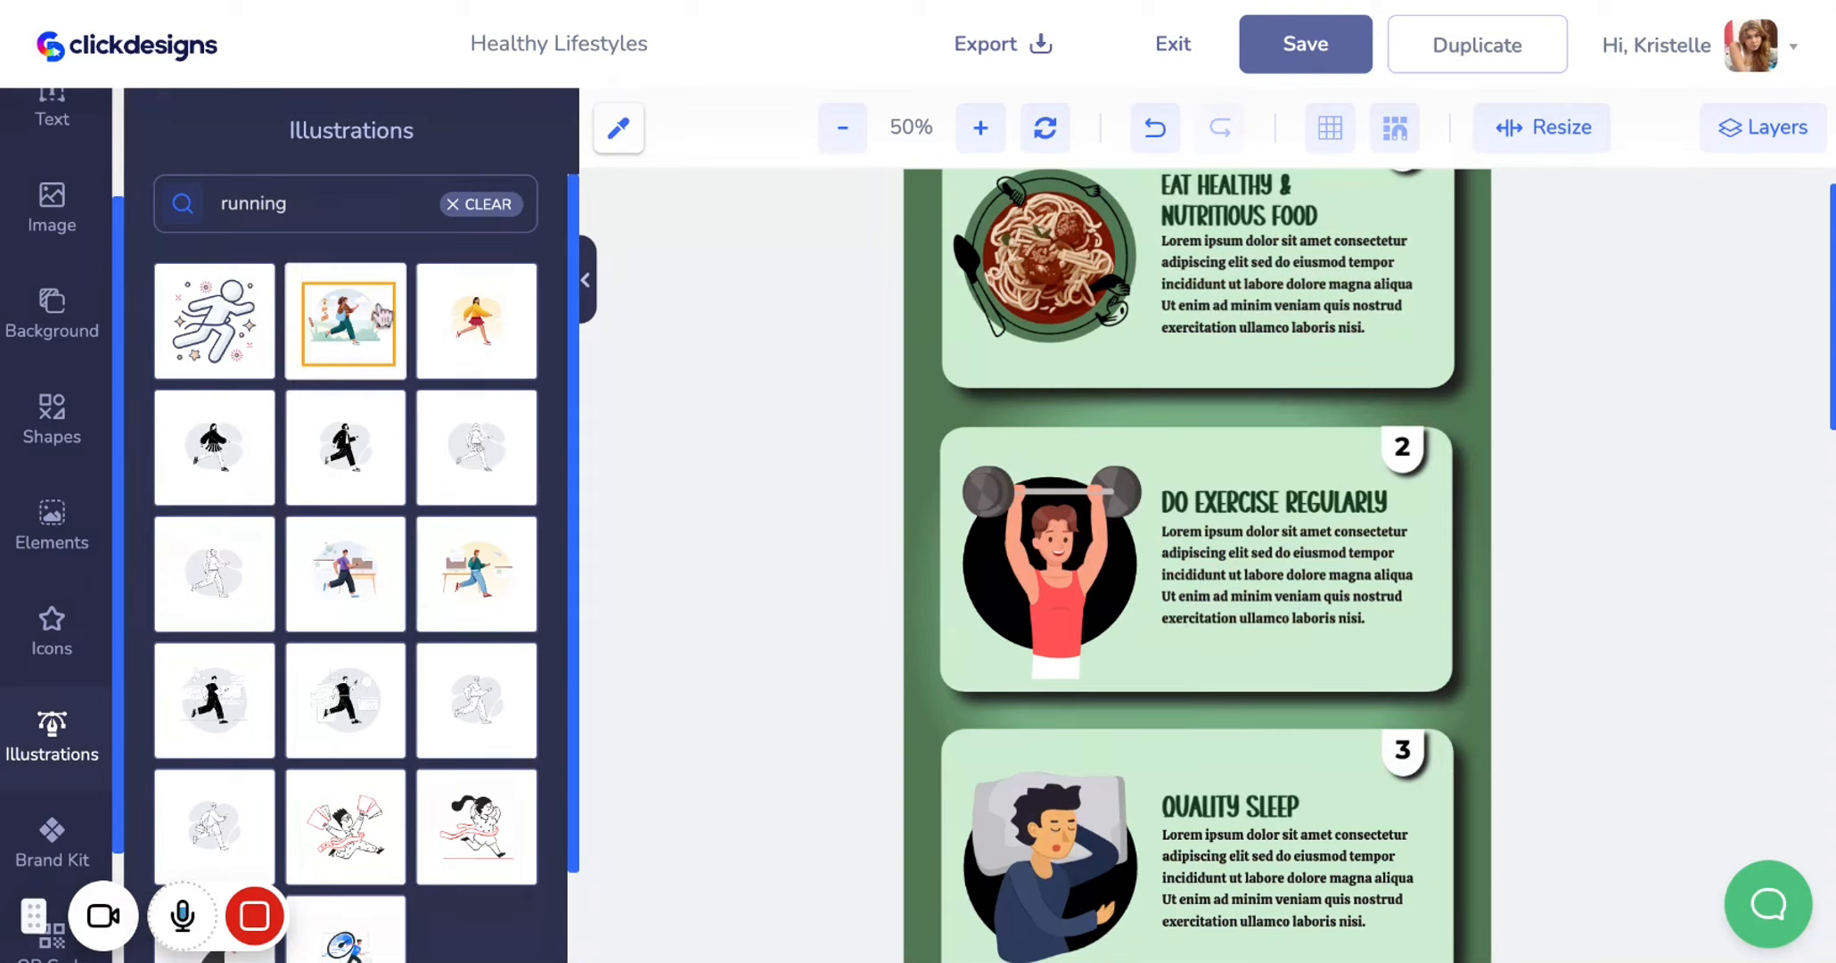
Add the running woman illustration from the running results and move it onto the second card
{"action": "left_click", "coordinate": [485, 341]}
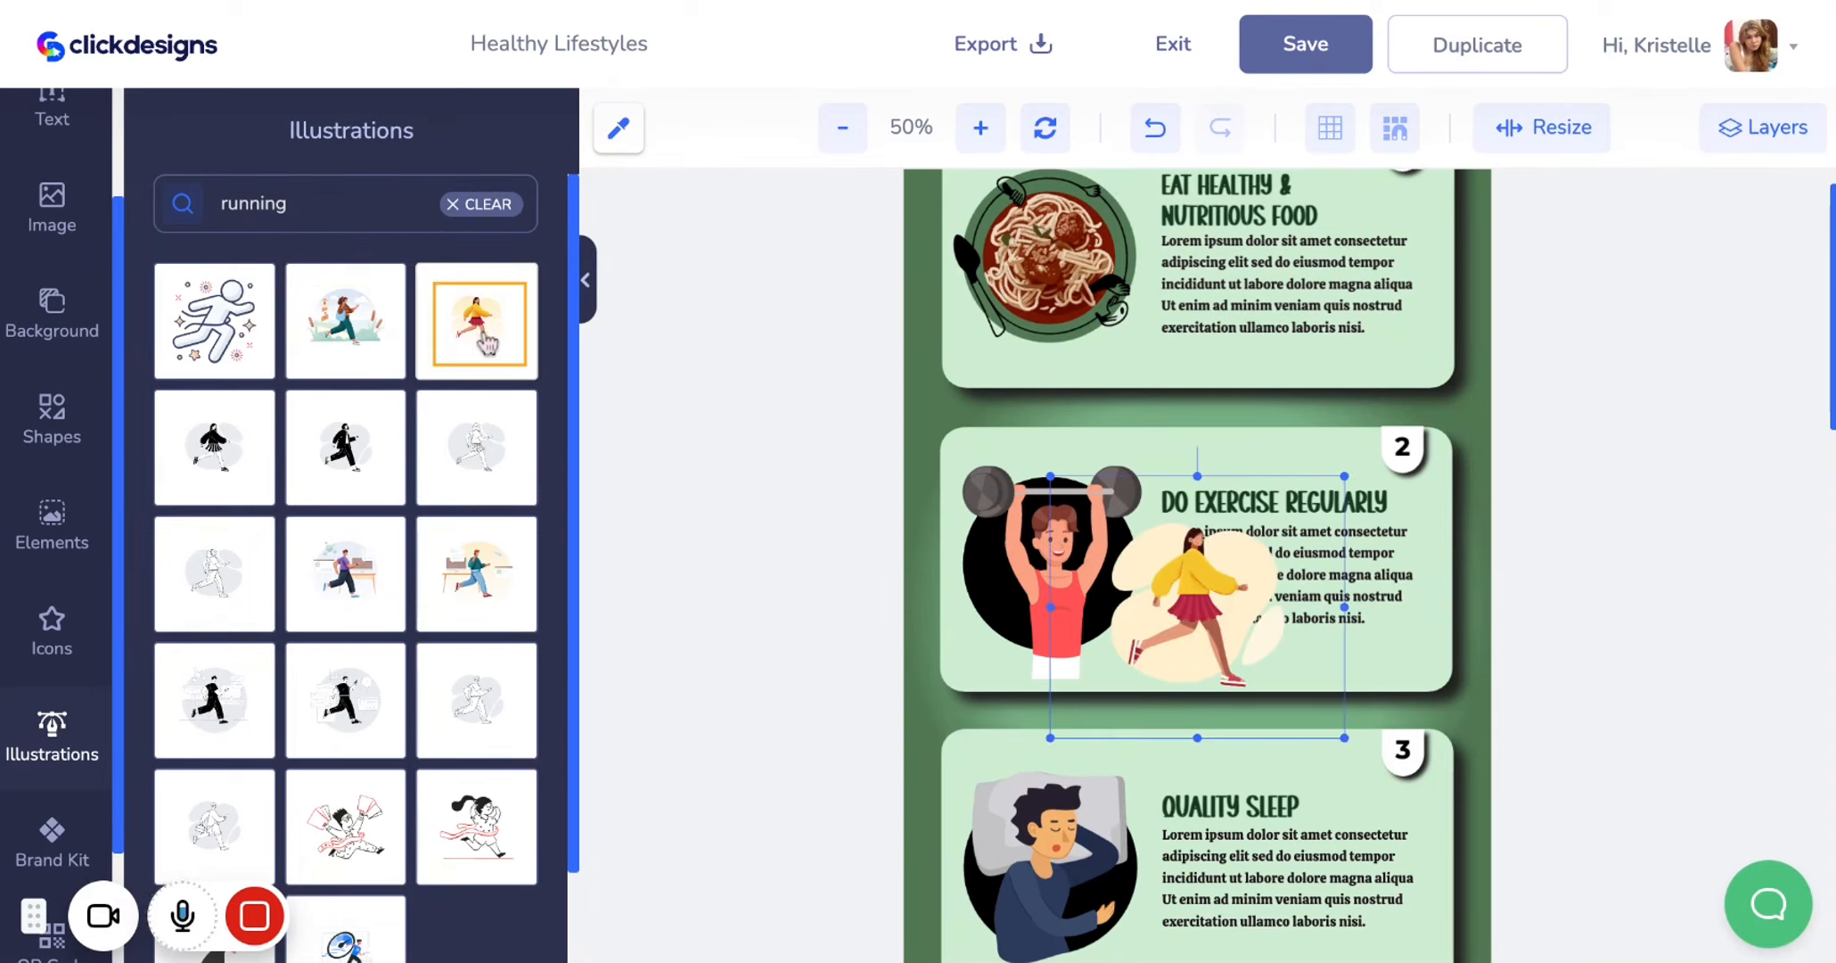
{"action": "left_click_drag", "start_coordinate": [1189, 638], "coordinate": [1349, 593]}
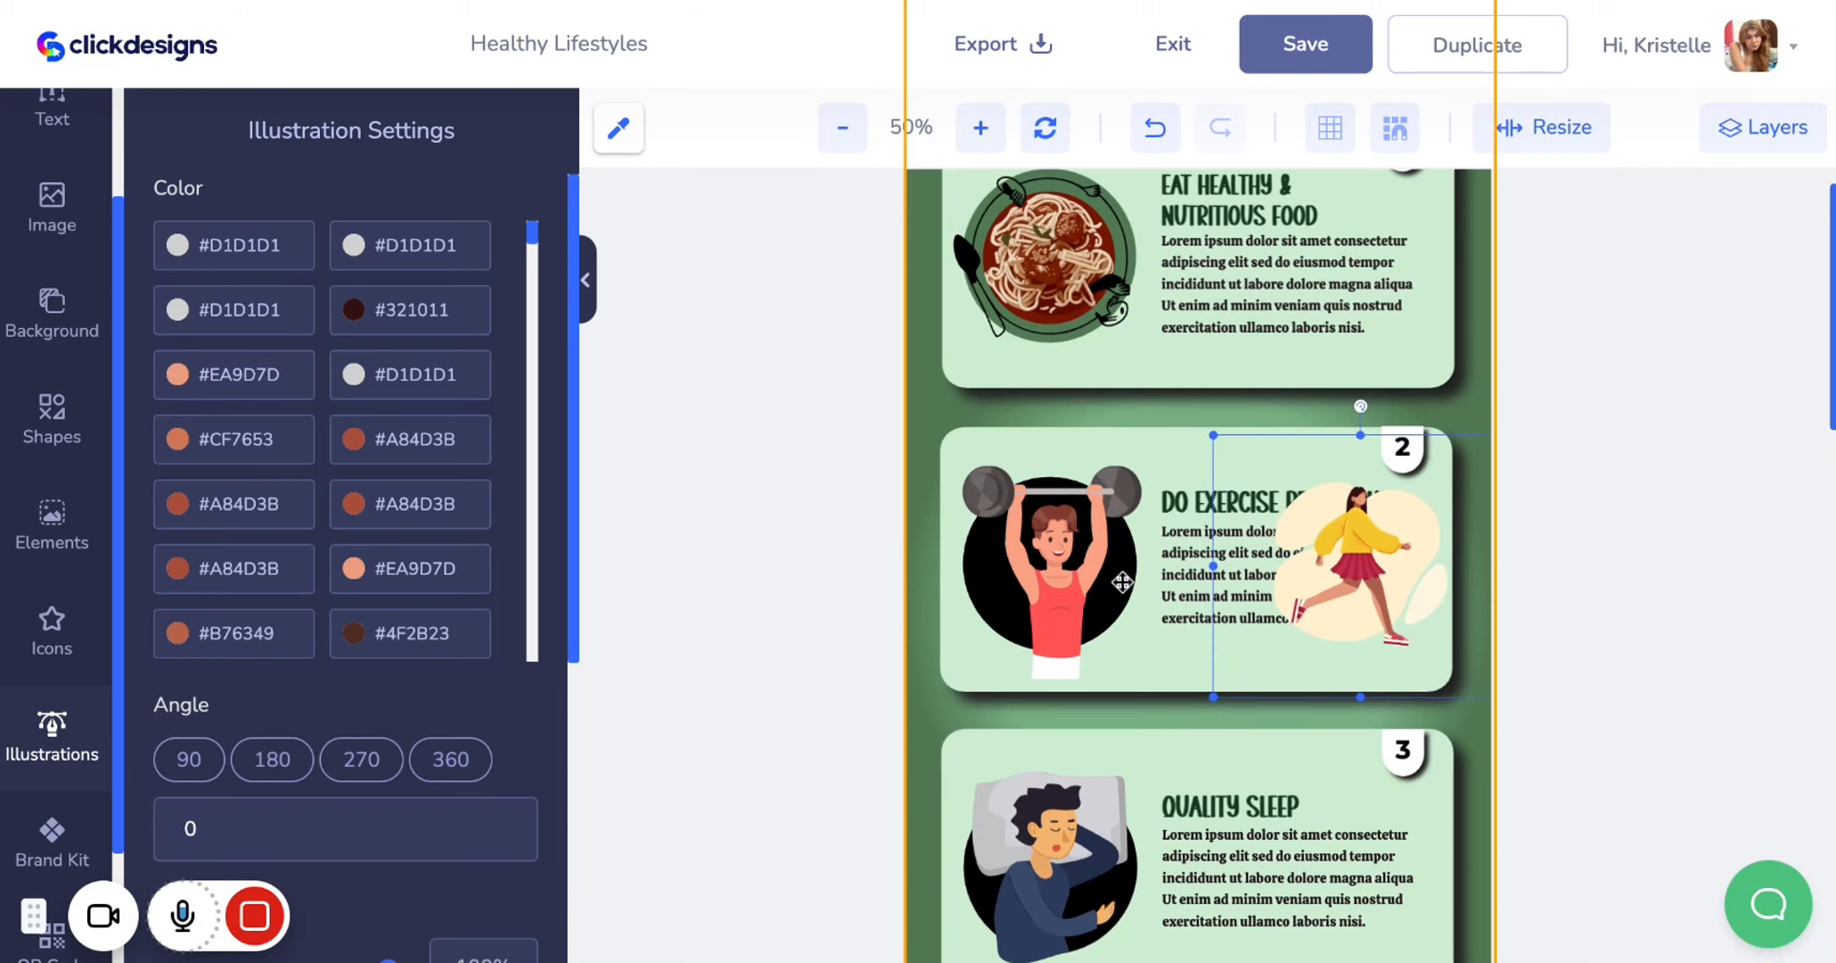
Delete the second card's weightlifter illustration and color its circle #507853
{"action": "left_click", "coordinate": [1069, 567]}
{"action": "key", "text": "Delete"}
{"action": "left_click", "coordinate": [1068, 565]}
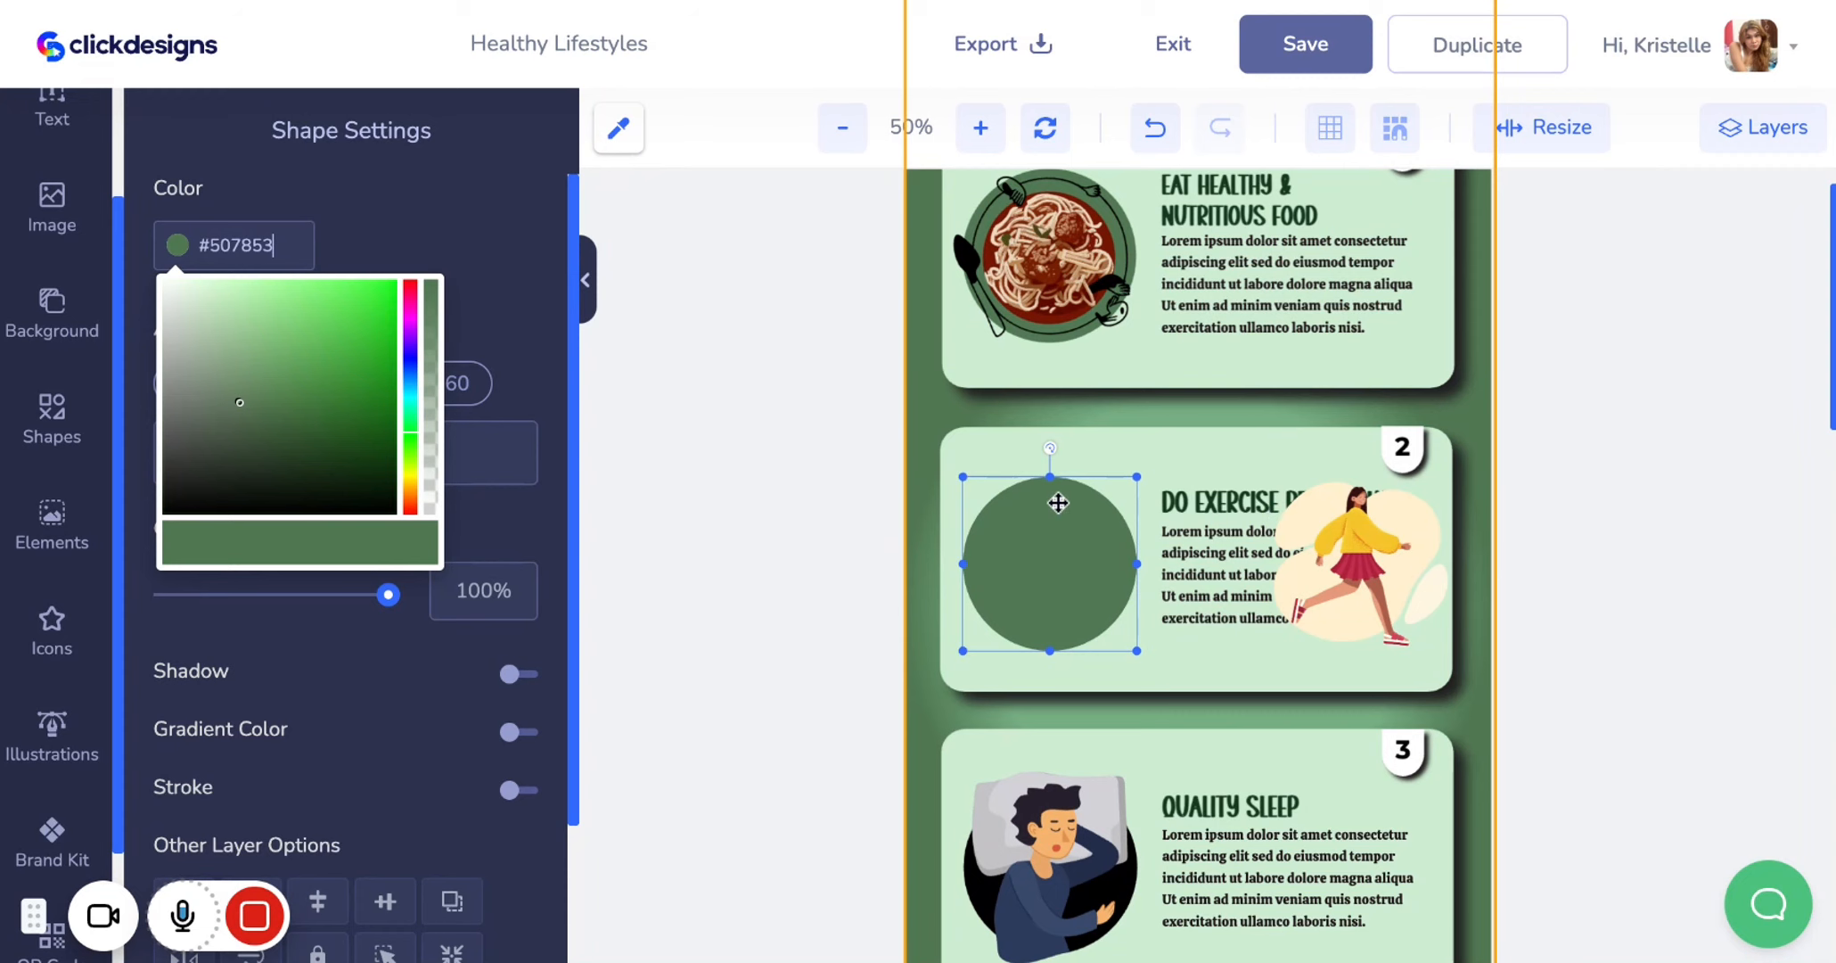
Position the running woman illustration over the green circle on the second card
{"action": "left_click_drag", "start_coordinate": [1365, 564], "coordinate": [1060, 563]}
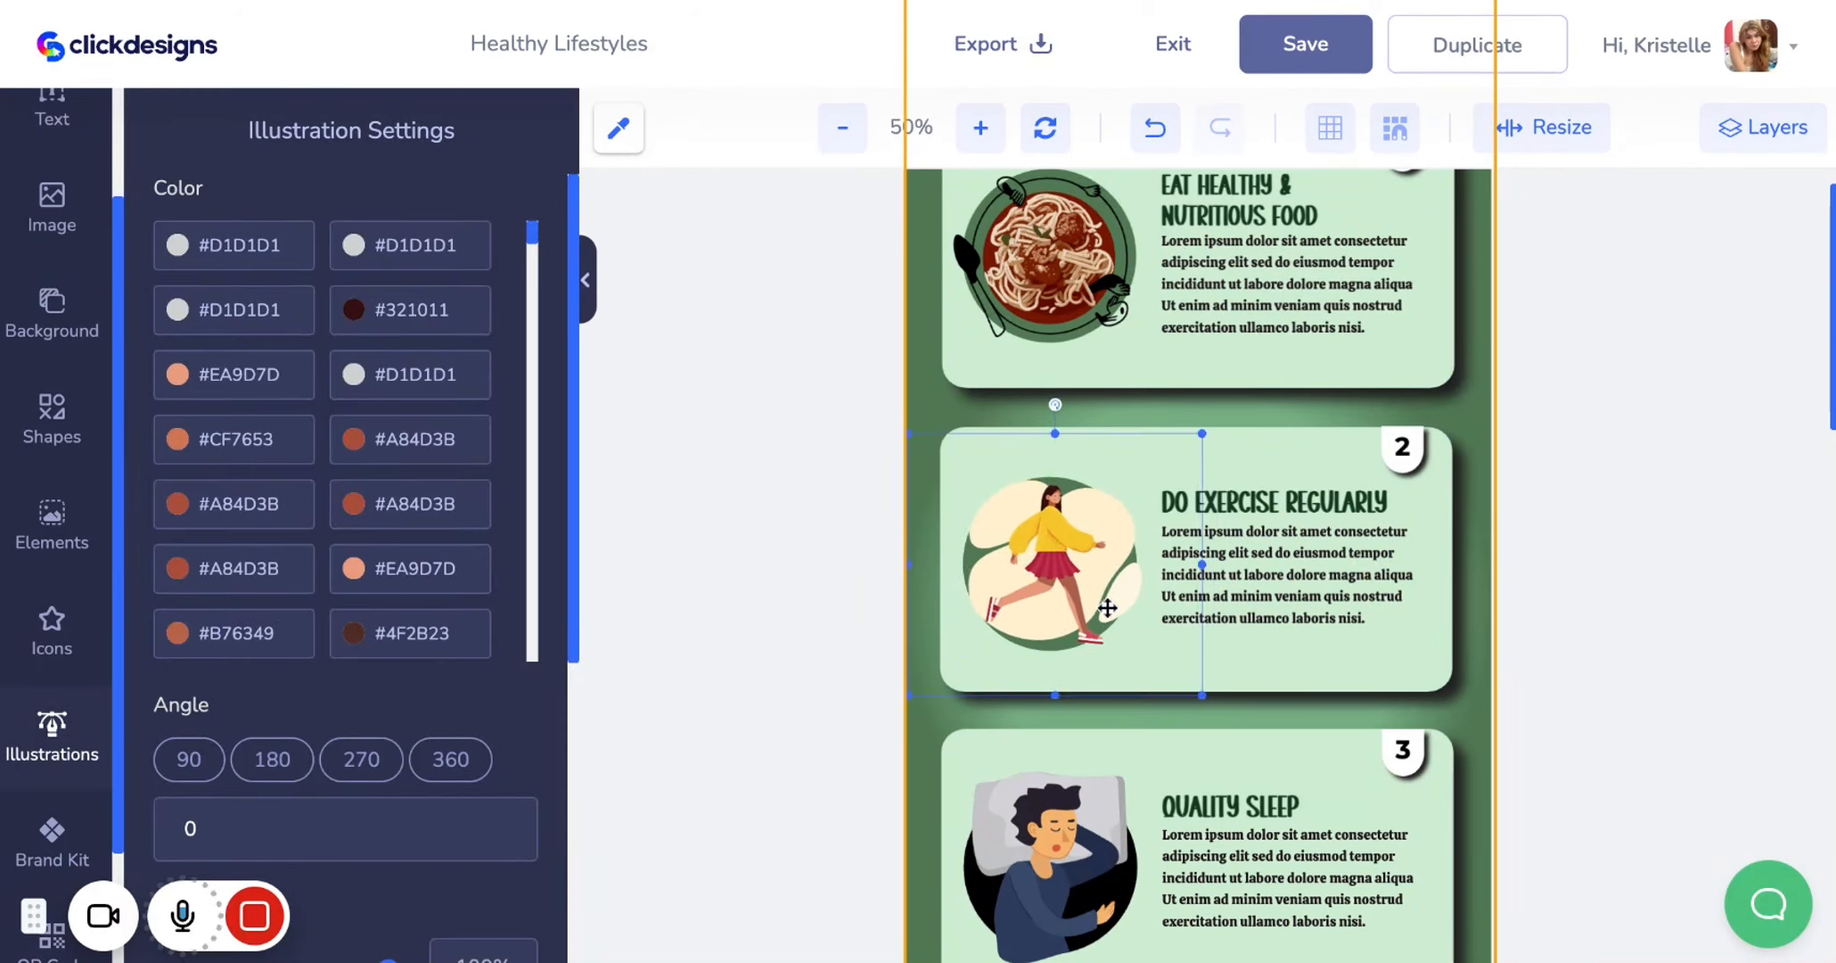
{"action": "left_click", "coordinate": [1206, 442]}
{"action": "left_click", "coordinate": [1070, 567]}
{"action": "left_click_drag", "start_coordinate": [1200, 437], "coordinate": [1191, 448]}
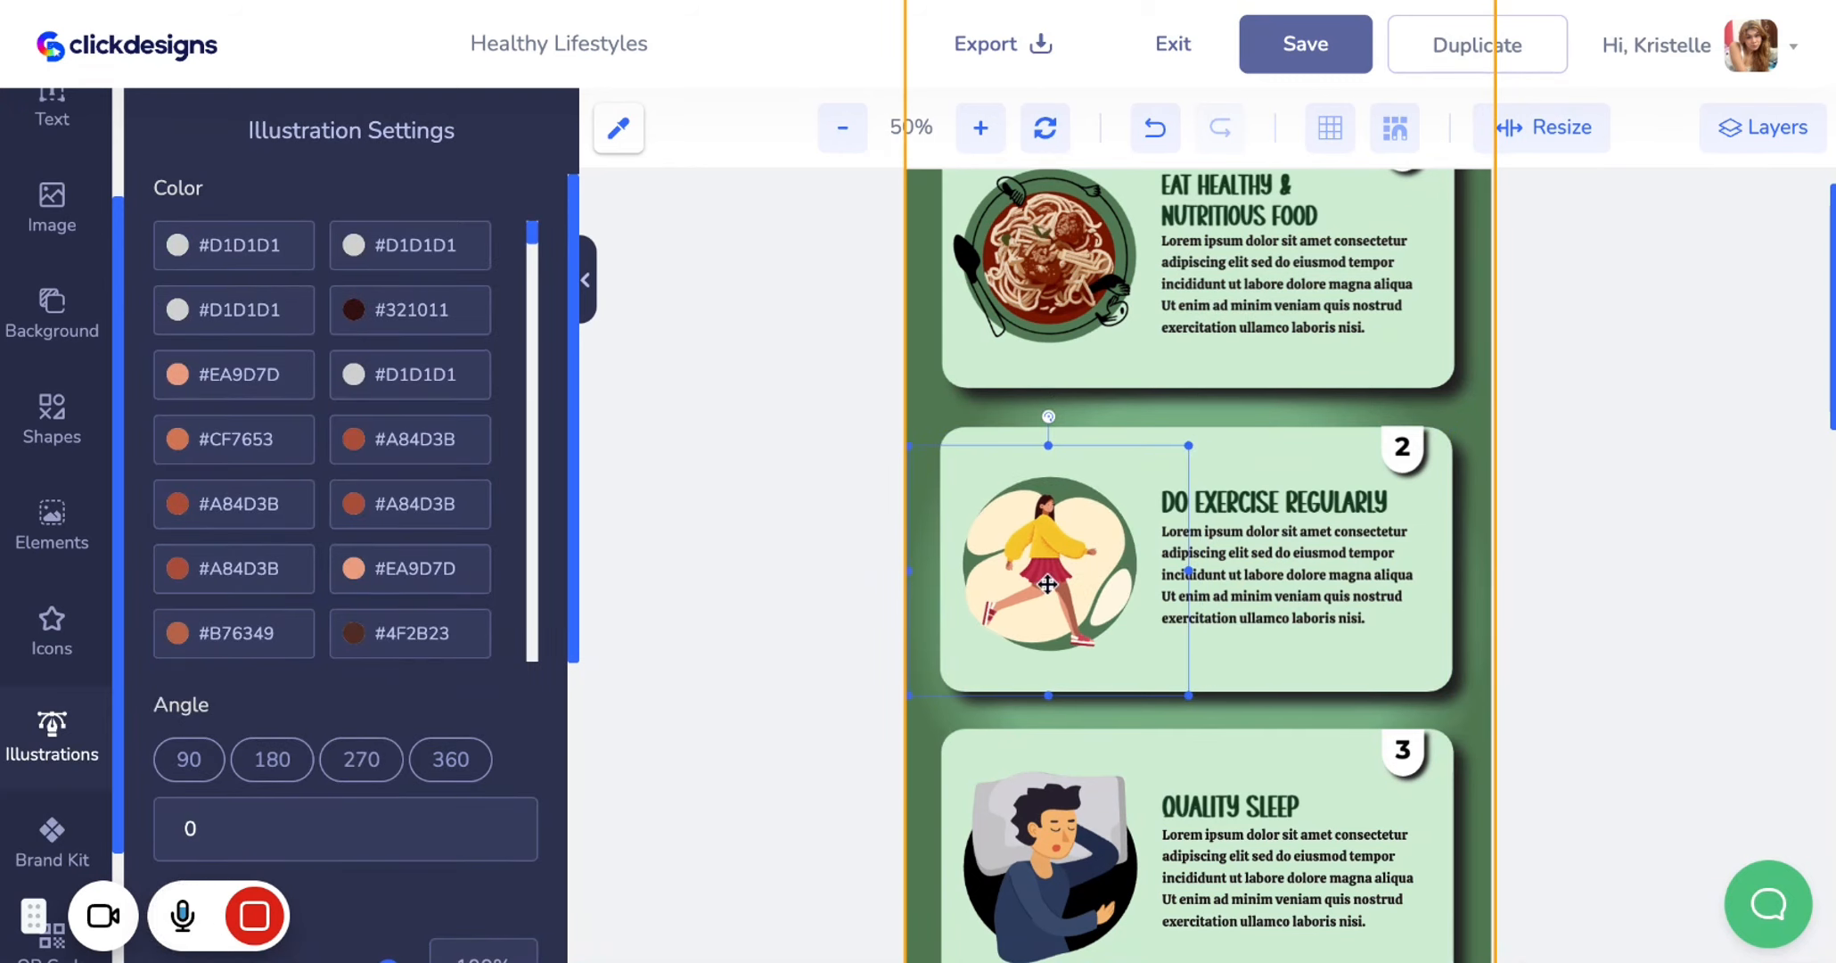
{"action": "left_click_drag", "start_coordinate": [1040, 587], "coordinate": [1047, 584]}
{"action": "left_click_drag", "start_coordinate": [1047, 583], "coordinate": [1045, 584]}
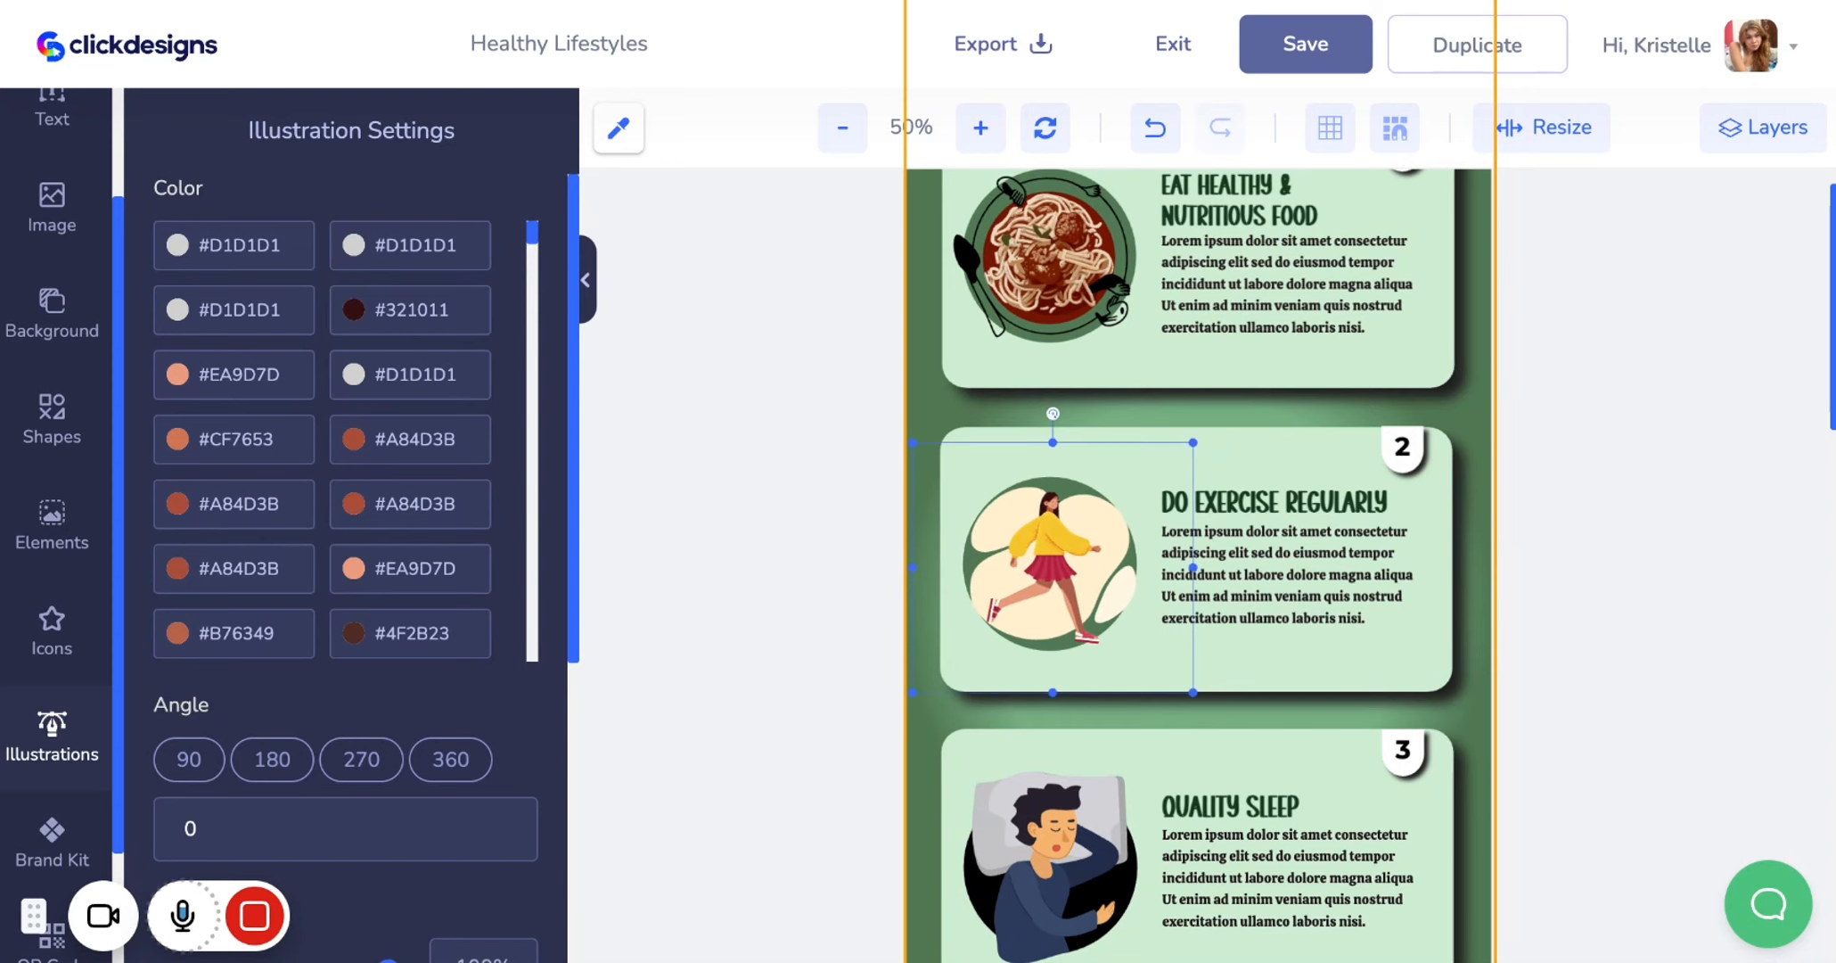
{"action": "left_click", "coordinate": [1464, 422]}
Zoom out to 30% and review the whole infographic with all four cards
{"action": "scroll", "coordinate": [1464, 421], "scroll_direction": "up", "scroll_amount": 2}
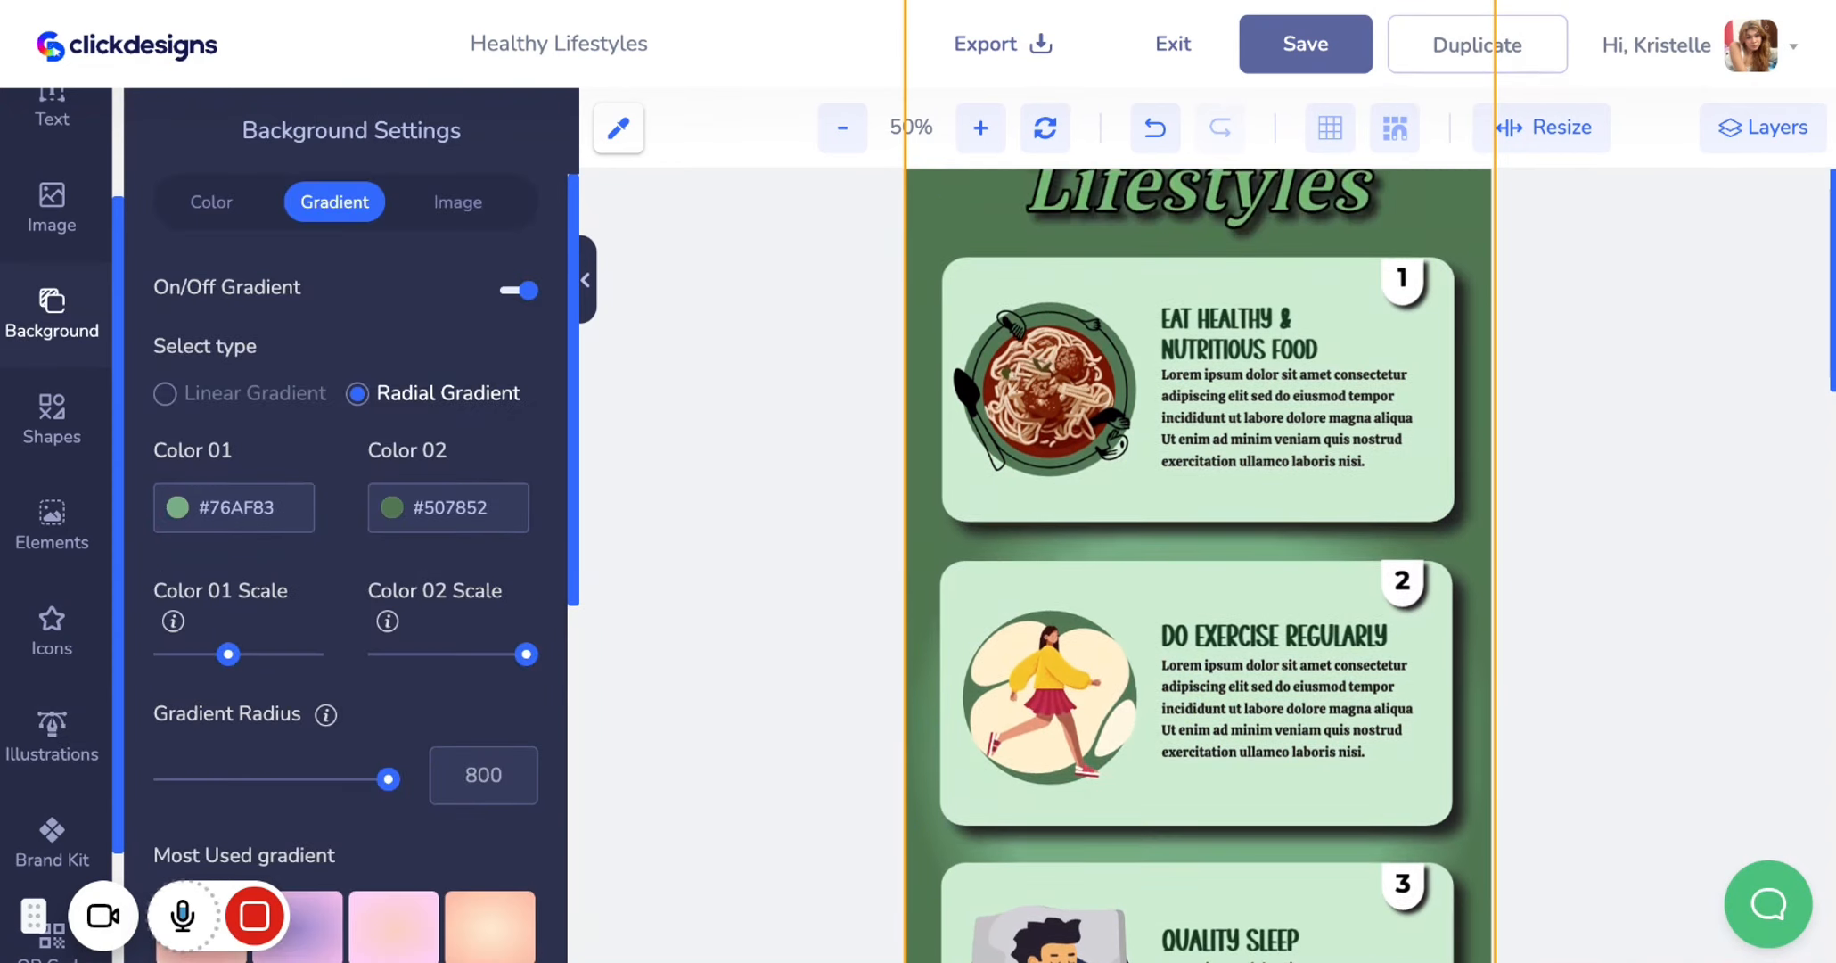
{"action": "scroll", "coordinate": [1198, 561], "scroll_direction": "down", "scroll_amount": 8}
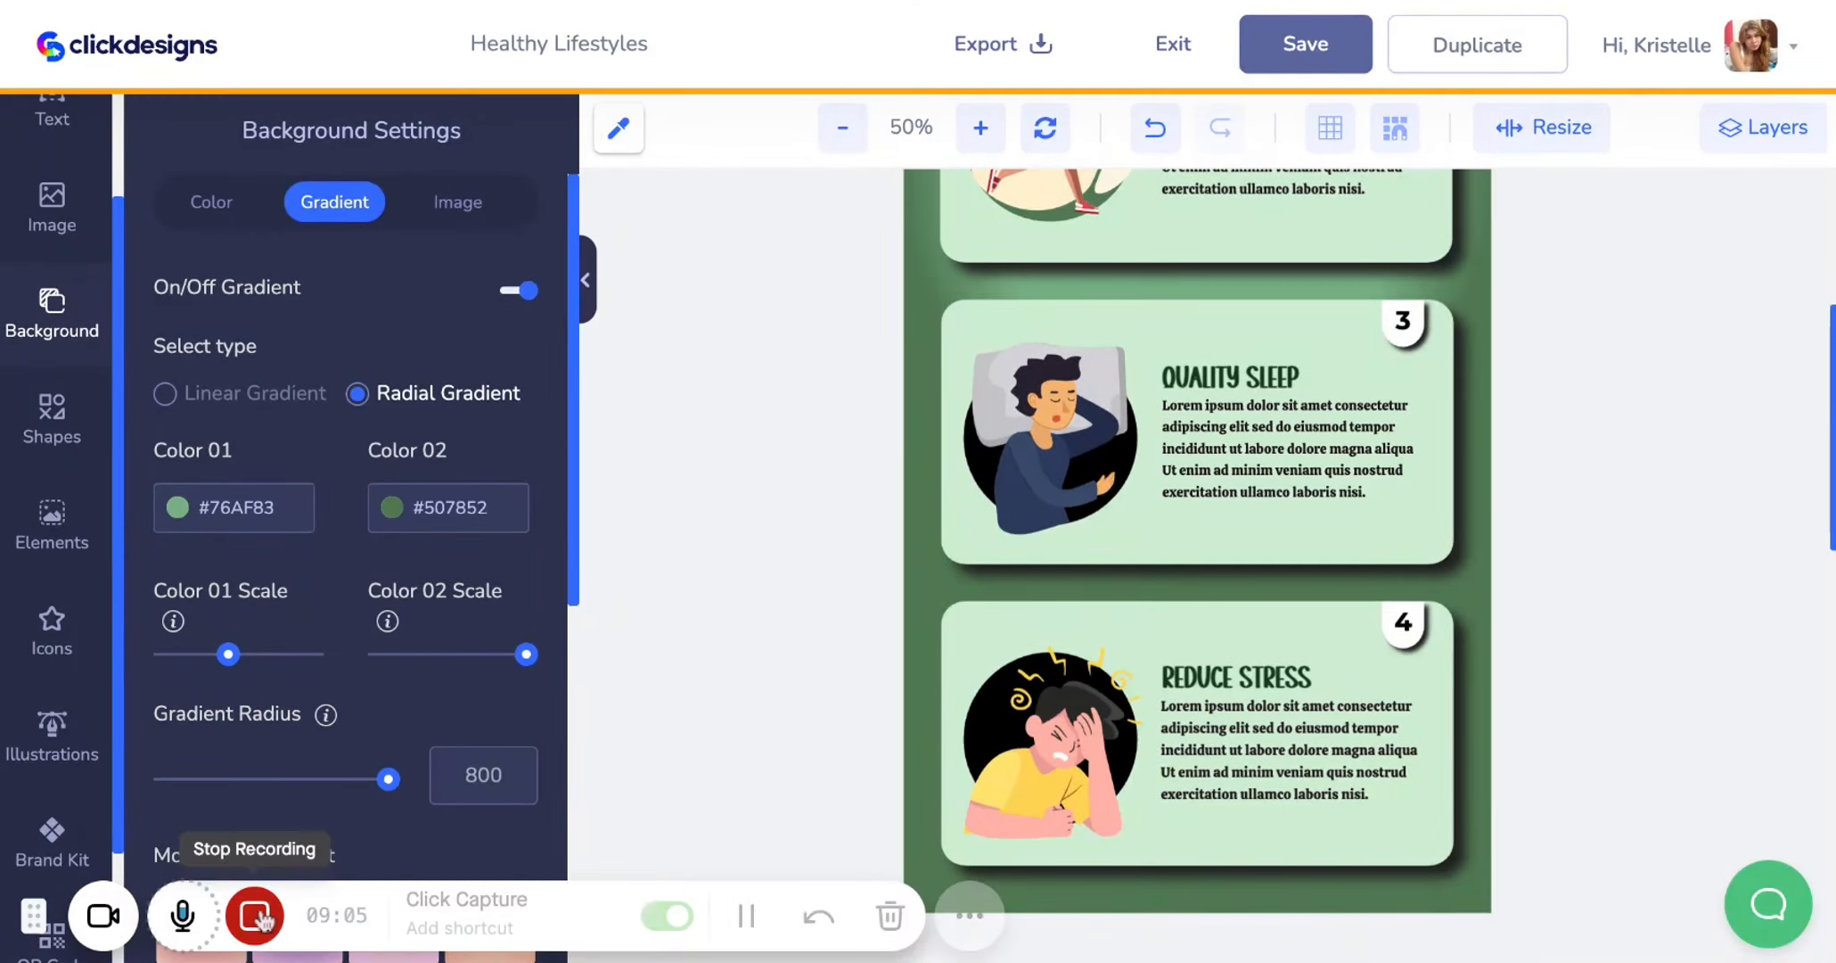
{"action": "left_click", "coordinate": [746, 915]}
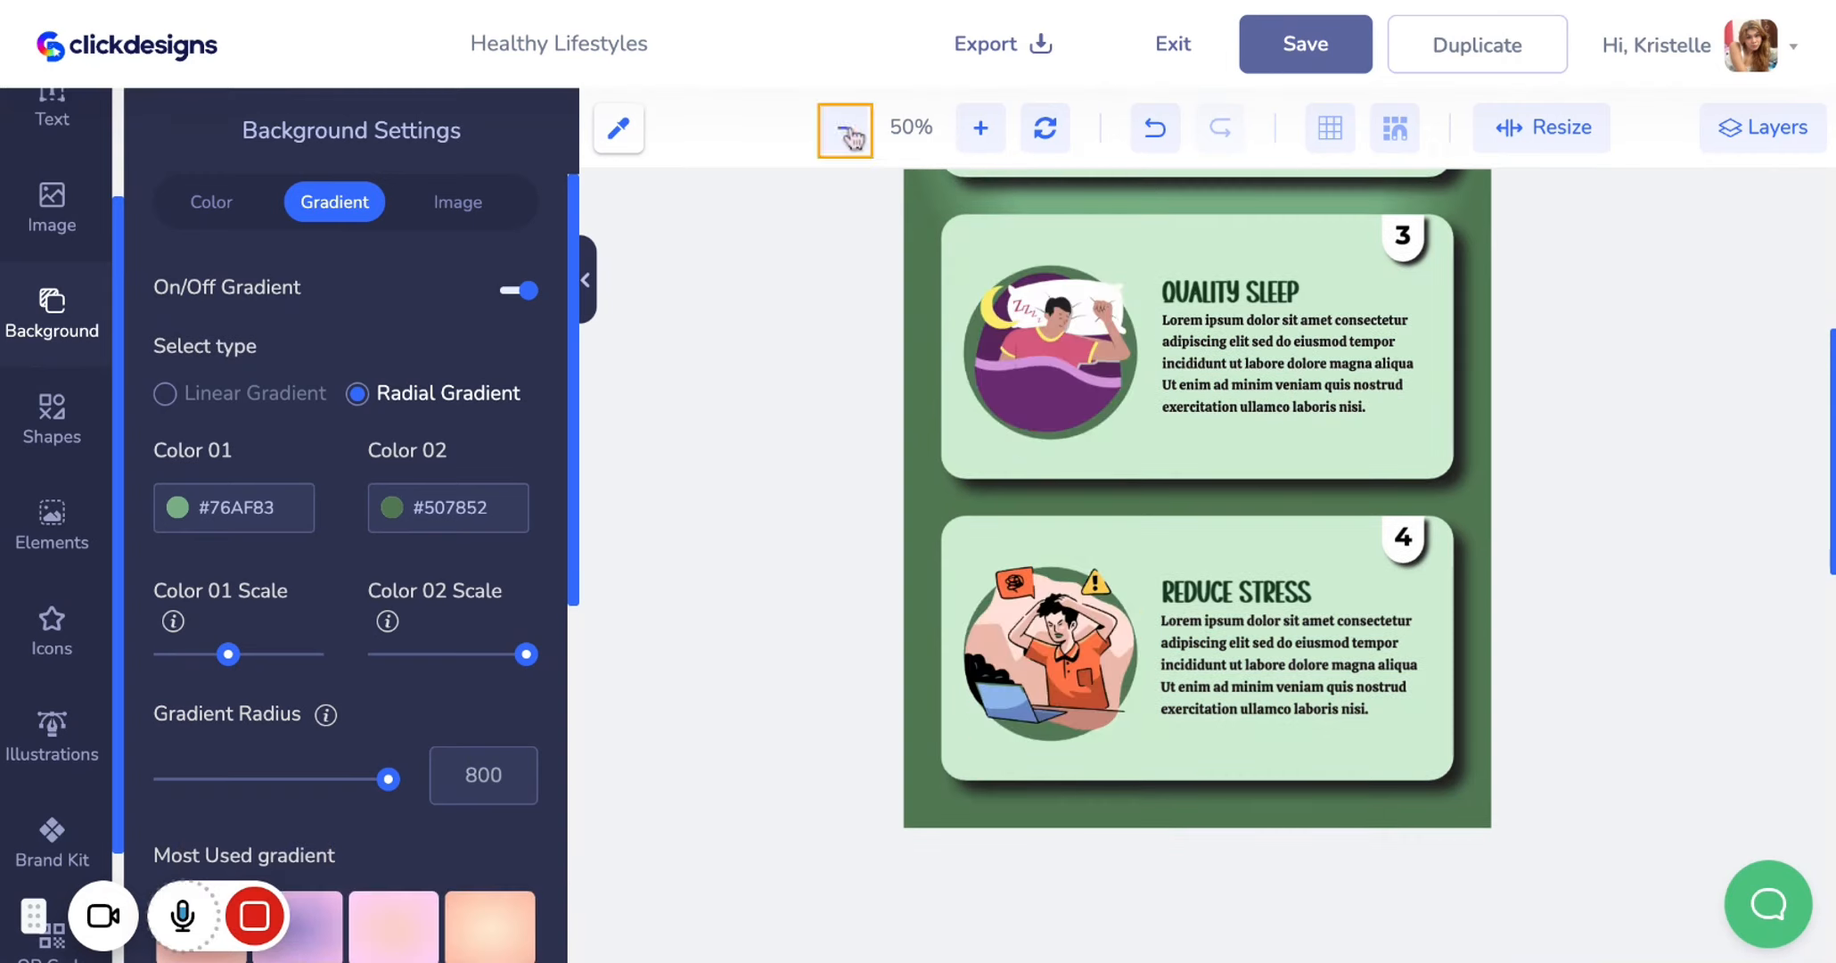
{"action": "left_click", "coordinate": [846, 133]}
{"action": "left_click", "coordinate": [843, 132]}
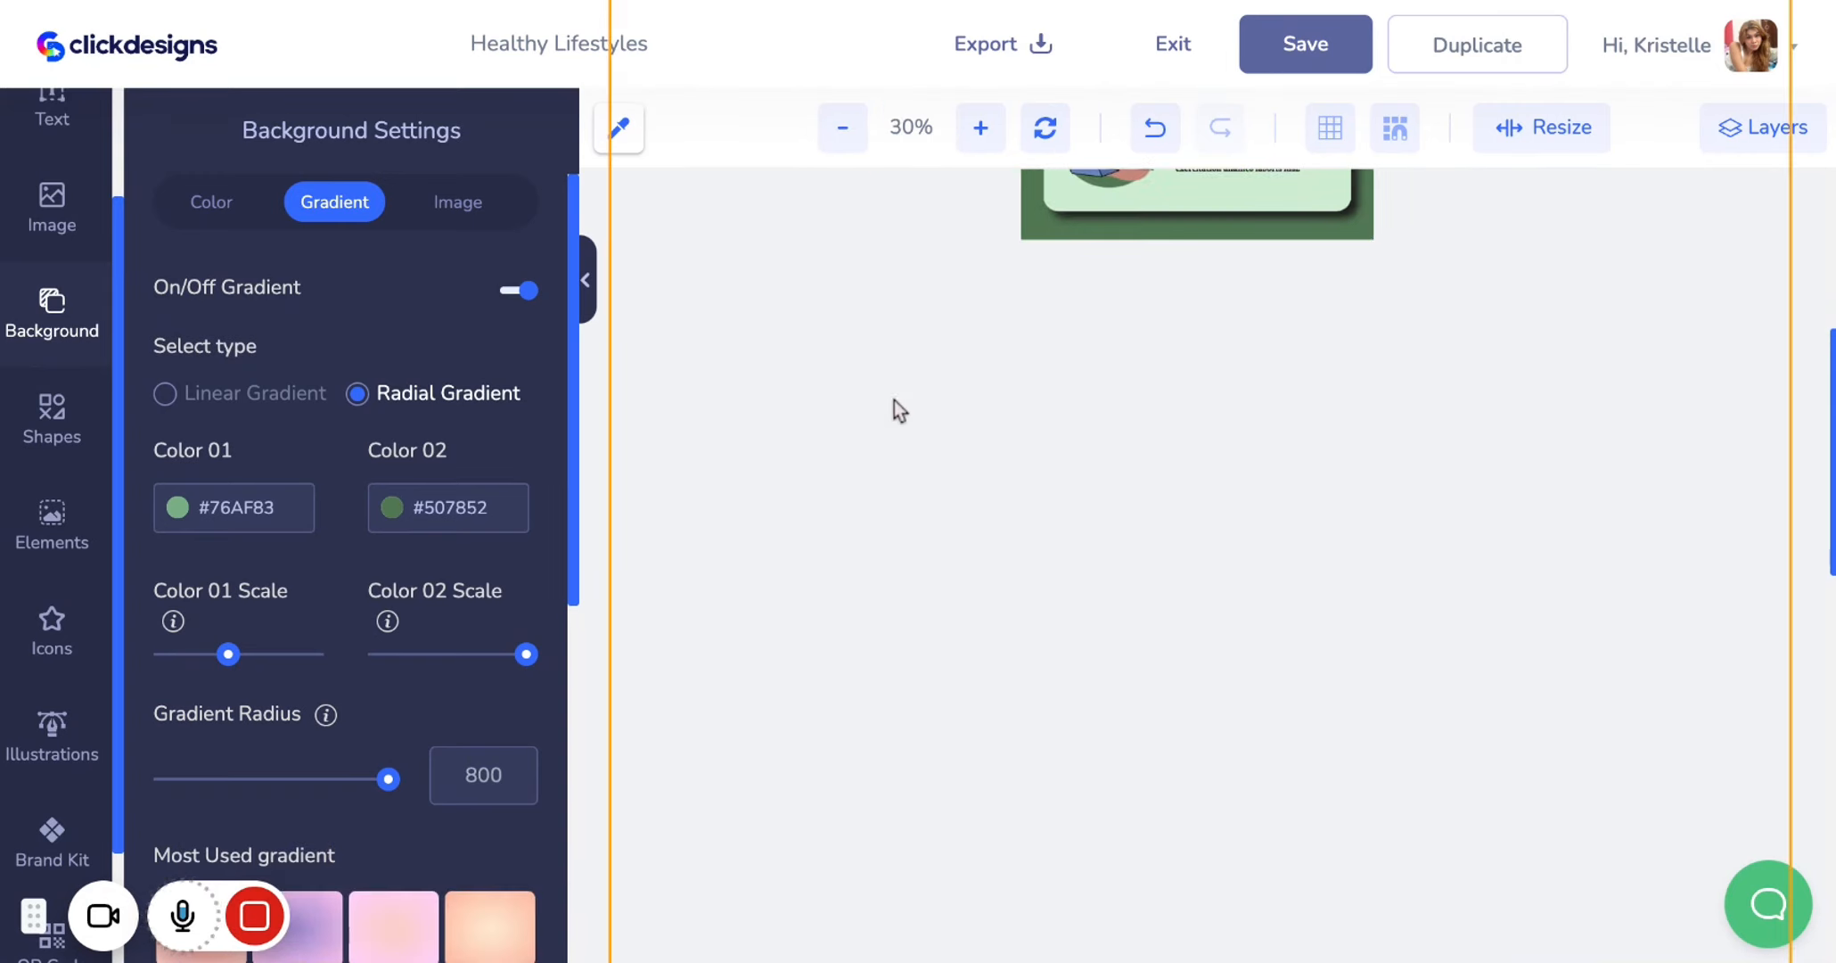
{"action": "scroll", "coordinate": [902, 439], "scroll_direction": "up", "scroll_amount": 2}
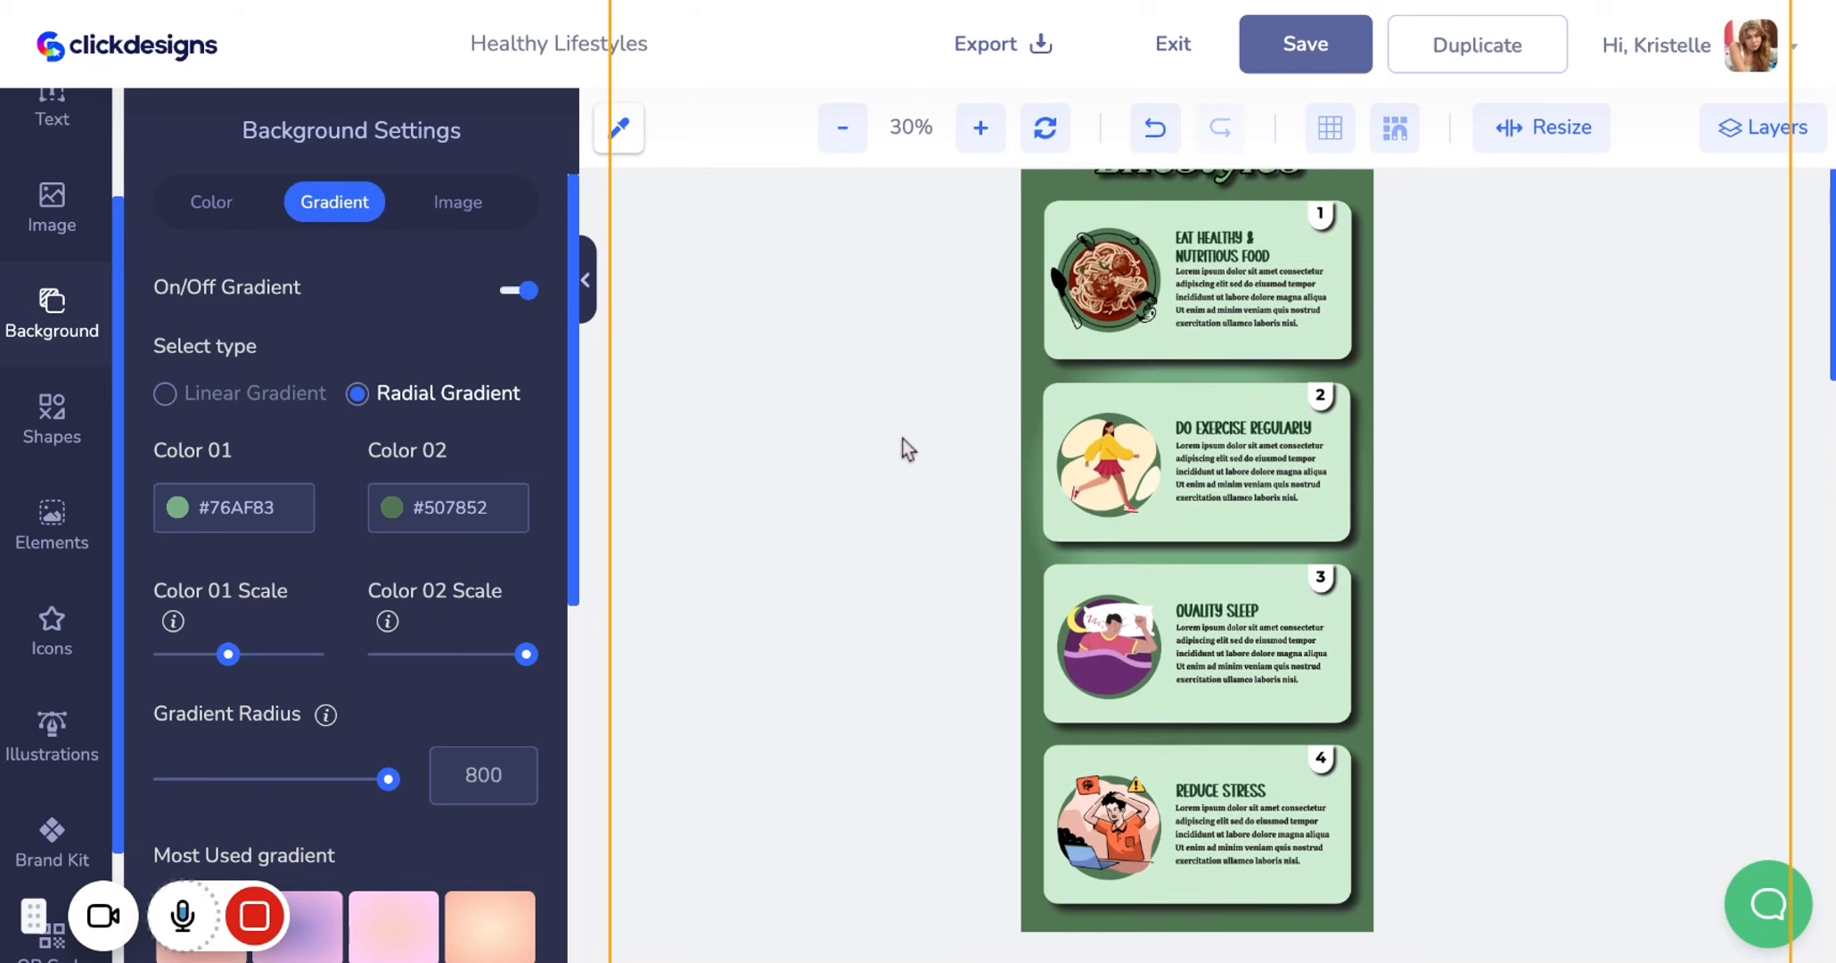
{"action": "scroll", "coordinate": [1197, 561], "scroll_direction": "up", "scroll_amount": 1}
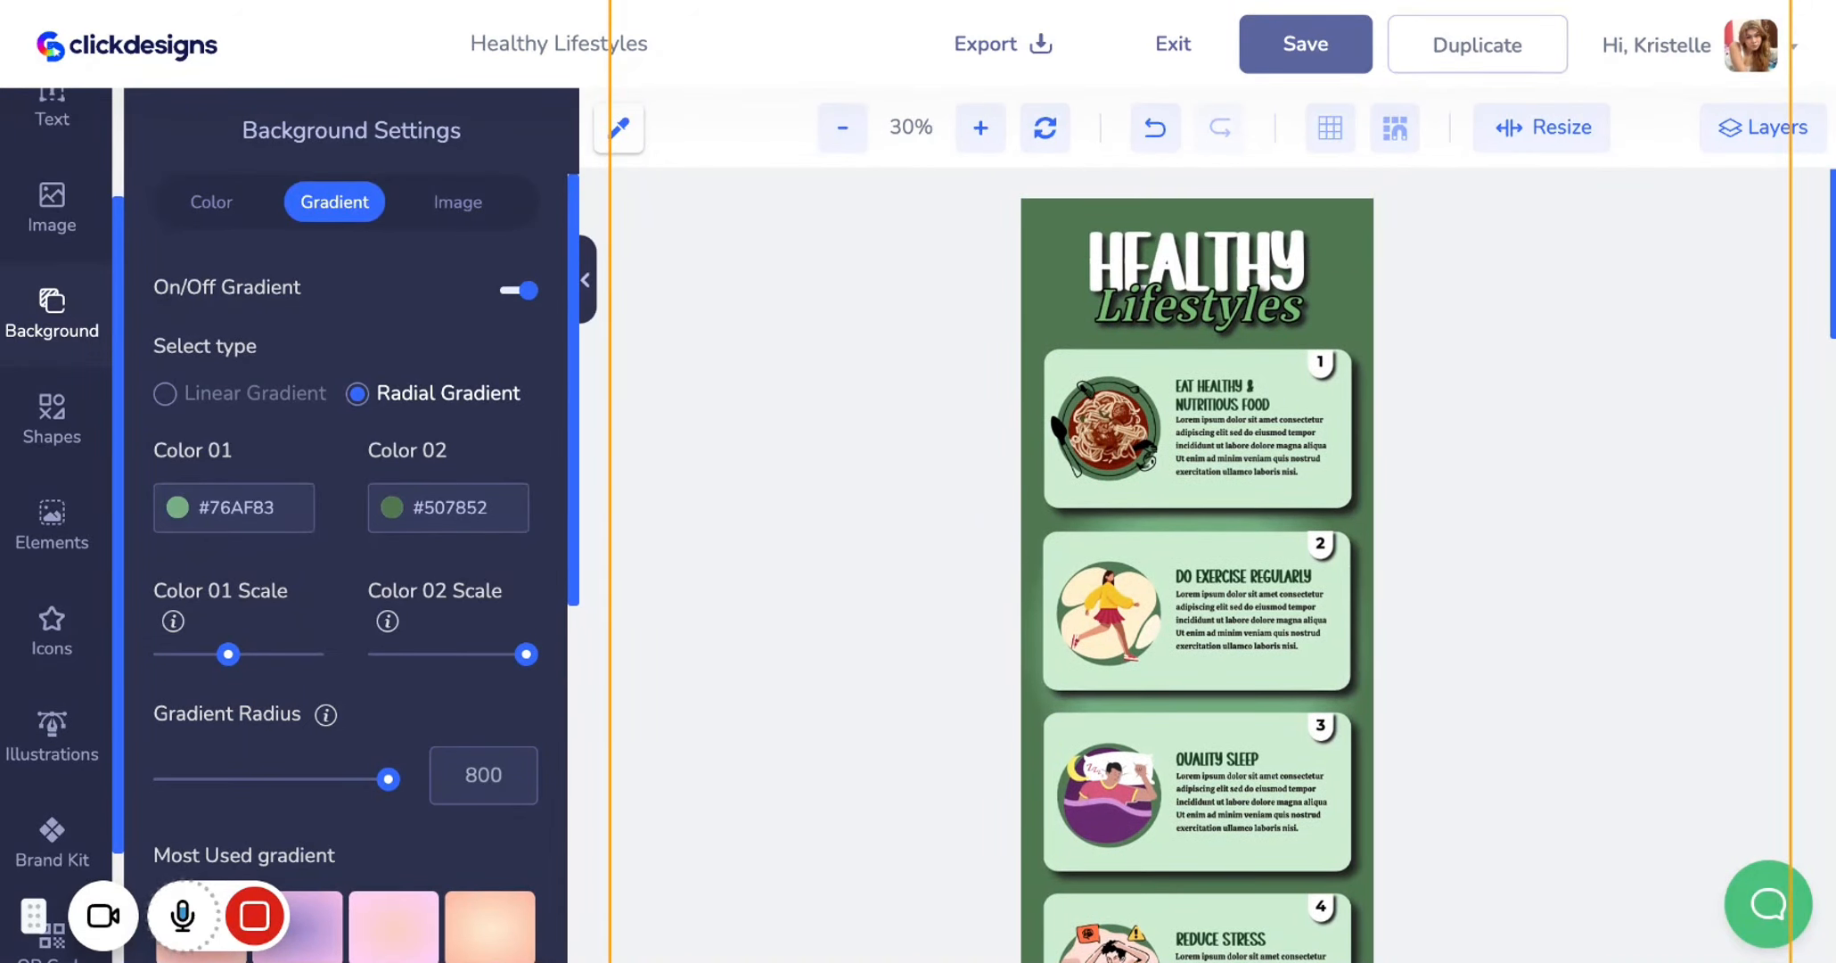
{"action": "scroll", "coordinate": [1107, 499], "scroll_direction": "down", "scroll_amount": 1}
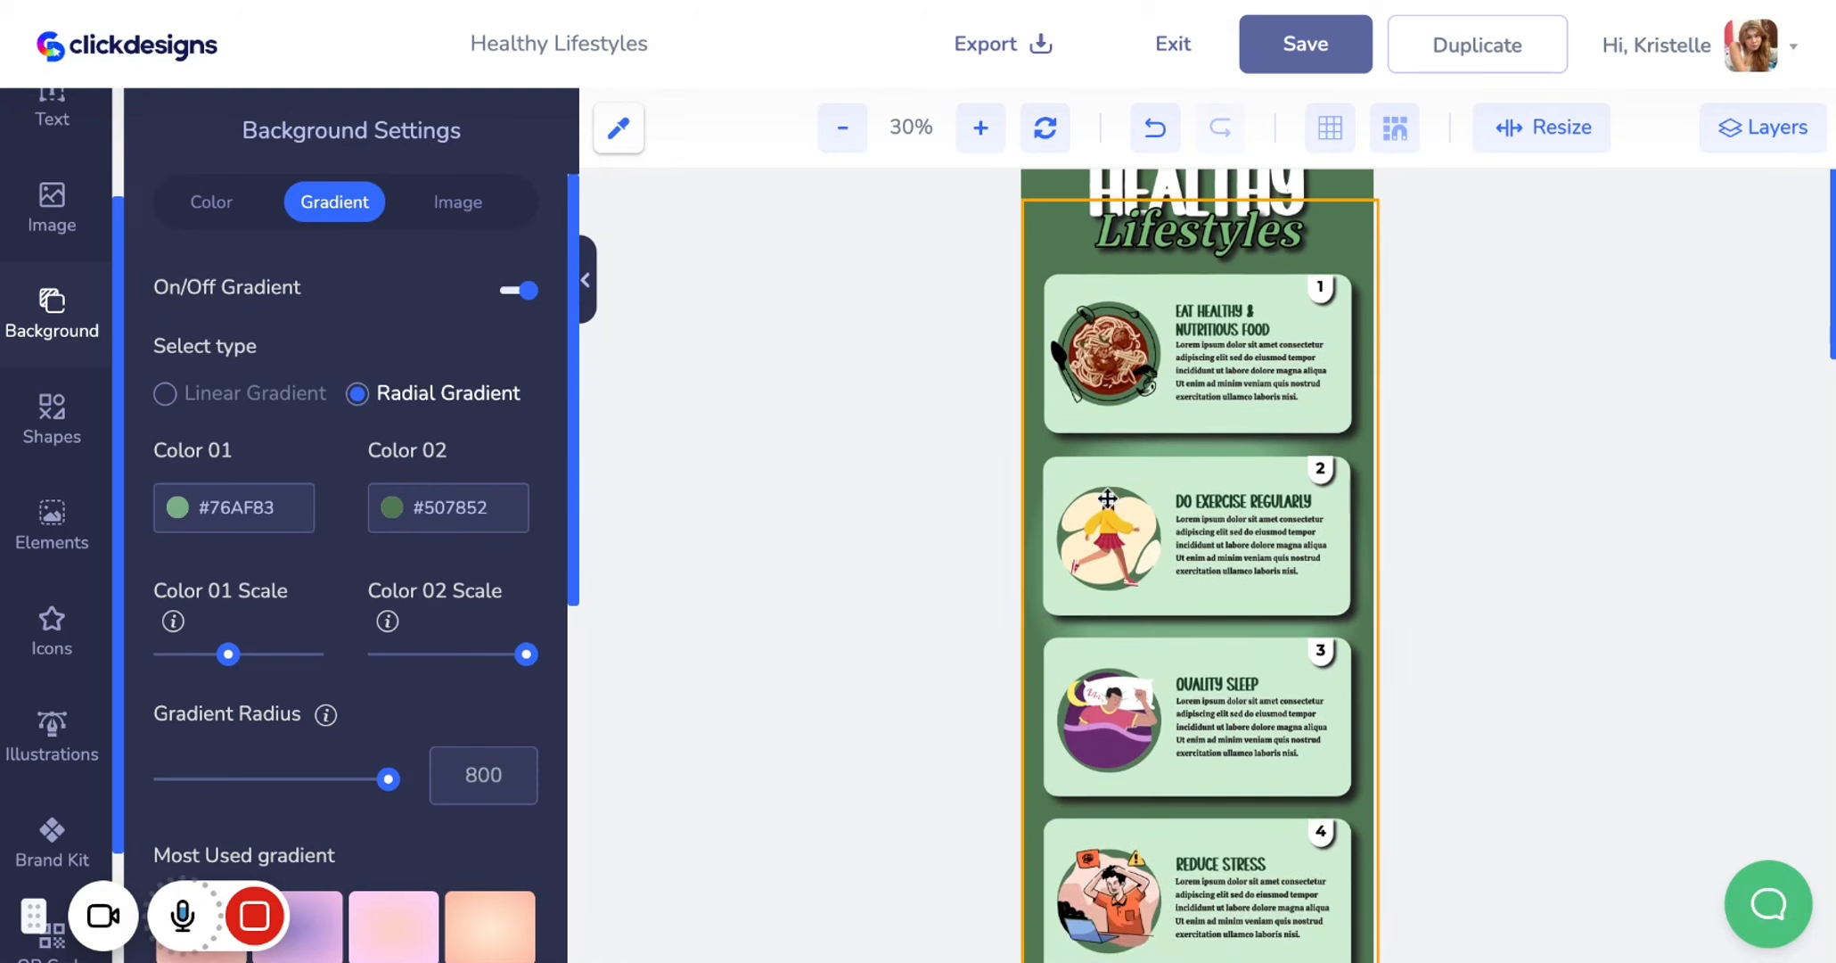
{"action": "scroll", "coordinate": [1107, 498], "scroll_direction": "down", "scroll_amount": 2}
{"action": "scroll", "coordinate": [1107, 498], "scroll_direction": "up", "scroll_amount": 2}
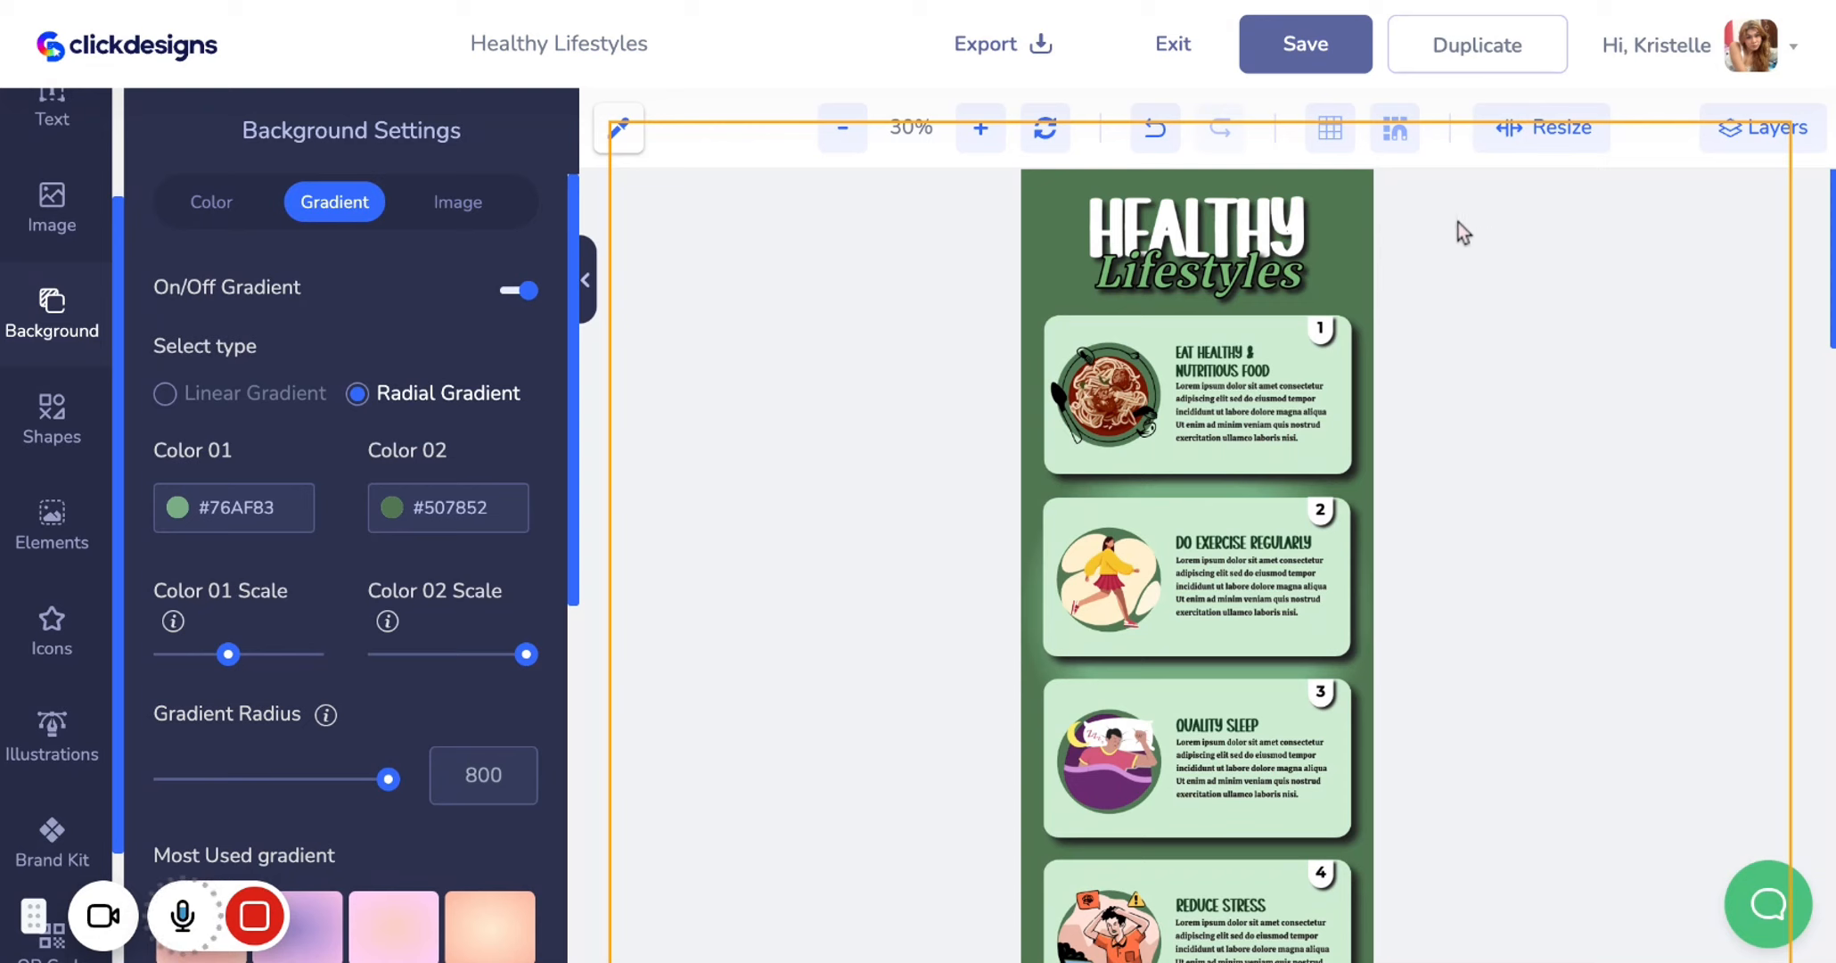
{"action": "left_click", "coordinate": [1334, 63]}
Open the export options and close them without exporting
{"action": "mouse_move", "coordinate": [746, 915]}
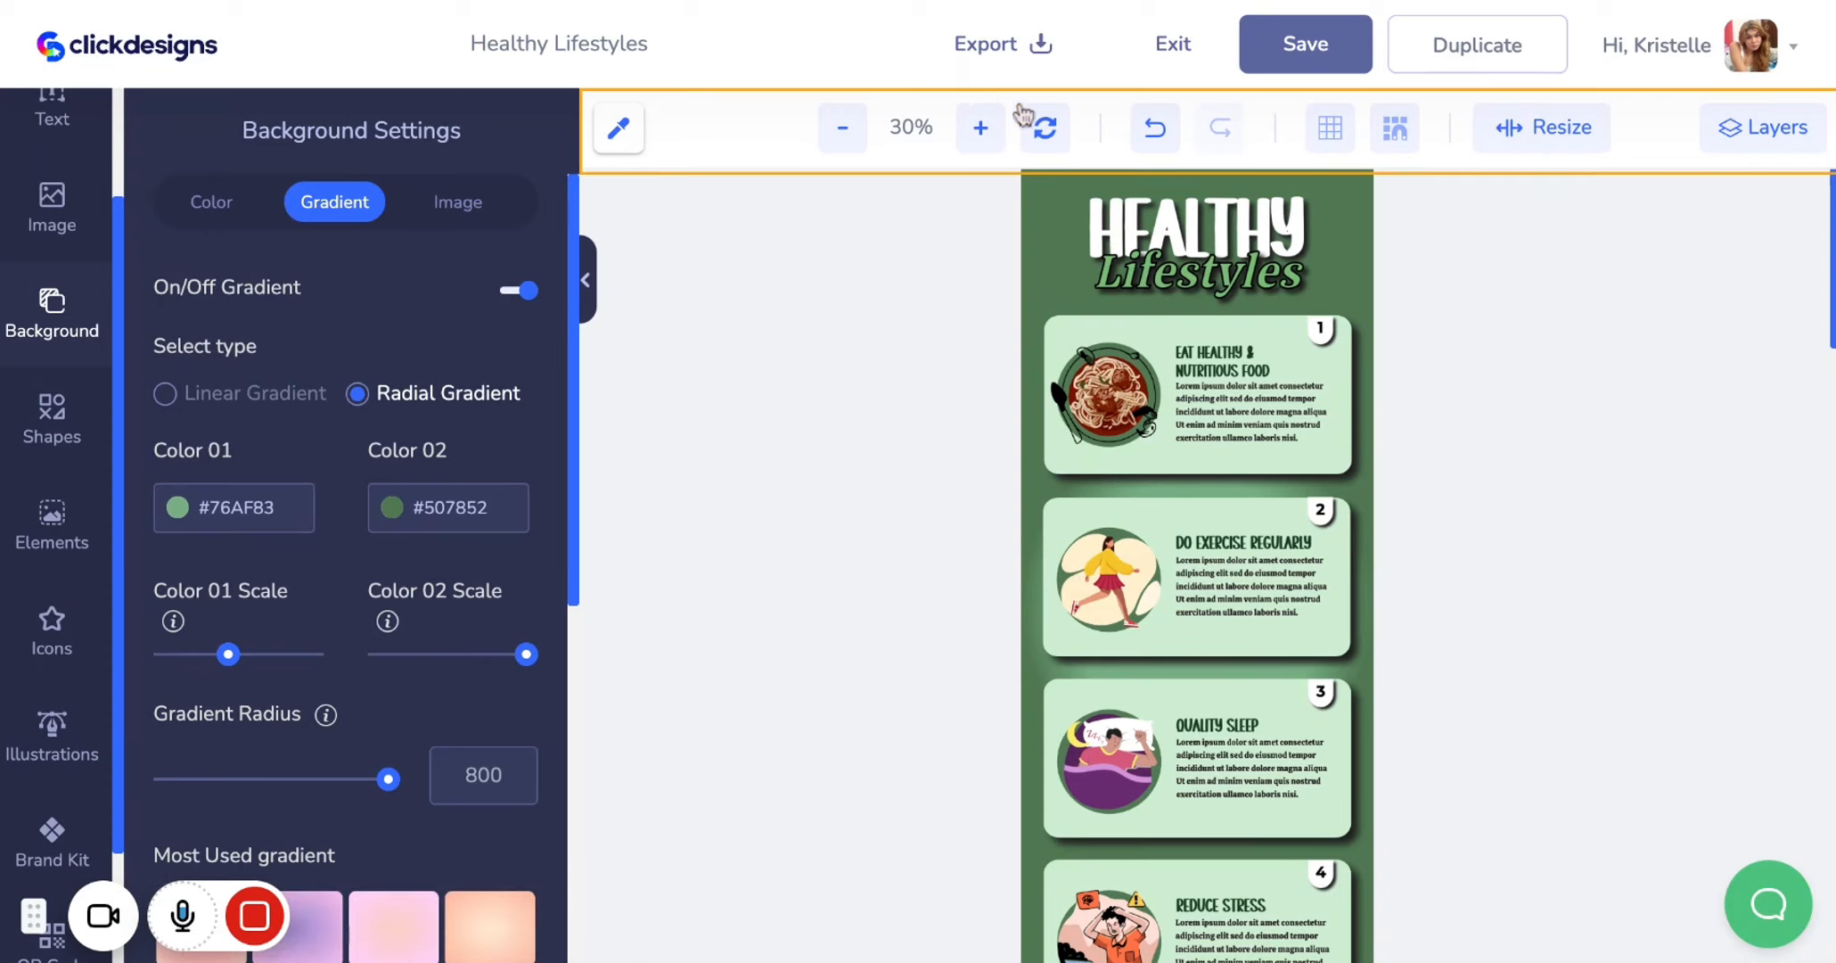
{"action": "left_click", "coordinate": [975, 66]}
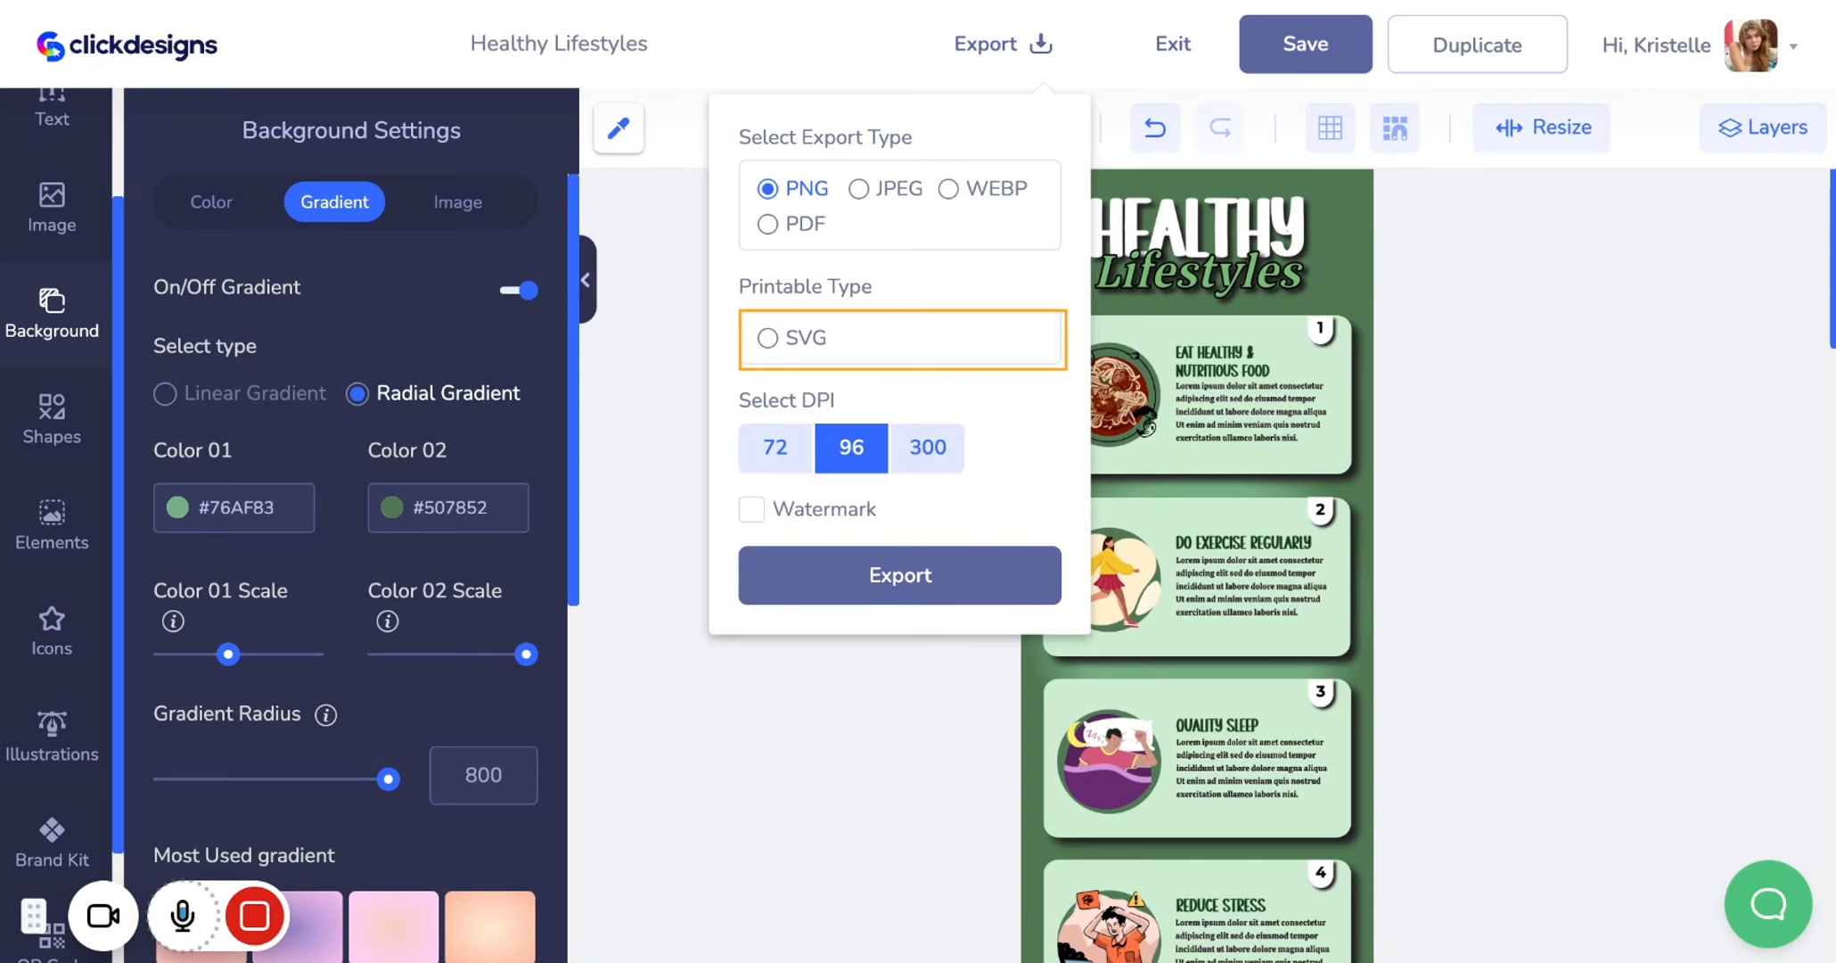
{"action": "left_click", "coordinate": [1042, 55]}
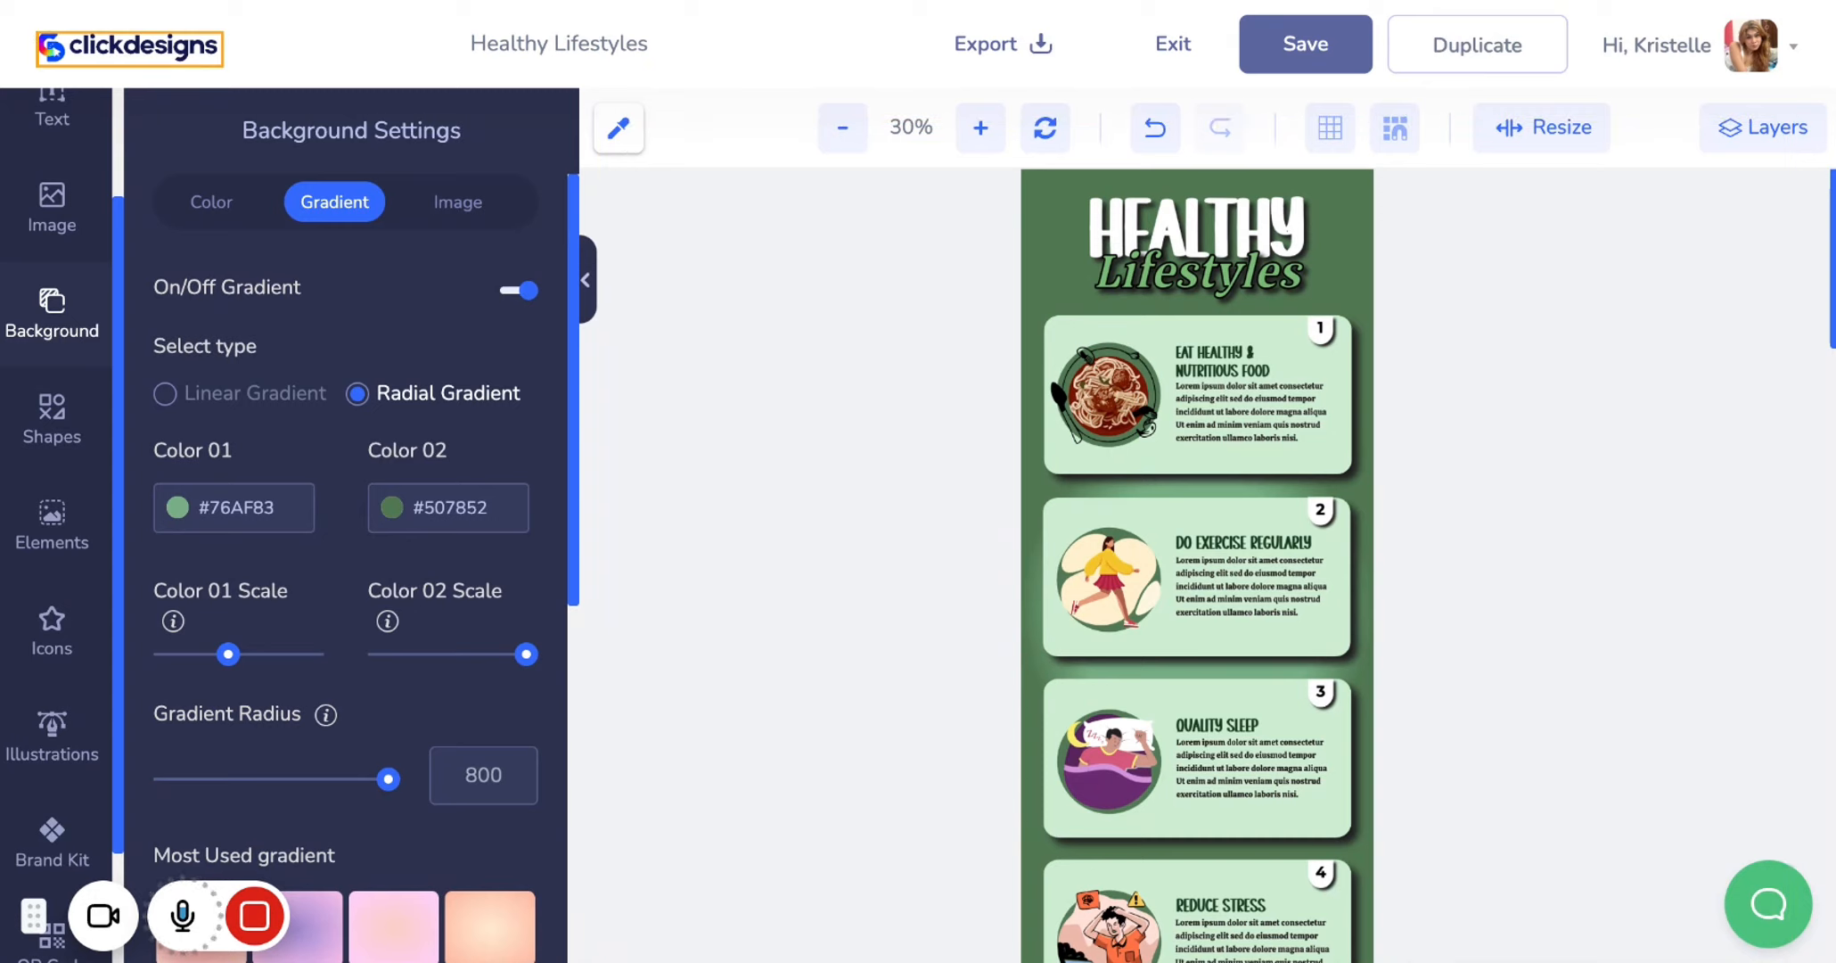
Return to the dashboard and open My Designs to find the saved infographic
{"action": "left_click", "coordinate": [129, 47]}
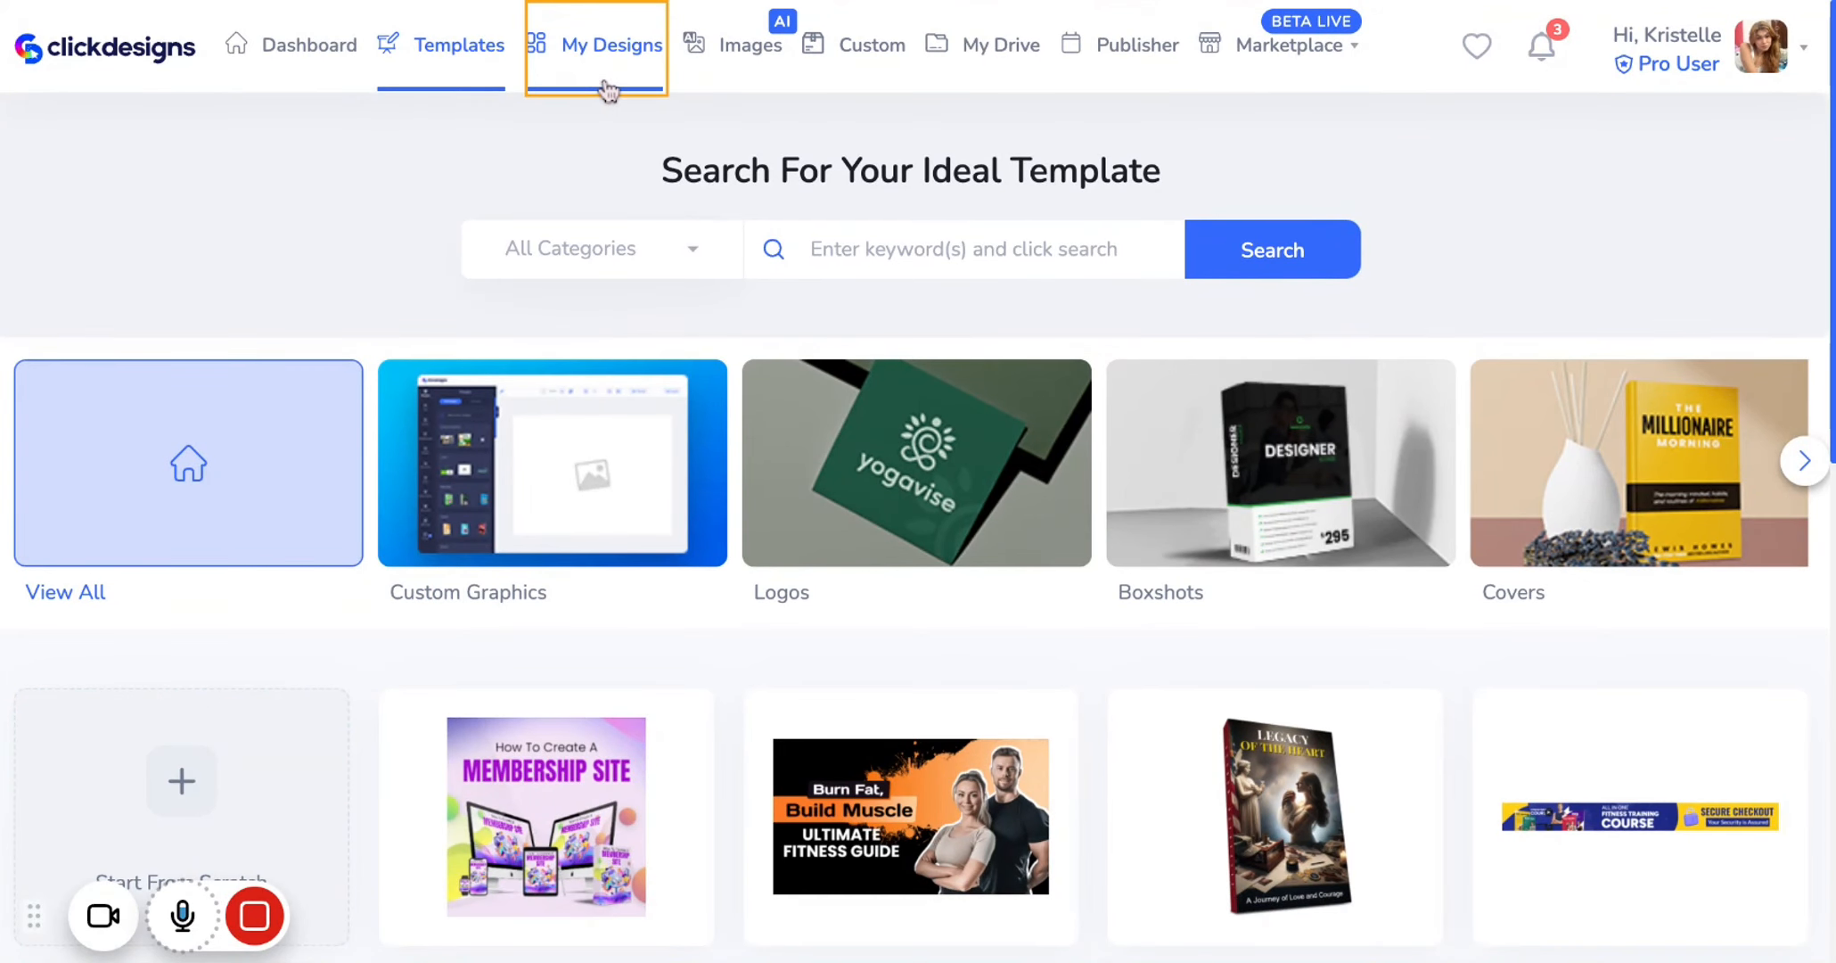
{"action": "left_click", "coordinate": [596, 44]}
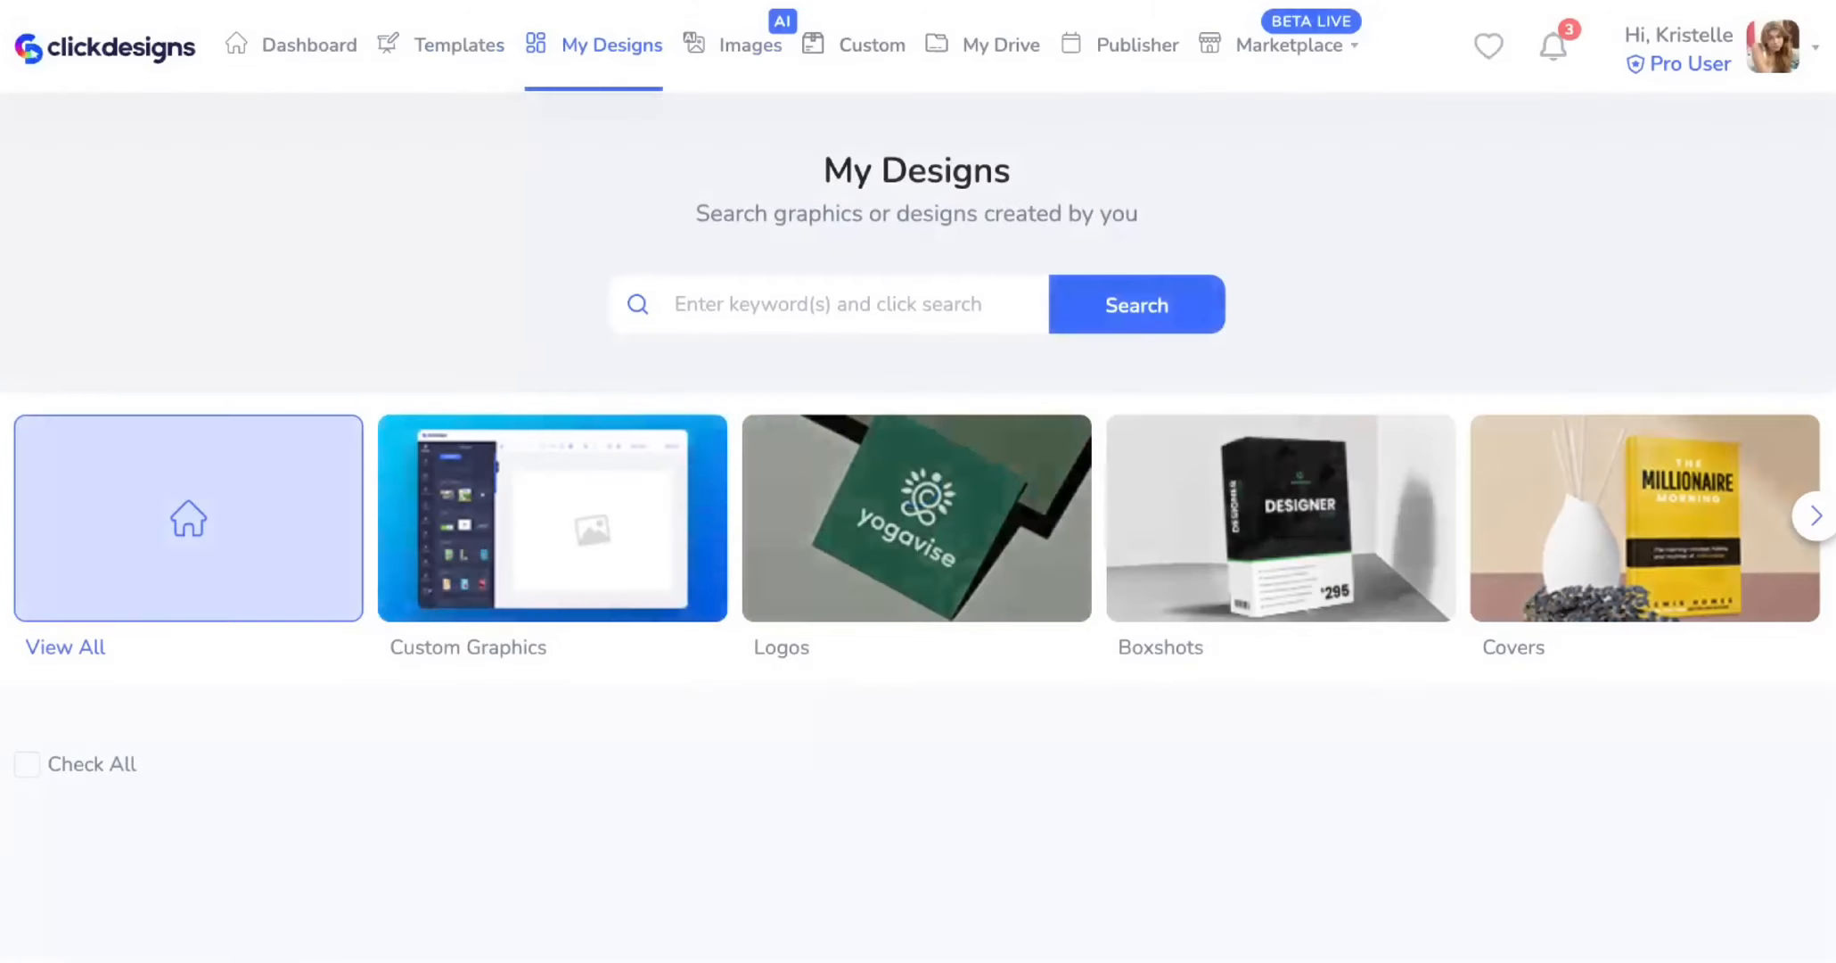
{"action": "scroll", "coordinate": [570, 446], "scroll_direction": "down", "scroll_amount": 1}
{"action": "scroll", "coordinate": [567, 483], "scroll_direction": "down", "scroll_amount": 3}
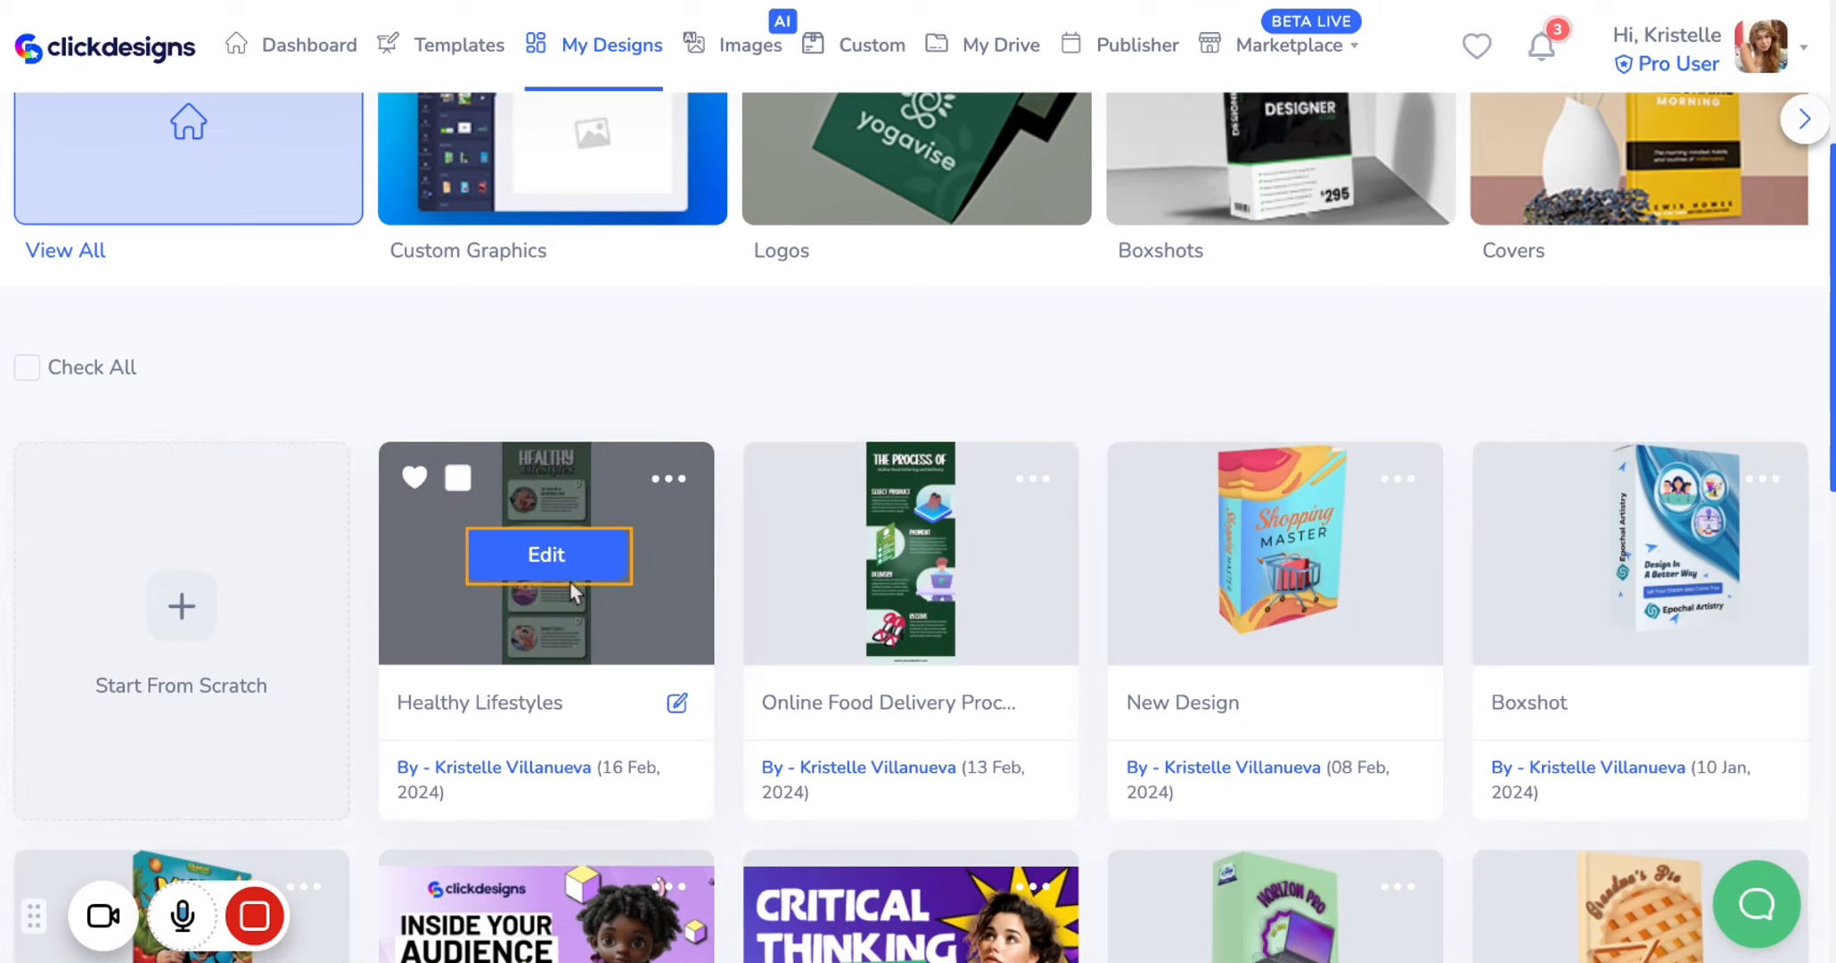
Open the Healthy Lifestyles design's options menu and close it again
{"action": "left_click", "coordinate": [678, 482]}
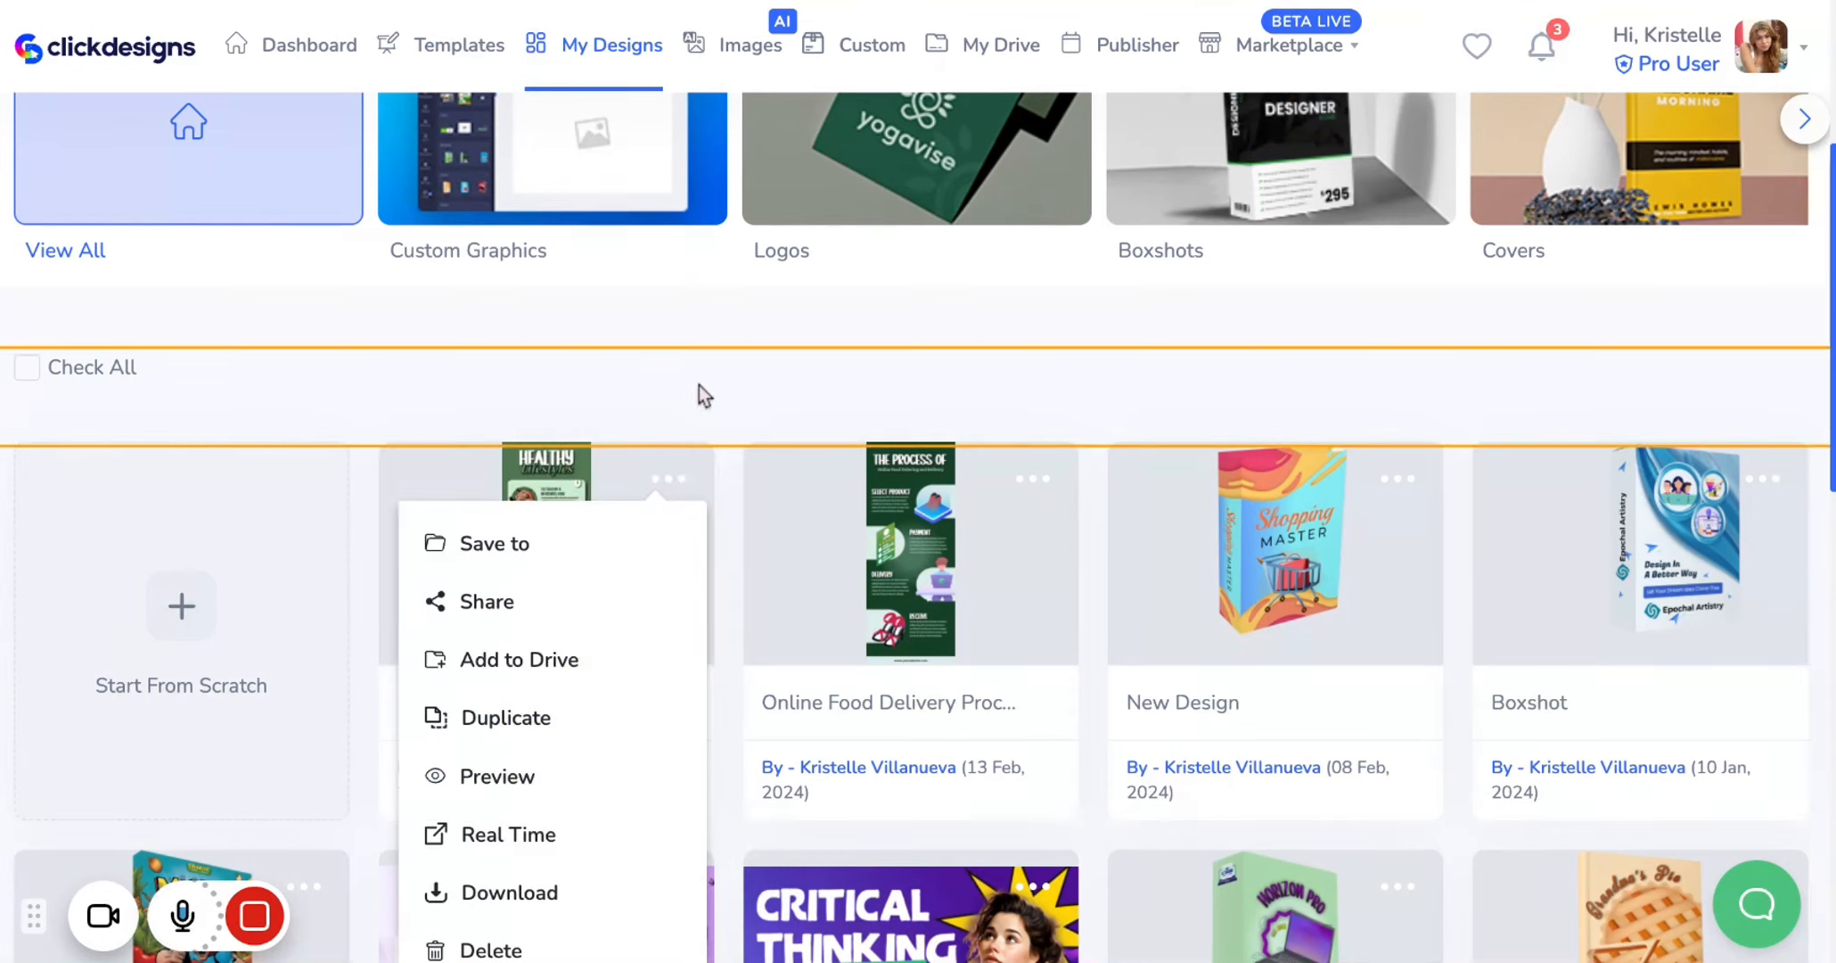
{"action": "left_click", "coordinate": [685, 348]}
{"action": "scroll", "coordinate": [685, 336], "scroll_direction": "up", "scroll_amount": 5}
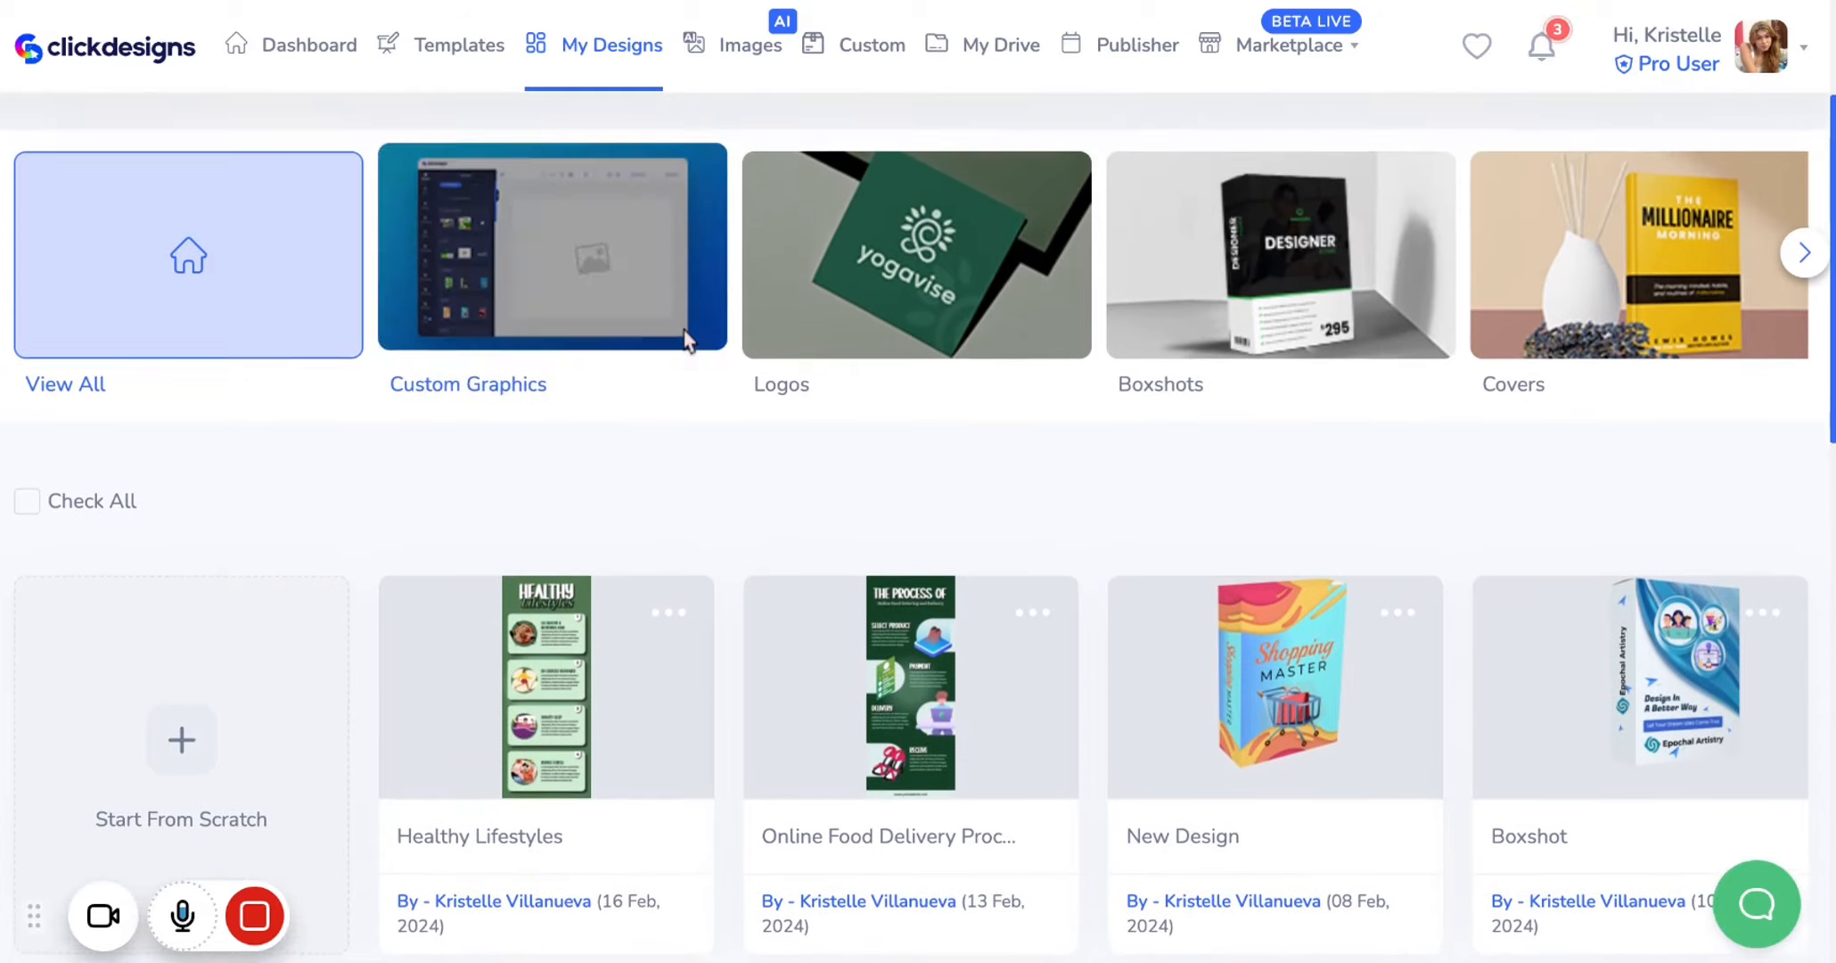